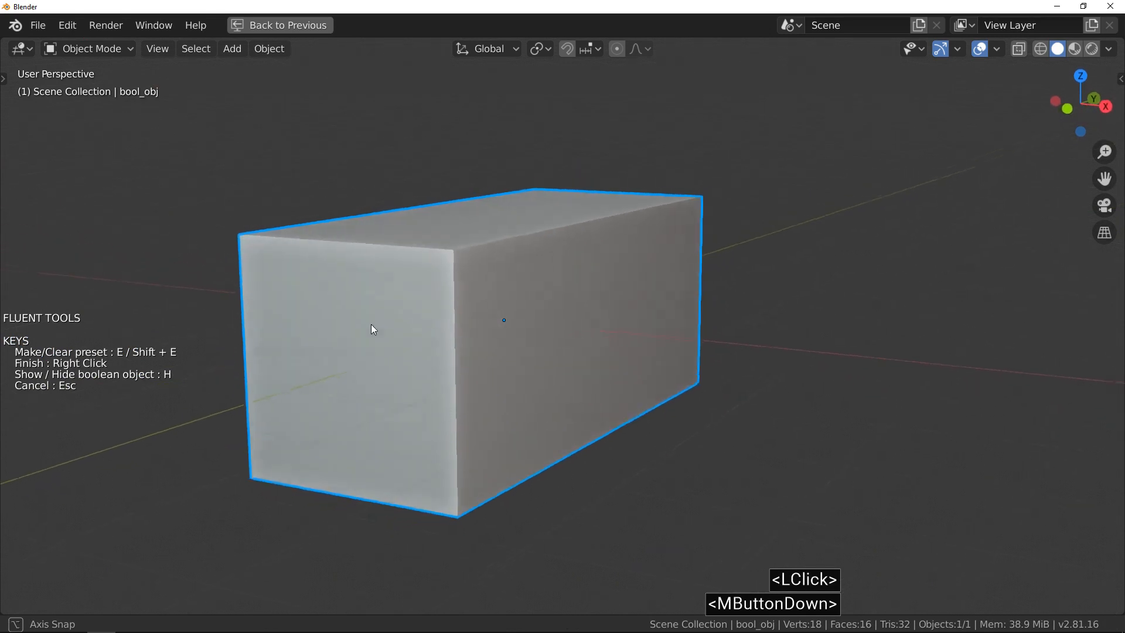
# - Give the box's four long edges a straight First Bevel of about 0.32 and finish the adjustment
pyautogui.click(558, 328)
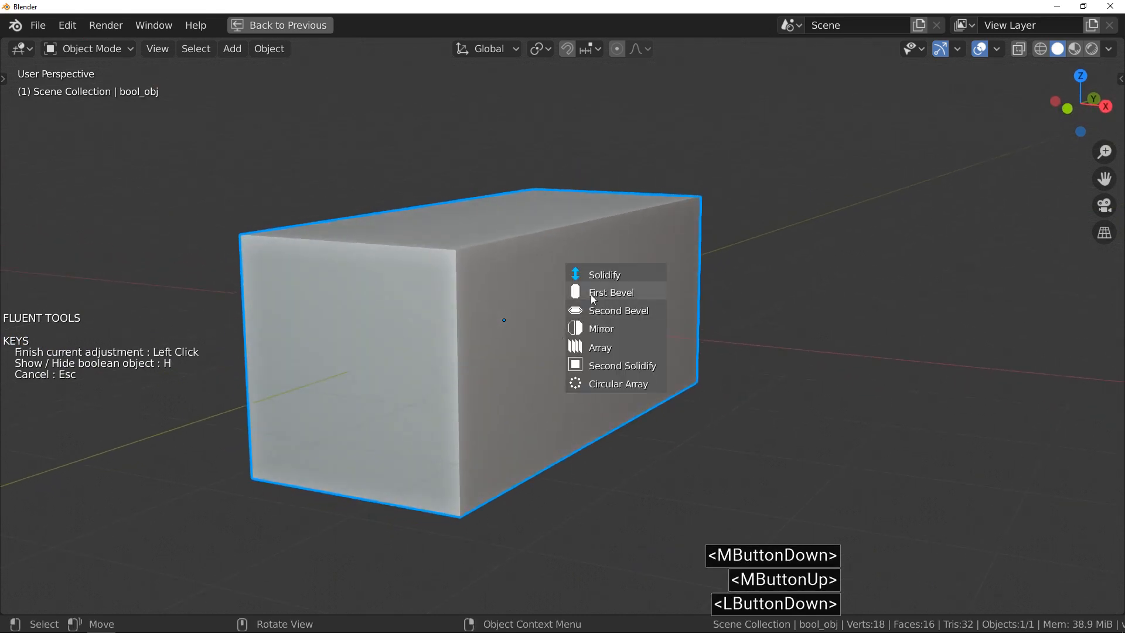
pyautogui.click(643, 293)
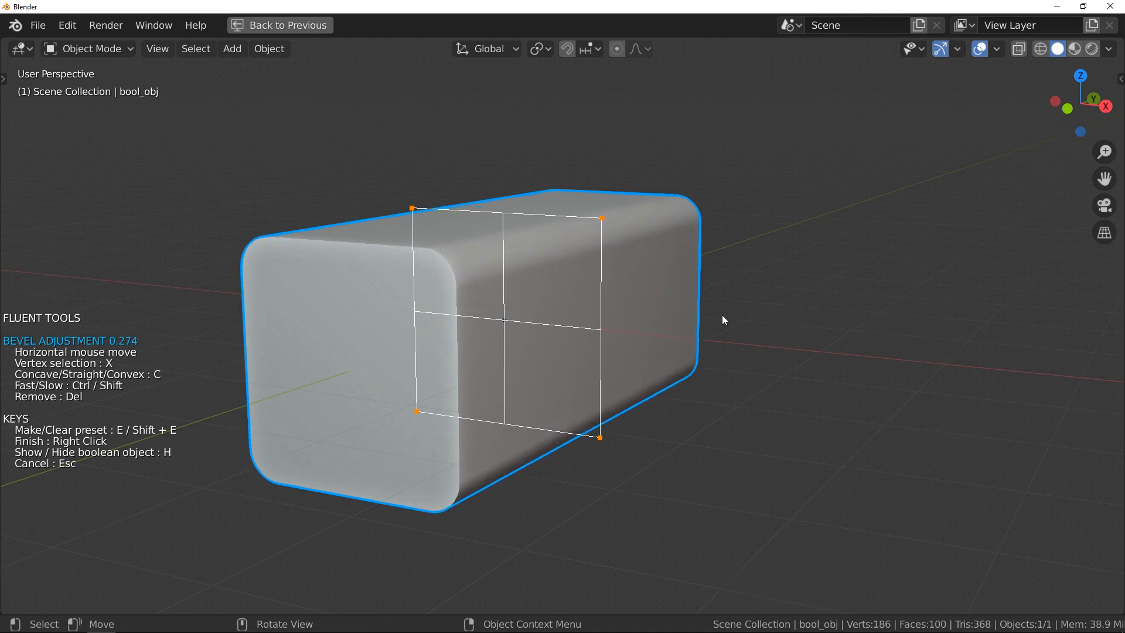
pyautogui.press('c')
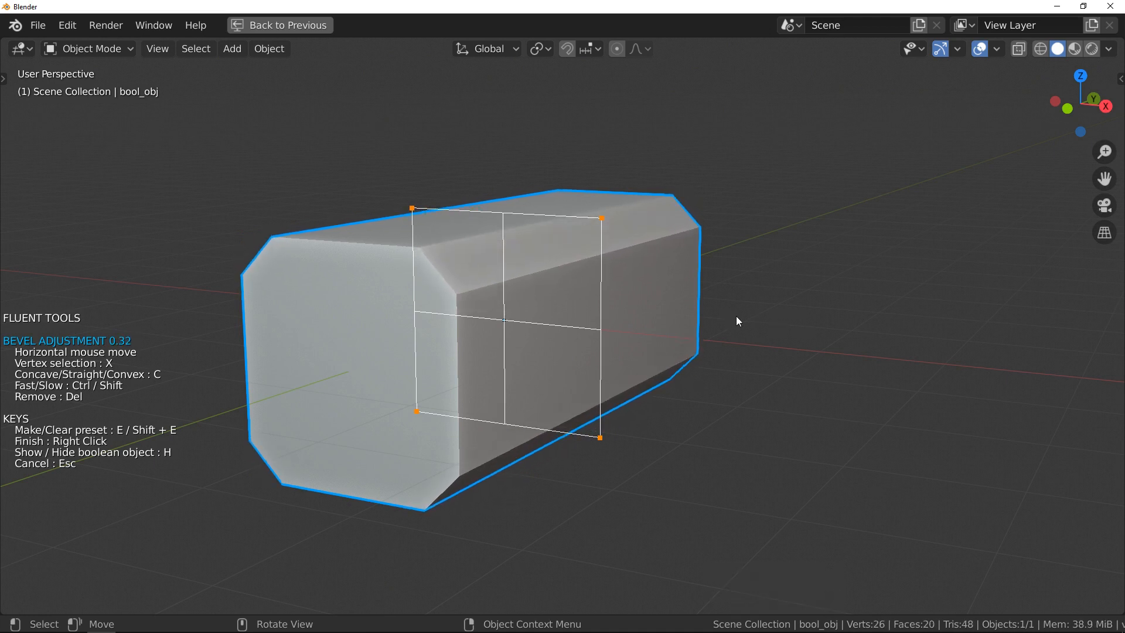
pyautogui.click(737, 316)
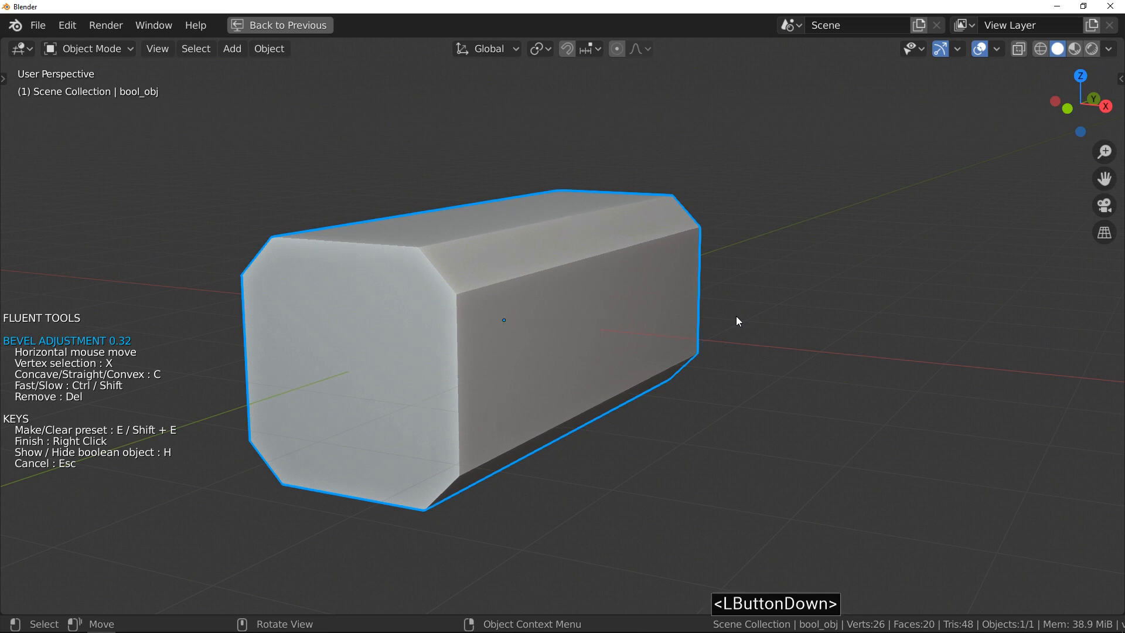
pyautogui.rightClick(502, 310)
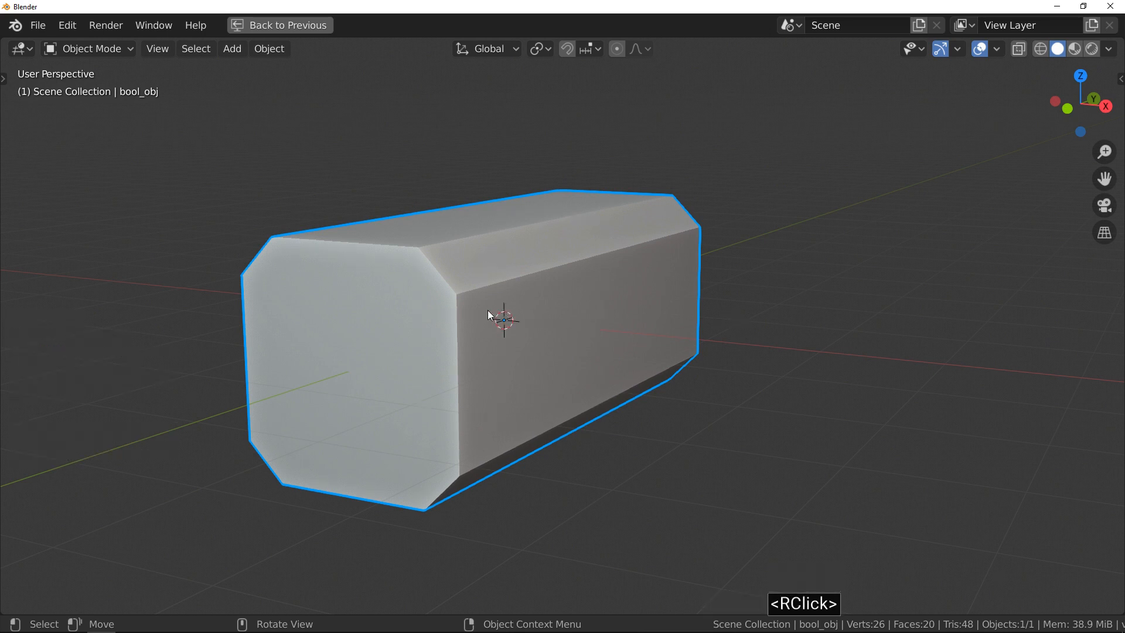
# - Add the latest bevel to the chamfered body and set its width to 0.0066
pyautogui.press('f')
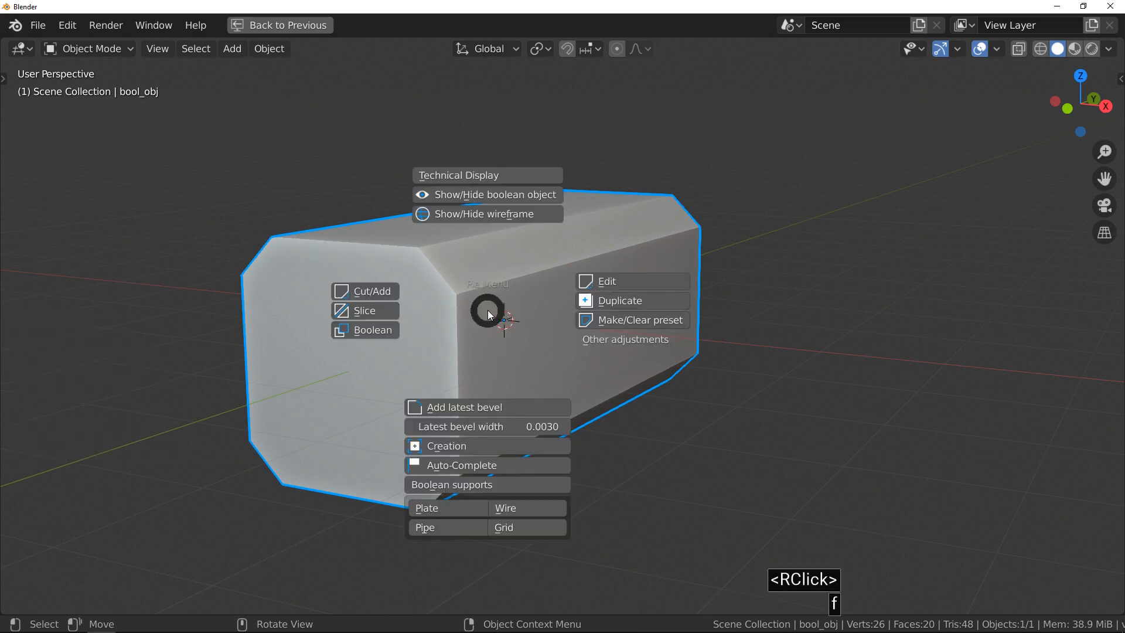
pyautogui.click(525, 410)
pyautogui.keyDown('ctrl'); pyautogui.moveTo(453, 286); pyautogui.dragTo(472, 331, button='middle'); pyautogui.keyUp('ctrl')
pyautogui.press('f')
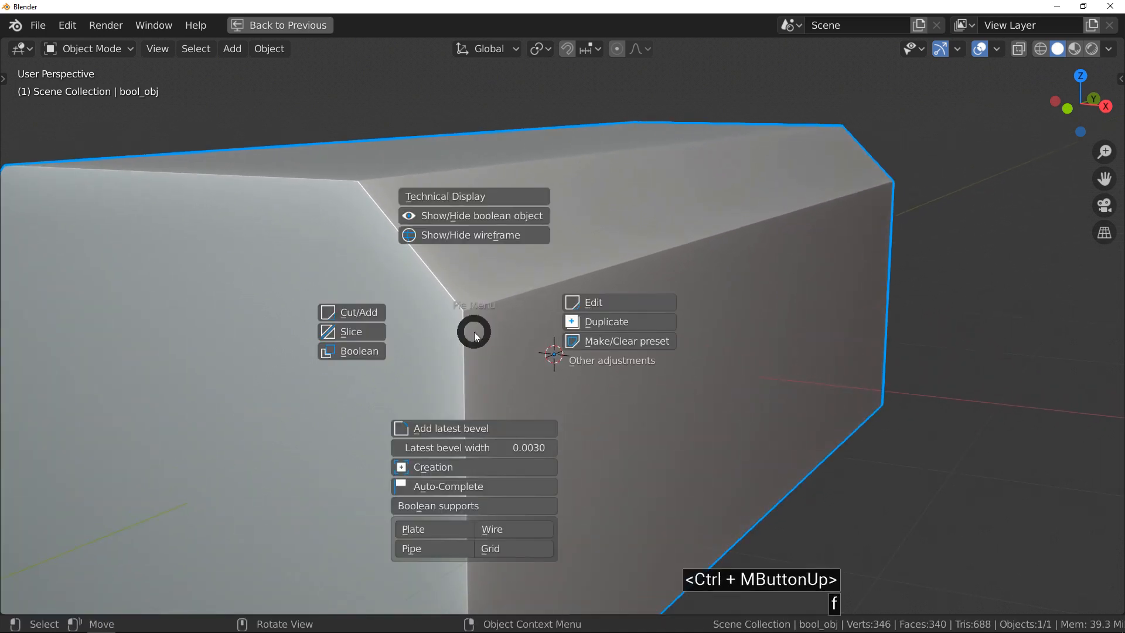
pyautogui.moveTo(463, 447); pyautogui.dragTo(466, 448)
pyautogui.scroll(-2, 442, 316)
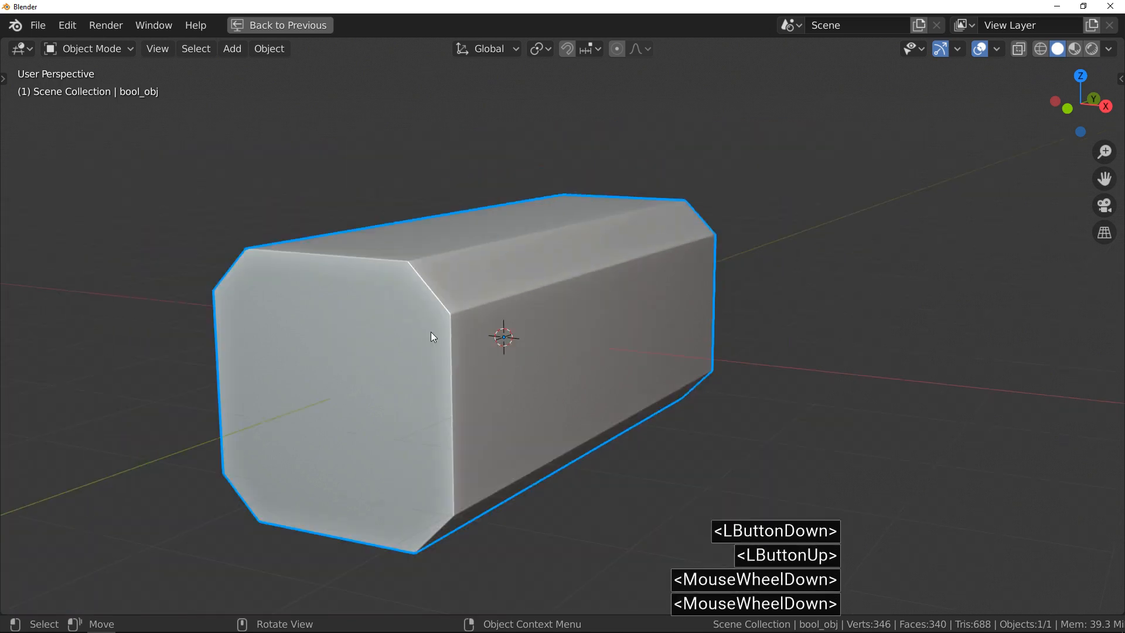
# - Start a Slice on the body's long side with a tall rectangle overlapping one end, and make it cross the whole model
pyautogui.press('ctrl')
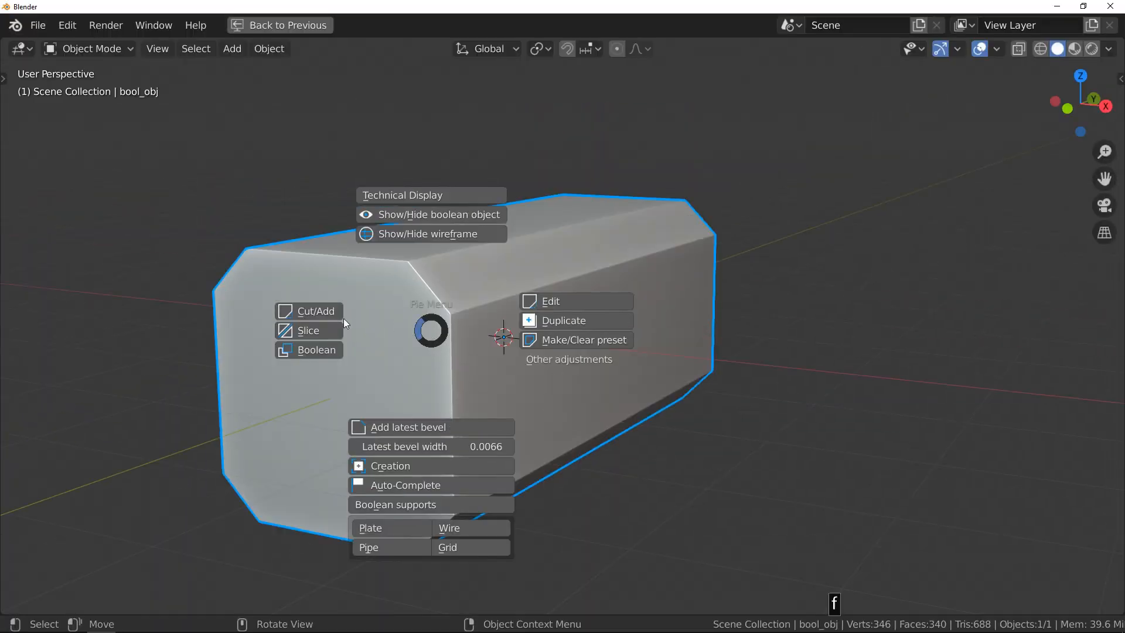
pyautogui.click(307, 331)
pyautogui.moveTo(491, 332); pyautogui.dragTo(419, 332, button='middle')
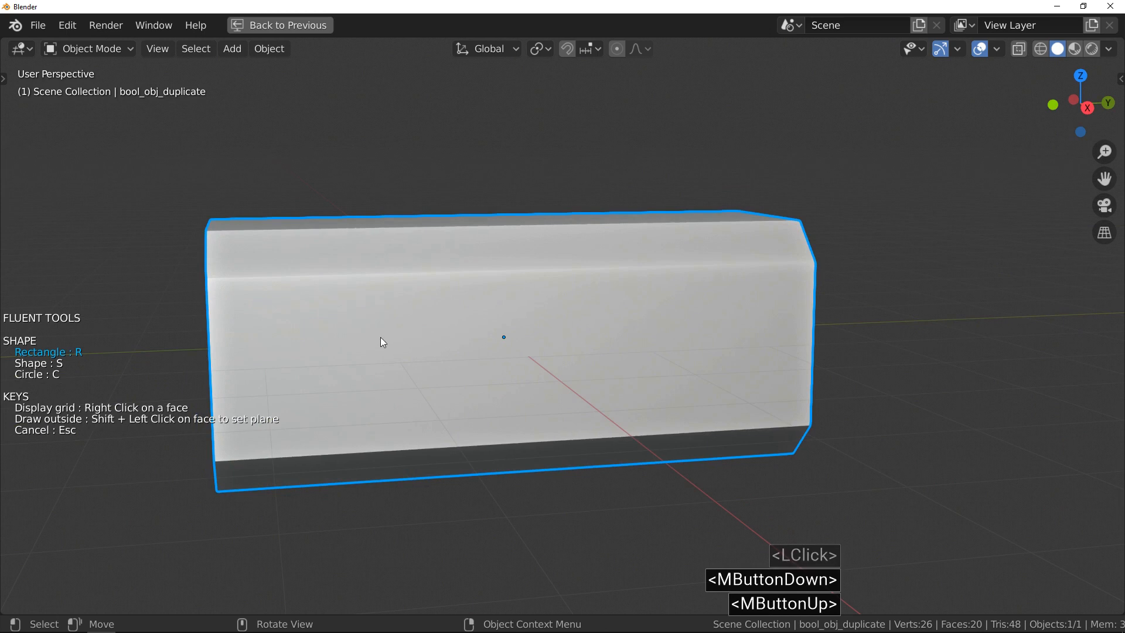
pyautogui.press('shift')
pyautogui.keyDown('shift'); pyautogui.click(370, 313); pyautogui.keyUp('shift')
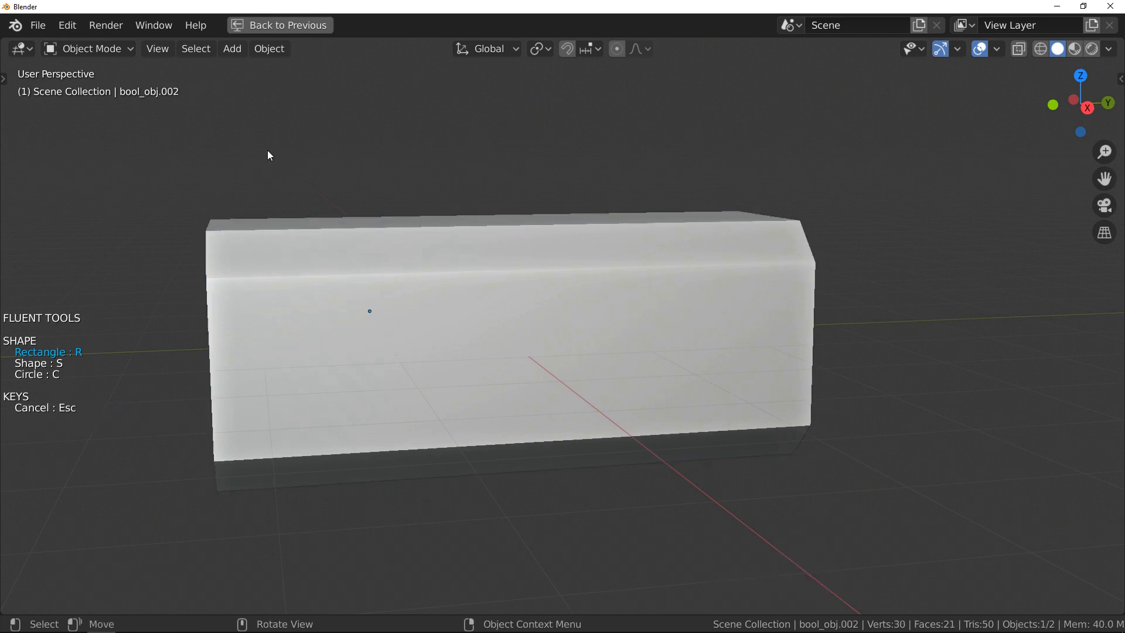
pyautogui.moveTo(272, 142)
pyautogui.mouseDown()
pyautogui.moveTo(212, 402)
pyautogui.moveTo(148, 590)
pyautogui.mouseUp()
pyautogui.click(149, 590)
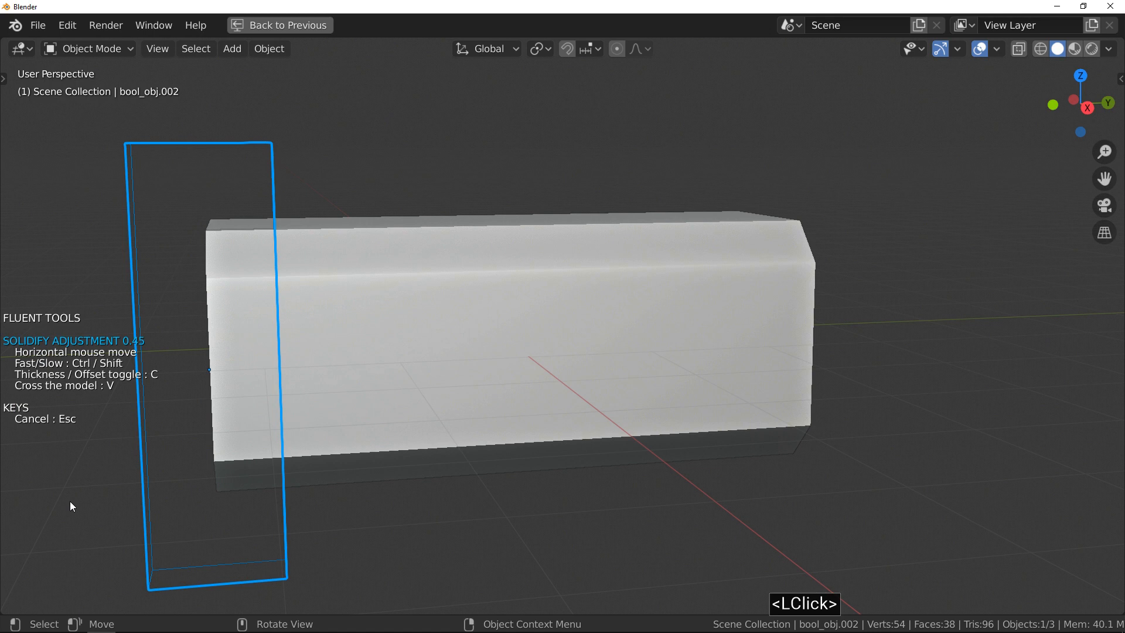
pyautogui.moveTo(70, 503); pyautogui.dragTo(335, 507, button='middle')
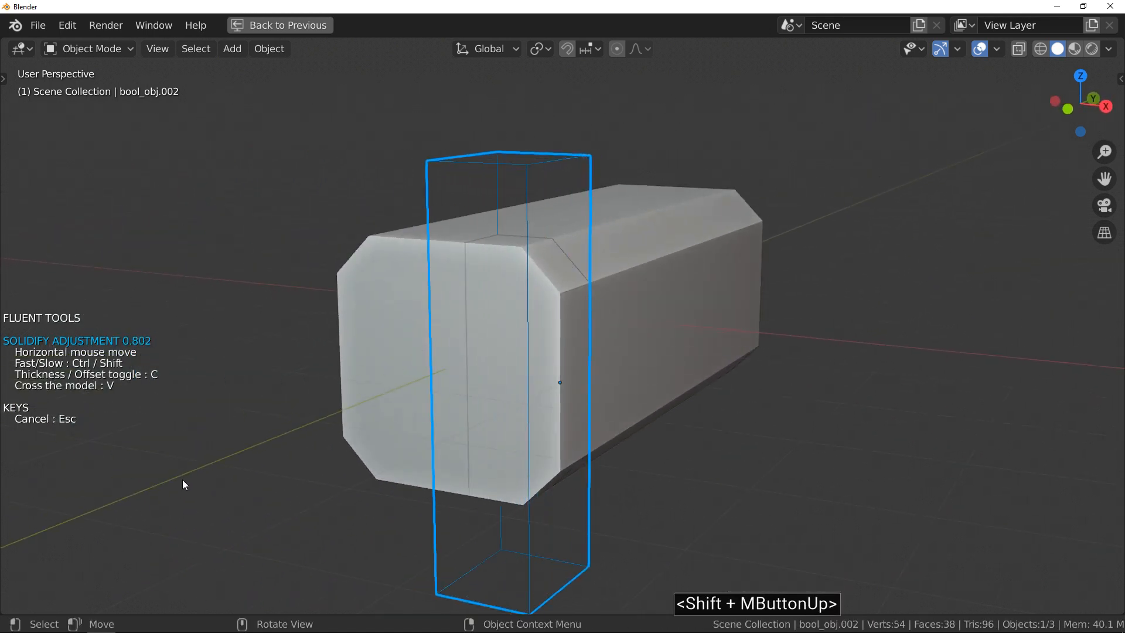
pyautogui.press('v')
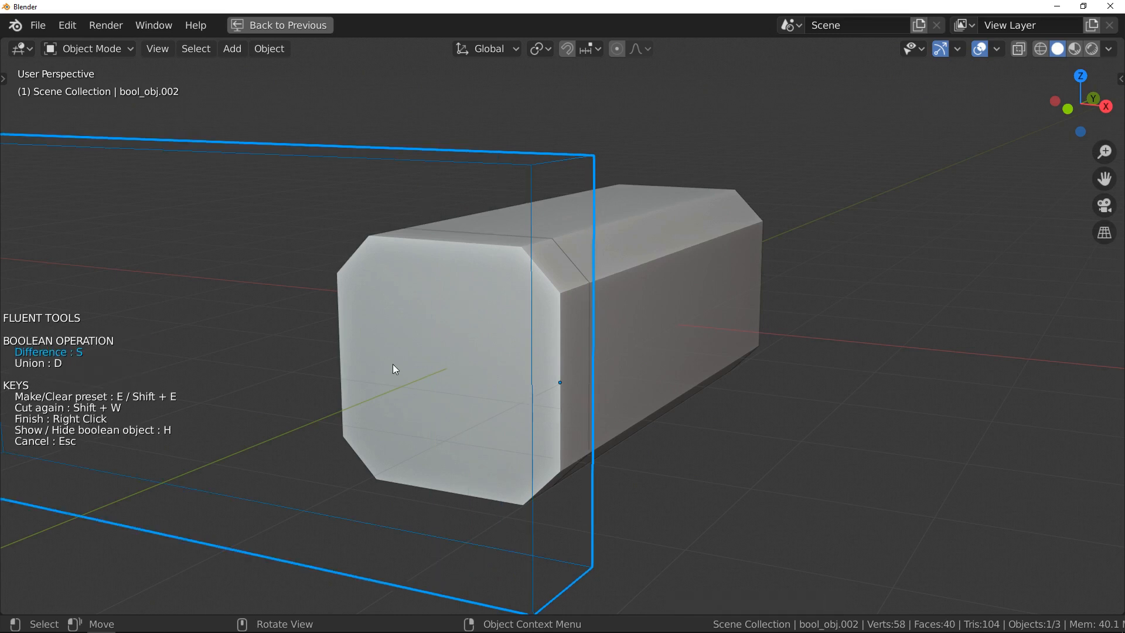
# - Mirror the slicing shape along the body's length to the opposite end and finish the slice
pyautogui.moveTo(393, 364); pyautogui.dragTo(432, 368)
pyautogui.click(616, 300)
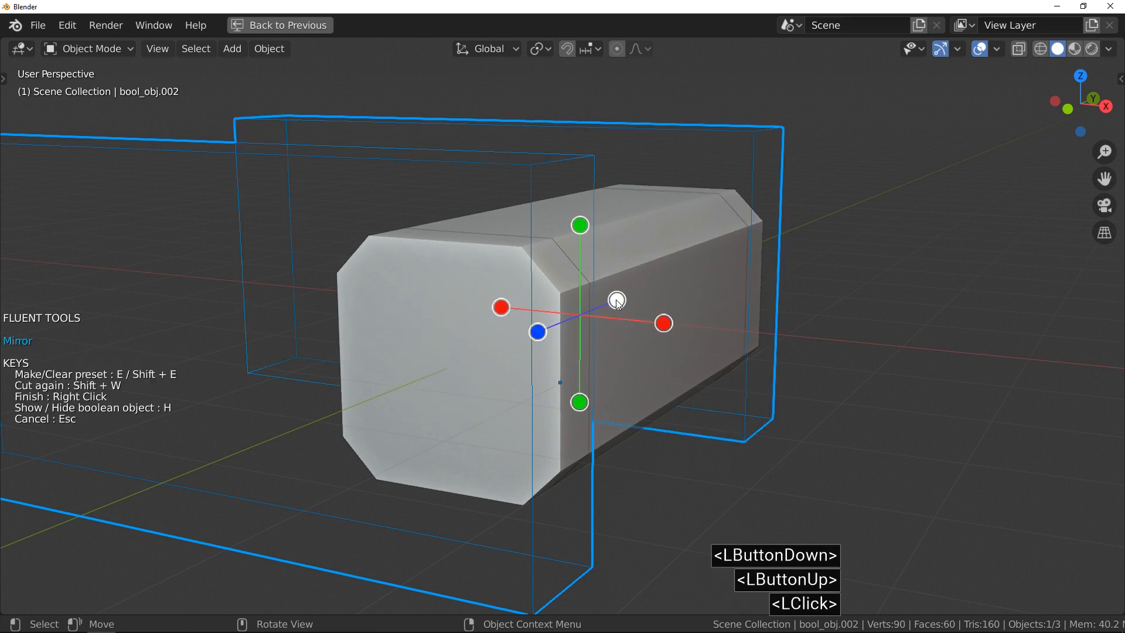
pyautogui.moveTo(662, 229); pyautogui.dragTo(567, 230, button='middle')
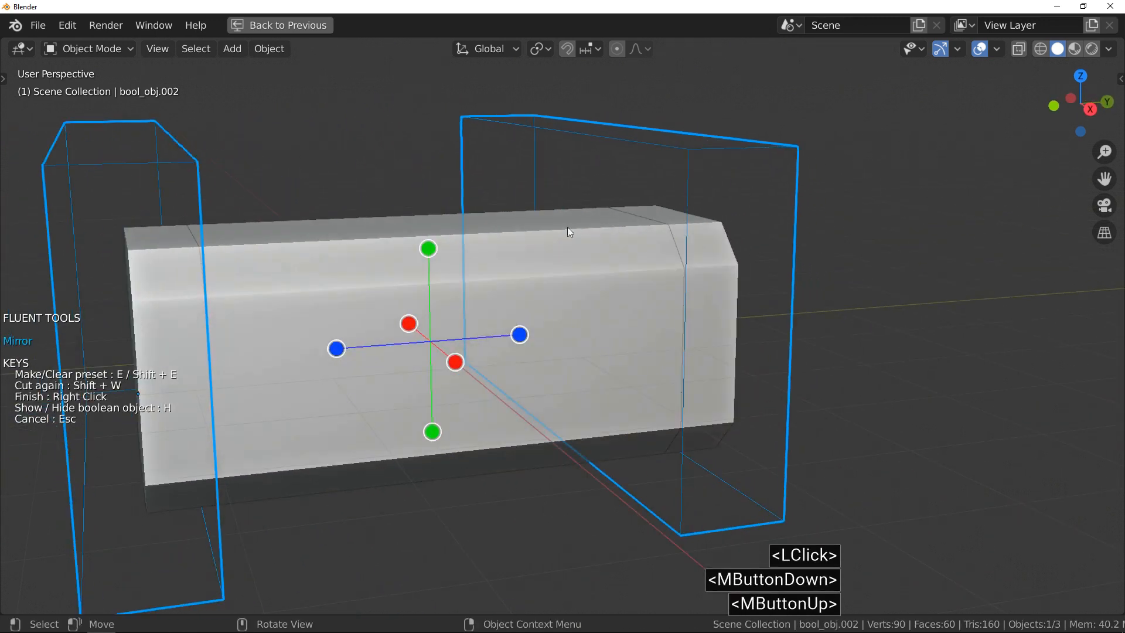
pyautogui.rightClick(514, 242)
pyautogui.keyDown('shift'); pyautogui.moveTo(495, 251); pyautogui.dragTo(435, 266, button='middle'); pyautogui.keyUp('shift')
# - Start a Cut/Add on the sliced end piece and inset its four front faces together by about 0.159
pyautogui.click(249, 278)
pyautogui.moveTo(247, 277); pyautogui.dragTo(276, 288, button='middle')
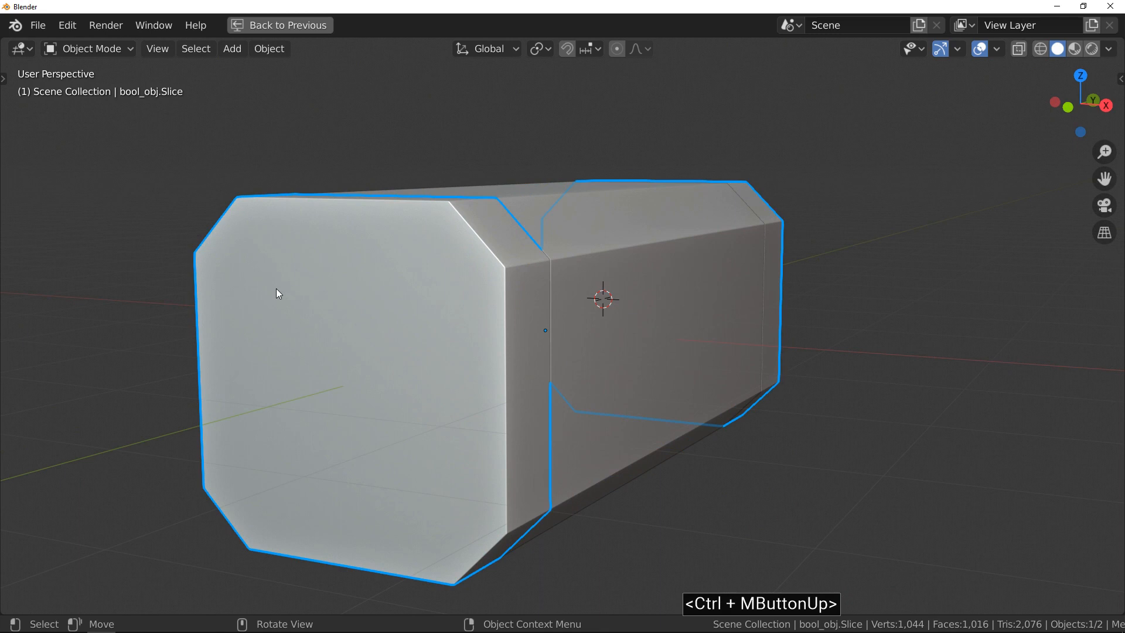
pyautogui.press('f')
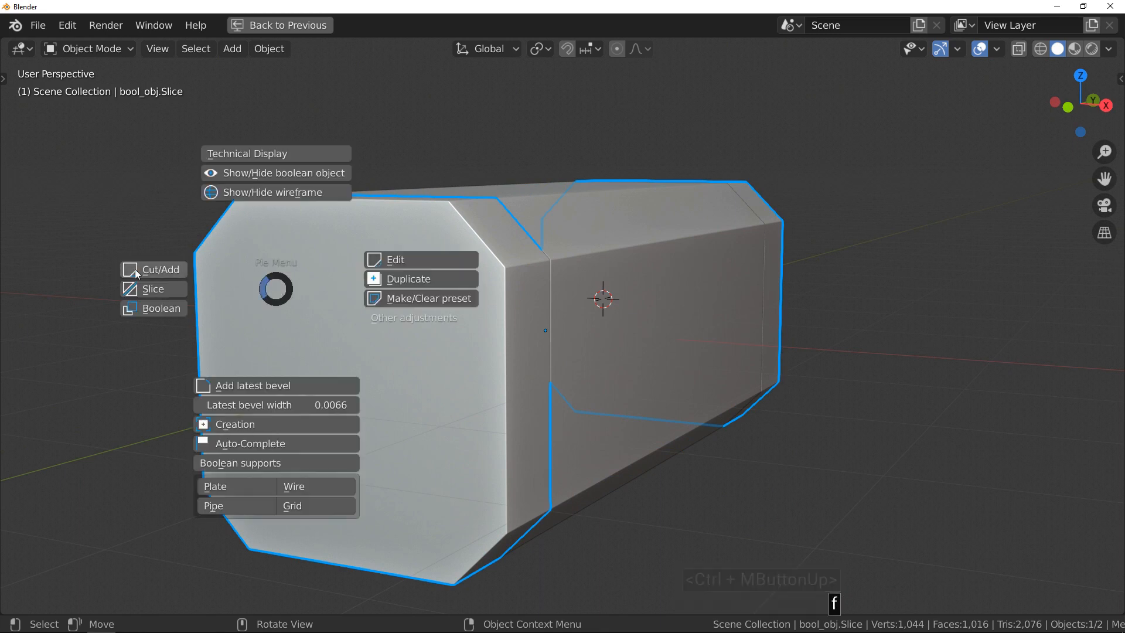
pyautogui.click(158, 271)
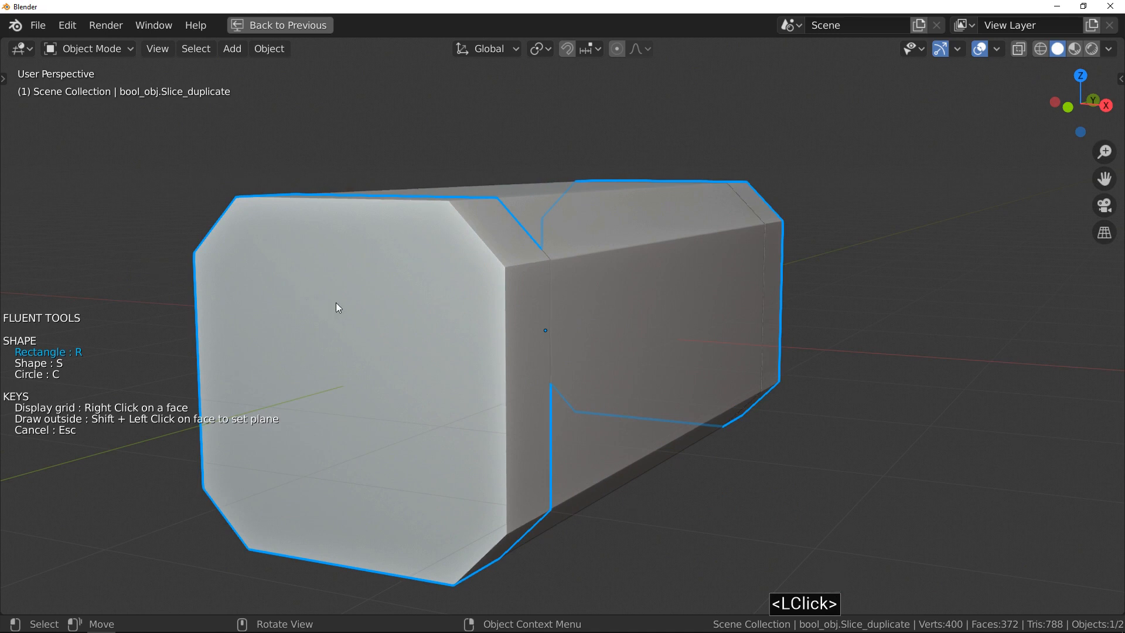
pyautogui.press('Tab')
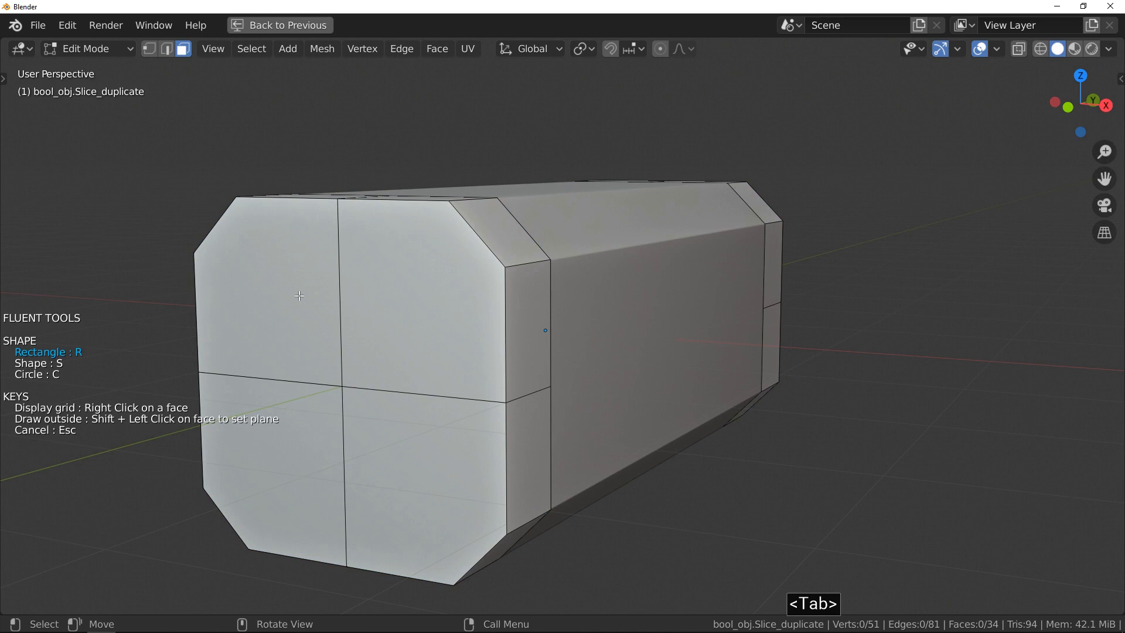
pyautogui.click(299, 296)
pyautogui.keyDown('shift'); pyautogui.click(387, 295); pyautogui.keyUp('shift')
pyautogui.keyDown('shift'); pyautogui.click(391, 422); pyautogui.keyUp('shift')
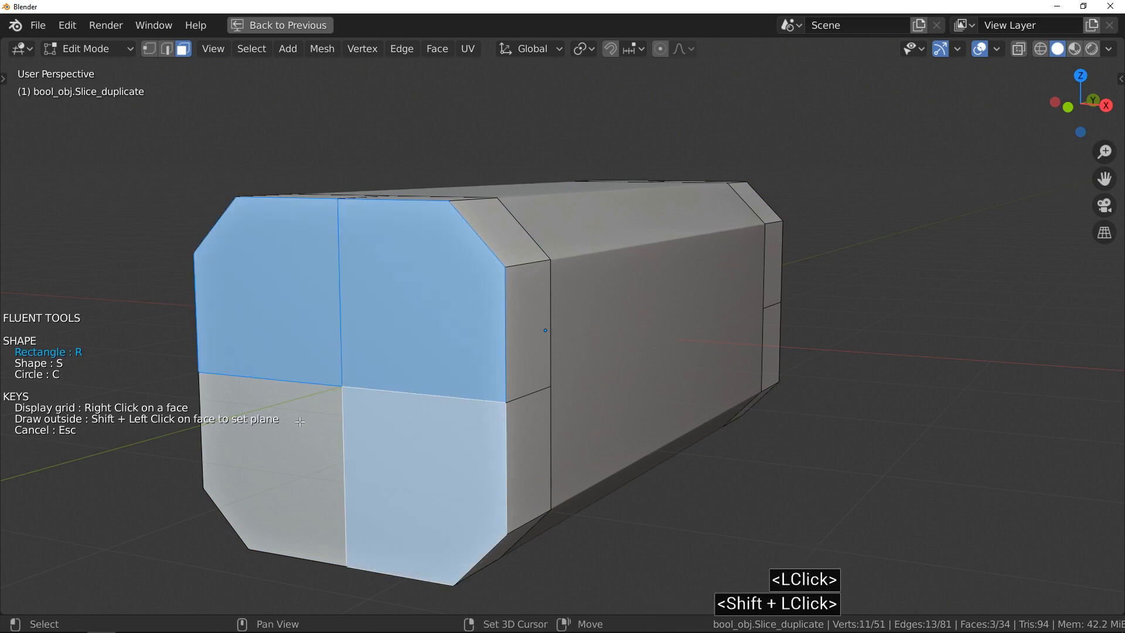
pyautogui.keyDown('shift'); pyautogui.click(302, 422); pyautogui.keyUp('shift')
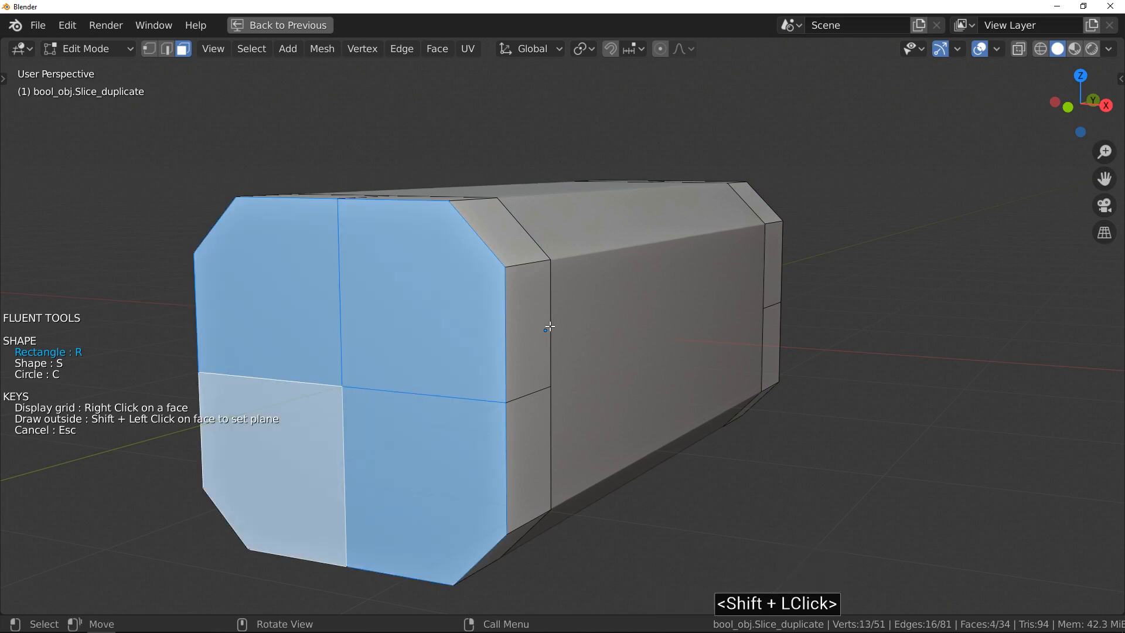
pyautogui.press('i')
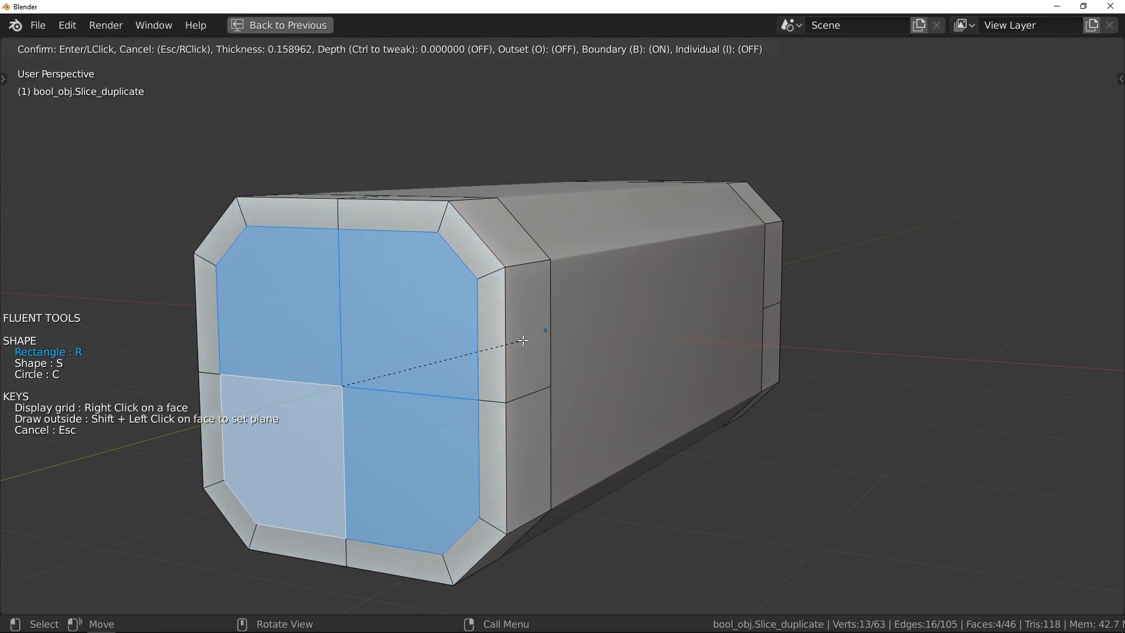
pyautogui.click(523, 340)
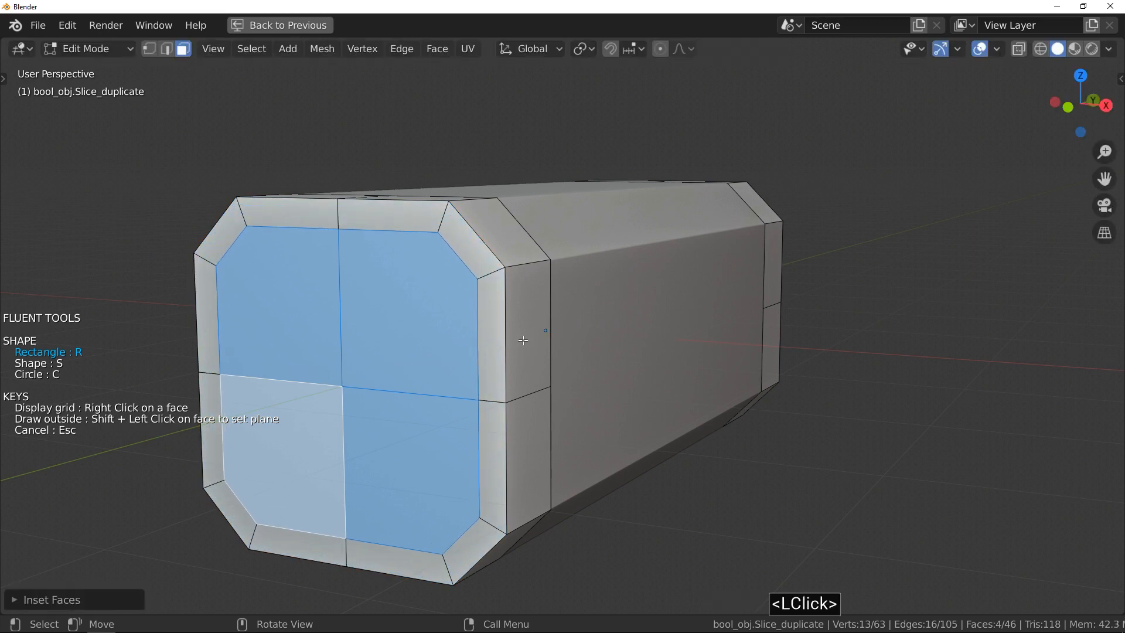
# - Cut an octagonal recess into the end piece from the inset faces and mirror it to the opposite end
pyautogui.hotkey('shift', 'i')
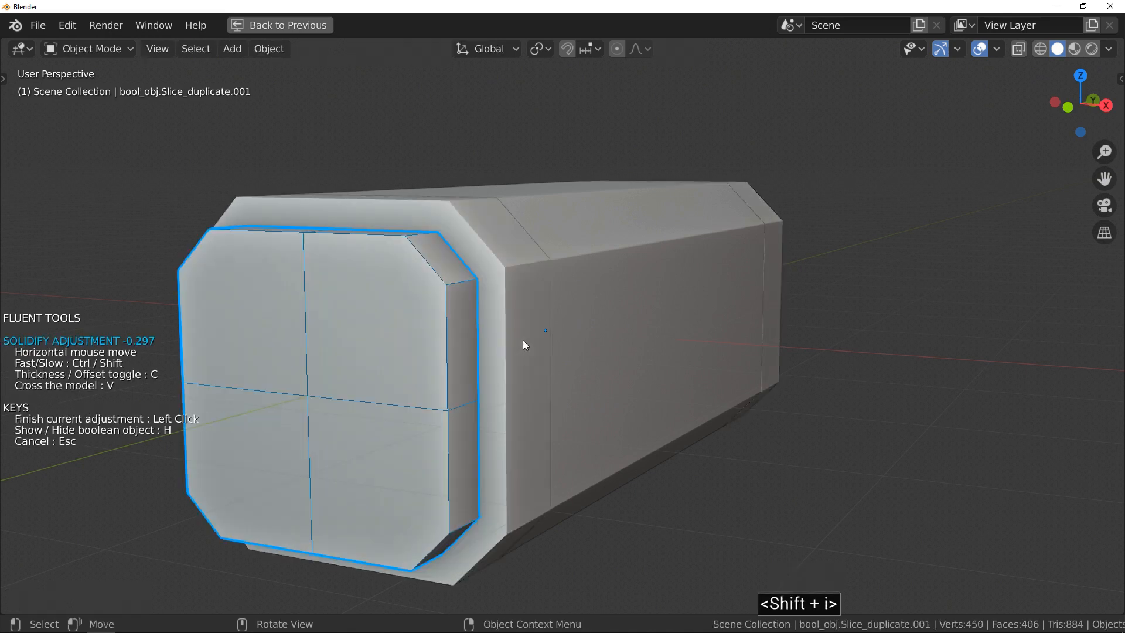
pyautogui.click(439, 348)
pyautogui.moveTo(356, 354); pyautogui.dragTo(405, 347)
pyautogui.click(577, 323)
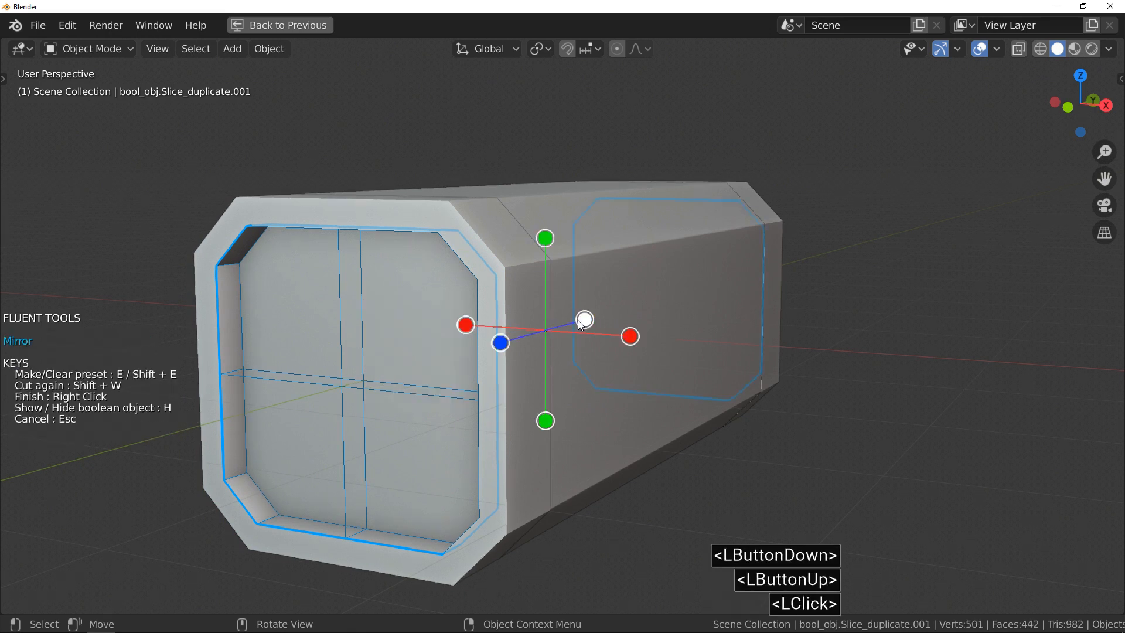
pyautogui.click(378, 352)
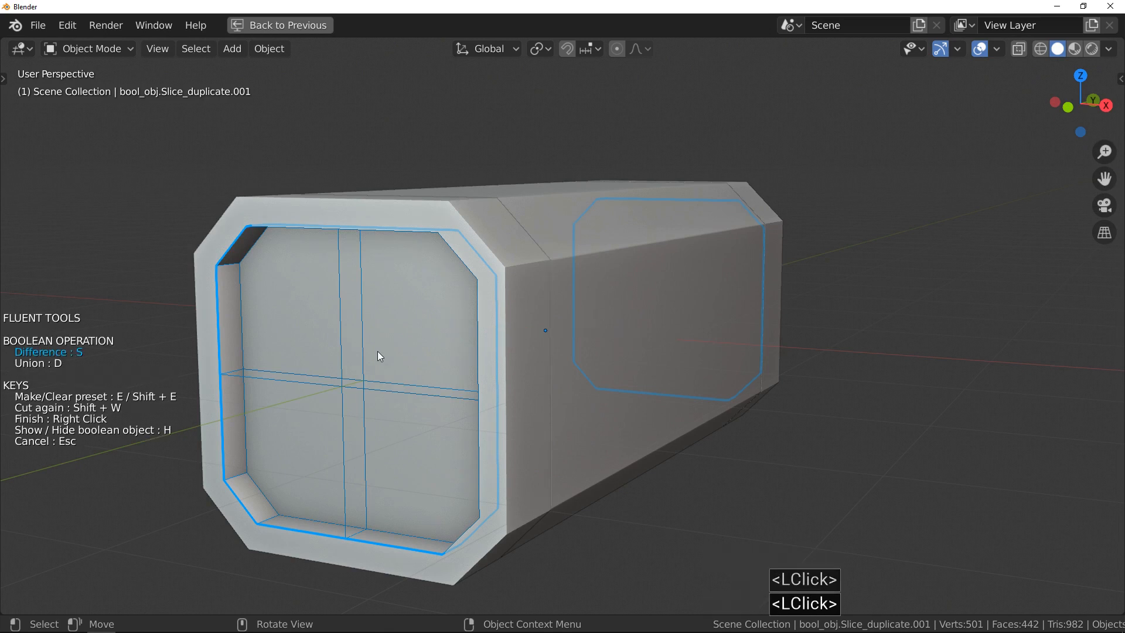
pyautogui.rightClick(378, 352)
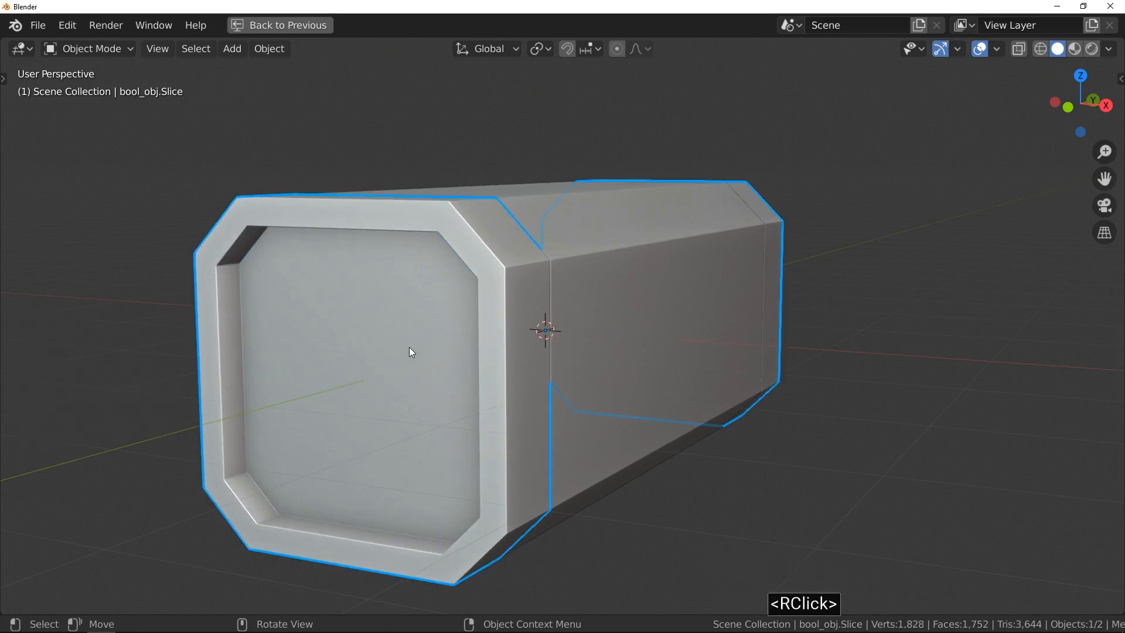
# - Cut a centred square pocket about 0.127 deep into the recessed end face, drawn from the drawing grid's centre point
pyautogui.press('f')
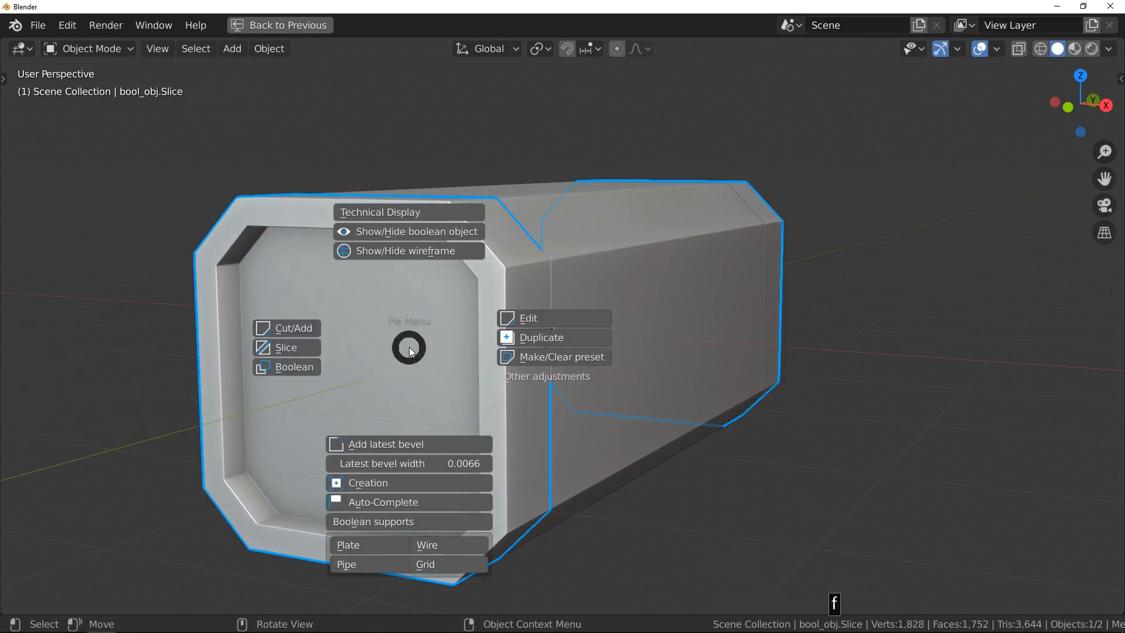
pyautogui.click(302, 329)
pyautogui.rightClick(301, 347)
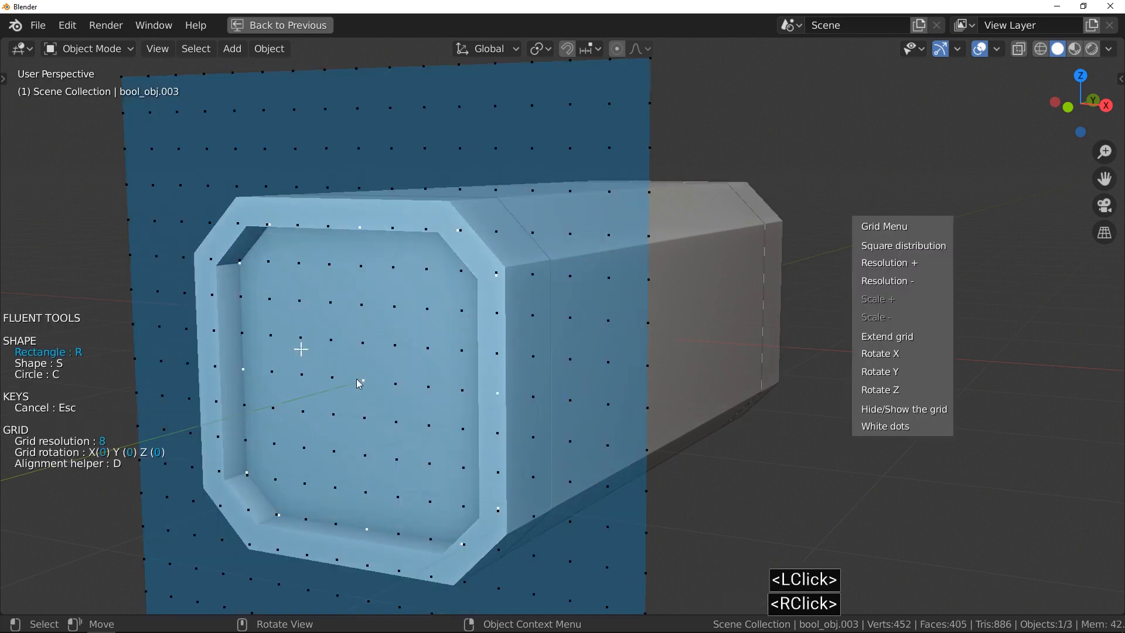
pyautogui.click(364, 382)
pyautogui.press('shift')
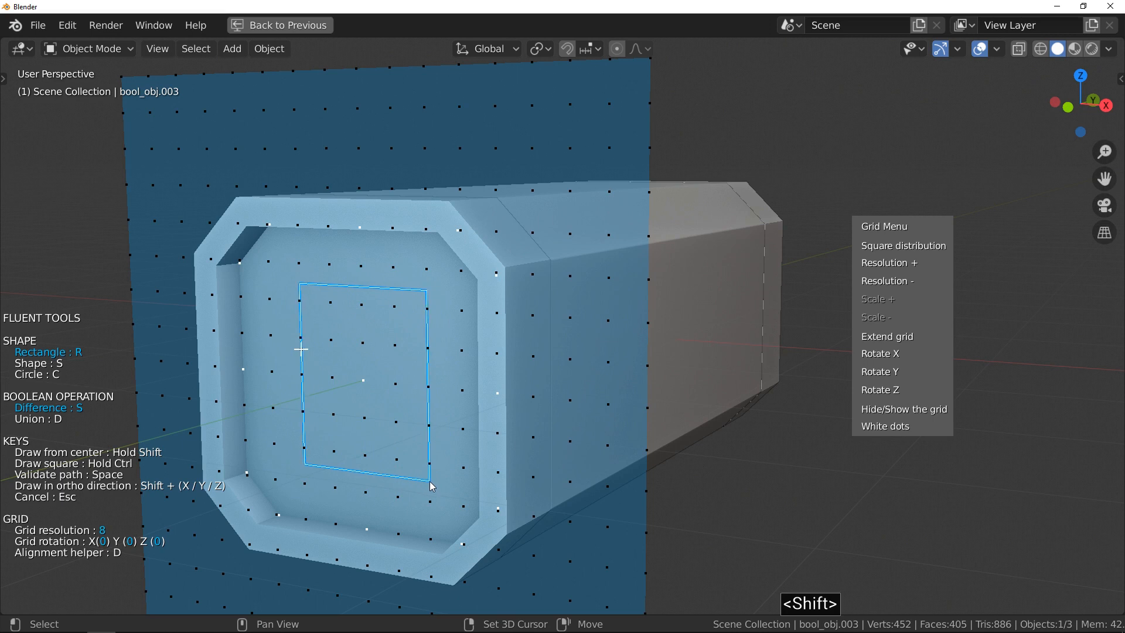
pyautogui.hotkey('shift', 'ctrl')
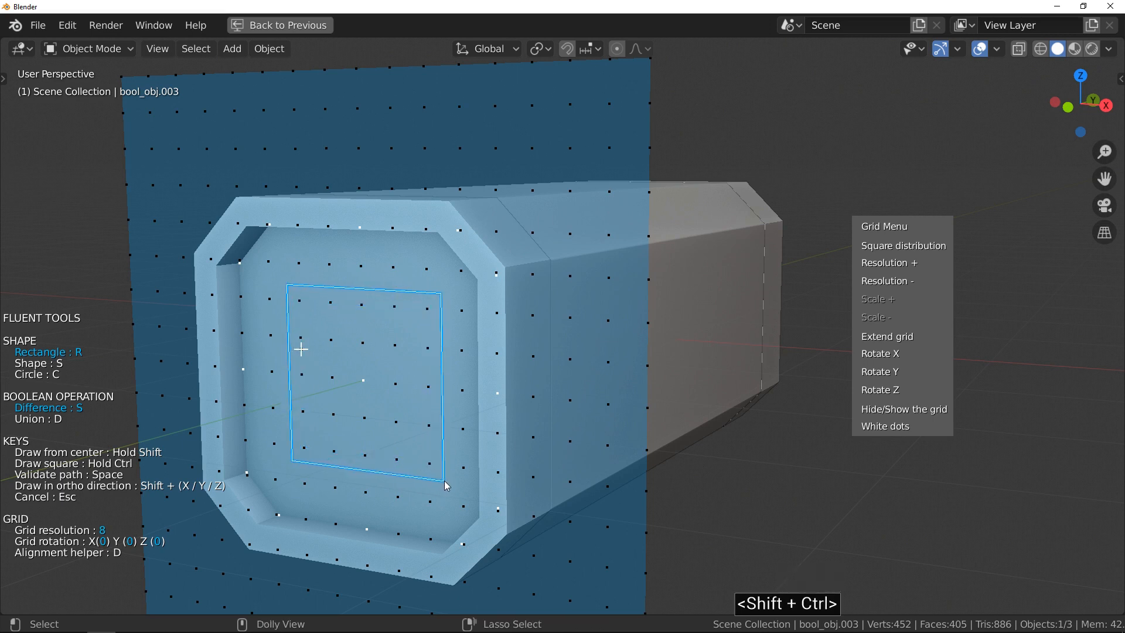
pyautogui.keyDown('ctrl'); pyautogui.keyDown('shift'); pyautogui.click(444, 481); pyautogui.keyUp('shift'); pyautogui.keyUp('ctrl')
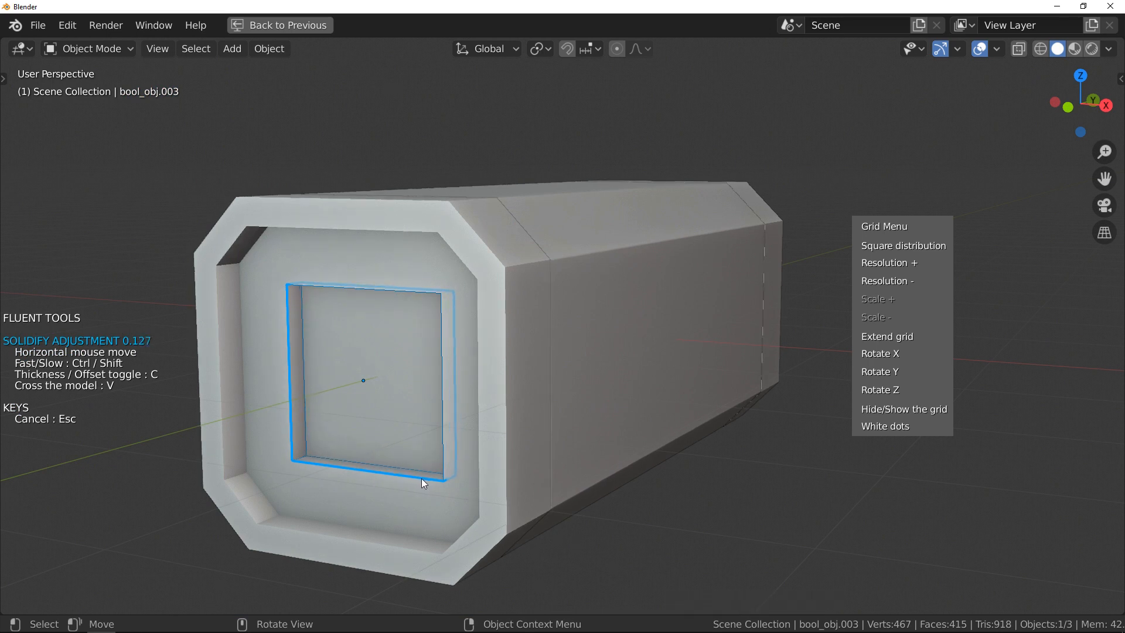
pyautogui.click(422, 478)
# - Chamfer the square pocket's four corners with a straight bevel of about 0.11 and finish the cut
pyautogui.keyDown('ctrl'); pyautogui.moveTo(351, 444); pyautogui.dragTo(350, 390, button='middle'); pyautogui.keyUp('ctrl')
pyautogui.click(381, 338)
pyautogui.click(407, 316)
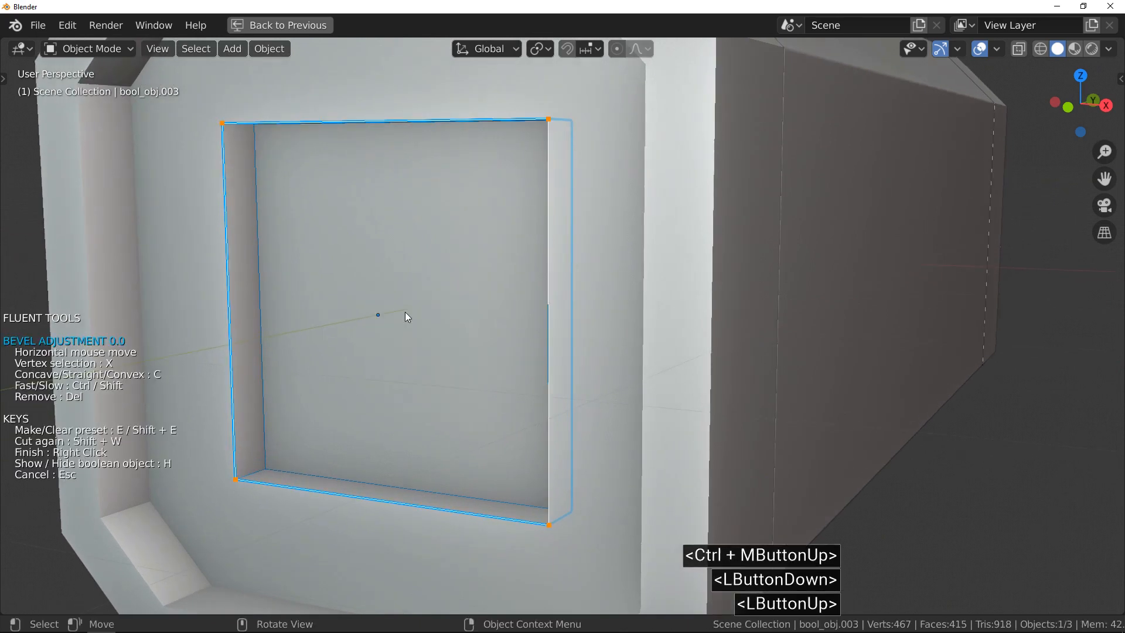
pyautogui.press('c')
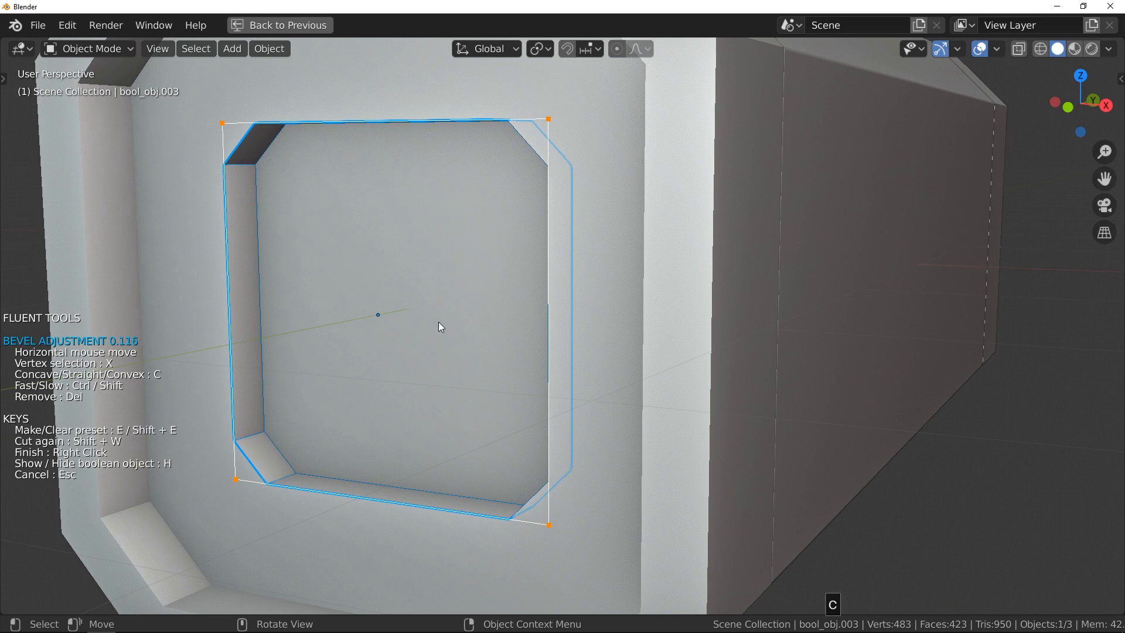
pyautogui.click(434, 321)
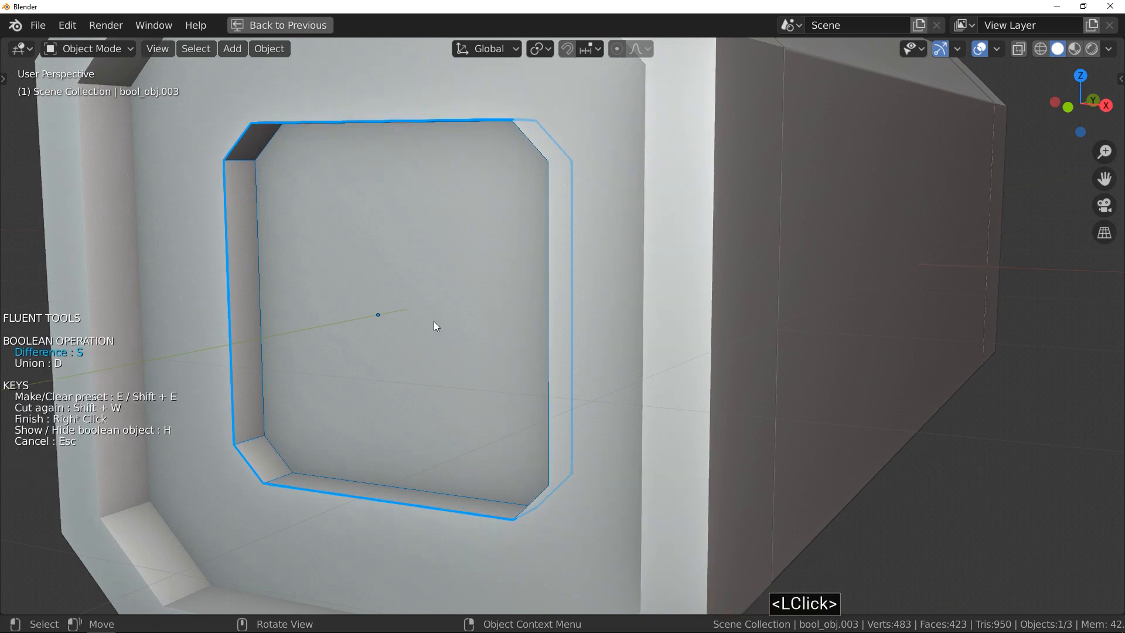
pyautogui.rightClick(395, 320)
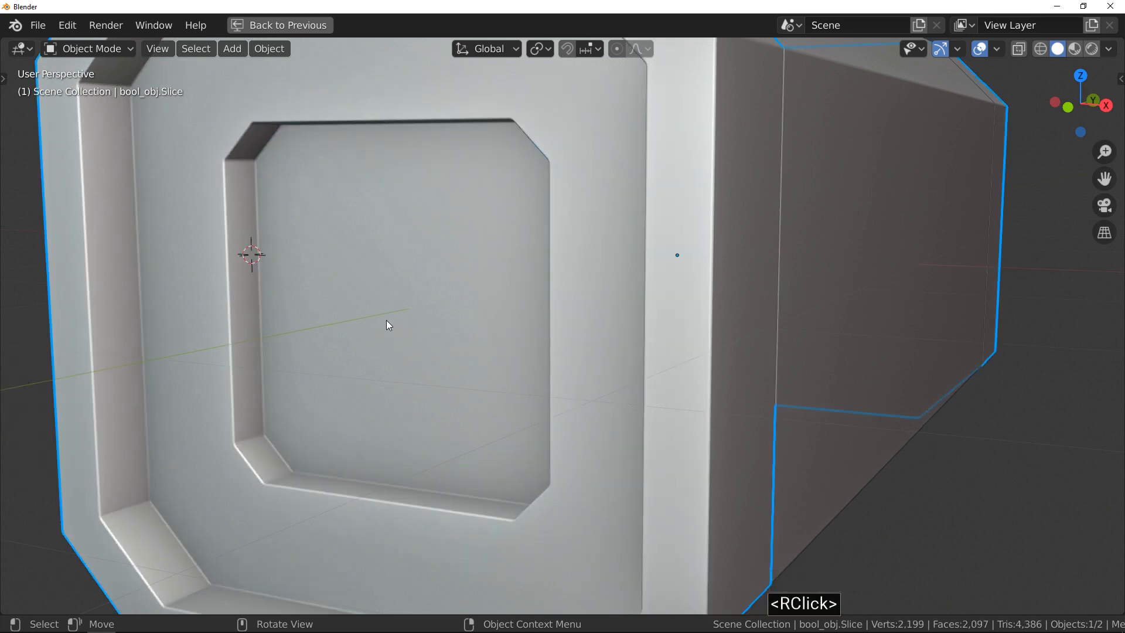
# - Show the boolean objects and select the cutter of the inner chamfered pocket
pyautogui.scroll(-2, 375, 328)
pyautogui.moveTo(661, 314); pyautogui.dragTo(685, 312, button='middle')
pyautogui.press('f')
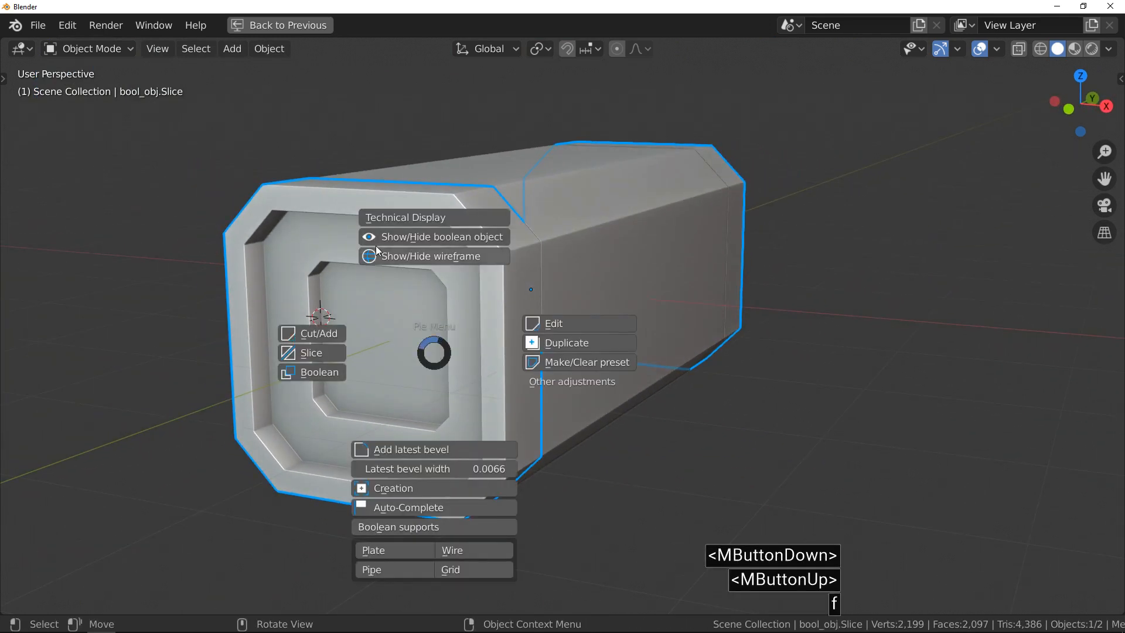
pyautogui.click(470, 240)
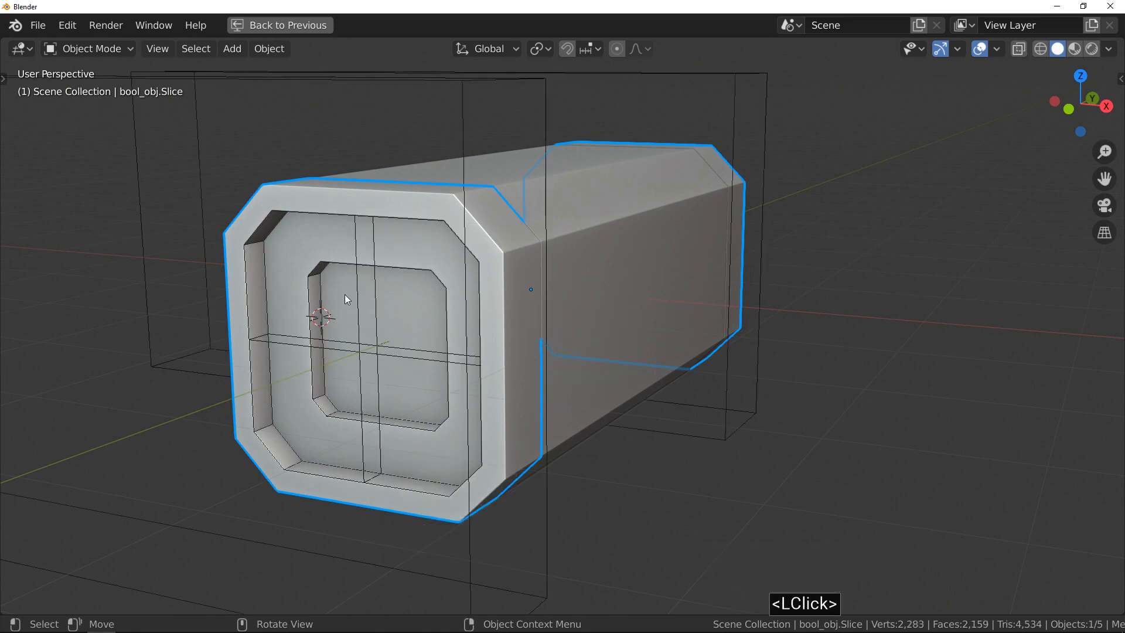
pyautogui.click(320, 276)
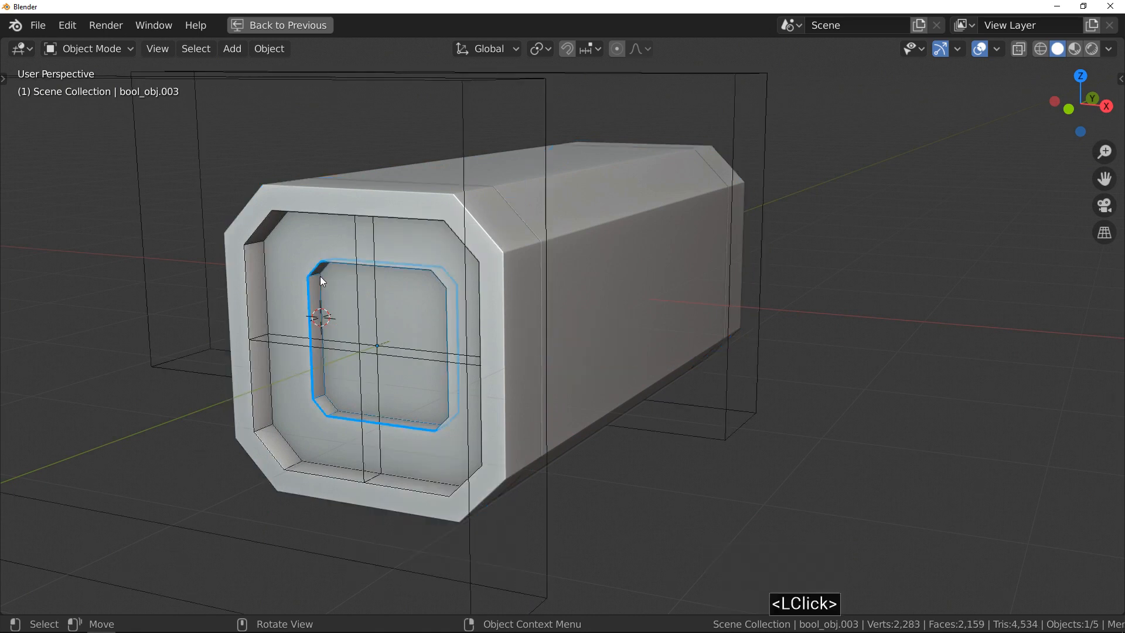
# - Edit the pocket cutter to mirror it along the body's length to the opposite end, and hide the boolean objects
pyautogui.press('f')
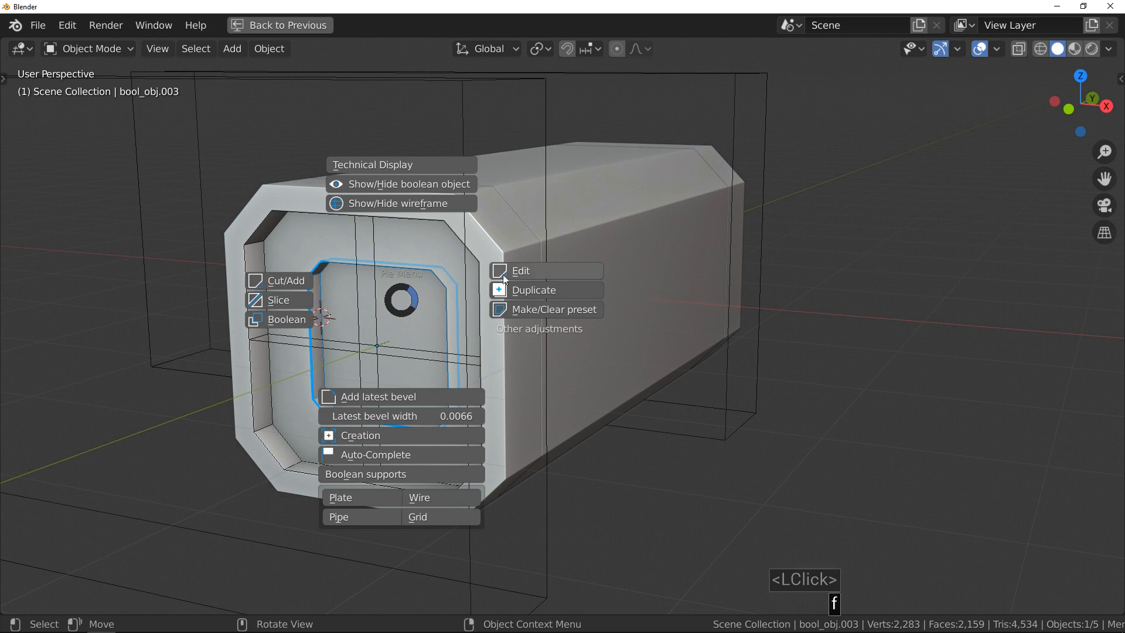
pyautogui.click(557, 272)
pyautogui.click(404, 258)
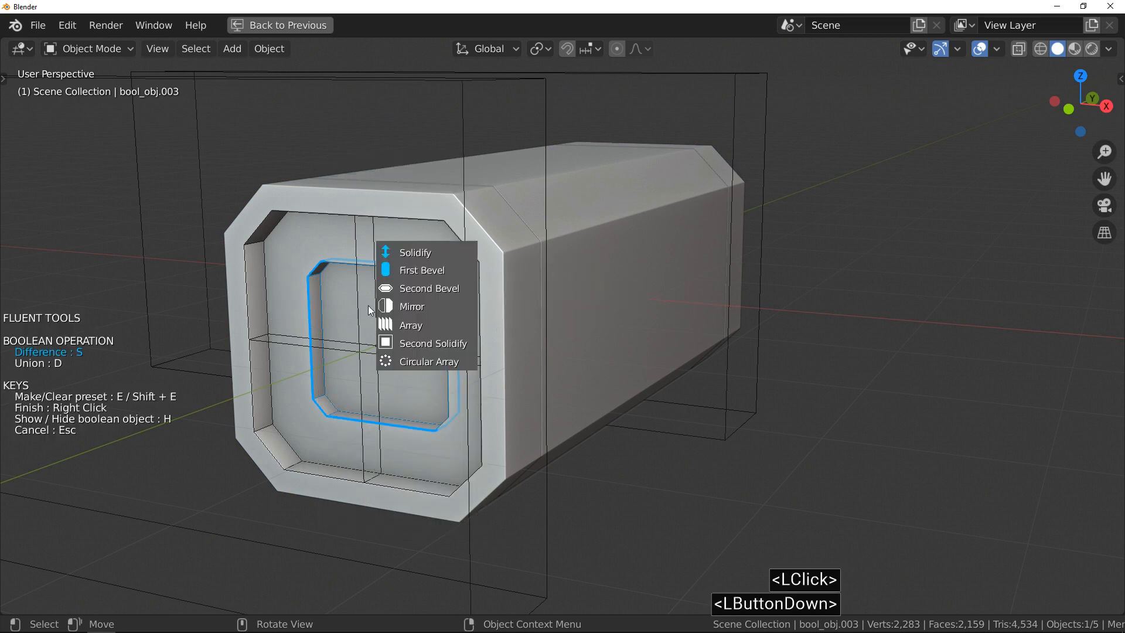
pyautogui.click(431, 307)
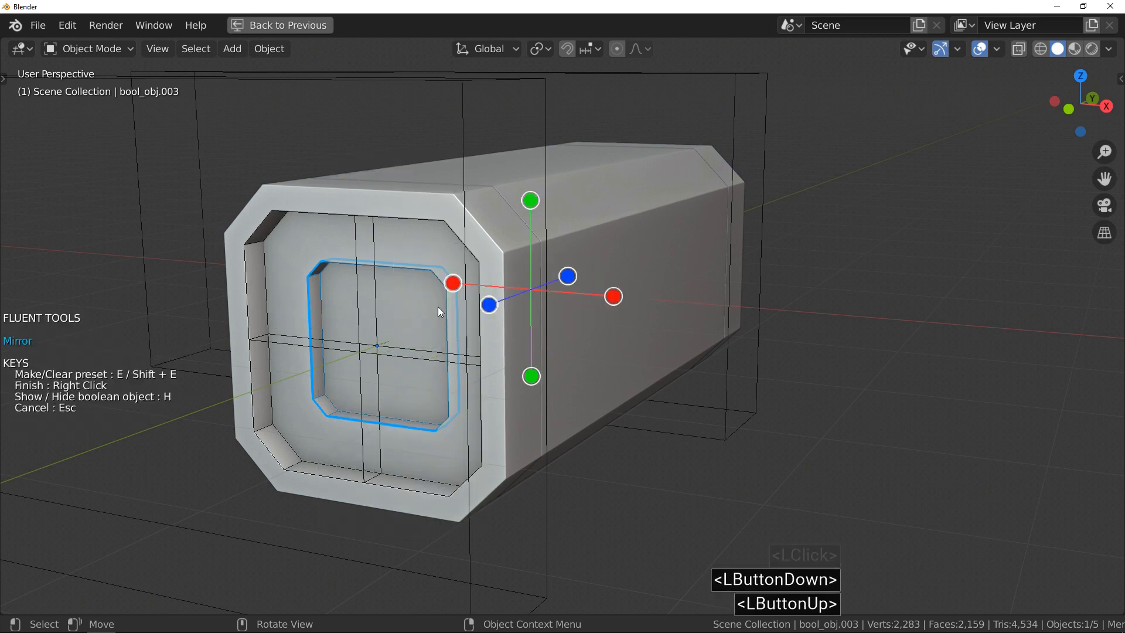
pyautogui.click(567, 276)
pyautogui.click(366, 301)
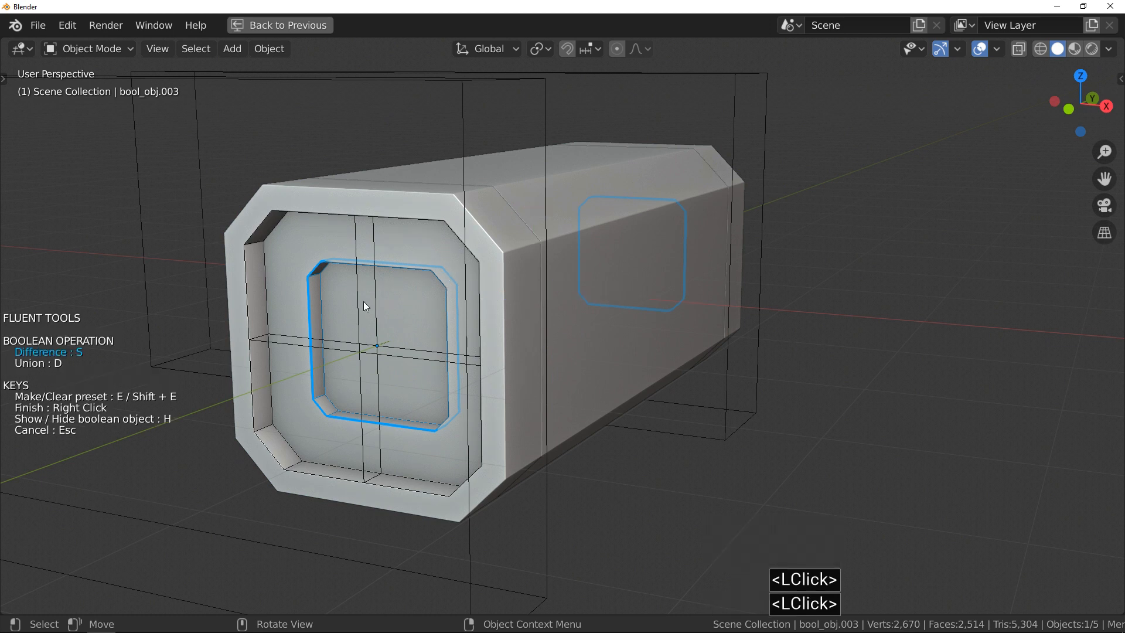
pyautogui.rightClick(369, 301)
pyautogui.press('f')
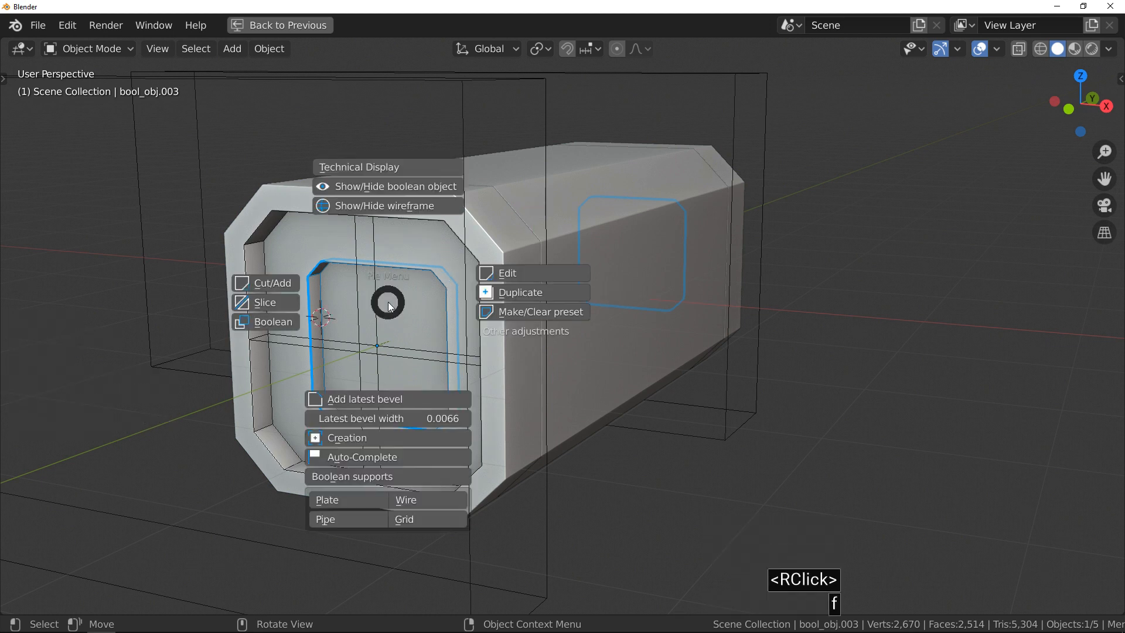
pyautogui.click(425, 192)
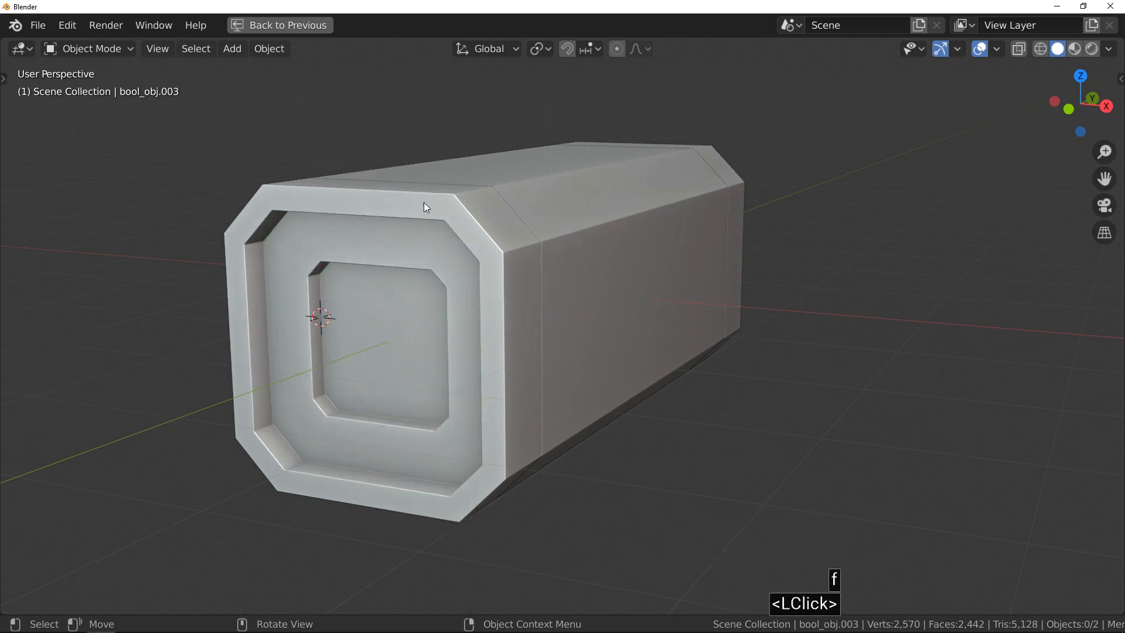
# - Start a Cut/Add on the end piece and display the drawing grid on the inner pocket's floor
pyautogui.click(365, 311)
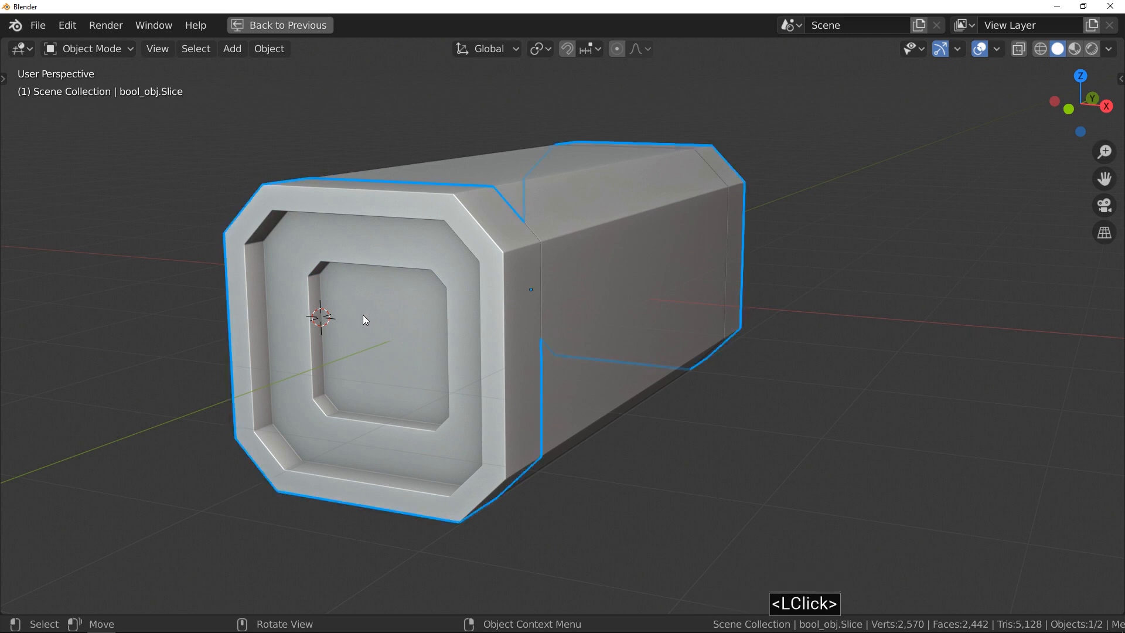
pyautogui.press('f')
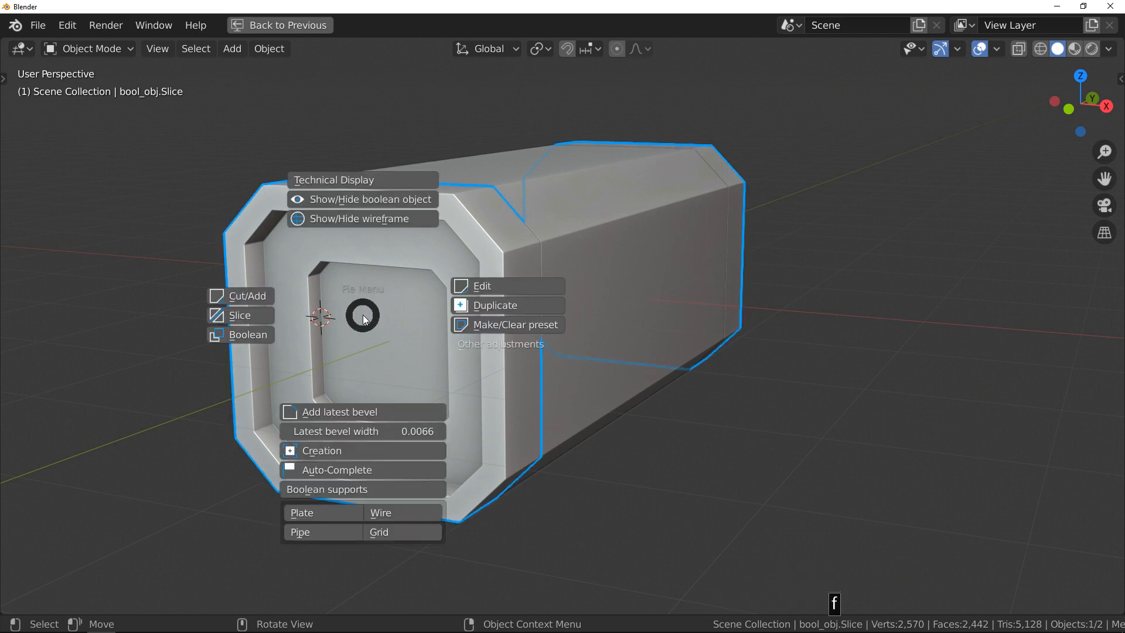
pyautogui.click(263, 299)
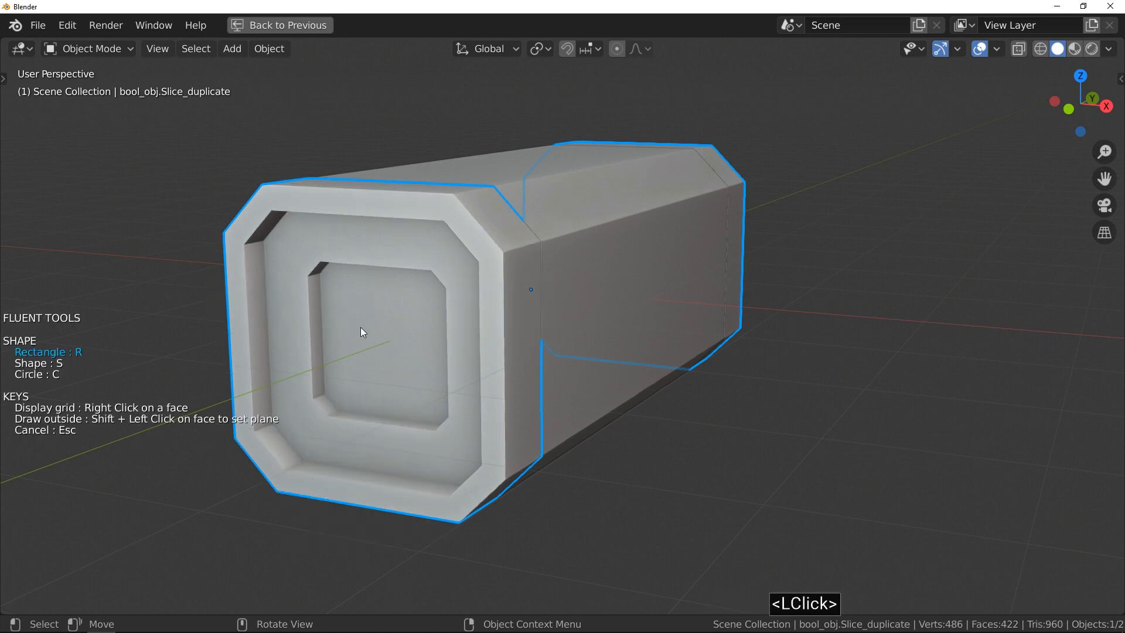
pyautogui.rightClick(369, 333)
pyautogui.keyDown('ctrl'); pyautogui.moveTo(381, 350); pyautogui.dragTo(377, 308, button='middle'); pyautogui.keyUp('ctrl')
pyautogui.rightClick(395, 331)
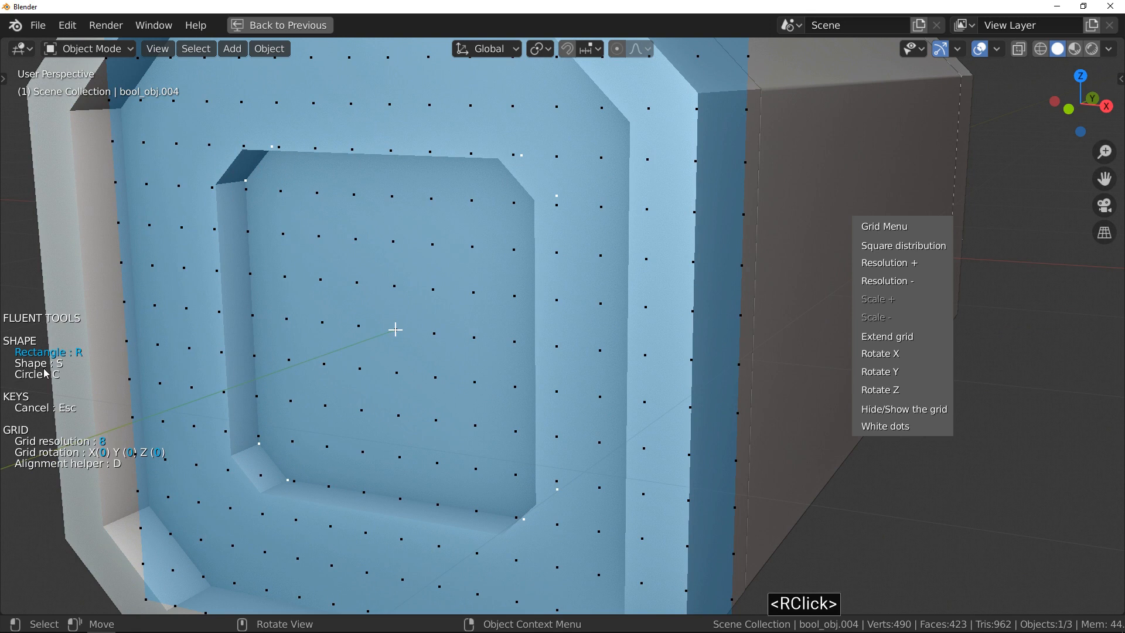
# - Choose the Shape option in Revolver mode and scale the perpendicular drawing grid down to about the inner pocket's size
pyautogui.press('s')
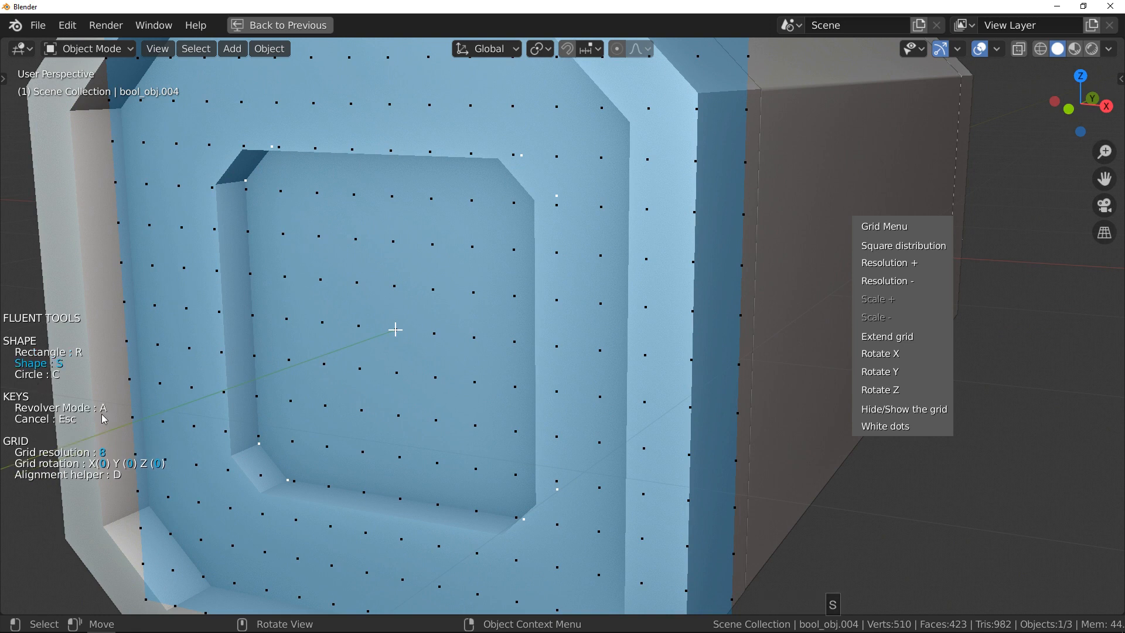
pyautogui.press('a')
pyautogui.moveTo(301, 374); pyautogui.dragTo(268, 383, button='middle')
pyautogui.keyDown('ctrl'); pyautogui.moveTo(269, 384); pyautogui.dragTo(426, 391, button='middle'); pyautogui.keyUp('ctrl')
pyautogui.moveTo(343, 389); pyautogui.dragTo(498, 355, button='middle')
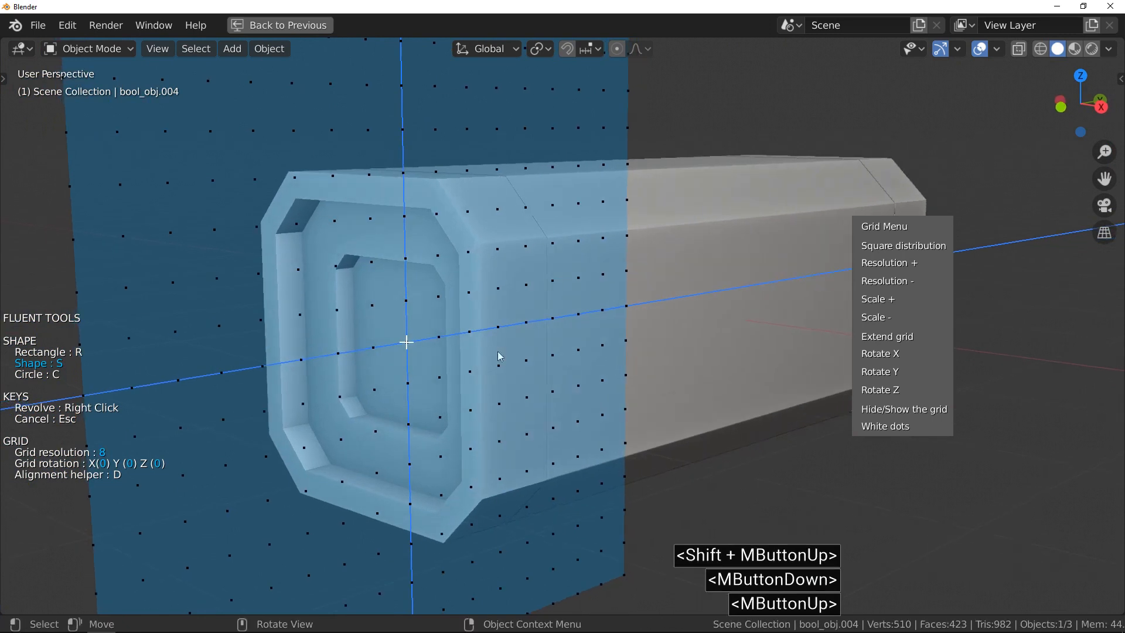
pyautogui.click(884, 317)
pyautogui.doubleClick(884, 317)
pyautogui.click(884, 317)
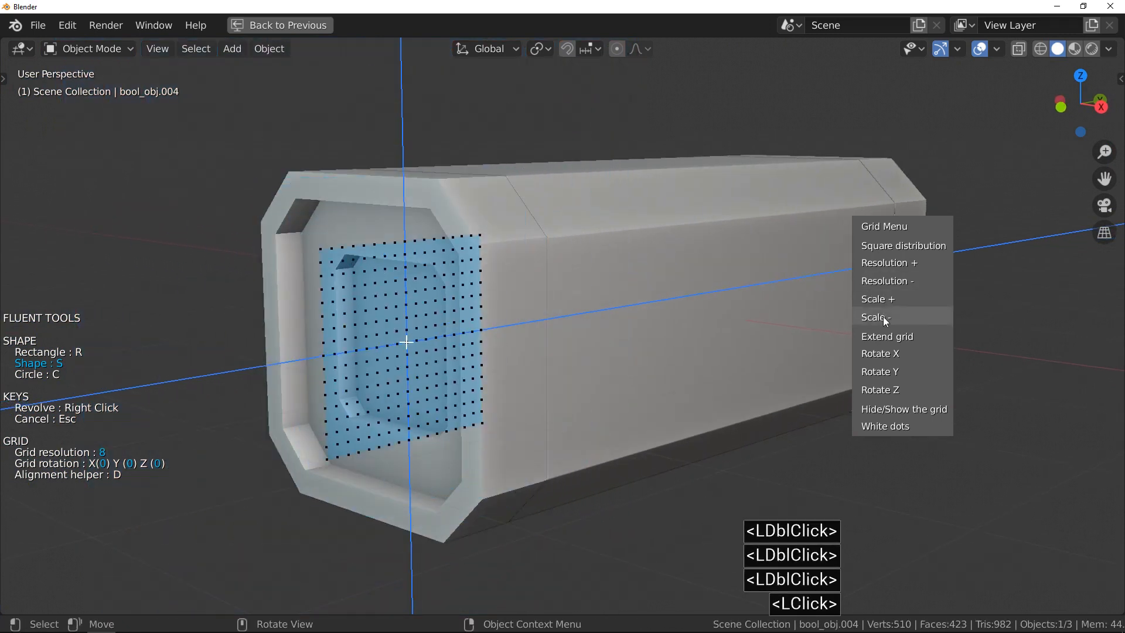
# - Draw a seven-point profile on the grid above the centre axis and revolve it into a round recess with a central stud
pyautogui.keyDown('ctrl'); pyautogui.moveTo(402, 332); pyautogui.dragTo(409, 291, button='middle'); pyautogui.keyUp('ctrl')
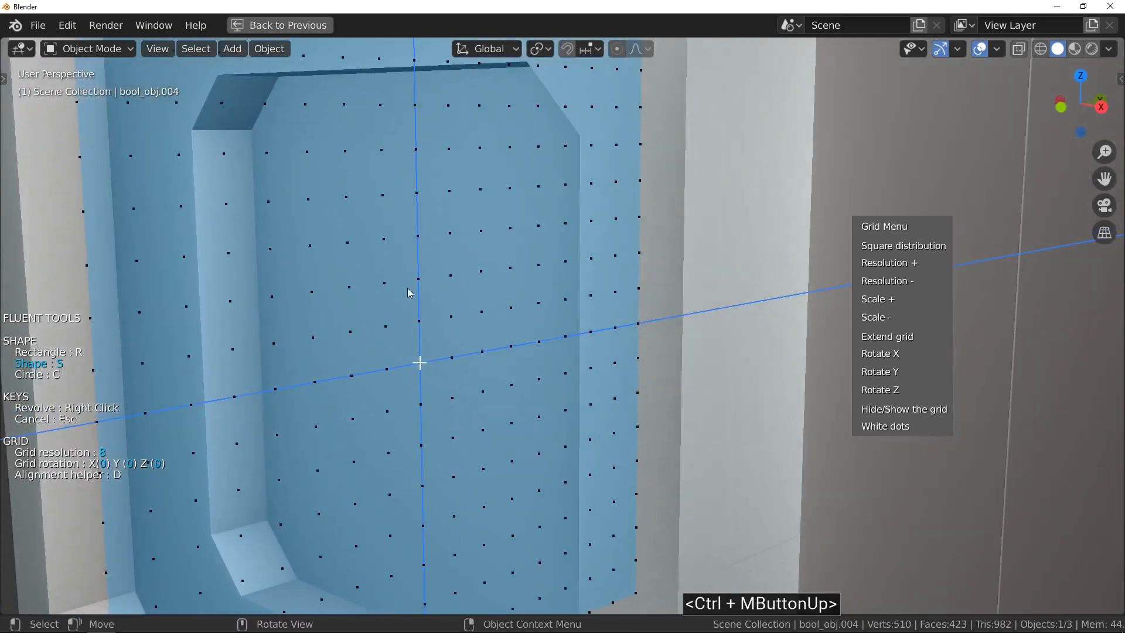
pyautogui.click(452, 356)
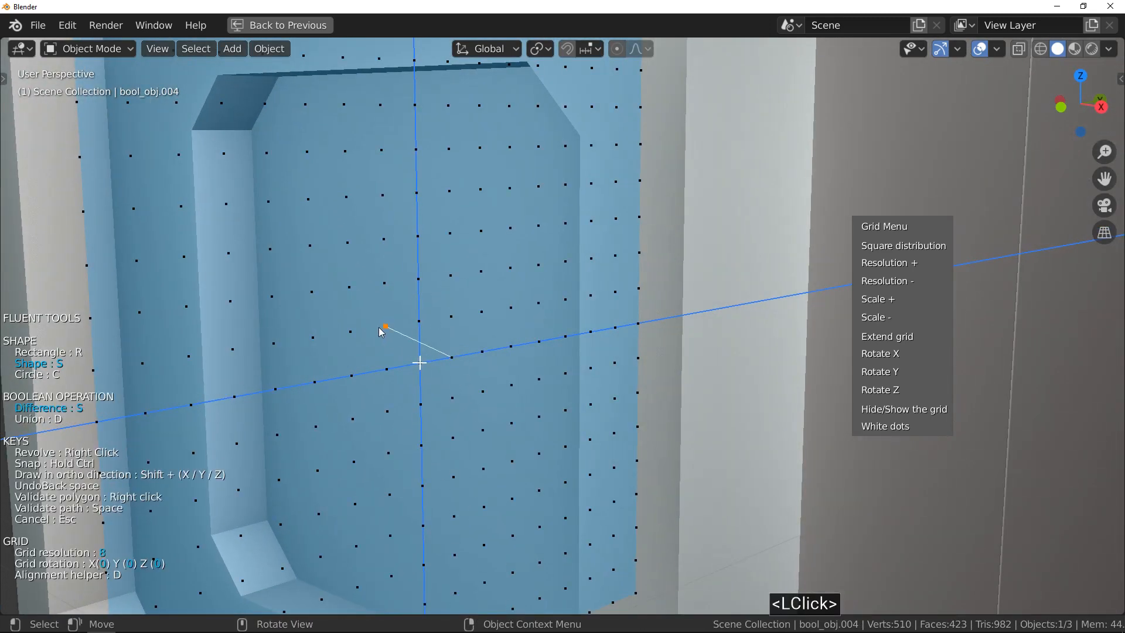
pyautogui.click(382, 330)
pyautogui.click(449, 312)
pyautogui.click(450, 275)
pyautogui.click(384, 239)
pyautogui.click(348, 242)
pyautogui.click(351, 376)
pyautogui.moveTo(404, 375); pyautogui.dragTo(342, 384, button='middle')
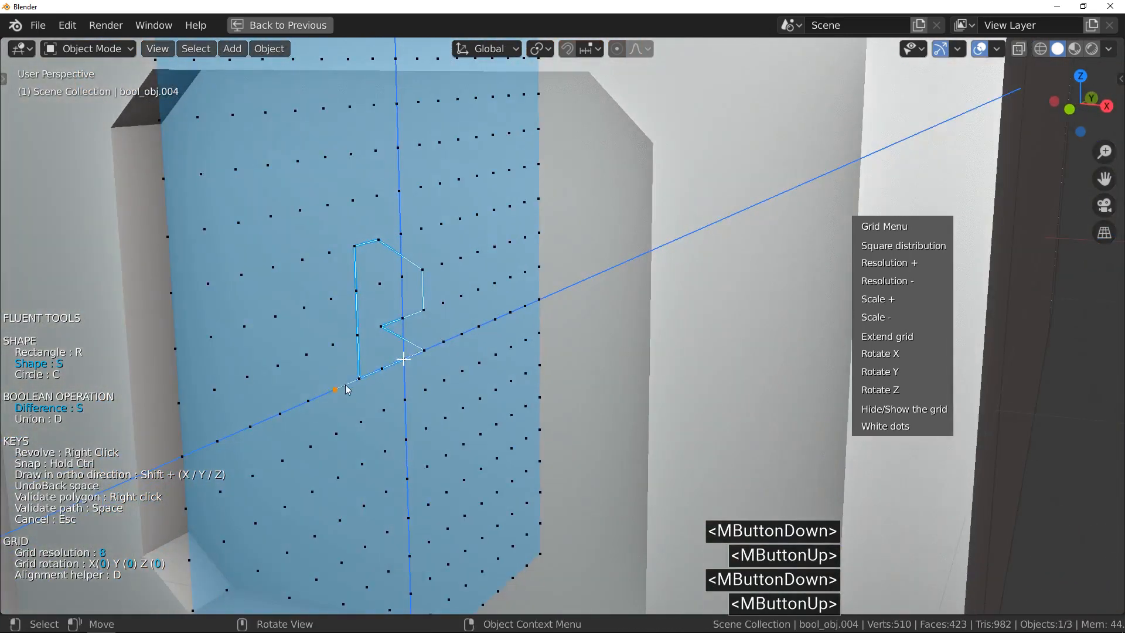
pyautogui.rightClick(374, 392)
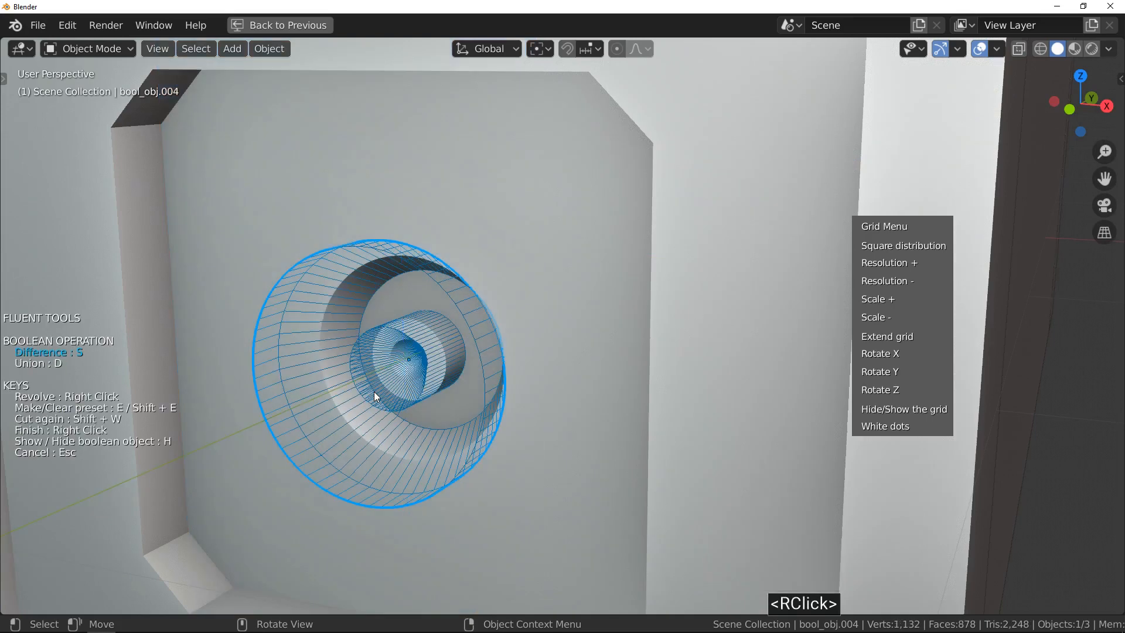
# - Finish the revolved shape as a difference cut in the centre of the inner pocket
pyautogui.scroll(-3, 357, 382)
pyautogui.moveTo(356, 381)
pyautogui.mouseDown(button='middle')
pyautogui.moveTo(379, 361)
pyautogui.moveTo(353, 359)
pyautogui.moveTo(363, 370)
pyautogui.mouseUp(button='middle')
pyautogui.scroll(2, 360, 371)
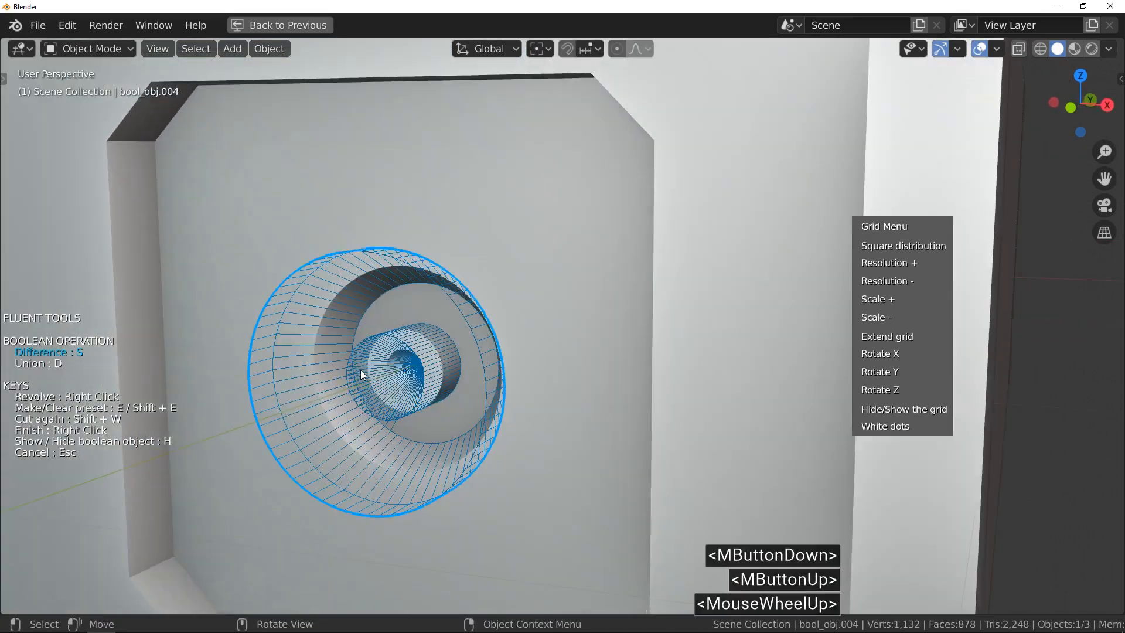
pyautogui.rightClick(370, 368)
pyautogui.scroll(-2, 346, 363)
pyautogui.moveTo(343, 363)
pyautogui.mouseDown(button='middle')
pyautogui.moveTo(361, 361)
pyautogui.moveTo(349, 371)
pyautogui.mouseUp(button='middle')
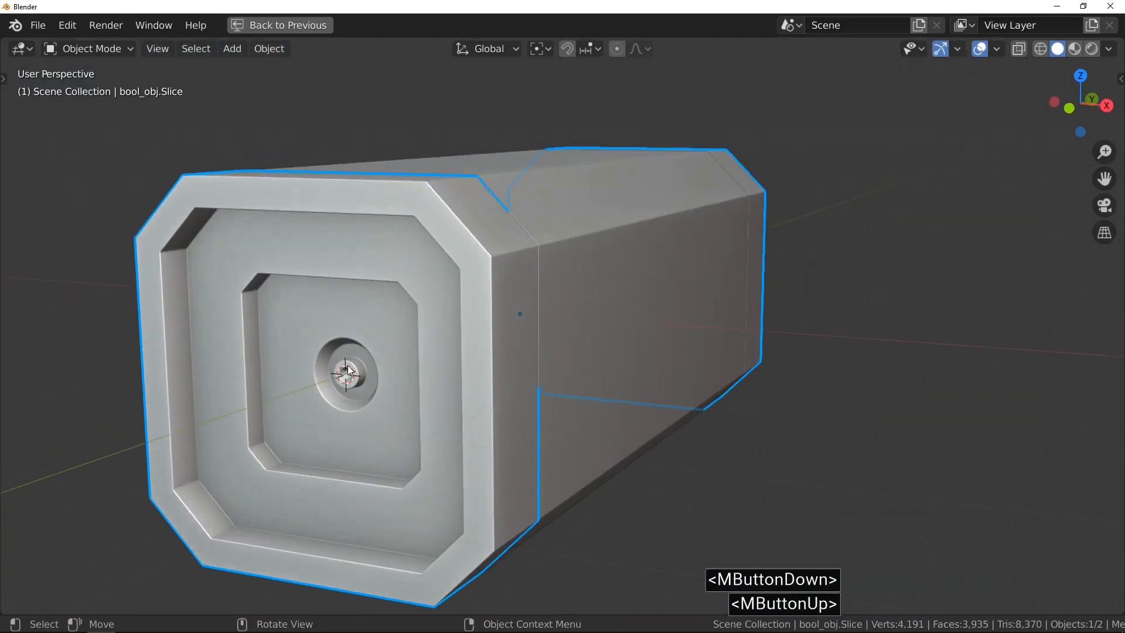
# - Show the boolean objects and select the revolved cutter at the centre of the inner pocket
pyautogui.press('f')
pyautogui.click(385, 262)
pyautogui.click(365, 360)
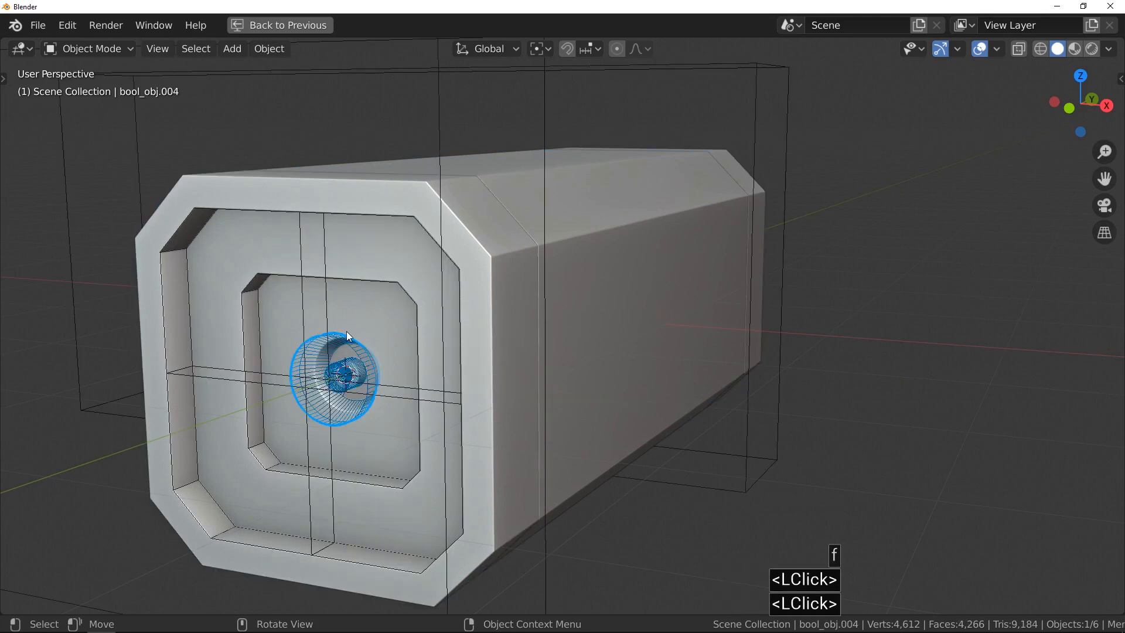
# - Edit the revolved cutter to mirror it along the body's length to the opposite end, and hide the boolean objects
pyautogui.press('f')
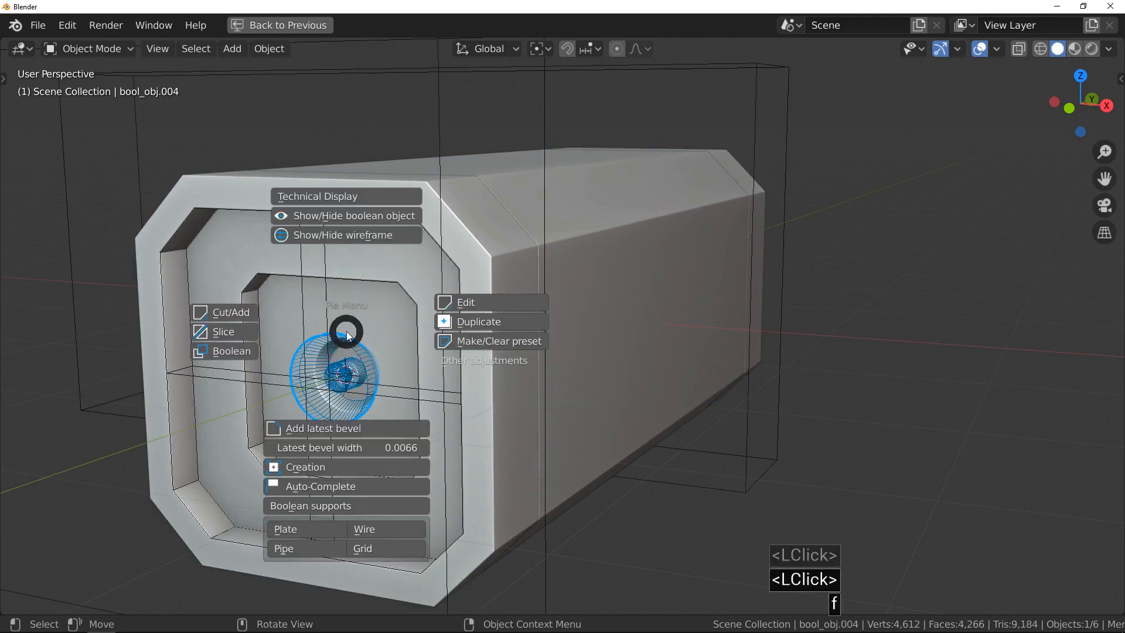
pyautogui.click(456, 304)
pyautogui.click(368, 350)
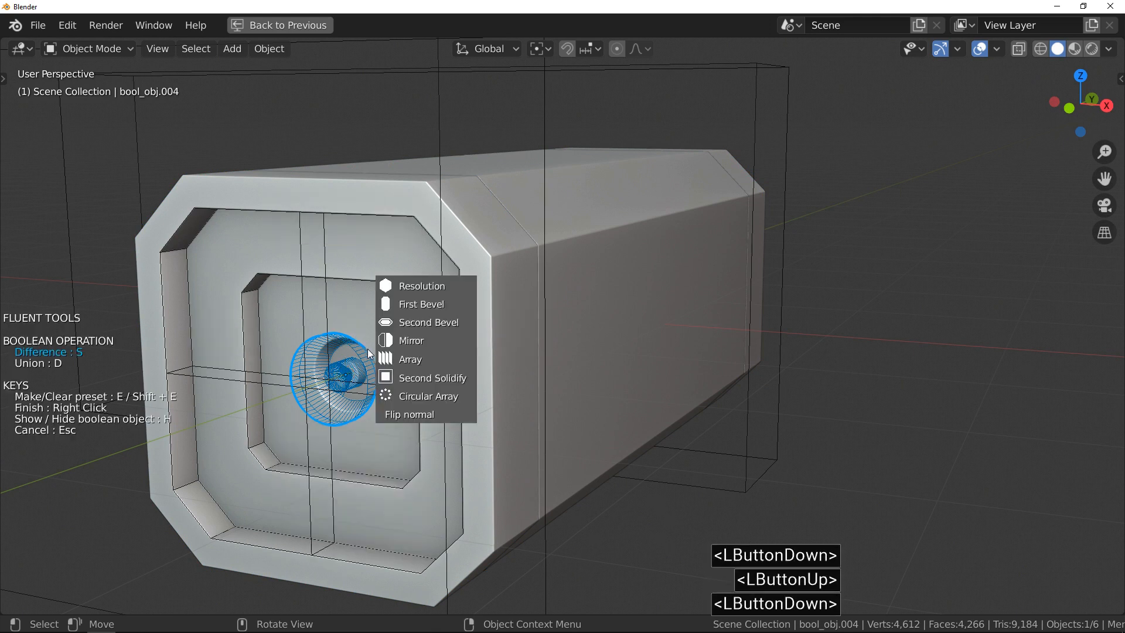
pyautogui.click(410, 340)
pyautogui.click(557, 301)
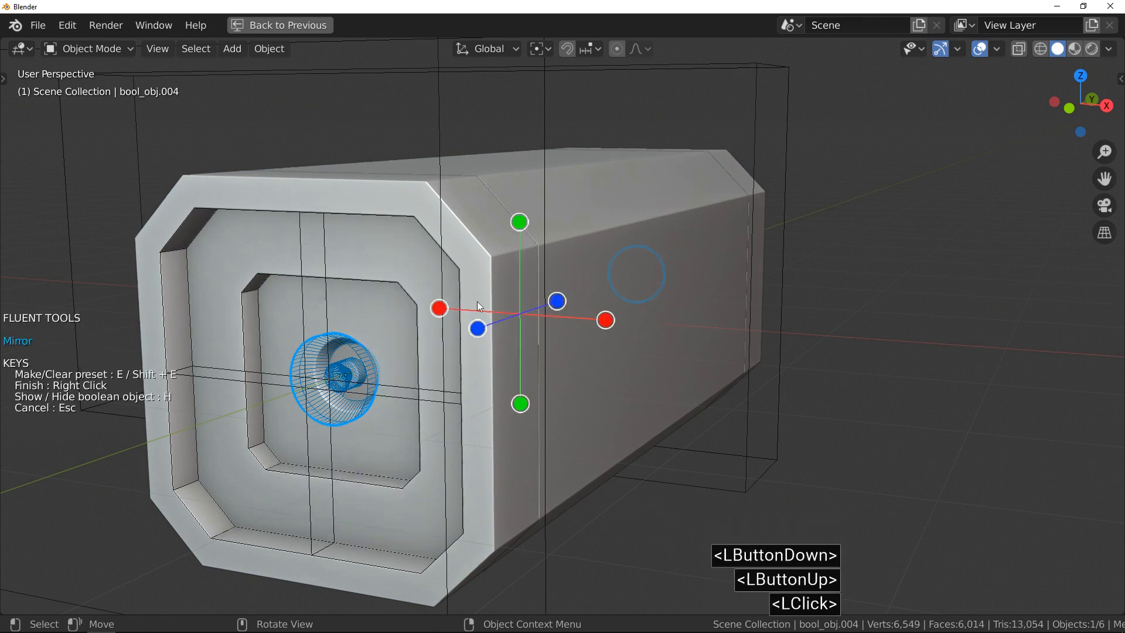
pyautogui.click(366, 323)
pyautogui.rightClick(365, 322)
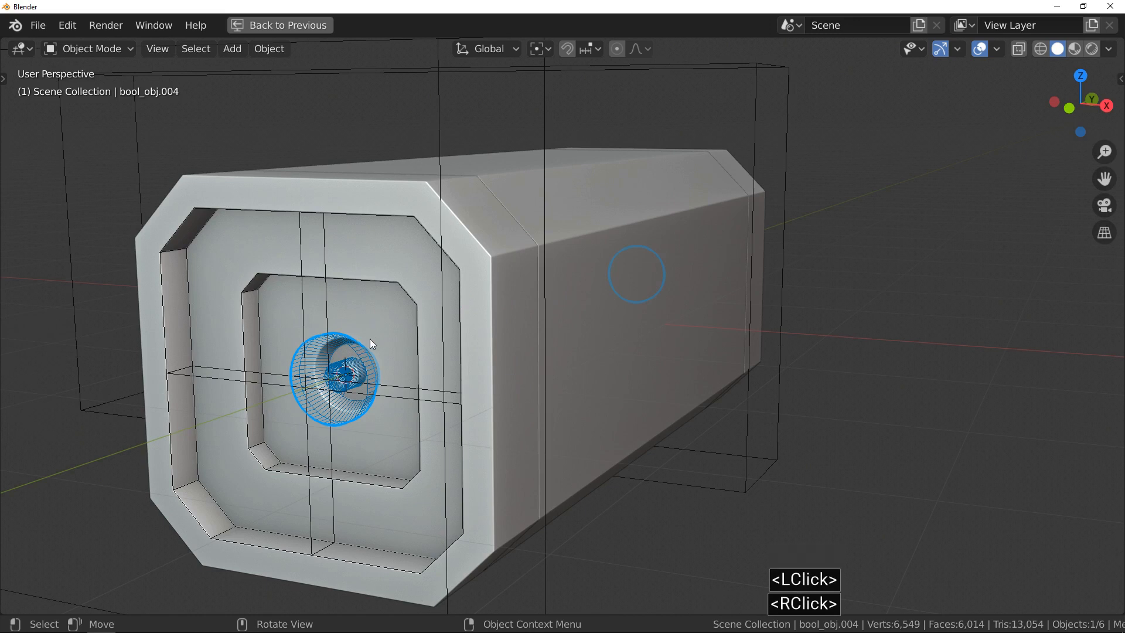
pyautogui.hotkey('shift', 'f')
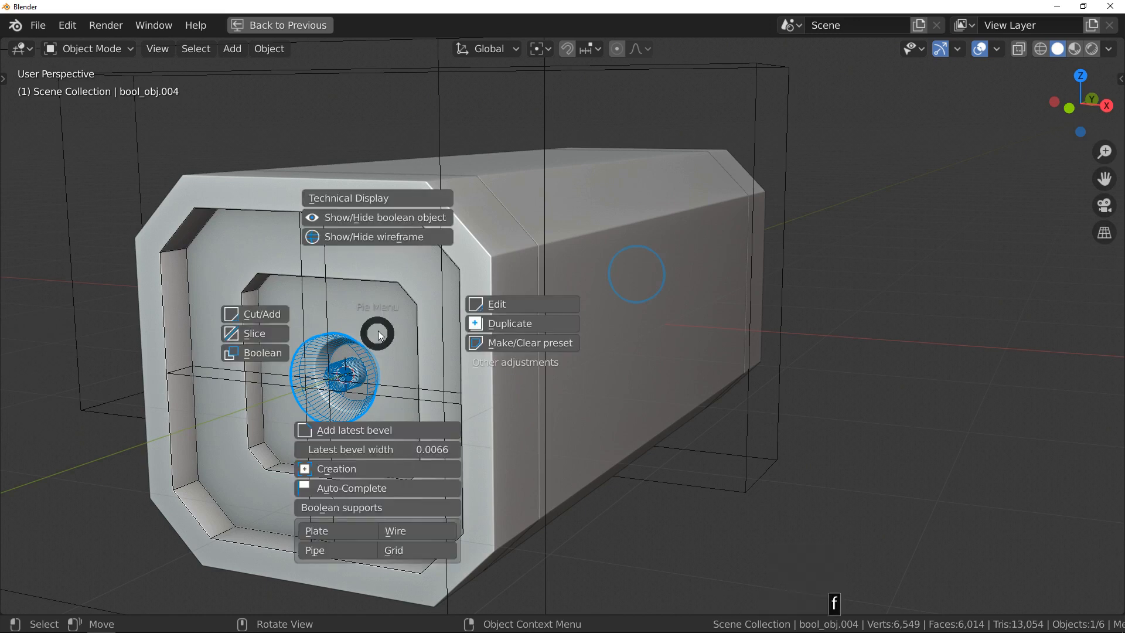
pyautogui.click(396, 220)
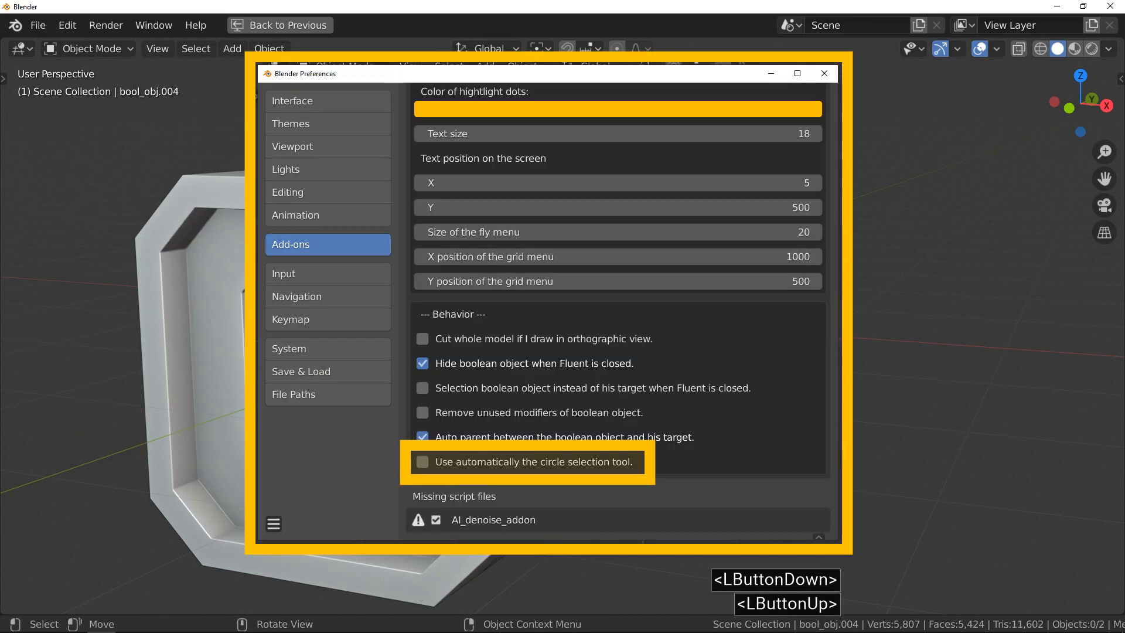
# - Start a plate from the sliced end caps and select three adjoining side walls of the inner pocket, including its bottom wall
pyautogui.click(396, 220)
pyautogui.press('f')
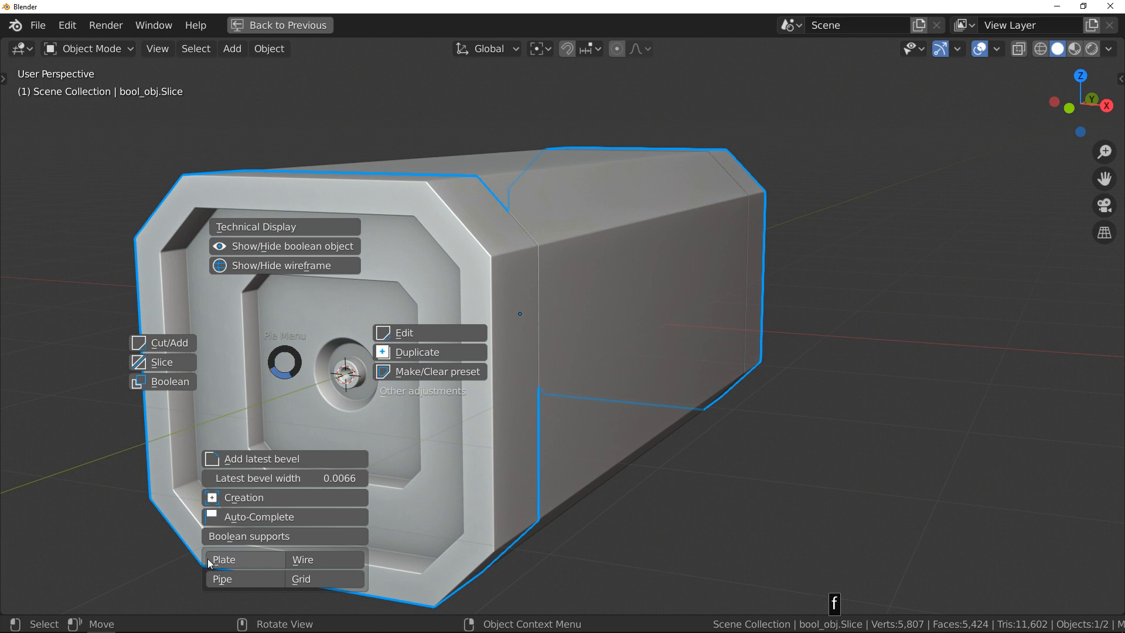
pyautogui.click(248, 559)
pyautogui.scroll(2, 255, 434)
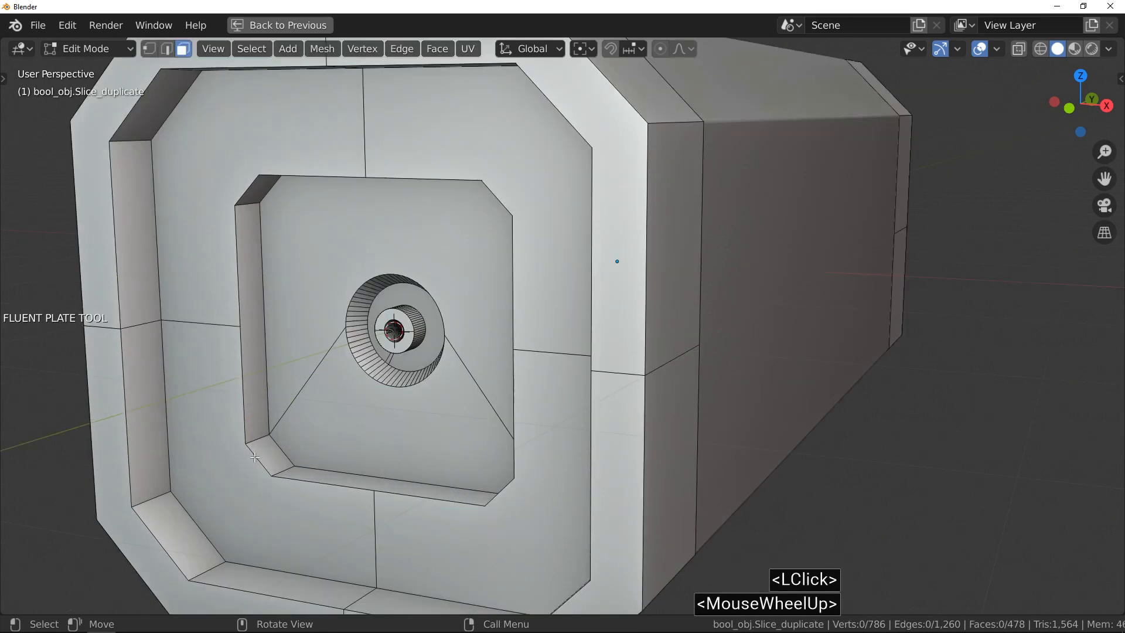
pyautogui.click(257, 404)
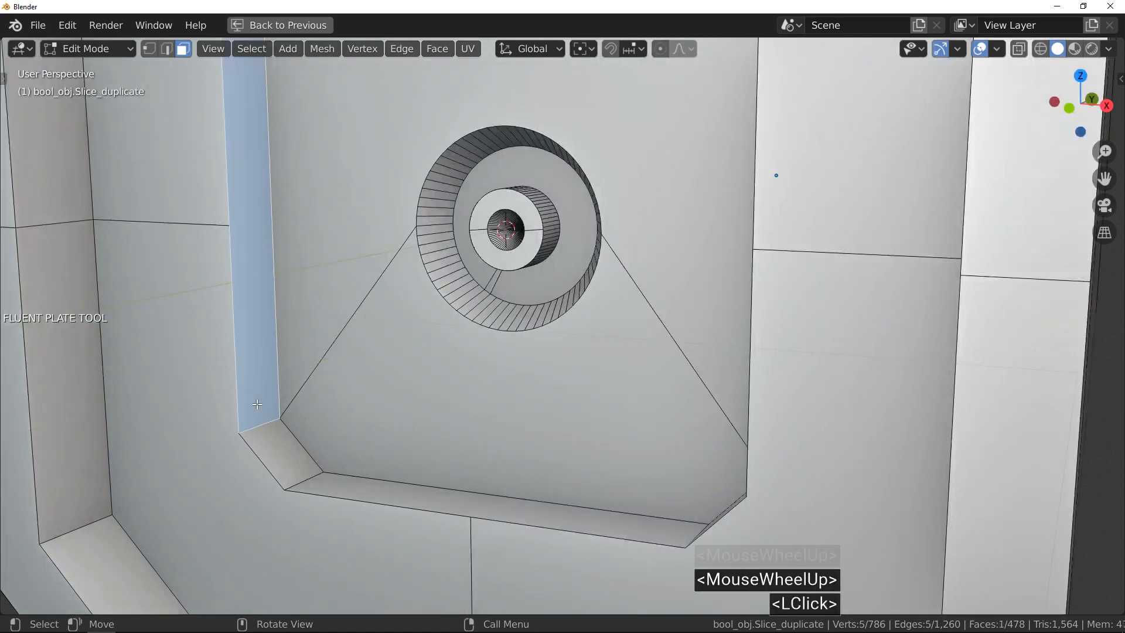
pyautogui.keyDown('shift'); pyautogui.click(269, 437); pyautogui.keyUp('shift')
pyautogui.keyDown('shift'); pyautogui.click(410, 504); pyautogui.keyUp('shift')
pyautogui.scroll(-3, 409, 432)
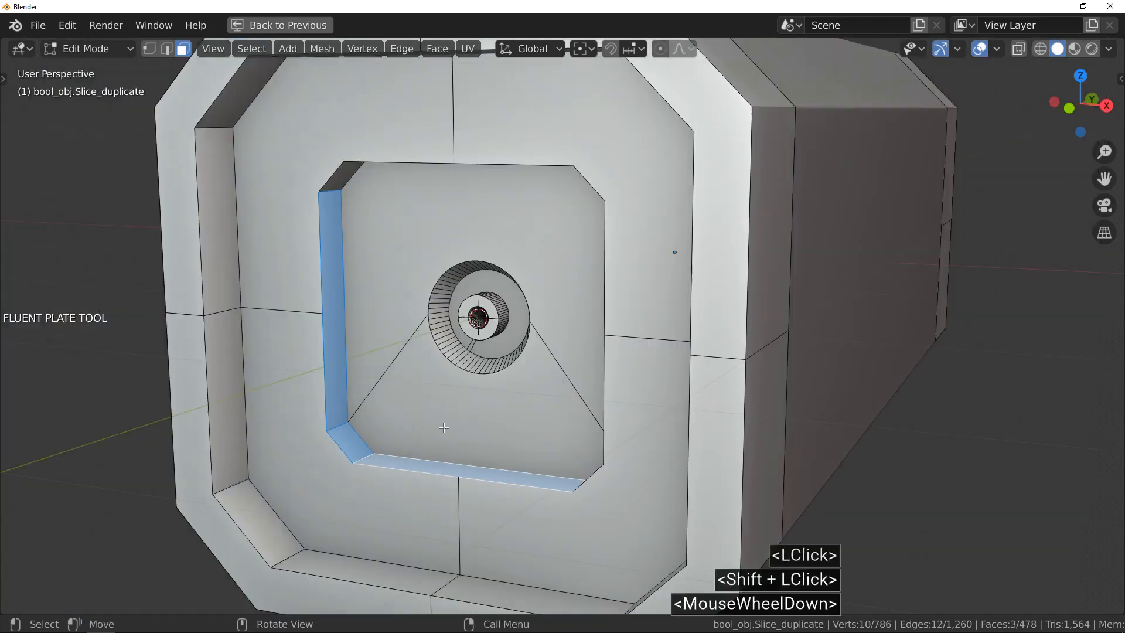
# - Add the inner pocket's remaining side walls and chamfered corner walls to the plate's face selection, completing the loop around it
pyautogui.moveTo(563, 416); pyautogui.dragTo(596, 404, button='middle')
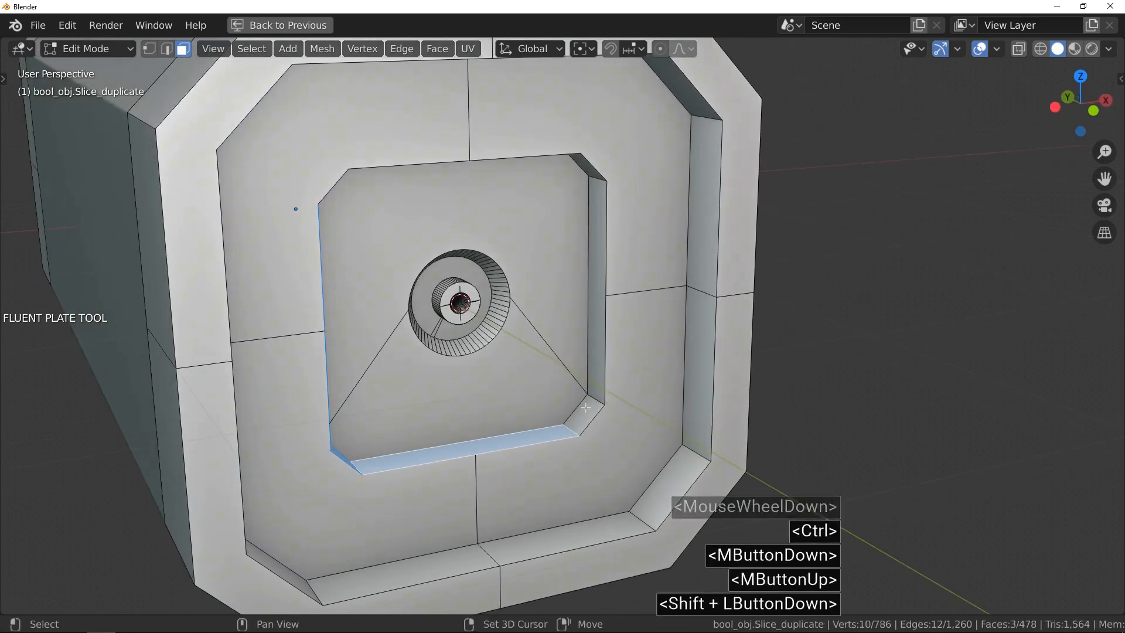
pyautogui.keyDown('shift'); pyautogui.click(586, 418); pyautogui.keyUp('shift')
pyautogui.keyDown('shift'); pyautogui.click(595, 322); pyautogui.keyUp('shift')
pyautogui.moveTo(595, 317); pyautogui.dragTo(584, 220, button='middle')
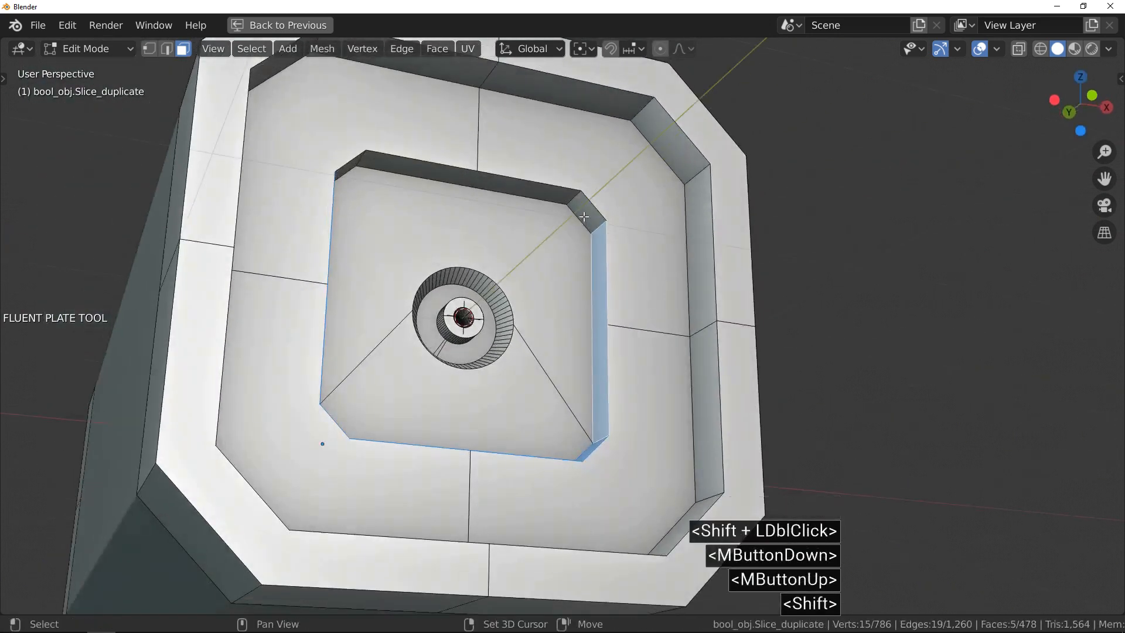
pyautogui.keyDown('shift'); pyautogui.click(584, 220); pyautogui.keyUp('shift')
pyautogui.keyDown('shift'); pyautogui.click(553, 200); pyautogui.keyUp('shift')
pyautogui.moveTo(494, 220); pyautogui.dragTo(397, 292, button='middle')
pyautogui.keyDown('shift'); pyautogui.click(359, 204); pyautogui.keyUp('shift')
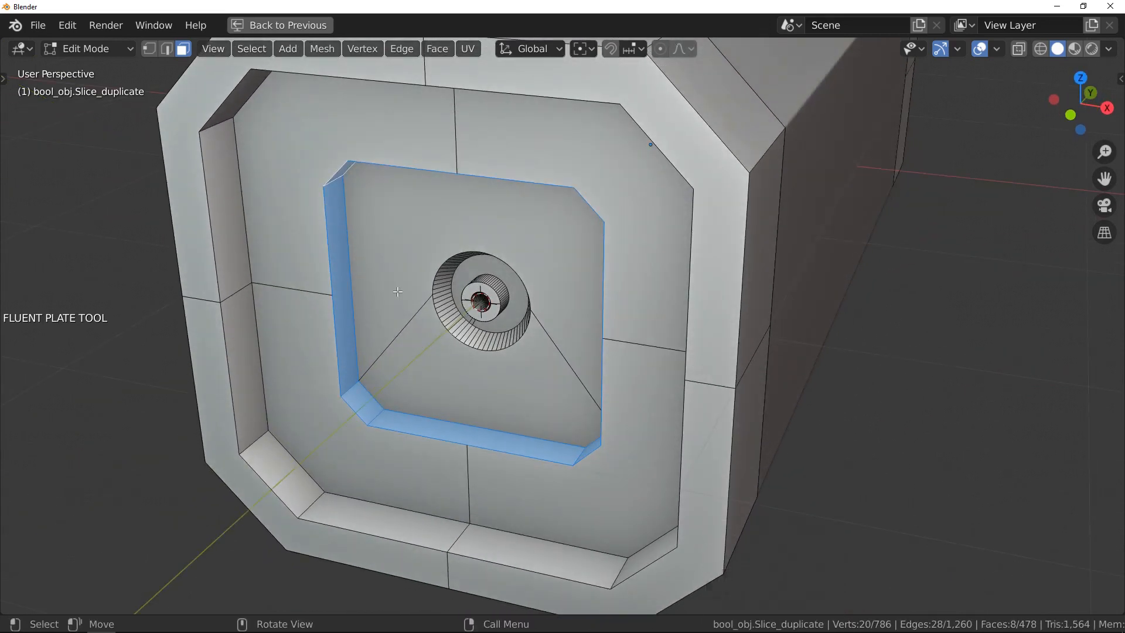
# - Create the plate from the selected walls and adjust its thickness so it forms a thin raised frame around the inner pocket
pyautogui.press('Return')
pyautogui.moveTo(397, 291); pyautogui.dragTo(506, 275)
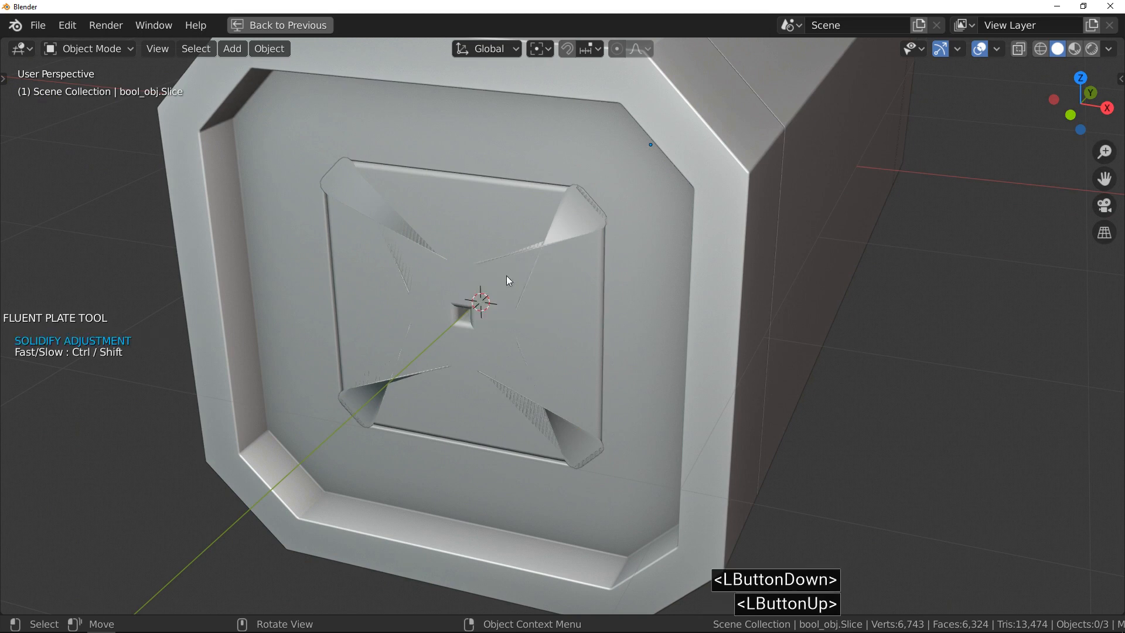
pyautogui.click(380, 331)
pyautogui.moveTo(381, 335); pyautogui.dragTo(433, 317)
pyautogui.keyDown('shift'); pyautogui.click(424, 323); pyautogui.keyUp('shift')
pyautogui.moveTo(430, 324); pyautogui.dragTo(388, 325, button='middle')
pyautogui.moveTo(388, 325); pyautogui.dragTo(428, 344)
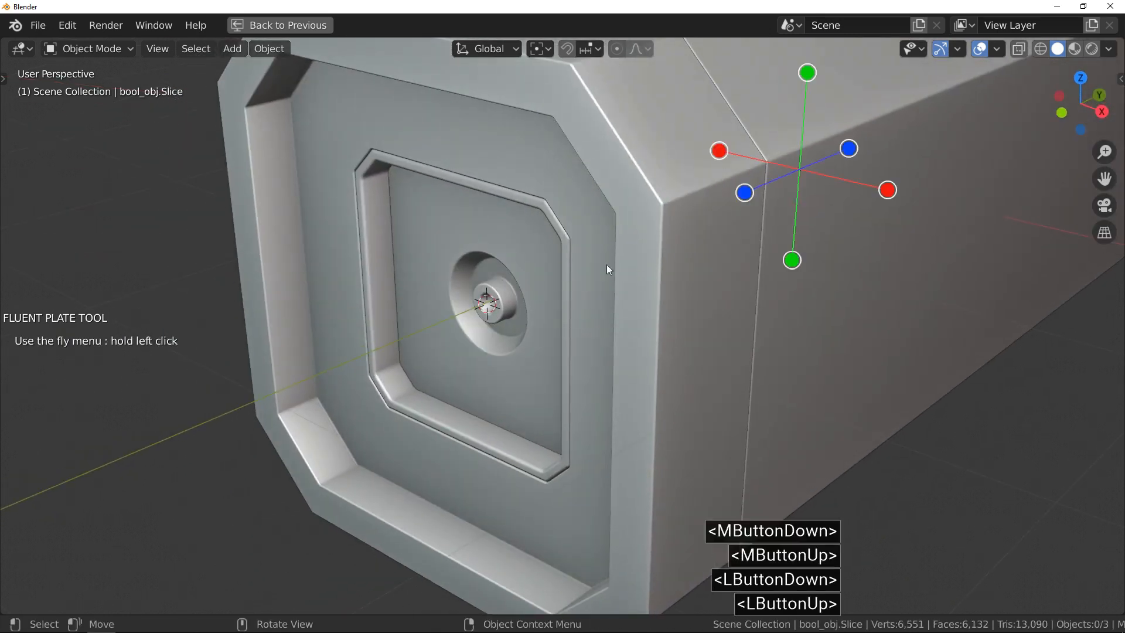
# - Mirror the pocket frame plate along the body's length to the opposite end and finish the plate
pyautogui.click(849, 150)
pyautogui.click(434, 274)
pyautogui.scroll(-2, 378, 293)
pyautogui.scroll(-1, 378, 293)
pyautogui.moveTo(378, 293); pyautogui.dragTo(416, 247, button='middle')
pyautogui.rightClick(392, 276)
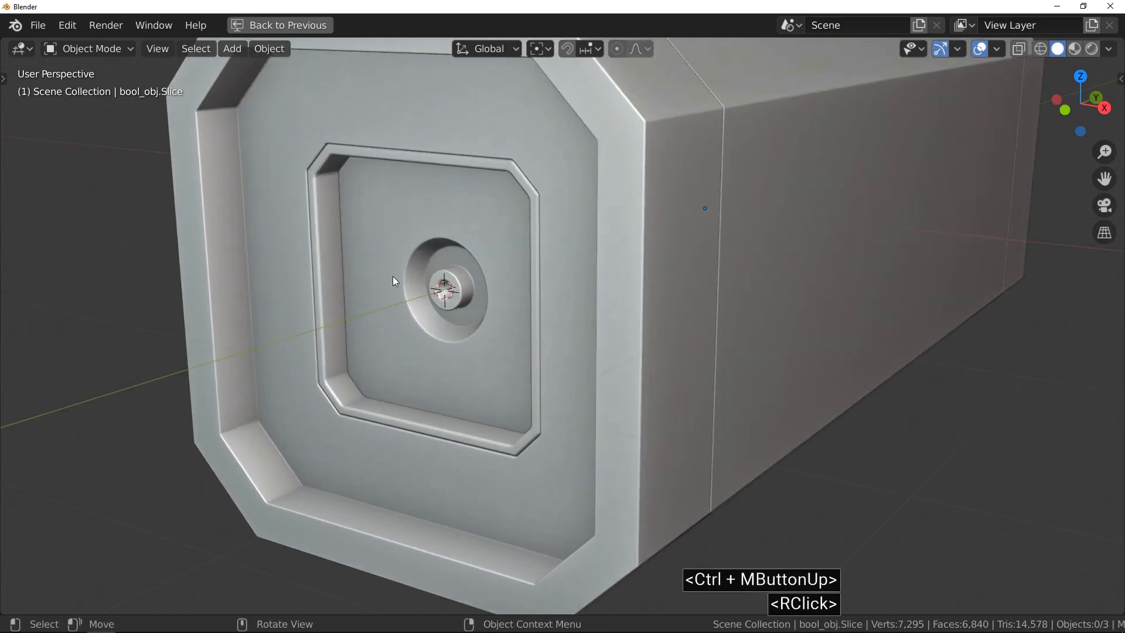
# - Show the boolean objects and select the inner pocket's cutter
pyautogui.press('f')
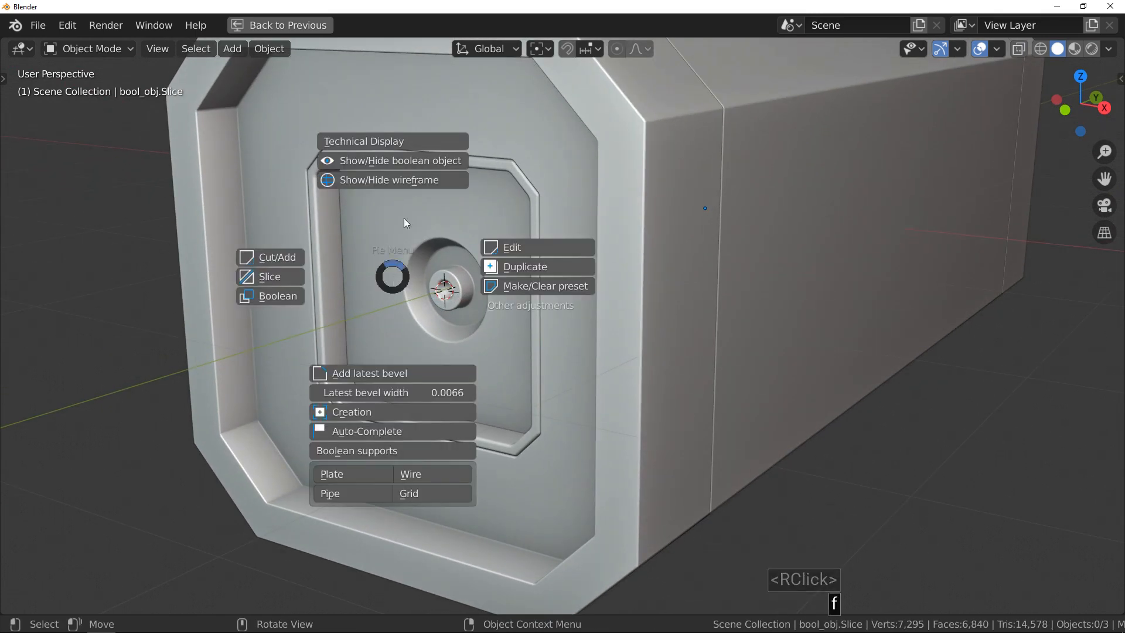
pyautogui.click(386, 164)
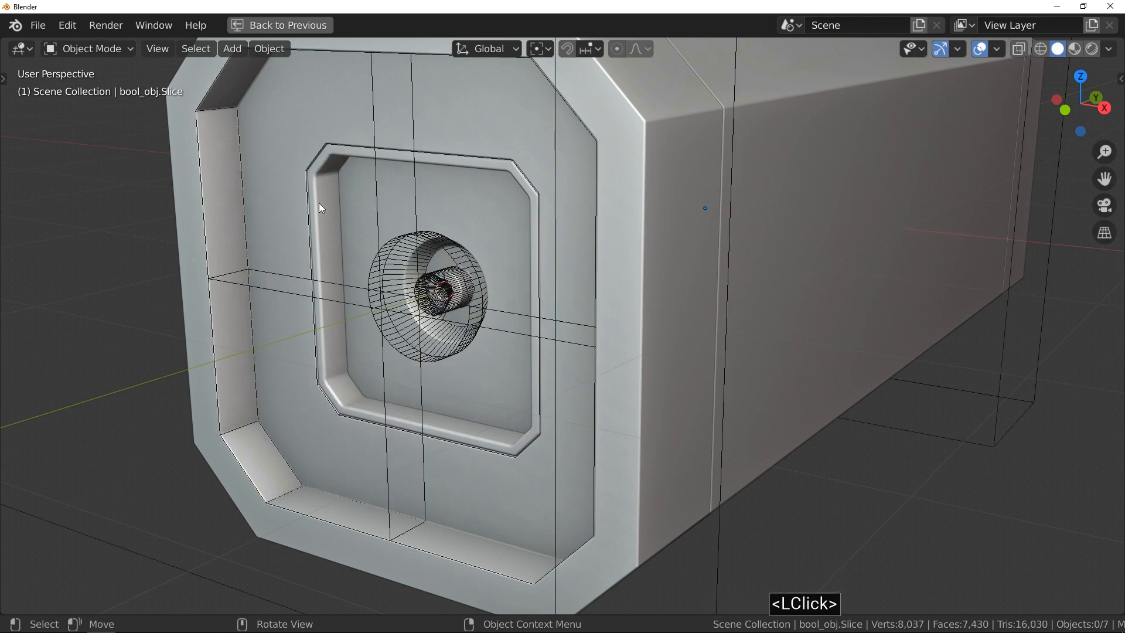
pyautogui.click(310, 218)
pyautogui.click(310, 218)
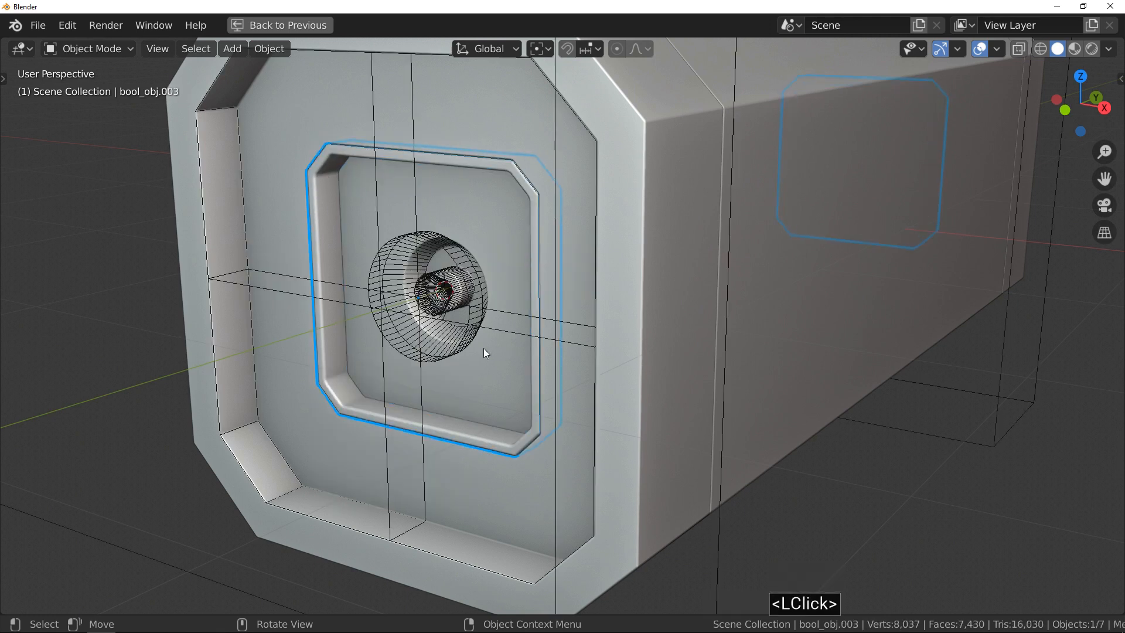
# - Create a Fluent grid from the inner pocket's cutter using the Hexagon pattern
pyautogui.press('f')
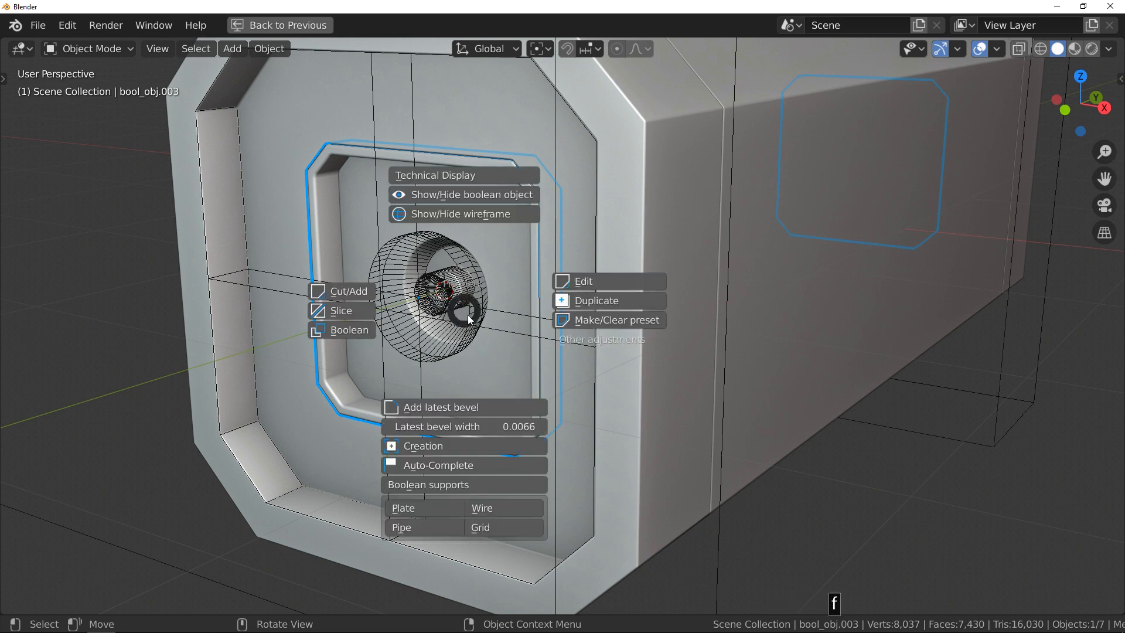
pyautogui.click(514, 532)
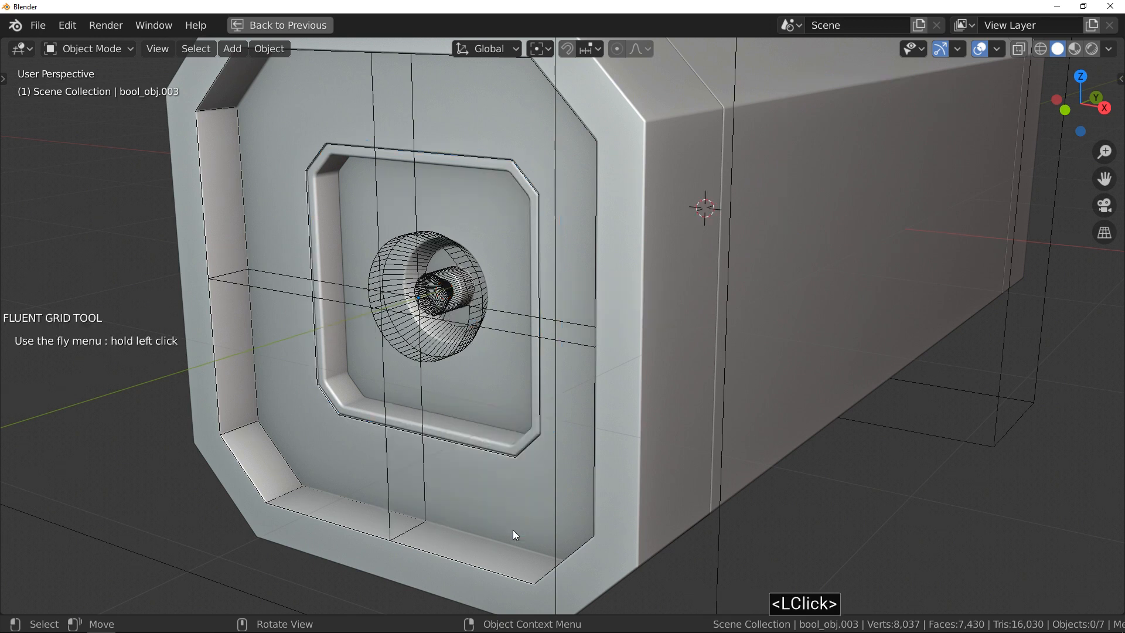
pyautogui.click(482, 374)
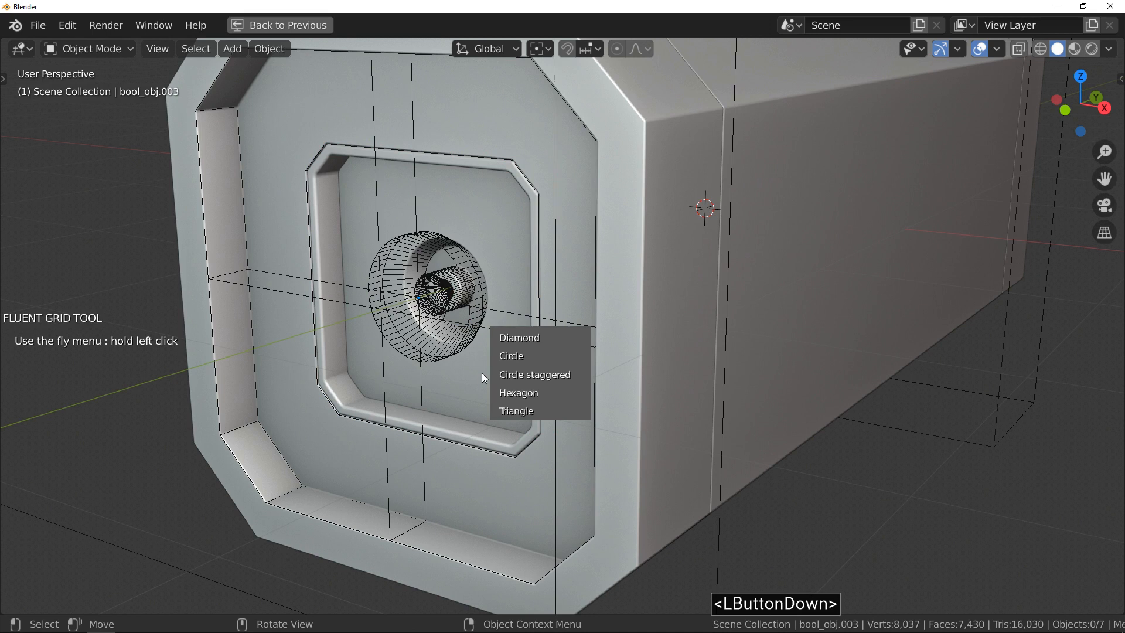
pyautogui.moveTo(482, 373); pyautogui.dragTo(559, 393)
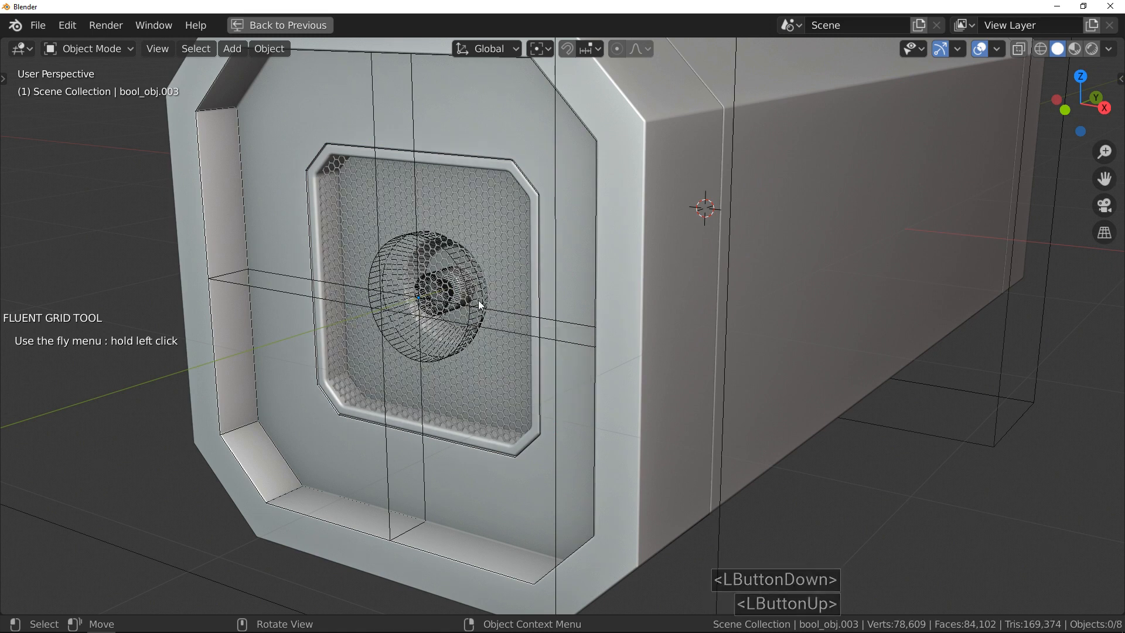
# - Enlarge the grid's hexagonal cells and adjust the hole size to leave thin walls between the holes
pyautogui.moveTo(714, 260); pyautogui.dragTo(460, 227, button='middle')
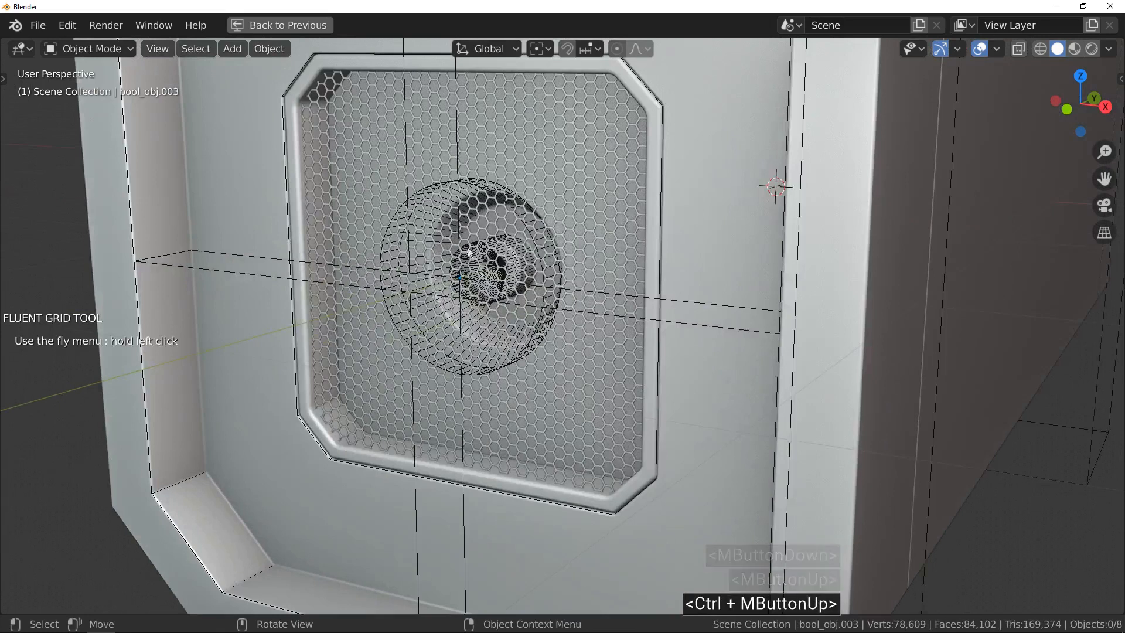
pyautogui.moveTo(538, 288); pyautogui.dragTo(572, 259)
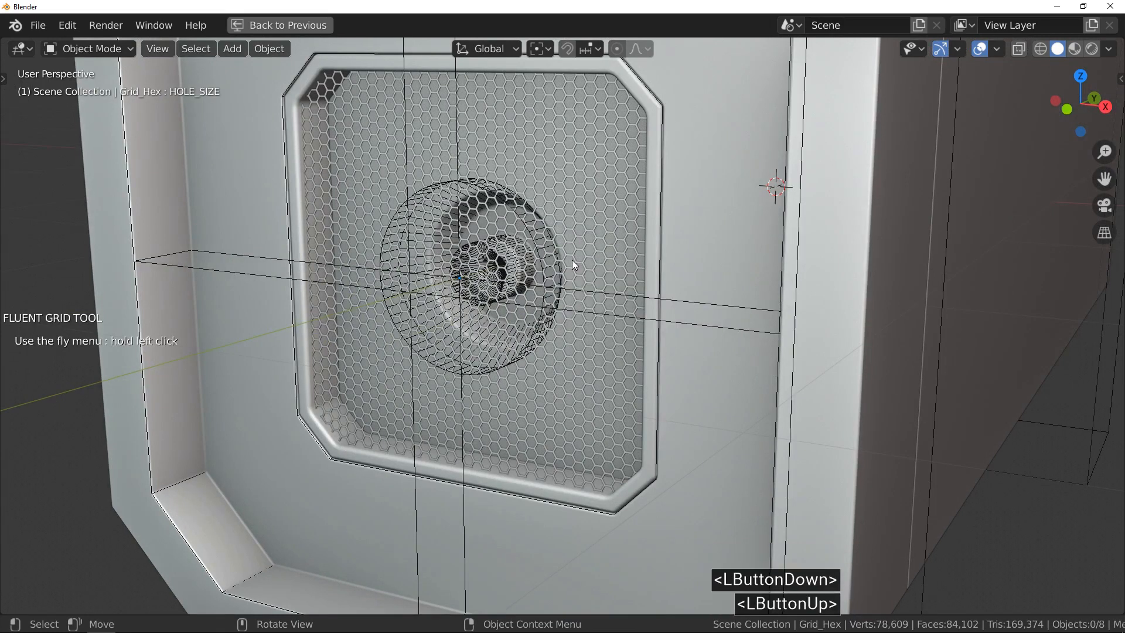
pyautogui.click(668, 270)
pyautogui.moveTo(546, 316); pyautogui.dragTo(582, 310)
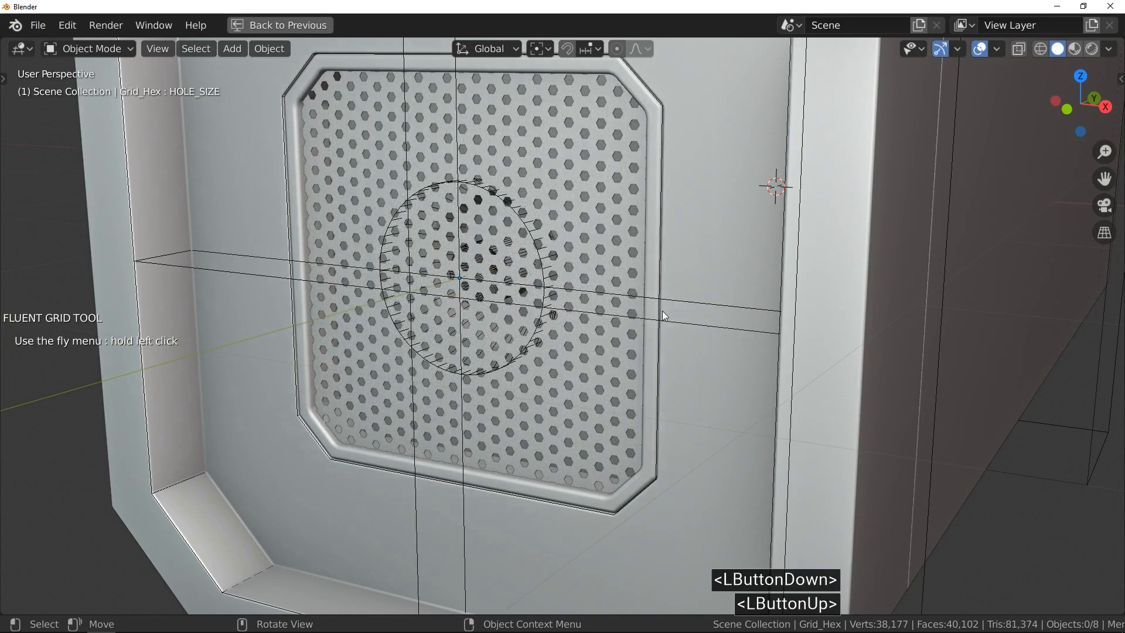
pyautogui.click(593, 314)
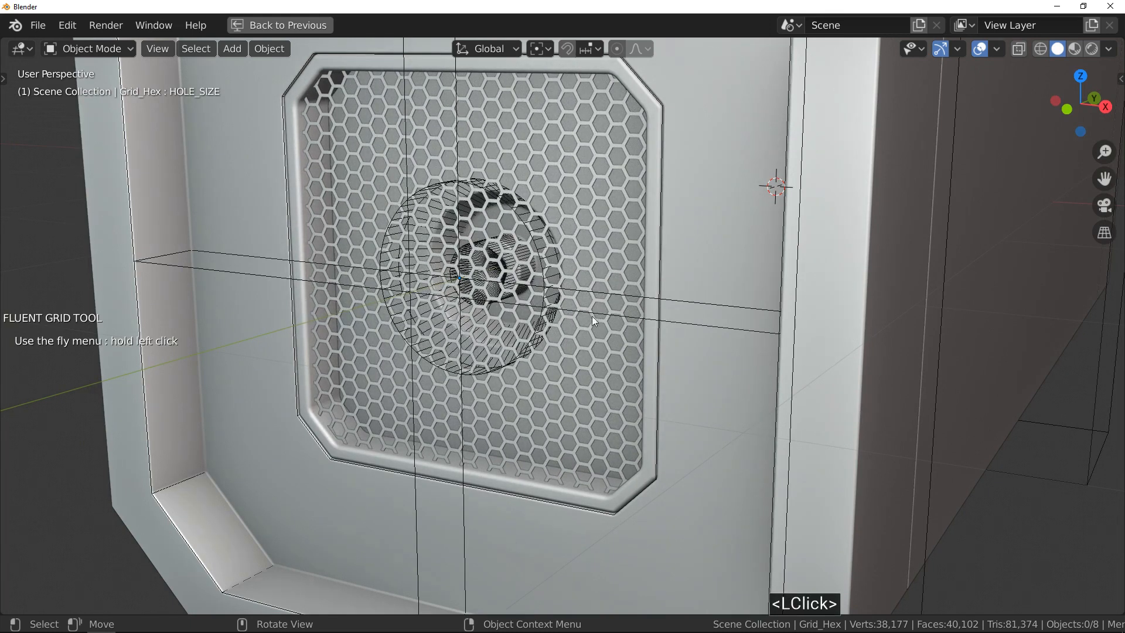
# - Fine-tune the hexagonal grid's fit within the inner pocket's frame
pyautogui.press('ctrl')
pyautogui.moveTo(469, 370); pyautogui.dragTo(497, 385)
pyautogui.press('shift')
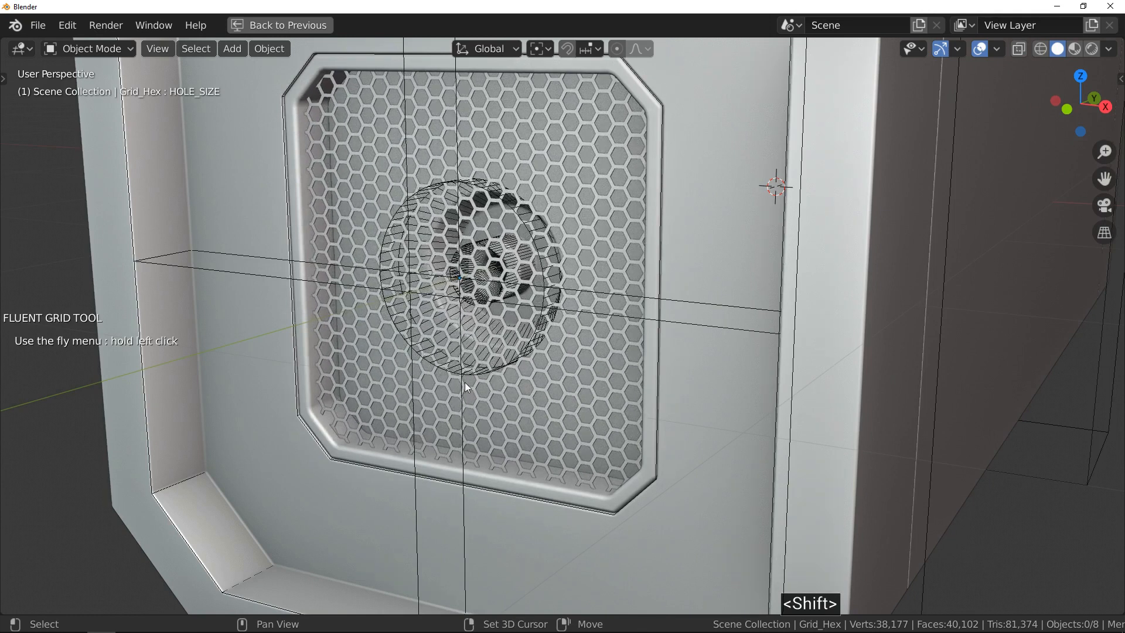
pyautogui.keyDown('shift'); pyautogui.click(465, 382); pyautogui.keyUp('shift')
pyautogui.moveTo(457, 382); pyautogui.dragTo(469, 413)
pyautogui.keyDown('shift'); pyautogui.click(473, 413); pyautogui.keyUp('shift')
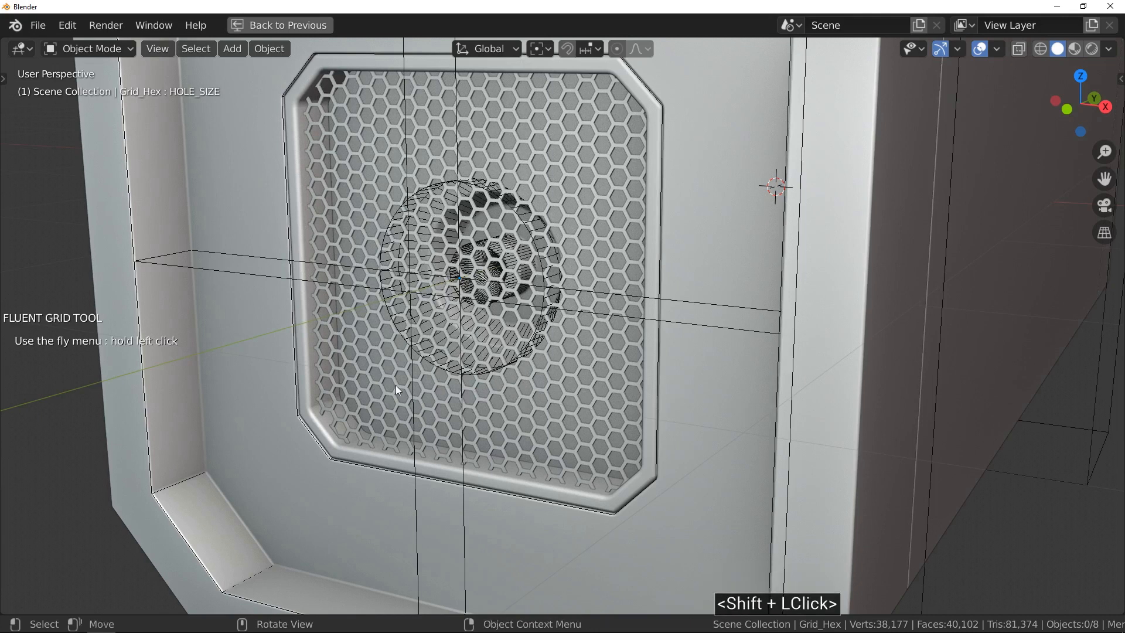
# - Finish the hexagonal grid and hide the boolean objects
pyautogui.rightClick(360, 373)
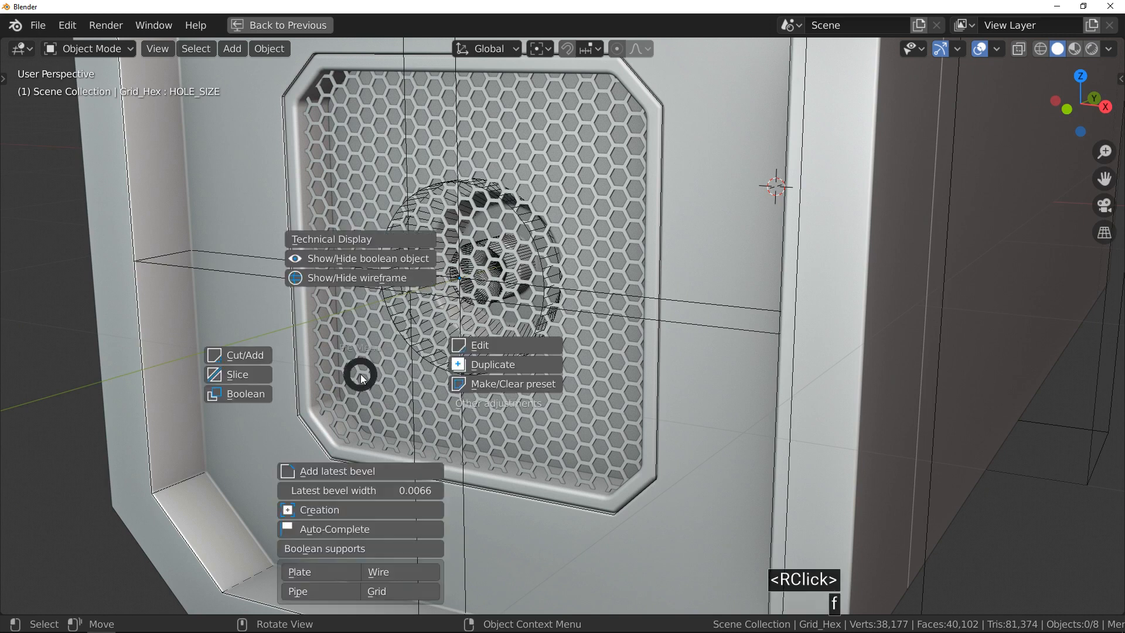
pyautogui.click(395, 259)
pyautogui.press('f')
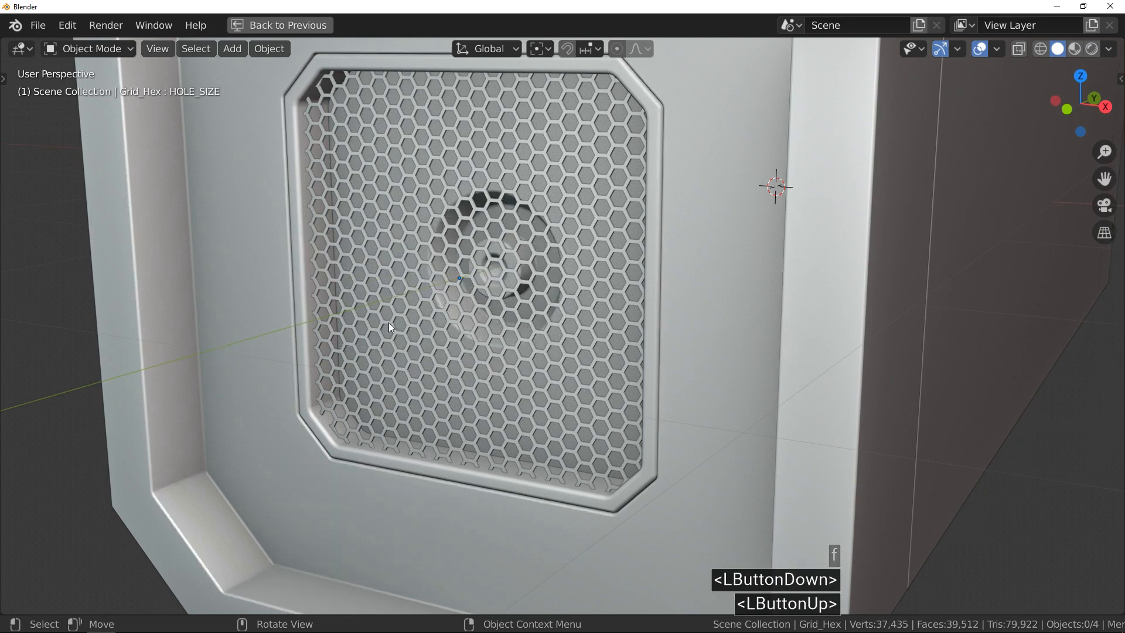
# - Start a cut on the end caps and draw a narrow vertical rectangle from its centre on the front face, over the hexagonal grid
pyautogui.keyDown('ctrl'); pyautogui.moveTo(406, 289); pyautogui.dragTo(414, 340, button='middle'); pyautogui.keyUp('ctrl')
pyautogui.keyDown('shift'); pyautogui.moveTo(463, 310); pyautogui.dragTo(469, 334, button='middle'); pyautogui.keyUp('shift')
pyautogui.moveTo(468, 334); pyautogui.dragTo(481, 329, button='middle')
pyautogui.click(494, 327)
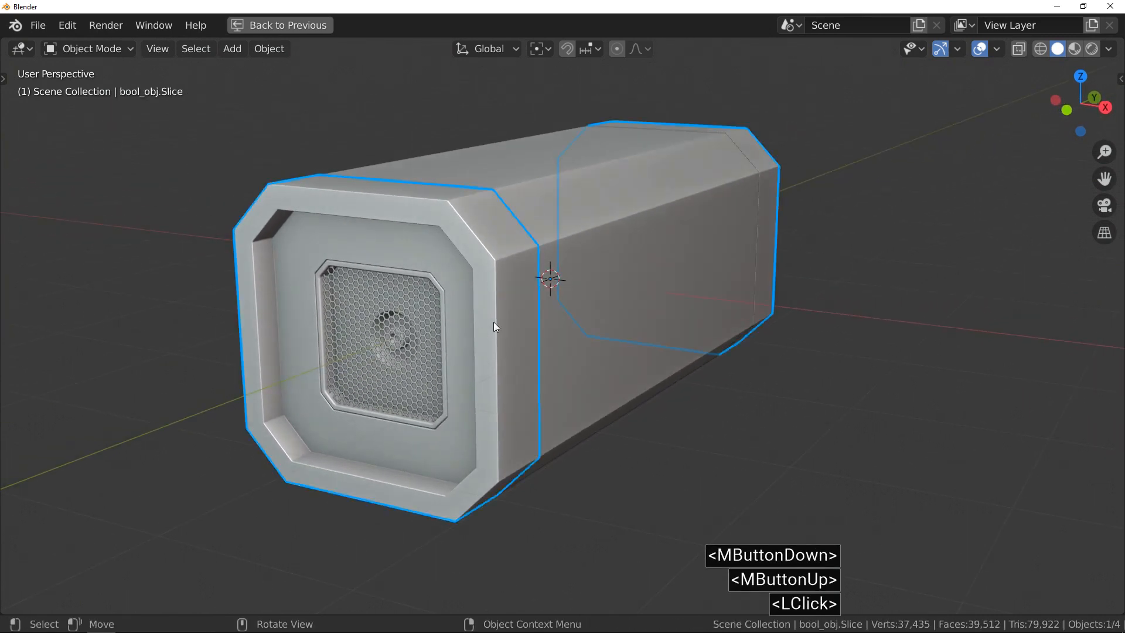
pyautogui.press('f')
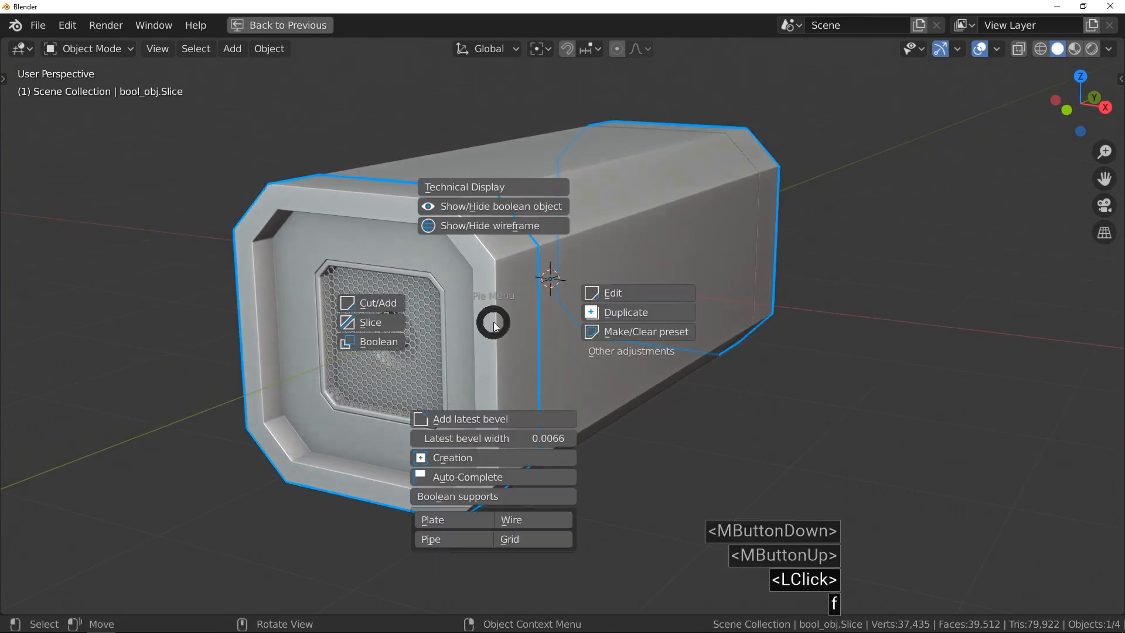
pyautogui.click(394, 304)
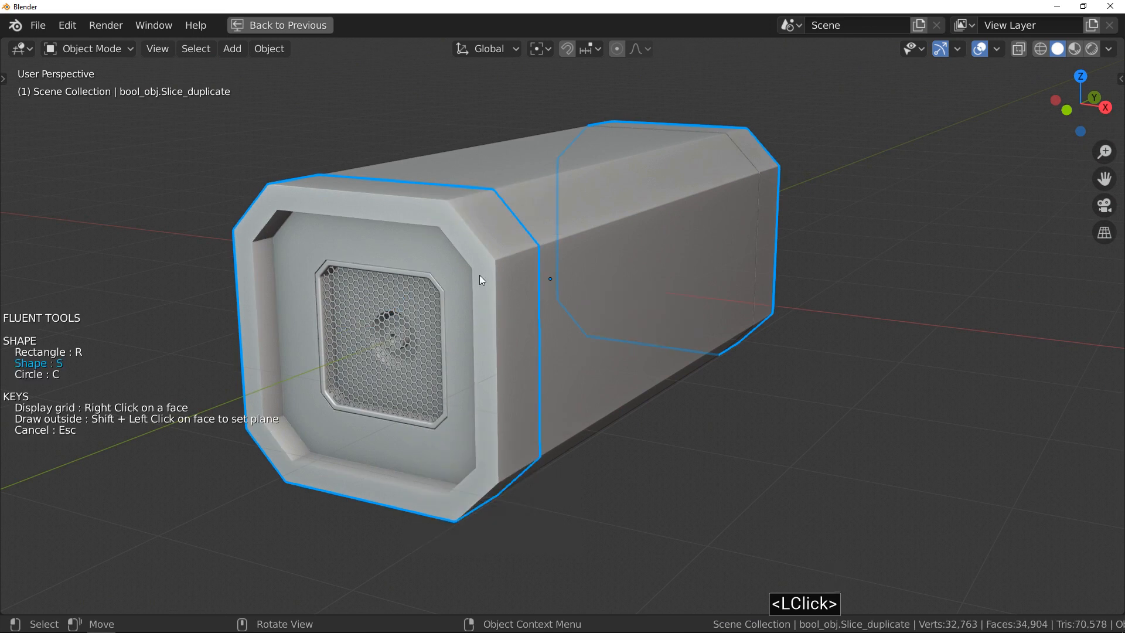
pyautogui.rightClick(483, 306)
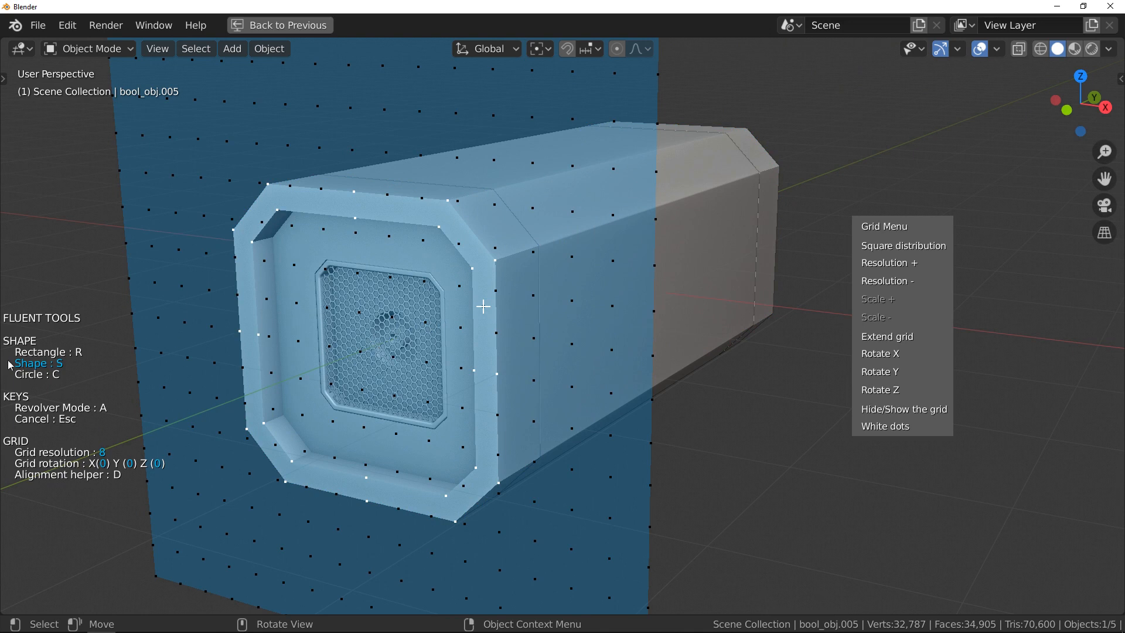
pyautogui.press('r')
pyautogui.moveTo(273, 345); pyautogui.dragTo(309, 343, button='middle')
pyautogui.click(329, 375)
pyautogui.press('shift')
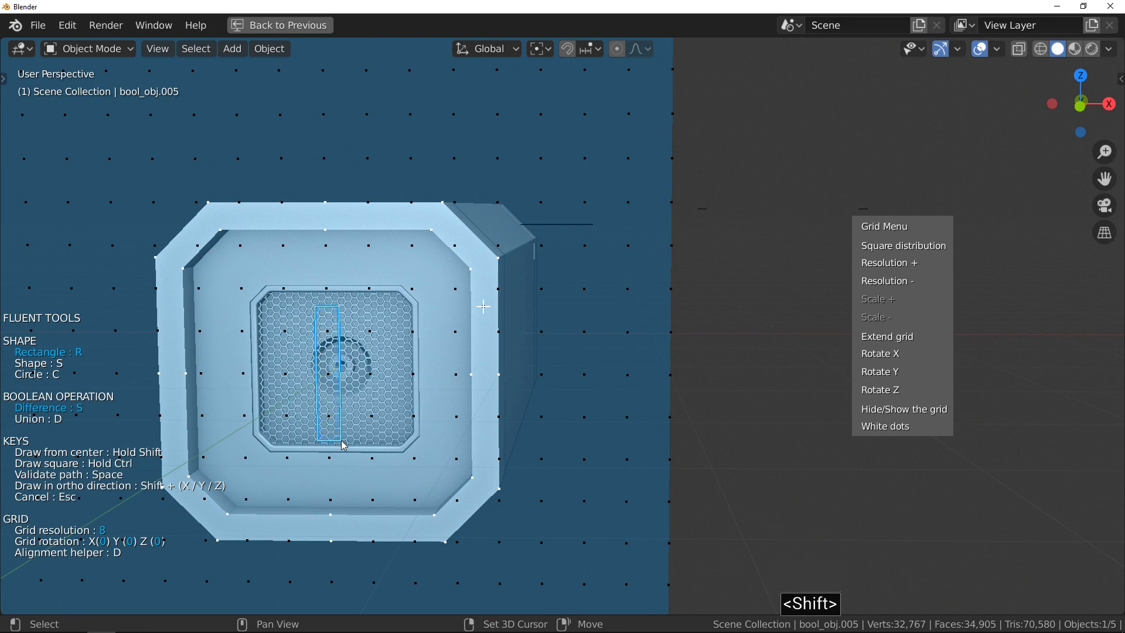
pyautogui.keyDown('shift'); pyautogui.click(344, 444); pyautogui.keyUp('shift')
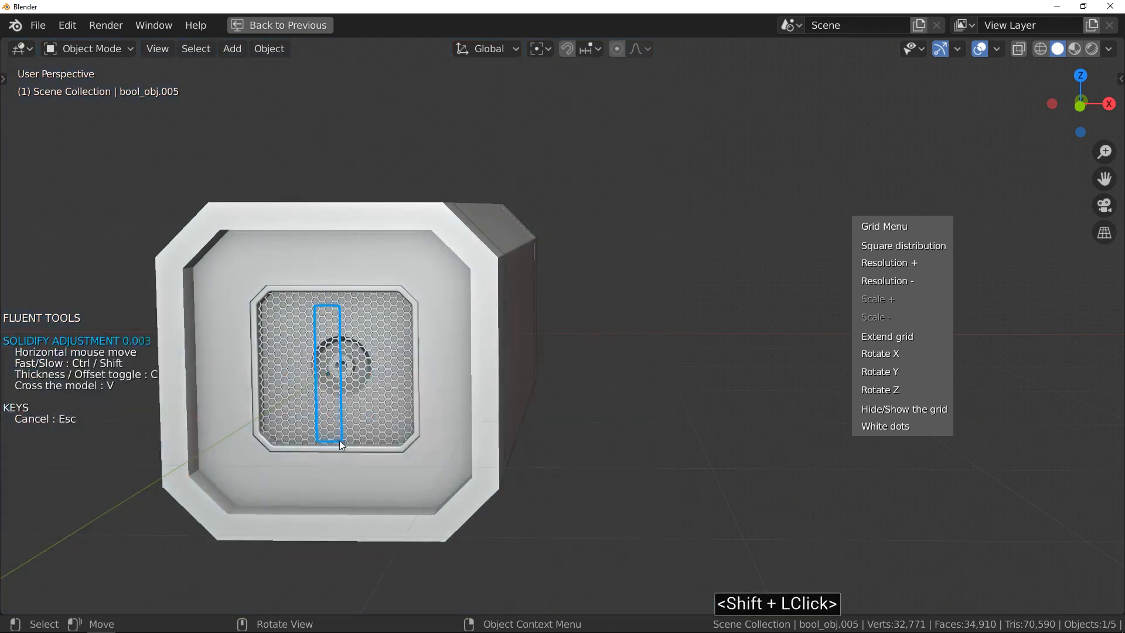
# - Thicken the rectangular cutter and repeat it in a circular array of 8 elements around the end cap's centre
pyautogui.click(306, 437)
pyautogui.moveTo(306, 437); pyautogui.dragTo(263, 374, button='middle')
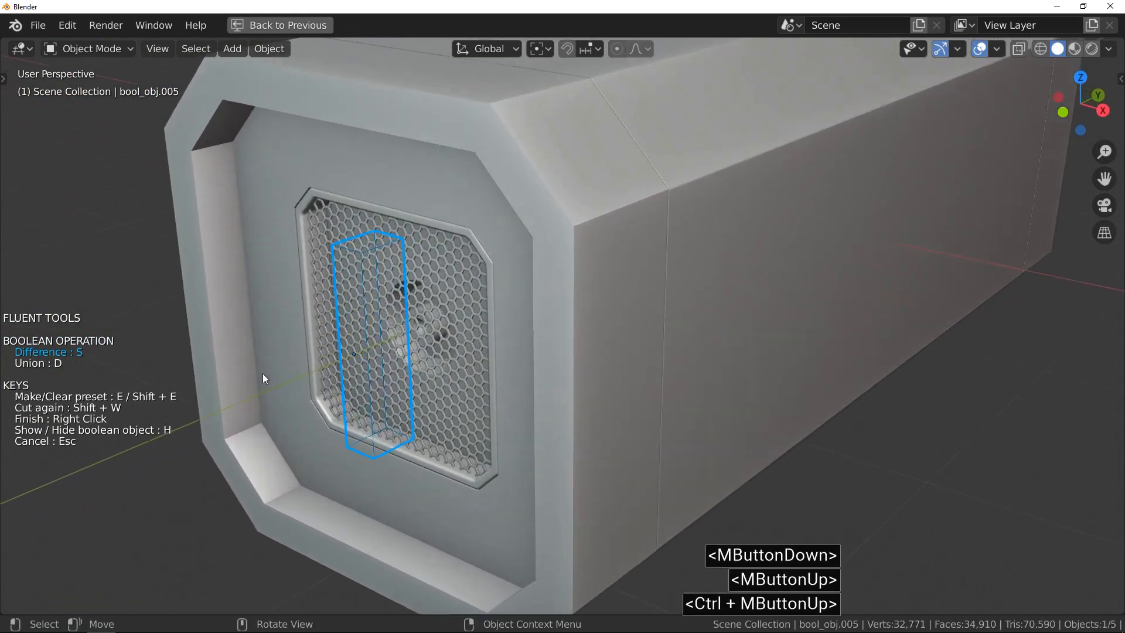
pyautogui.click(371, 360)
pyautogui.click(407, 412)
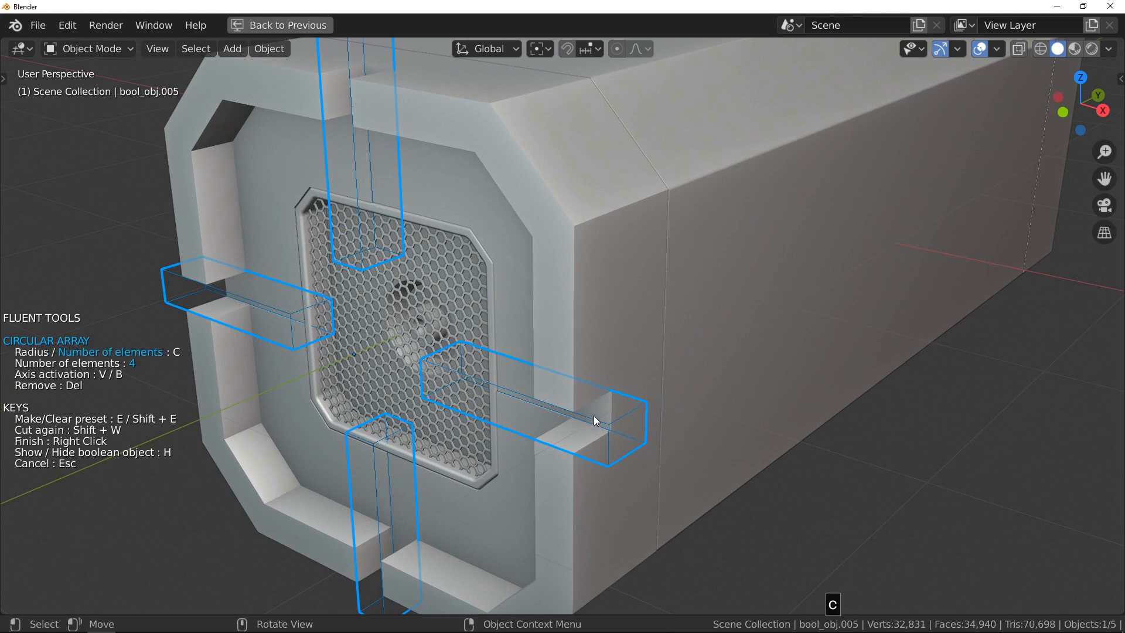
pyautogui.click(827, 428)
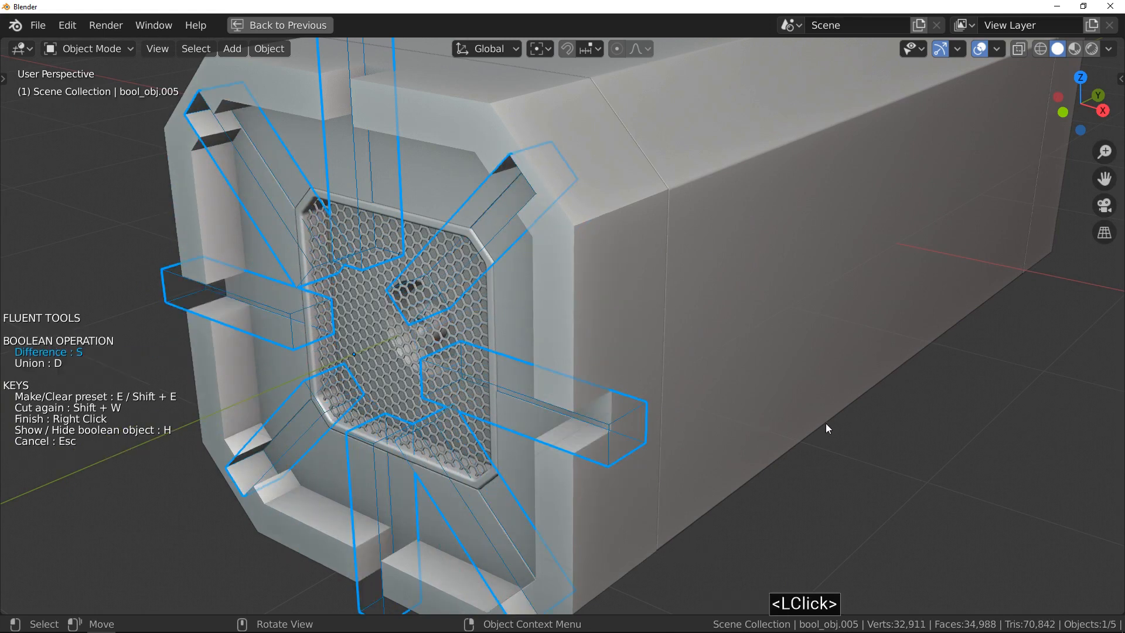
# - Set the radial cutters' thickness to 0.107 and increase the circular array's radius so they sit further outward on the end cap
pyautogui.click(534, 375)
pyautogui.click(587, 323)
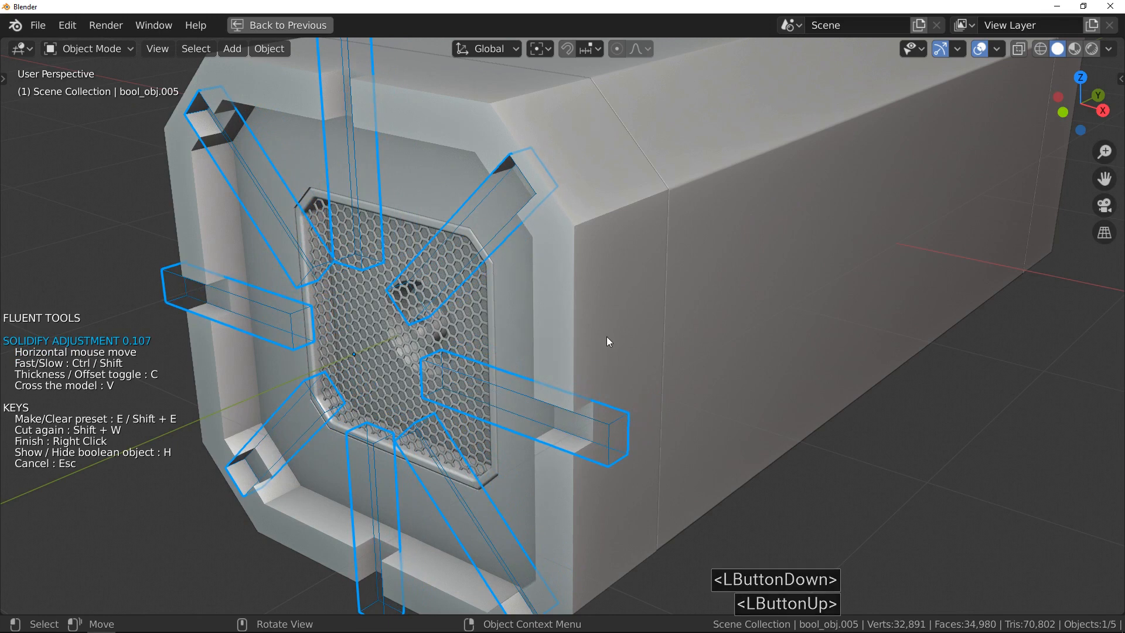
pyautogui.click(608, 341)
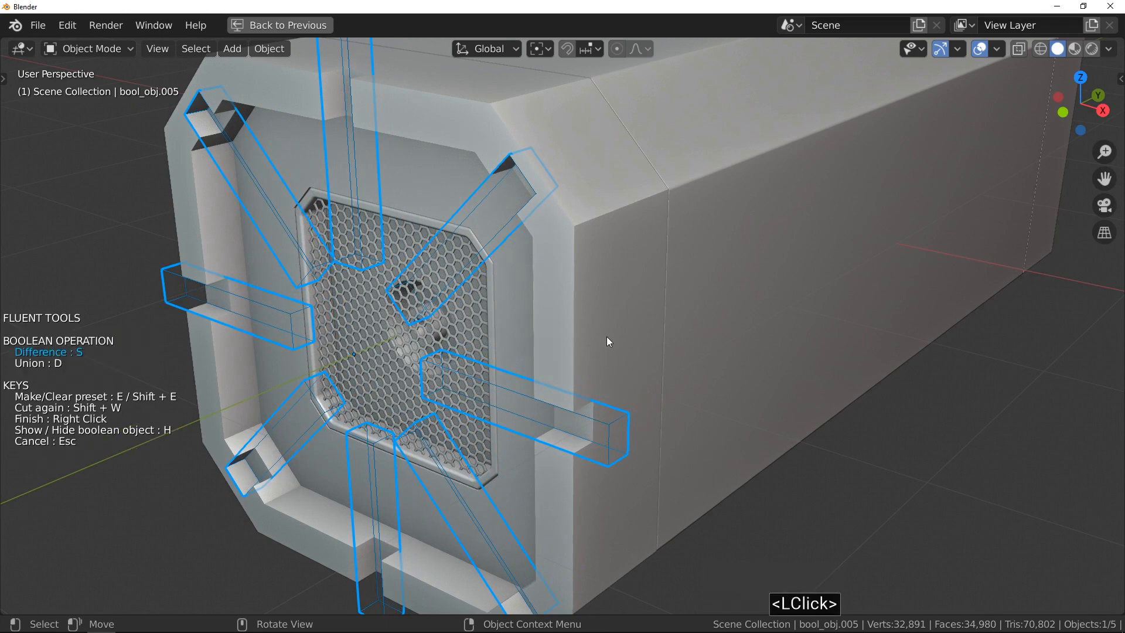
pyautogui.click(471, 358)
pyautogui.click(518, 411)
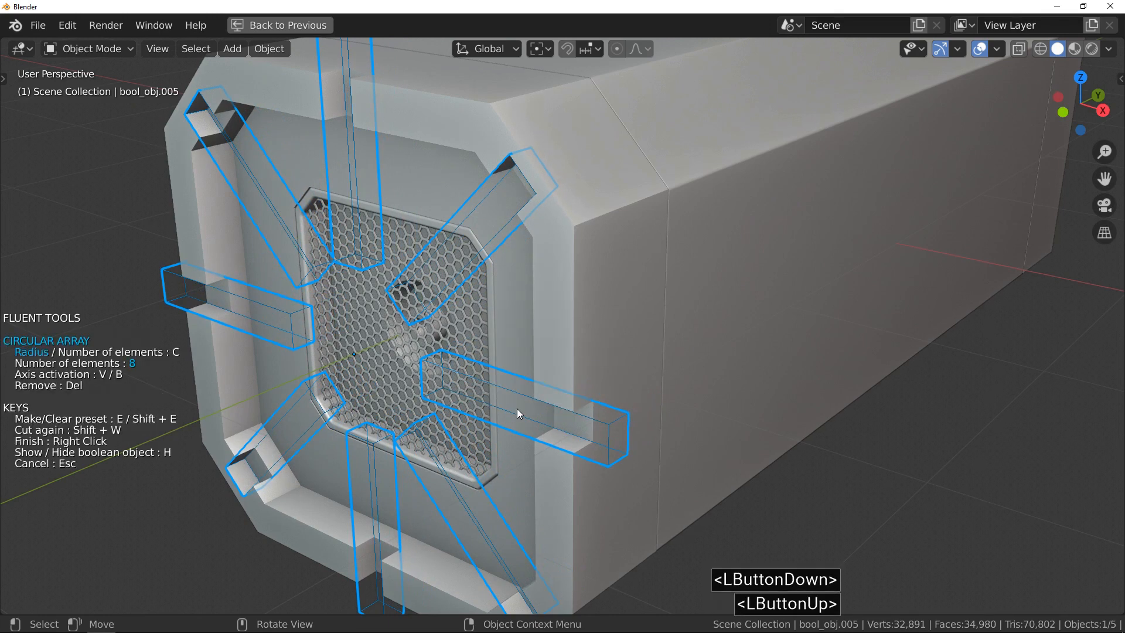
pyautogui.click(576, 410)
pyautogui.click(576, 411)
# - Mirror the radial cutters onto the opposite end cap along the box's length and finish the cut
pyautogui.keyDown('ctrl'); pyautogui.moveTo(408, 357); pyautogui.dragTo(395, 395, button='middle'); pyautogui.keyUp('ctrl')
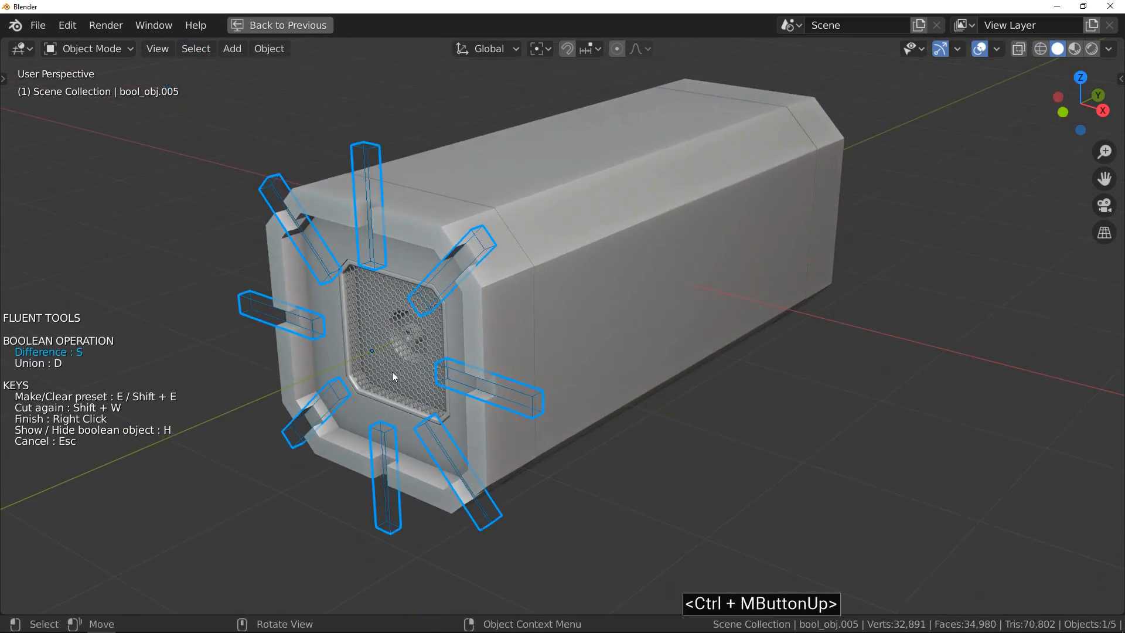
pyautogui.click(392, 372)
pyautogui.click(449, 377)
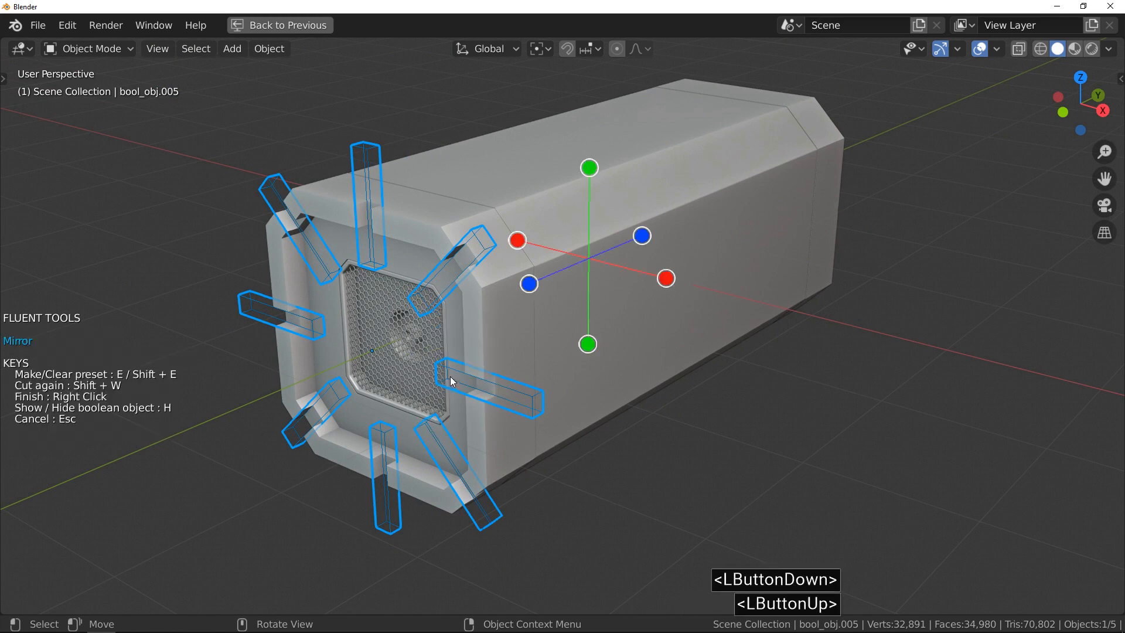
pyautogui.click(643, 236)
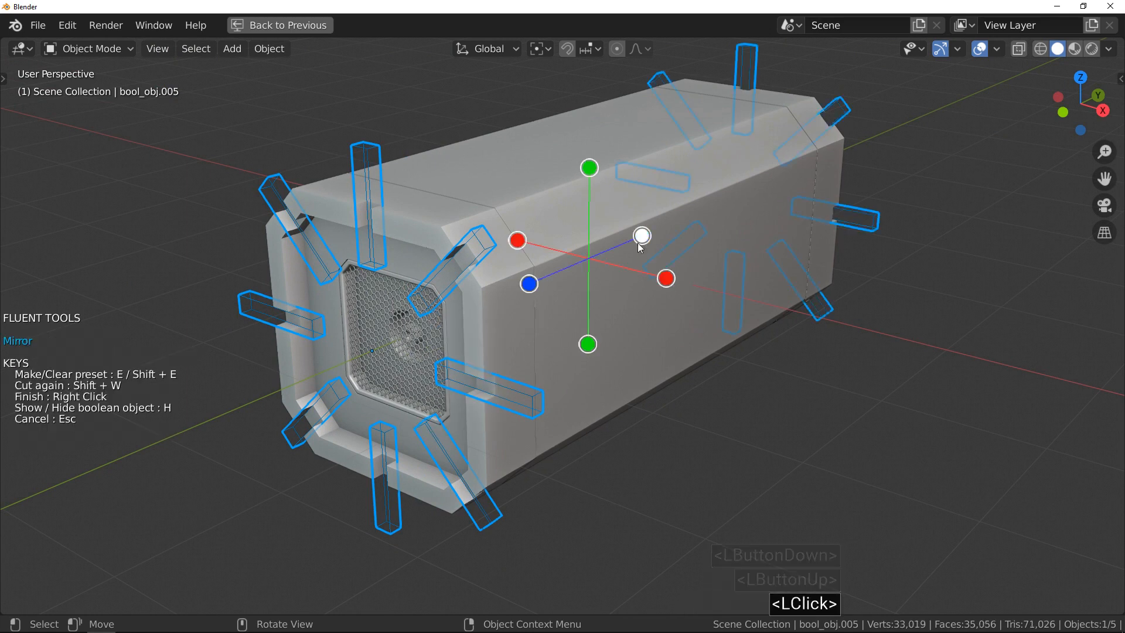
pyautogui.click(627, 310)
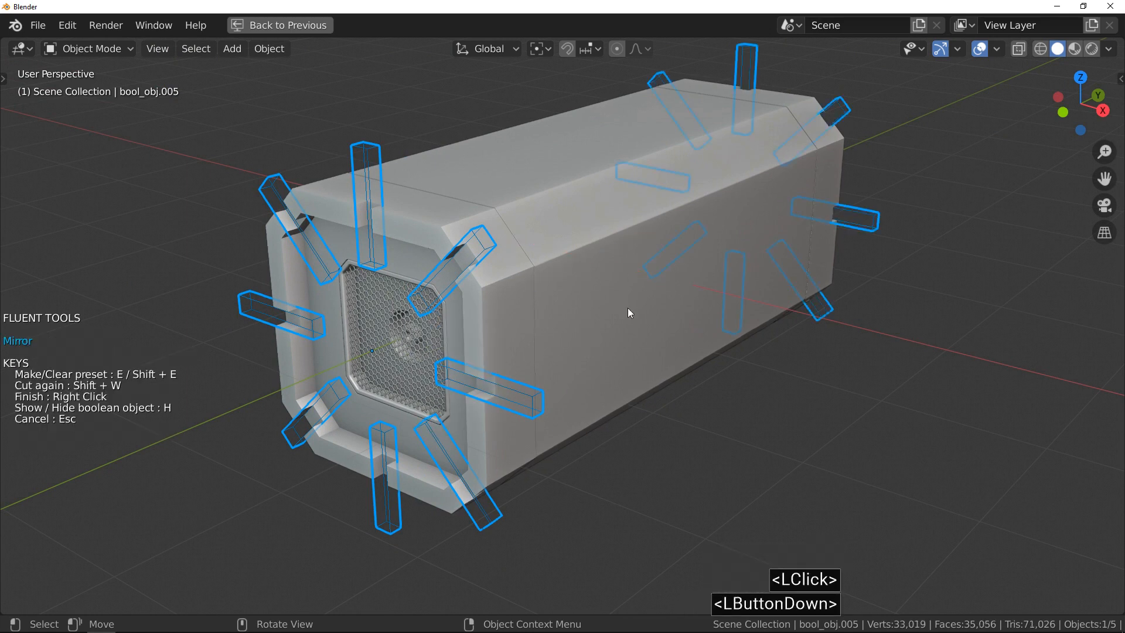
pyautogui.rightClick(533, 308)
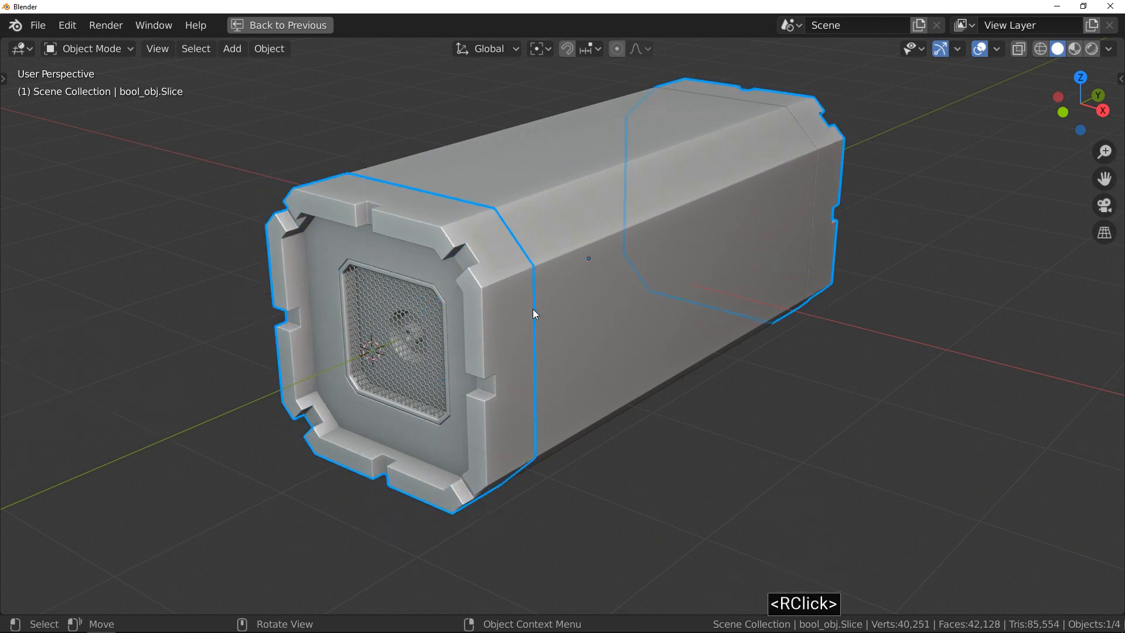
pyautogui.moveTo(550, 302)
pyautogui.mouseDown(button='middle')
pyautogui.moveTo(597, 284)
pyautogui.moveTo(519, 301)
pyautogui.moveTo(362, 291)
pyautogui.moveTo(429, 309)
pyautogui.moveTo(567, 301)
pyautogui.mouseUp(button='middle')
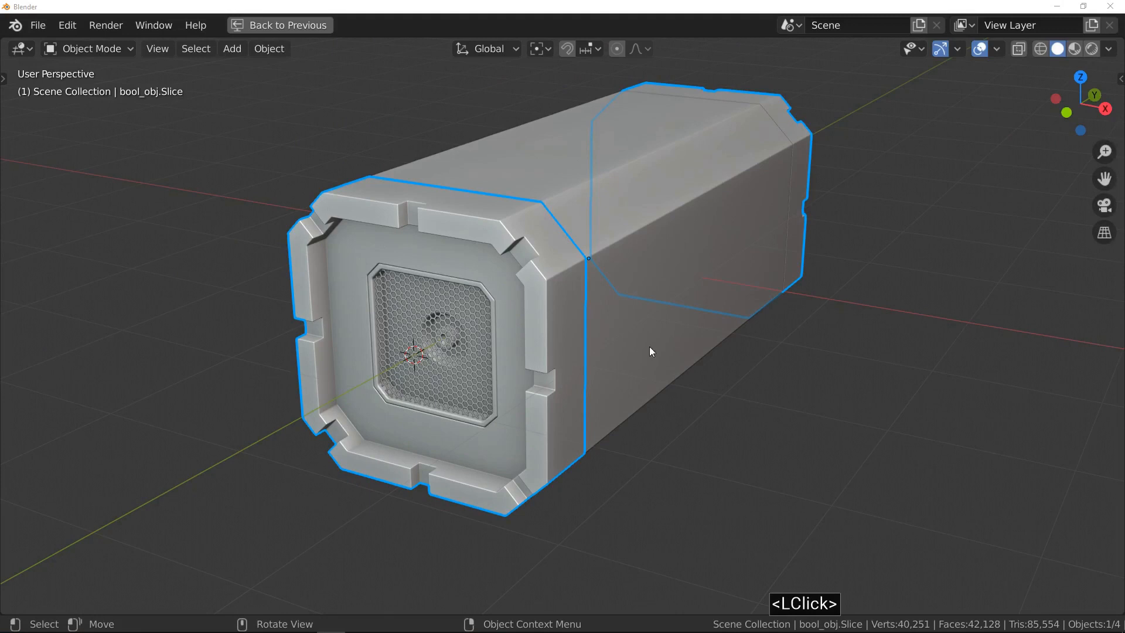
# - Slice the central body using a closed stepped polygon on its side face, with one diagonal step, extending beyond both ends and the underside
pyautogui.moveTo(696, 291); pyautogui.dragTo(558, 259, button='middle')
pyautogui.click(564, 272)
pyautogui.press('f')
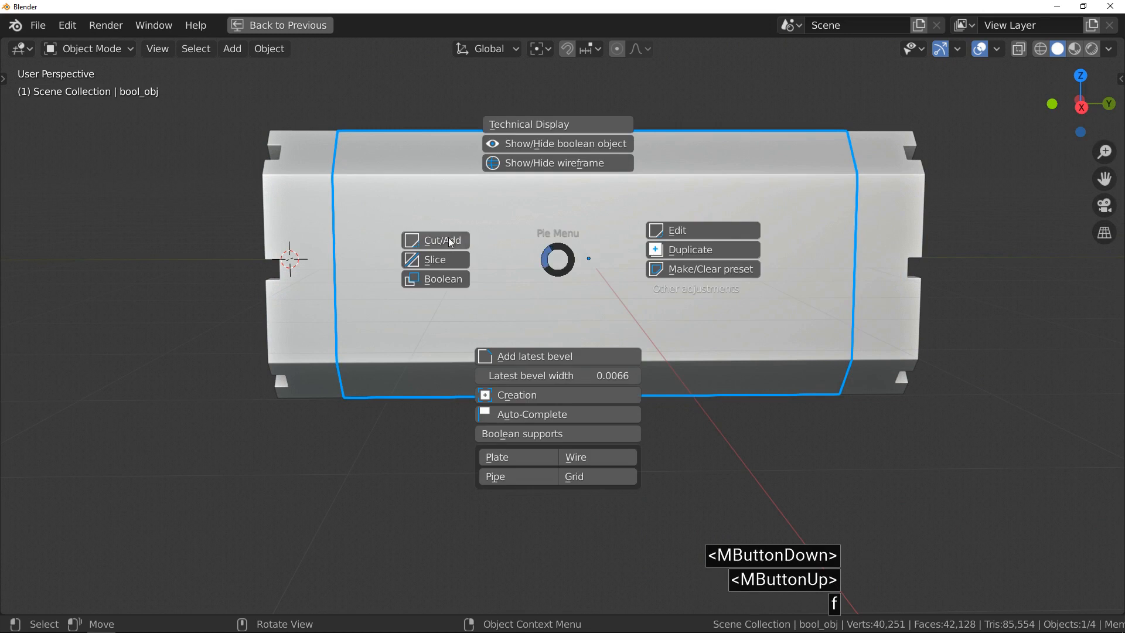
pyautogui.click(454, 265)
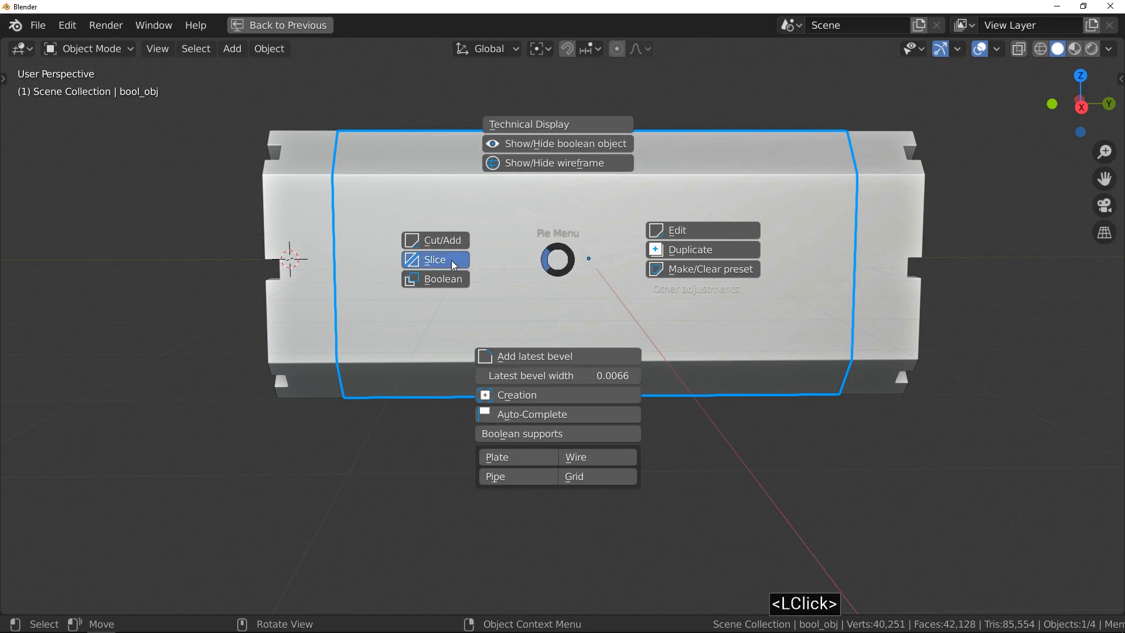
pyautogui.press('s')
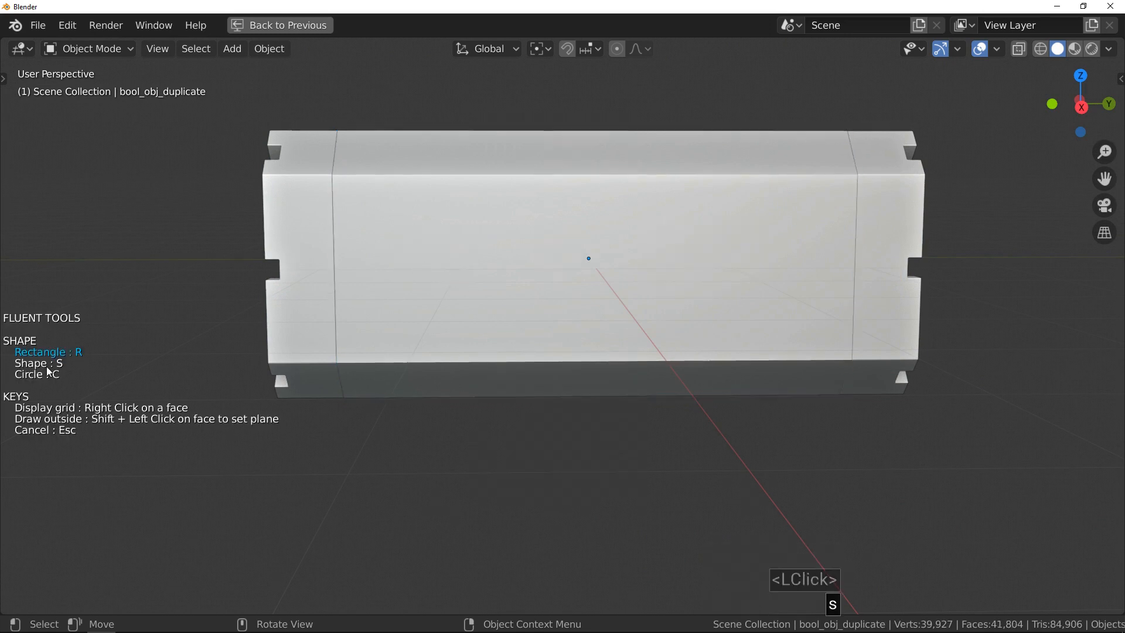
pyautogui.keyDown('shift'); pyautogui.click(462, 216); pyautogui.keyUp('shift')
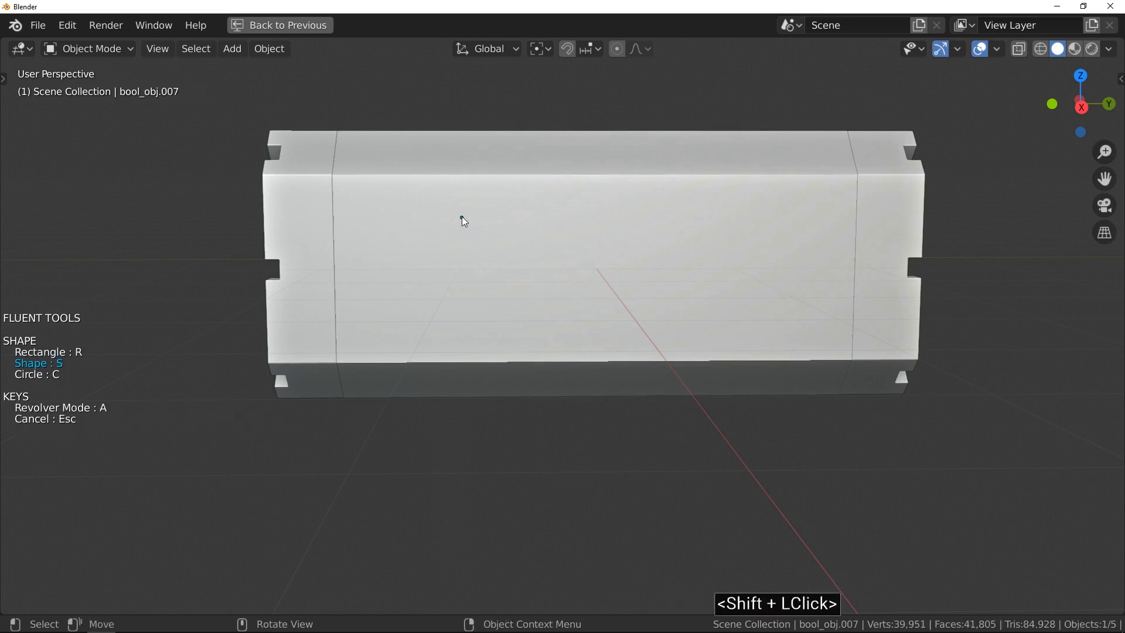
pyautogui.click(242, 227)
pyautogui.press('ctrl')
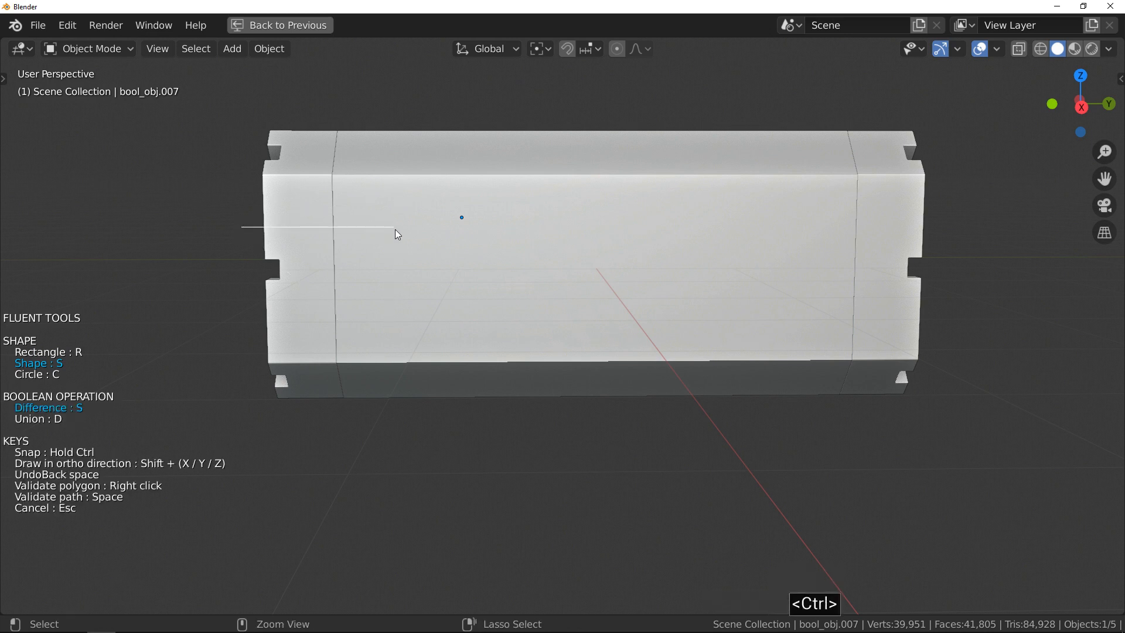
pyautogui.keyDown('ctrl'); pyautogui.click(418, 227); pyautogui.keyUp('ctrl')
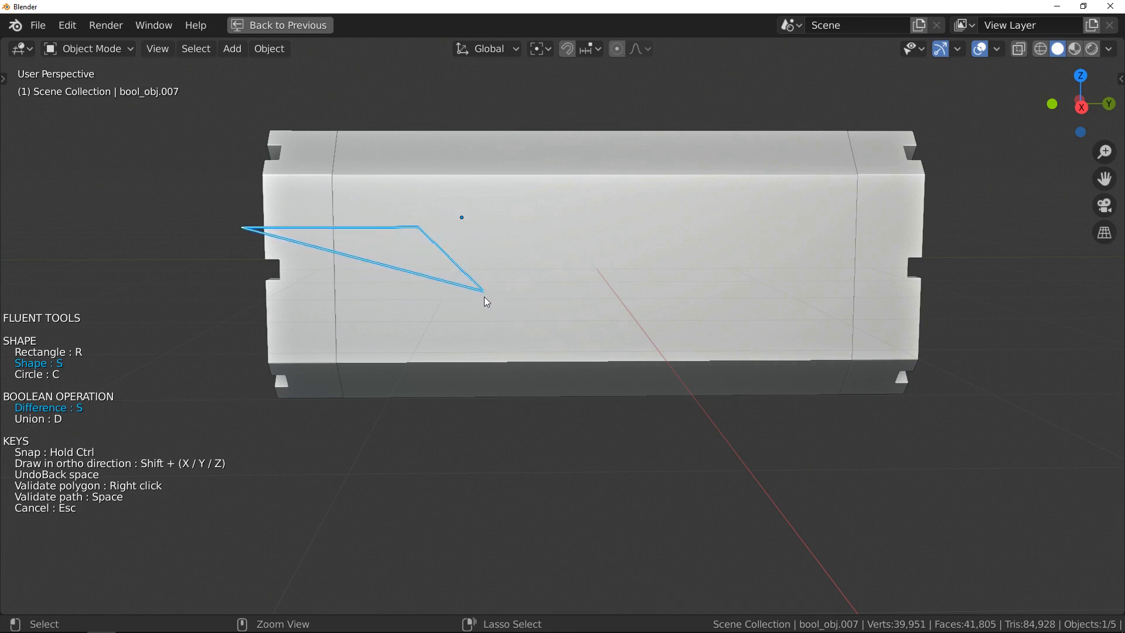
pyautogui.keyDown('ctrl'); pyautogui.click(514, 312); pyautogui.keyUp('ctrl')
pyautogui.keyDown('ctrl'); pyautogui.click(993, 320); pyautogui.keyUp('ctrl')
pyautogui.keyDown('ctrl'); pyautogui.click(1005, 491); pyautogui.keyUp('ctrl')
pyautogui.keyDown('ctrl'); pyautogui.click(230, 441); pyautogui.keyUp('ctrl')
pyautogui.rightClick(230, 441)
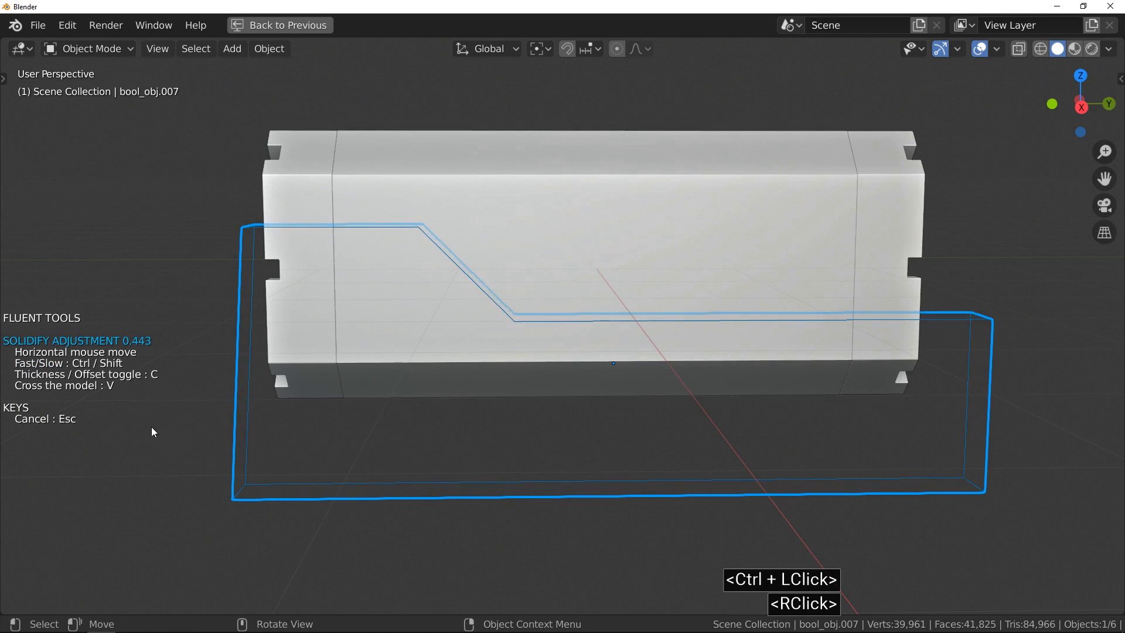
# - Extend the stepped slice cutter across the whole model, bevel its corners slightly, finish the slice and deselect everything
pyautogui.press('v')
pyautogui.click(152, 427)
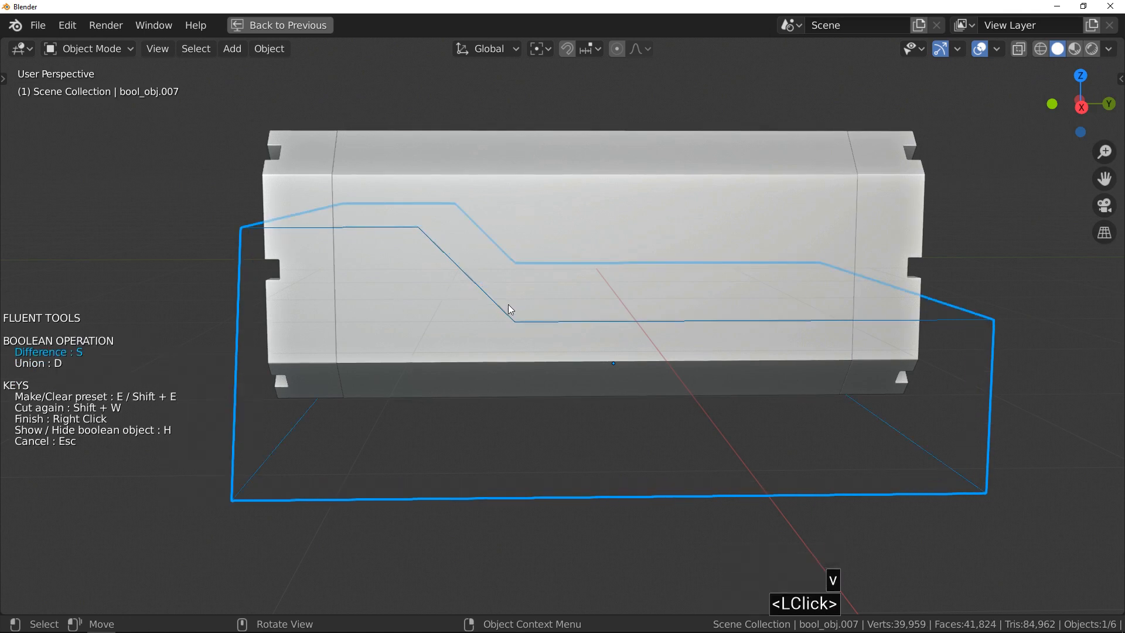
pyautogui.click(530, 245)
pyautogui.press('shift')
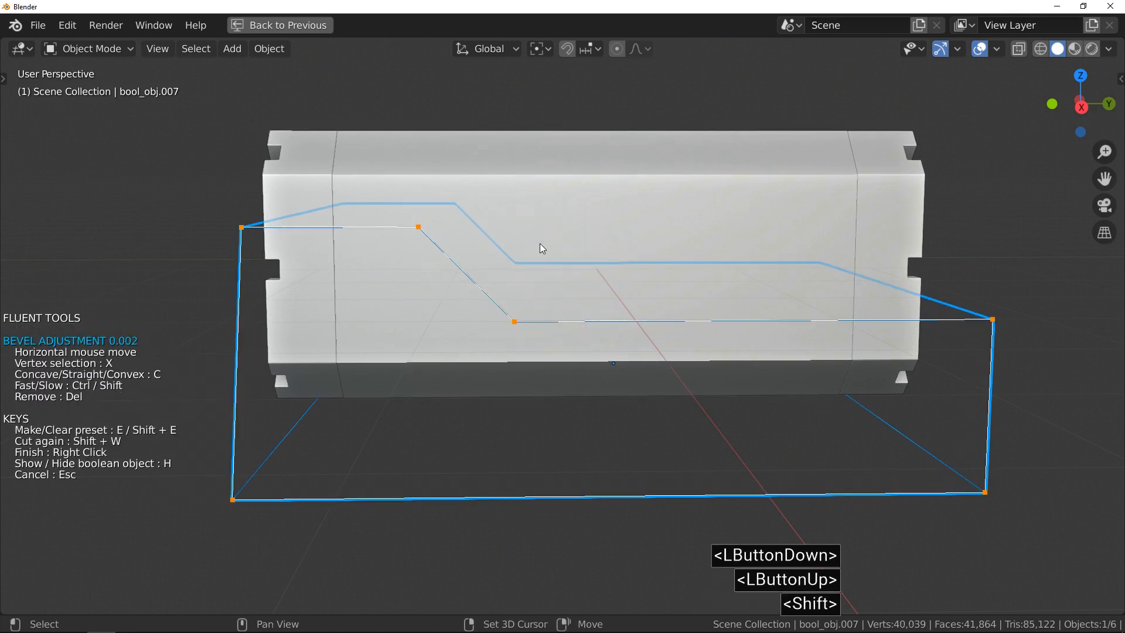
pyautogui.keyDown('shift'); pyautogui.click(578, 254); pyautogui.keyUp('shift')
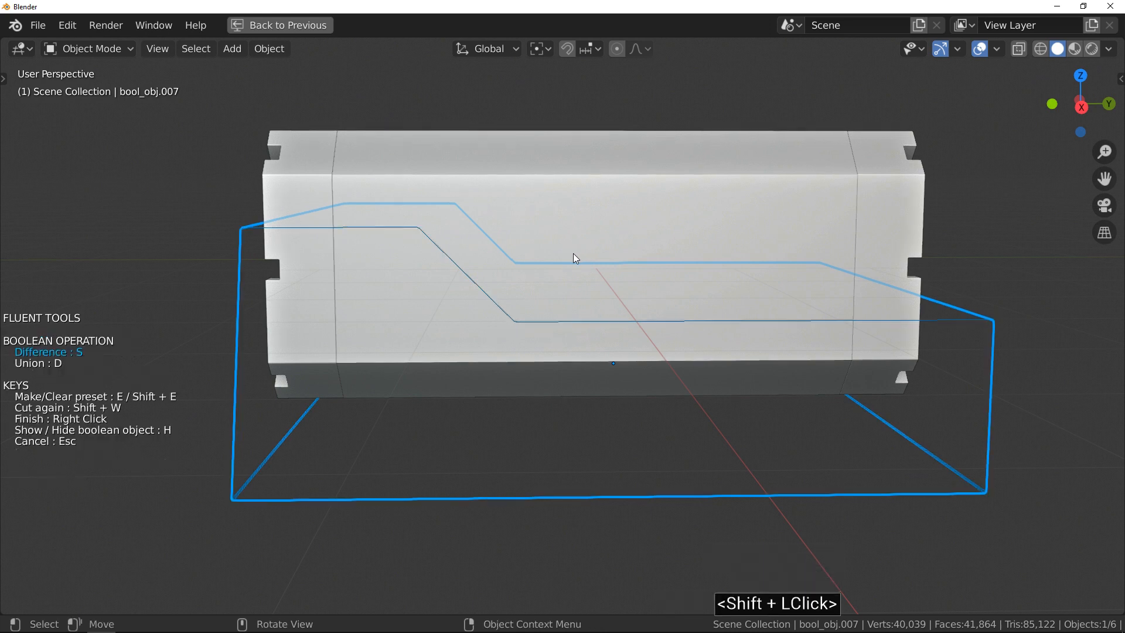
pyautogui.rightClick(423, 284)
pyautogui.hotkey('alt', 'a')
# - Start a slice on the lower body part with a rectangle across its chamfered edge near the end cap, 0.63 thick
pyautogui.moveTo(475, 291); pyautogui.dragTo(546, 201, button='middle')
pyautogui.click(534, 200)
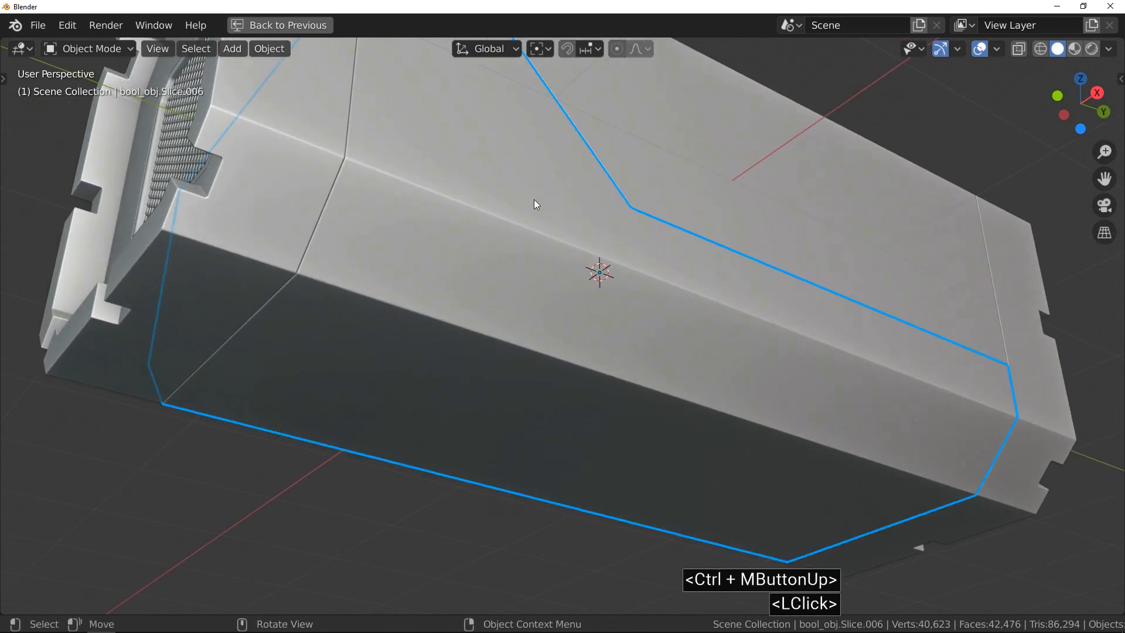
pyautogui.press('f')
pyautogui.click(430, 201)
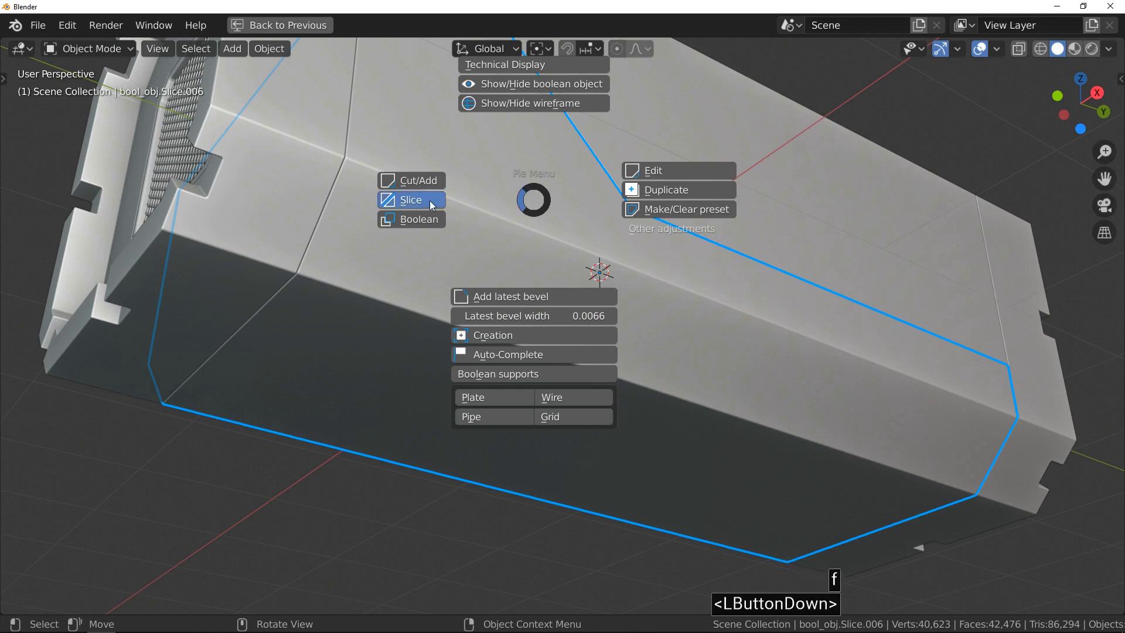
pyautogui.click(418, 117)
pyautogui.press('r')
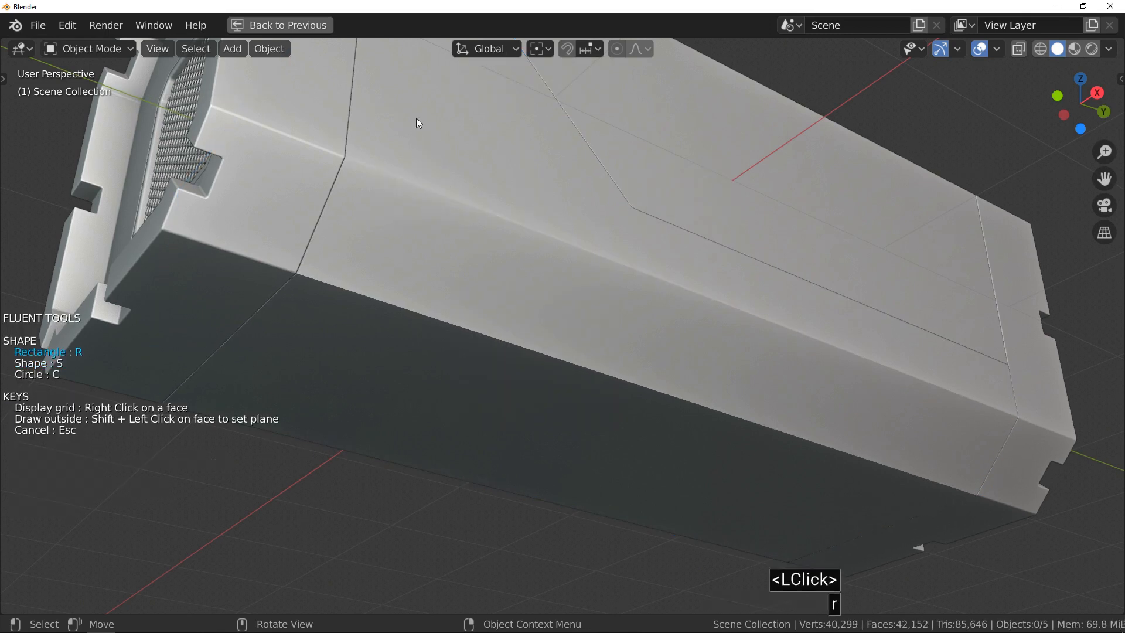
pyautogui.click(414, 117)
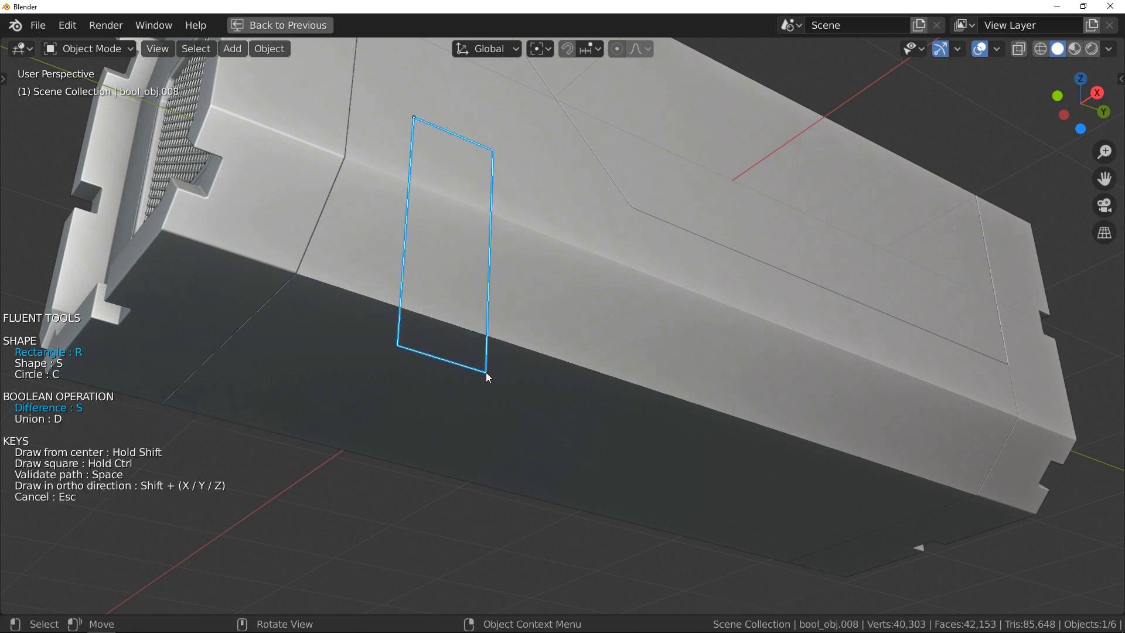
pyautogui.click(486, 372)
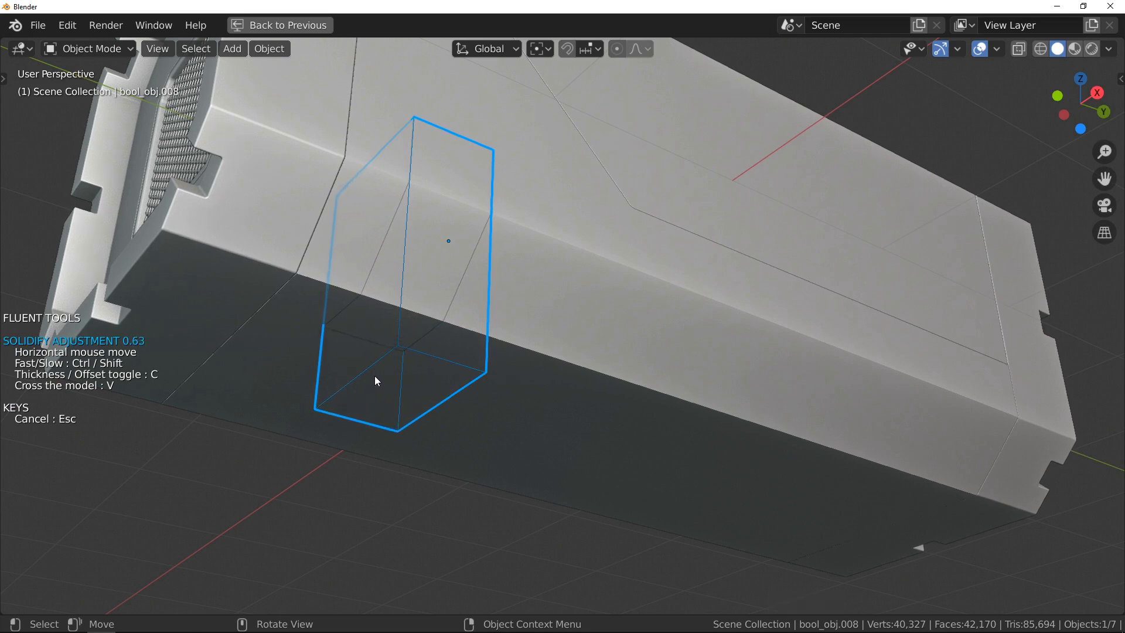
pyautogui.click(376, 381)
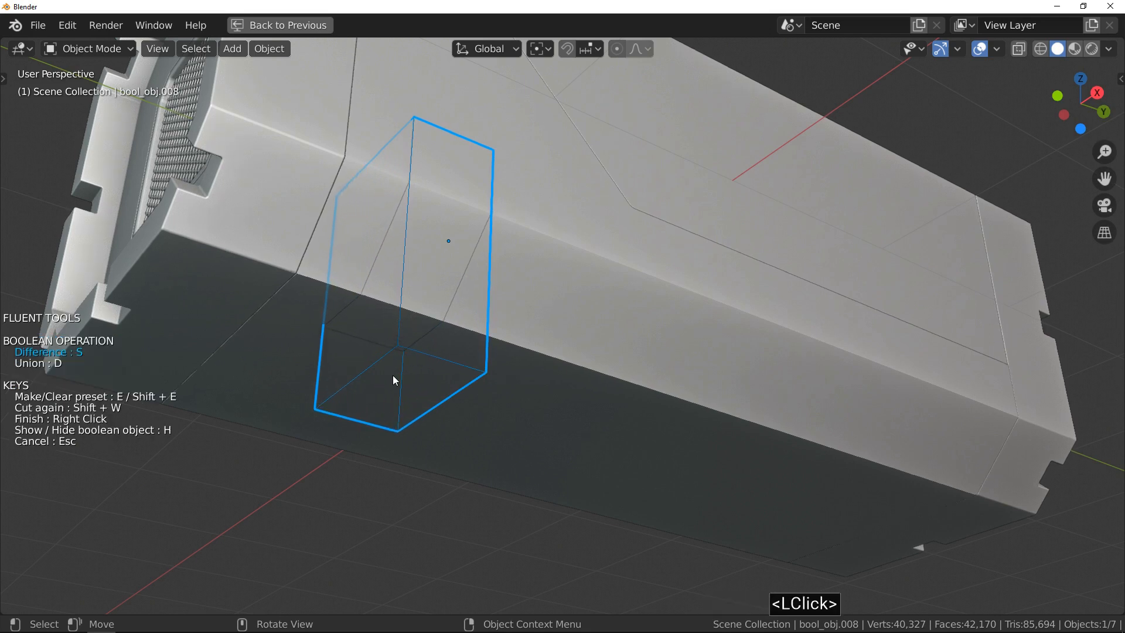
# - Mirror the rectangular slice cutter along the body's length and width to all four lower corners, then finish the slice
pyautogui.moveTo(494, 300); pyautogui.dragTo(549, 297)
pyautogui.click(682, 304)
pyautogui.click(539, 316)
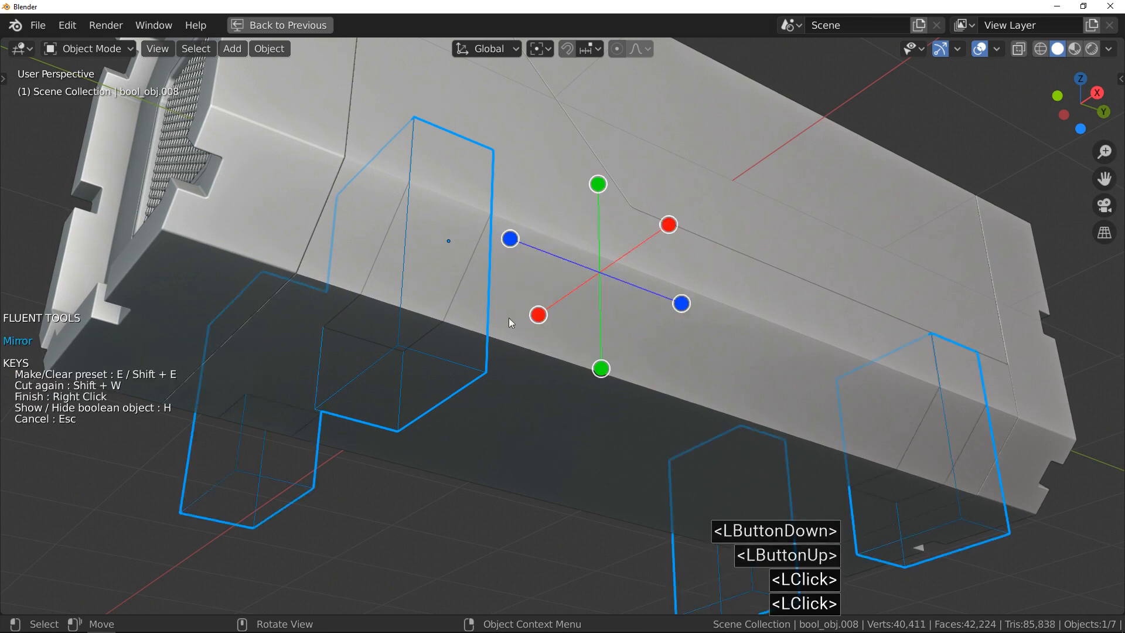
pyautogui.rightClick(441, 297)
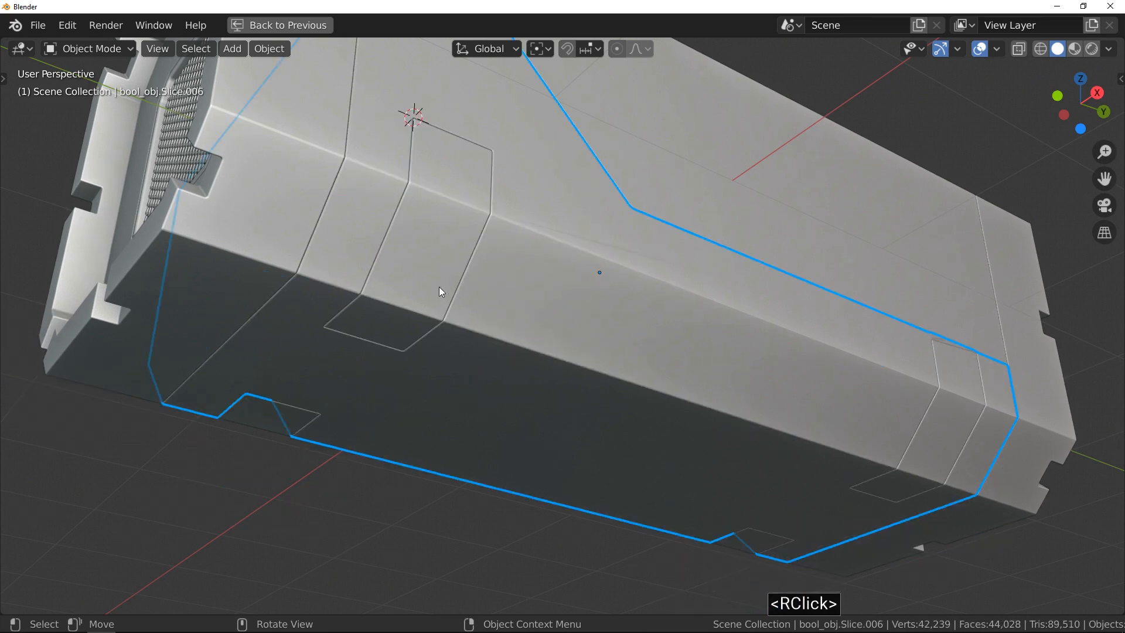
pyautogui.click(432, 259)
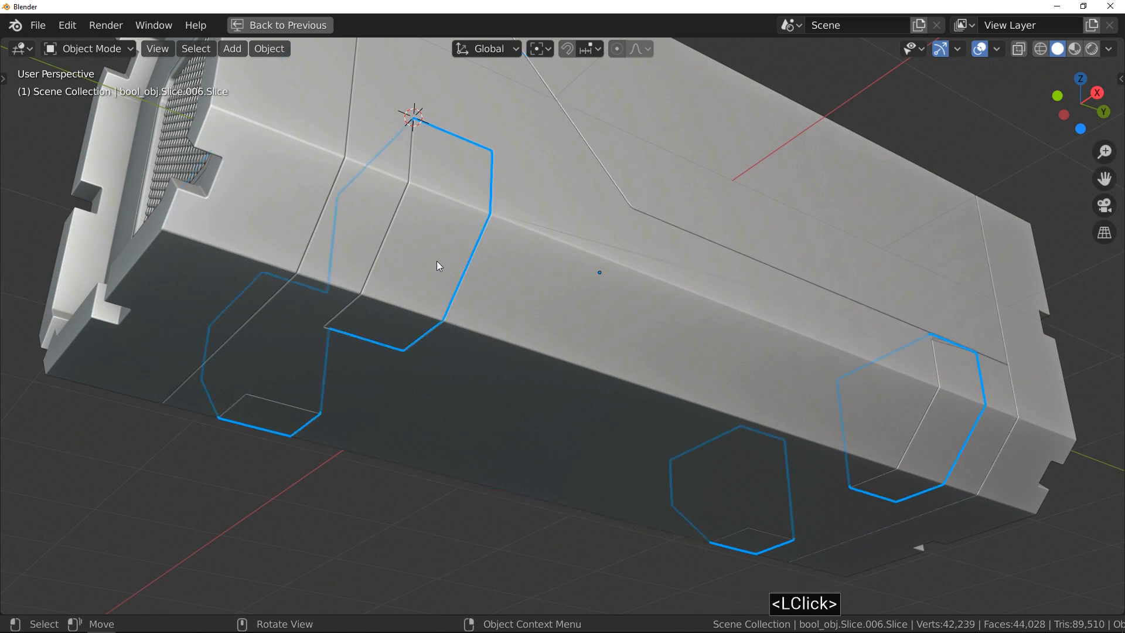
# - Show the boolean objects and move the stepped slice cutter up about 0.09 m along Z
pyautogui.moveTo(786, 287)
pyautogui.mouseDown(button='middle')
pyautogui.moveTo(725, 329)
pyautogui.moveTo(767, 290)
pyautogui.mouseUp(button='middle')
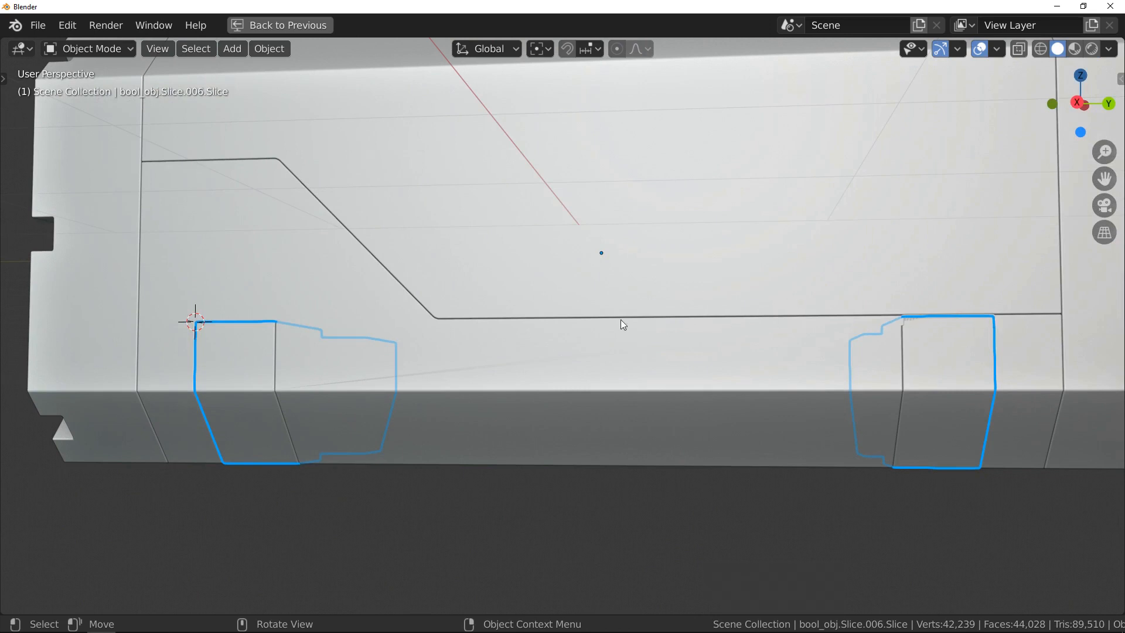
pyautogui.press('f')
pyautogui.click(606, 208)
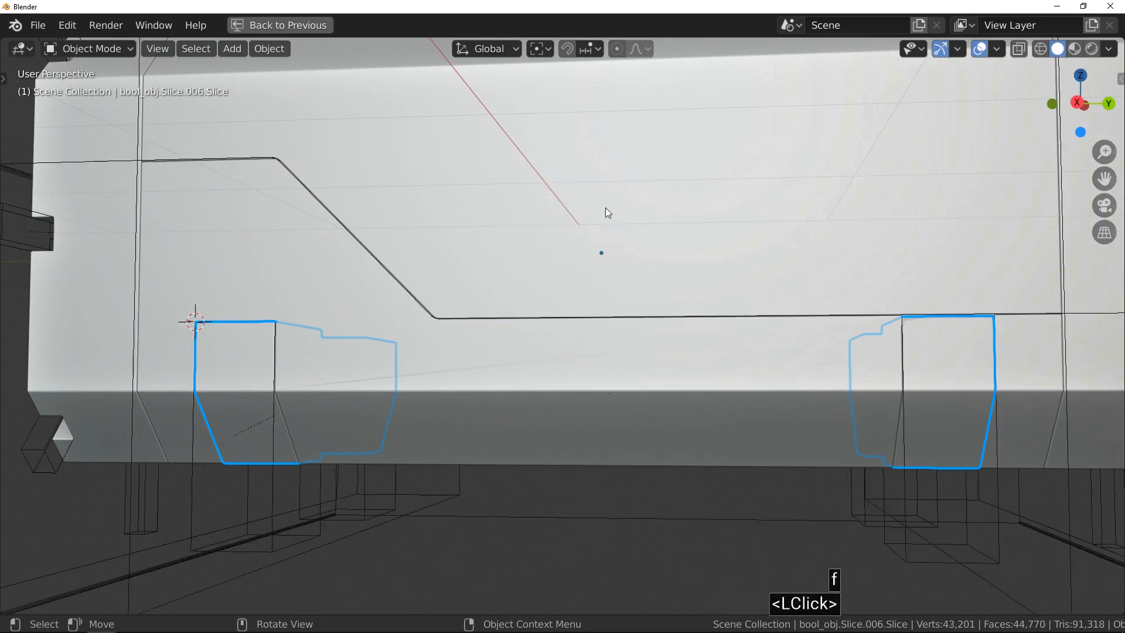
pyautogui.keyDown('ctrl'); pyautogui.moveTo(430, 273); pyautogui.dragTo(463, 289, button='middle'); pyautogui.keyUp('ctrl')
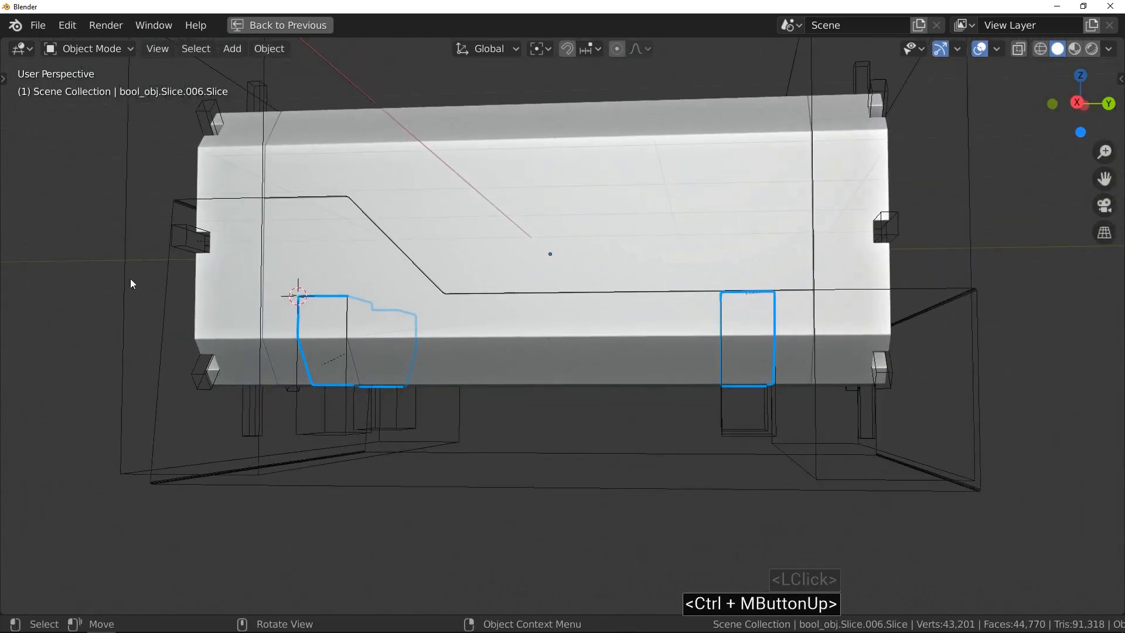
pyautogui.click(161, 300)
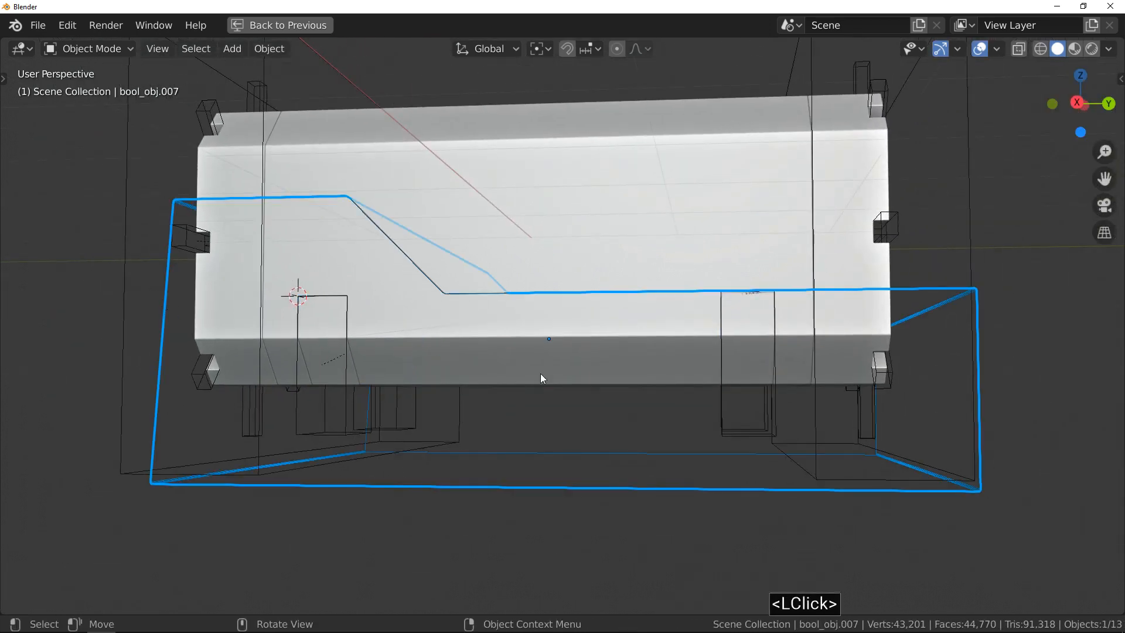
pyautogui.press('g')
pyautogui.press('z')
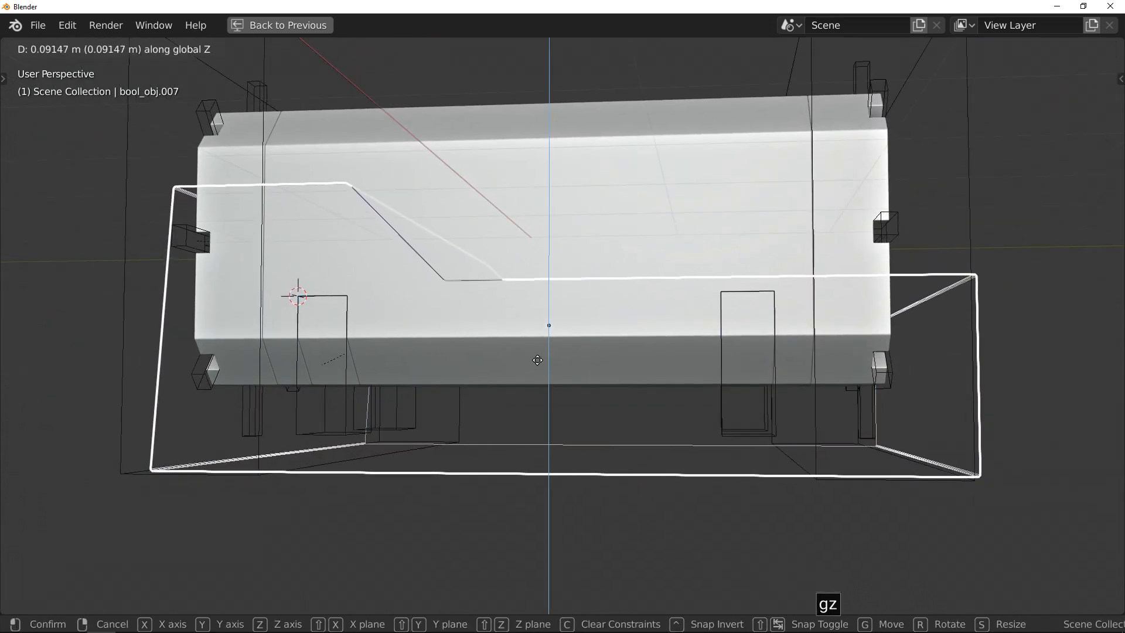
pyautogui.click(540, 365)
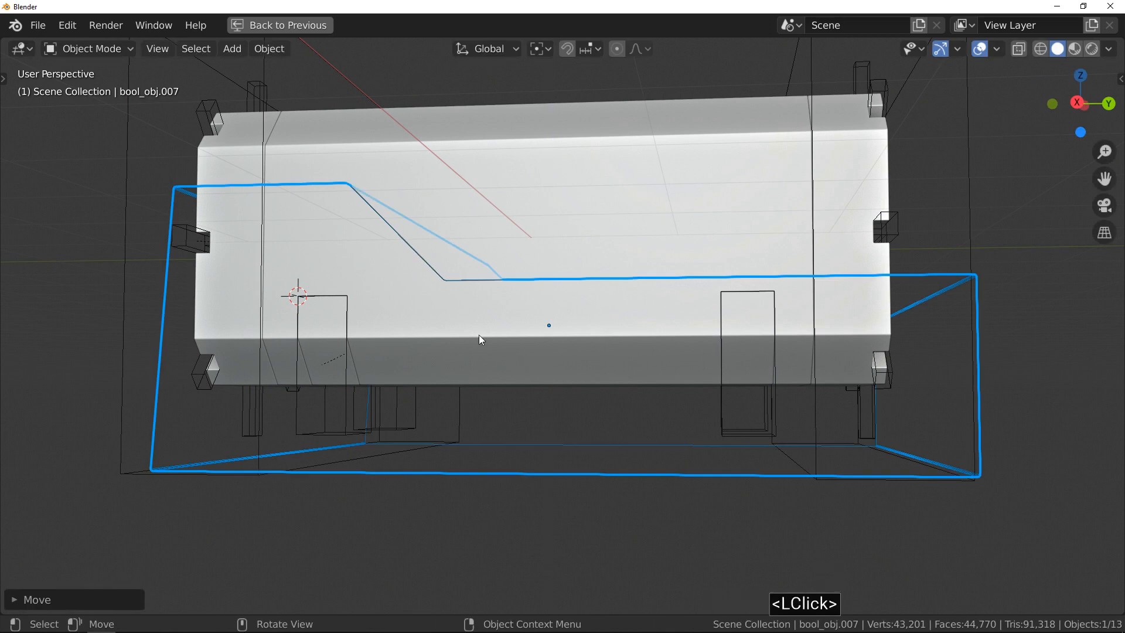
# - Hide the boolean objects and select the rectangular sliced blocks at the lower corners
pyautogui.press('f')
pyautogui.click(497, 220)
pyautogui.moveTo(427, 282); pyautogui.dragTo(427, 256, button='middle')
pyautogui.click(444, 272)
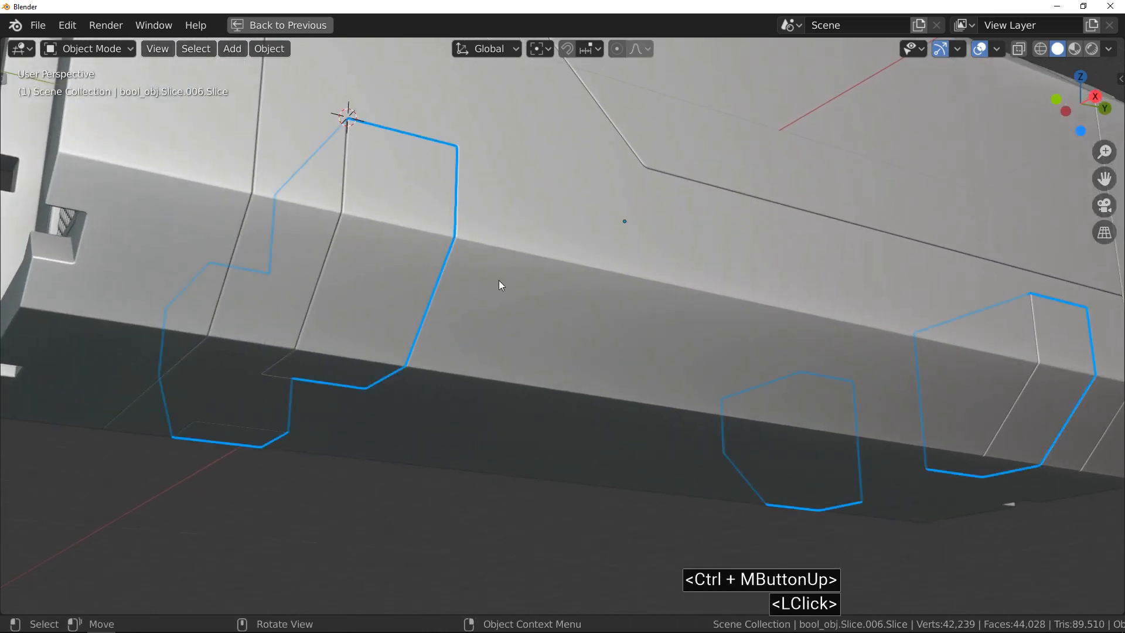
# - Edit the sliced corner blocks and give their lower outer edges a rounded bevel of about 0.14
pyautogui.press('f')
pyautogui.click(652, 255)
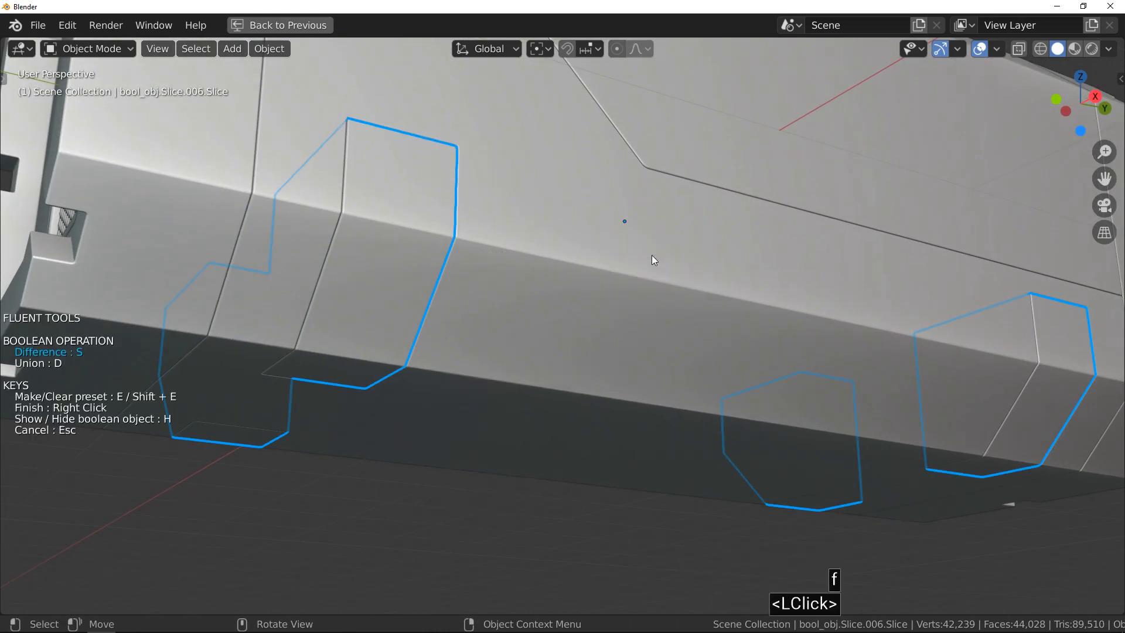
pyautogui.moveTo(544, 296); pyautogui.dragTo(593, 262)
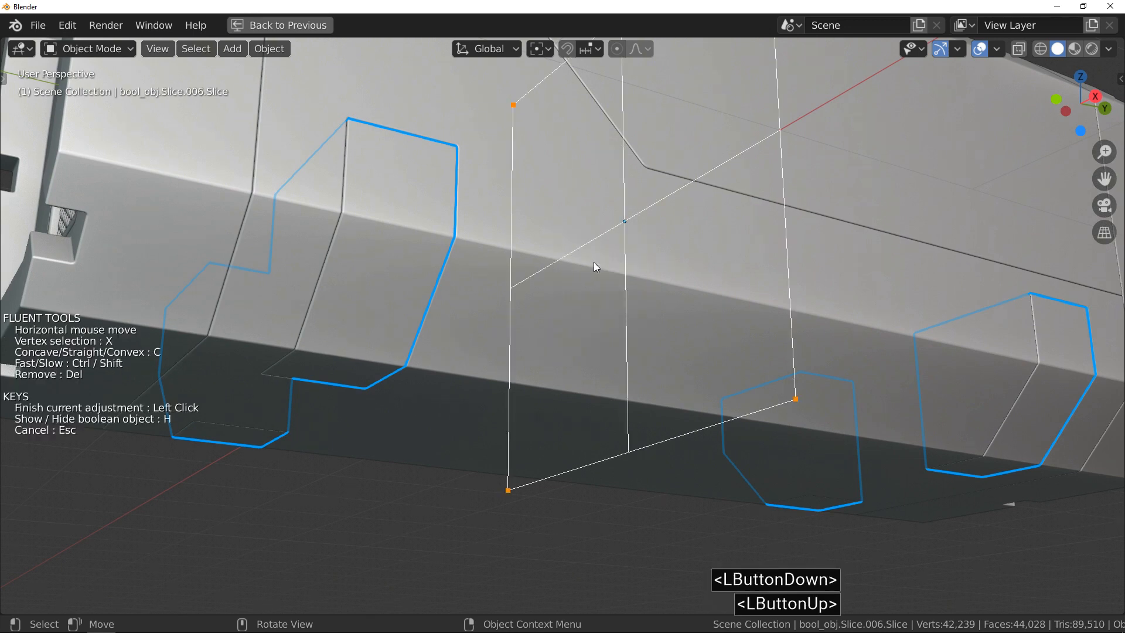
pyautogui.click(596, 266)
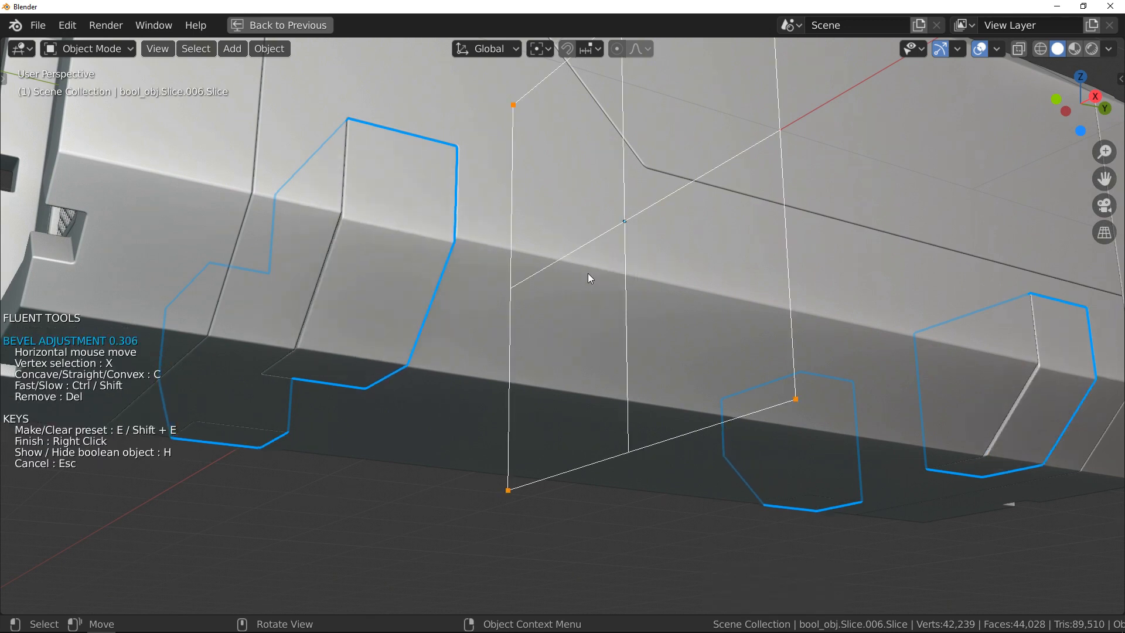
pyautogui.press('c')
pyautogui.press('c')
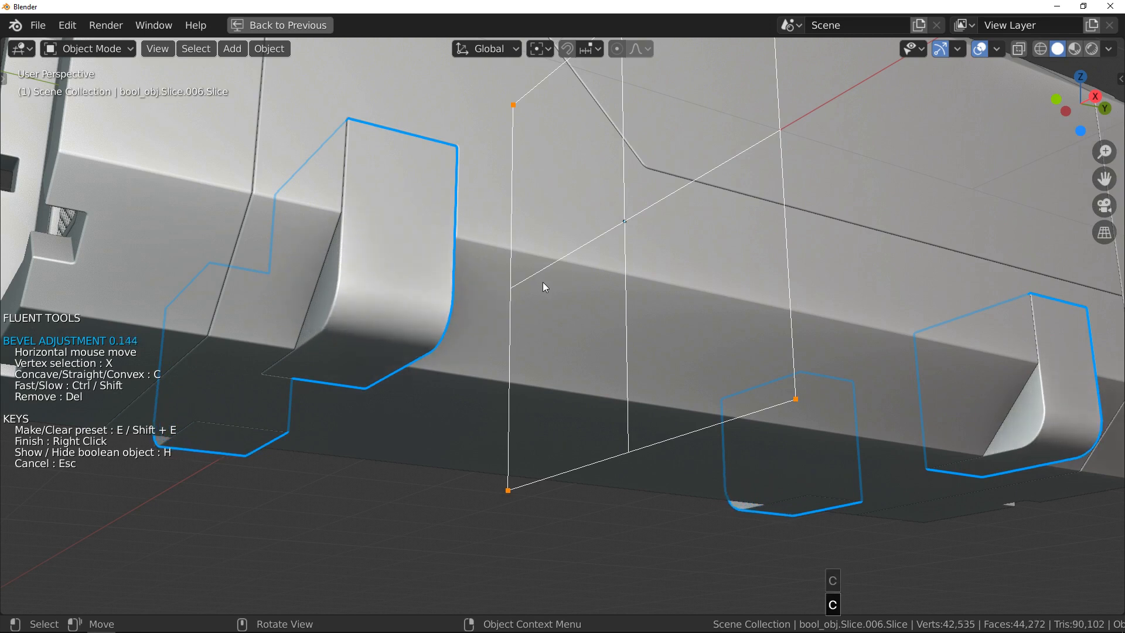
pyautogui.click(539, 282)
pyautogui.moveTo(539, 283); pyautogui.dragTo(558, 310, button='middle')
pyautogui.rightClick(587, 337)
# - Create a Fluent plate from the rounded bevel faces of the corner block nearest the grille
pyautogui.press('f')
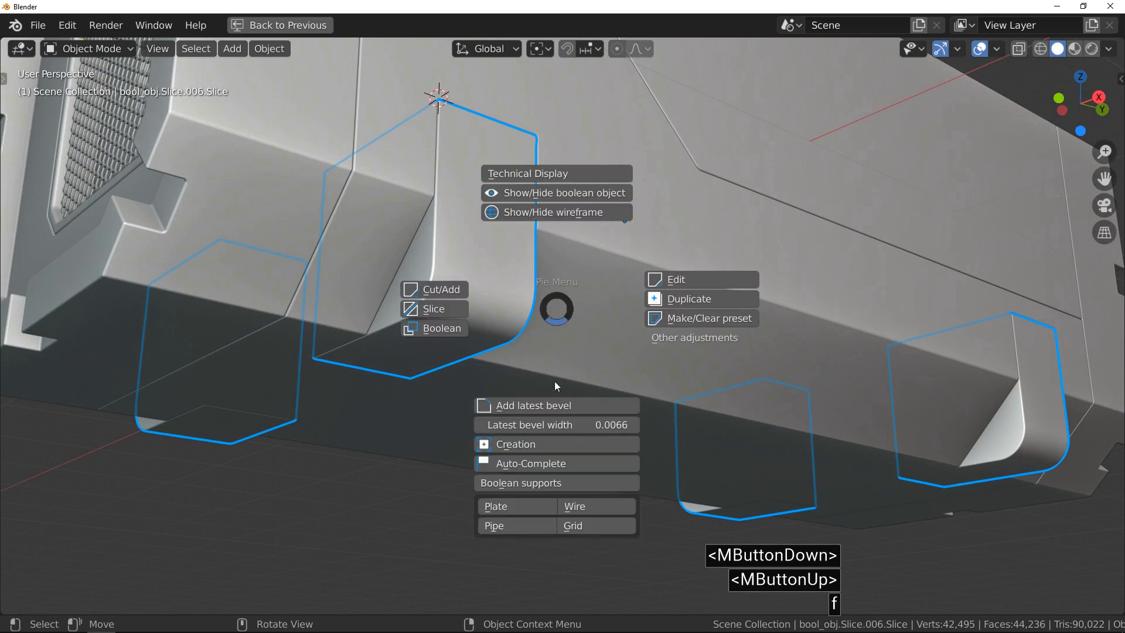
pyautogui.click(525, 504)
pyautogui.press('c')
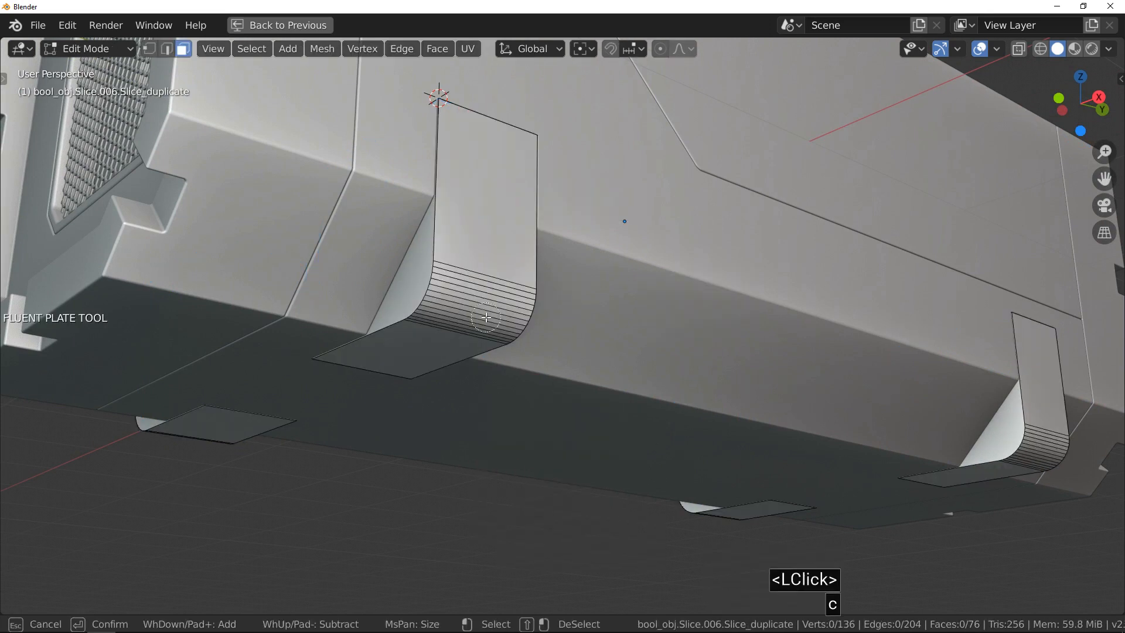
pyautogui.click(490, 296)
pyautogui.moveTo(486, 309)
pyautogui.mouseDown()
pyautogui.moveTo(478, 317)
pyautogui.moveTo(477, 307)
pyautogui.mouseUp()
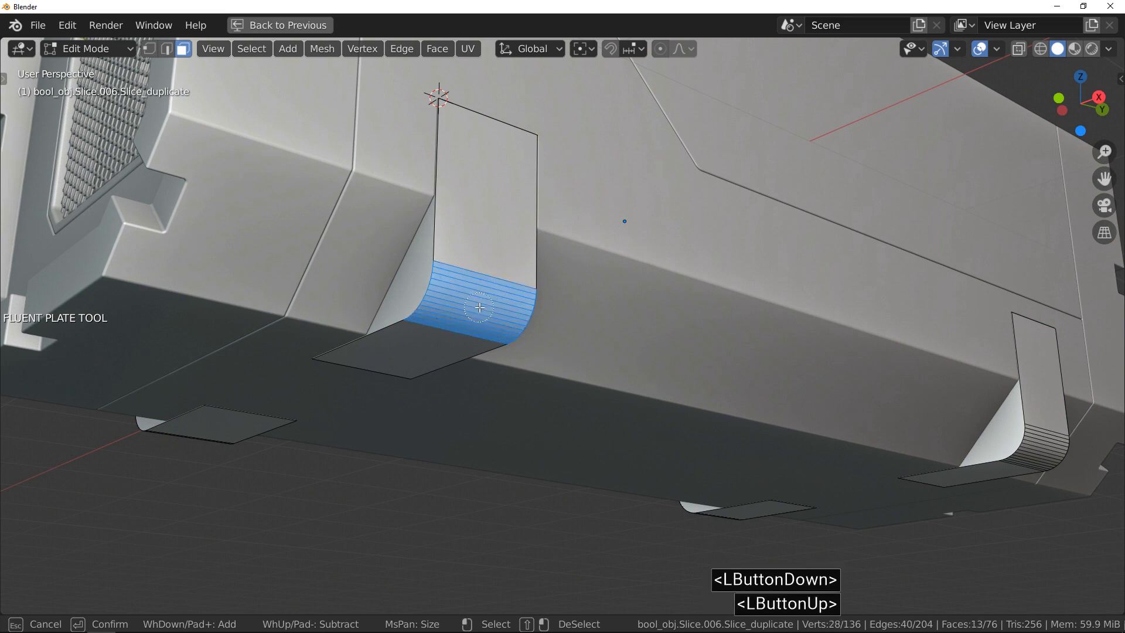
pyautogui.press('Return')
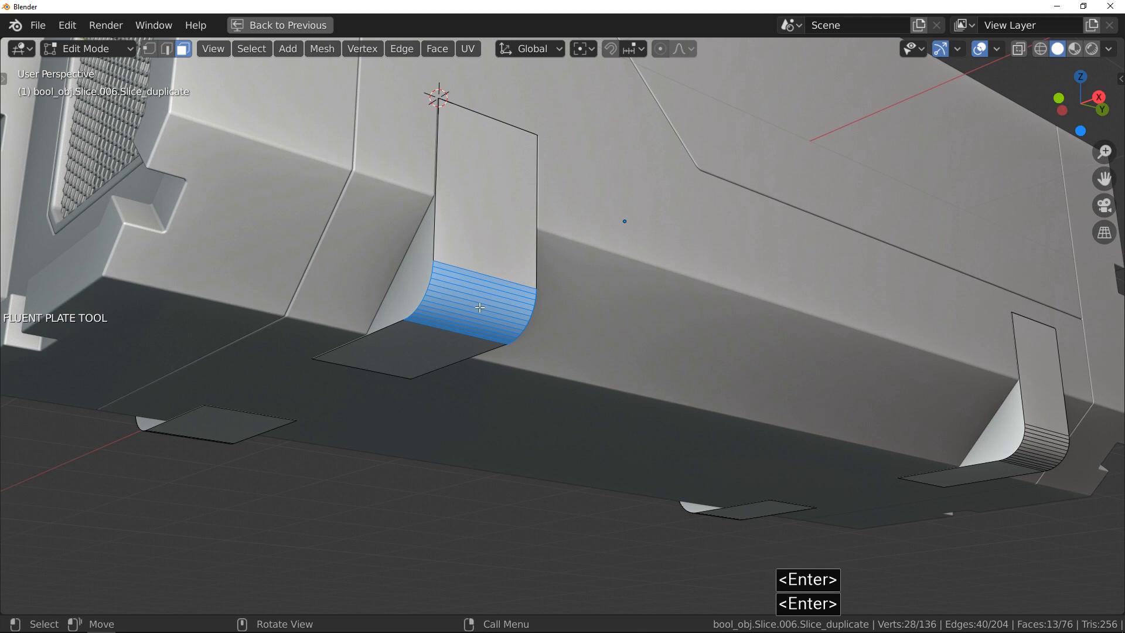
pyautogui.press('Return')
# - Thicken the new plate slightly outward with Solidify so it wraps the block's rounded corner
pyautogui.moveTo(482, 312); pyautogui.dragTo(592, 317, button='middle')
pyautogui.moveTo(613, 342); pyautogui.dragTo(659, 326)
pyautogui.keyDown('shift'); pyautogui.click(641, 339); pyautogui.keyUp('shift')
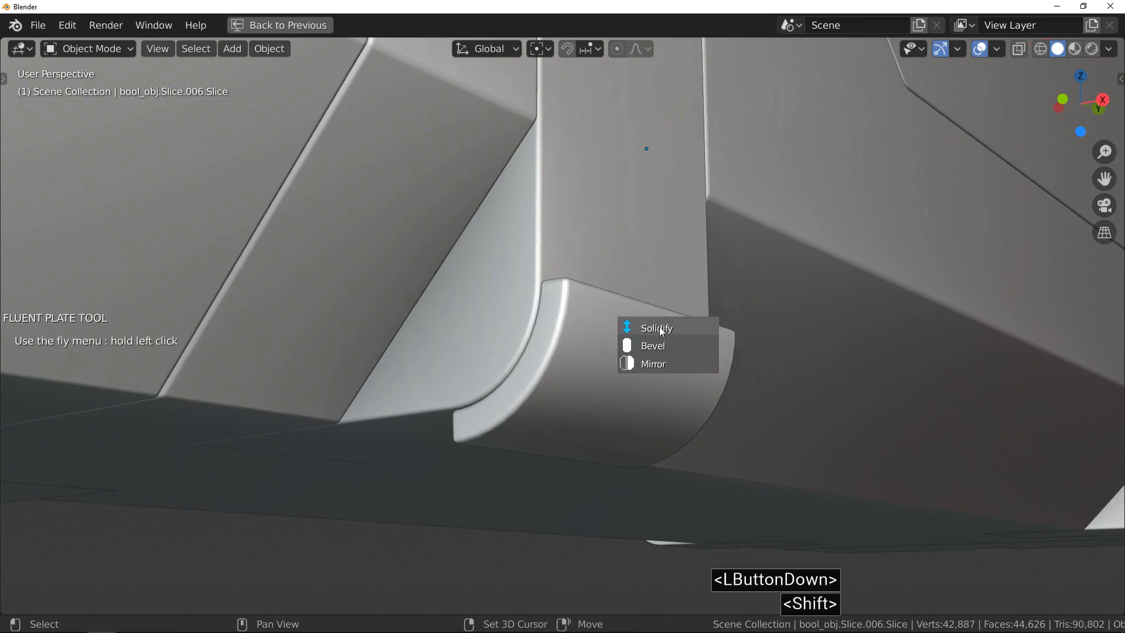
pyautogui.keyDown('shift'); pyautogui.click(611, 329); pyautogui.keyUp('shift')
# - Mirror the curved plate along the body's length and width onto the other three corner blocks, and finish the plate
pyautogui.keyDown('ctrl'); pyautogui.moveTo(474, 315); pyautogui.dragTo(504, 346, button='middle'); pyautogui.keyUp('ctrl')
pyautogui.moveTo(503, 345); pyautogui.dragTo(558, 360)
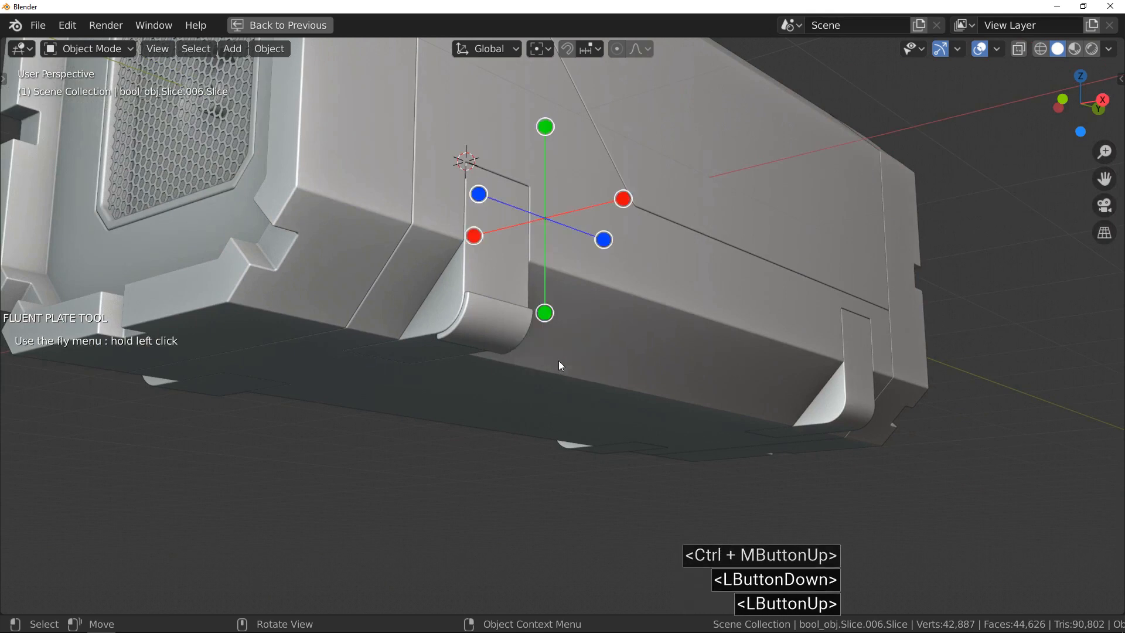
pyautogui.moveTo(475, 236); pyautogui.dragTo(476, 237)
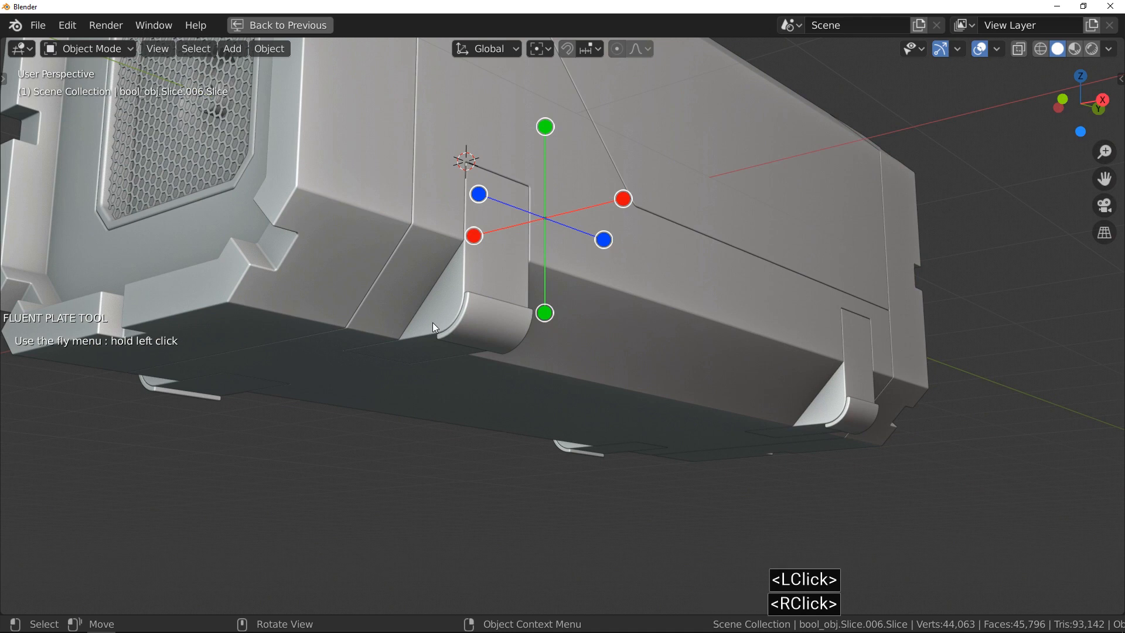
pyautogui.click(448, 318)
pyautogui.rightClick(453, 314)
pyautogui.moveTo(472, 303); pyautogui.dragTo(482, 350, button='middle')
pyautogui.keyDown('ctrl'); pyautogui.moveTo(482, 350); pyautogui.dragTo(505, 381, button='middle'); pyautogui.keyUp('ctrl')
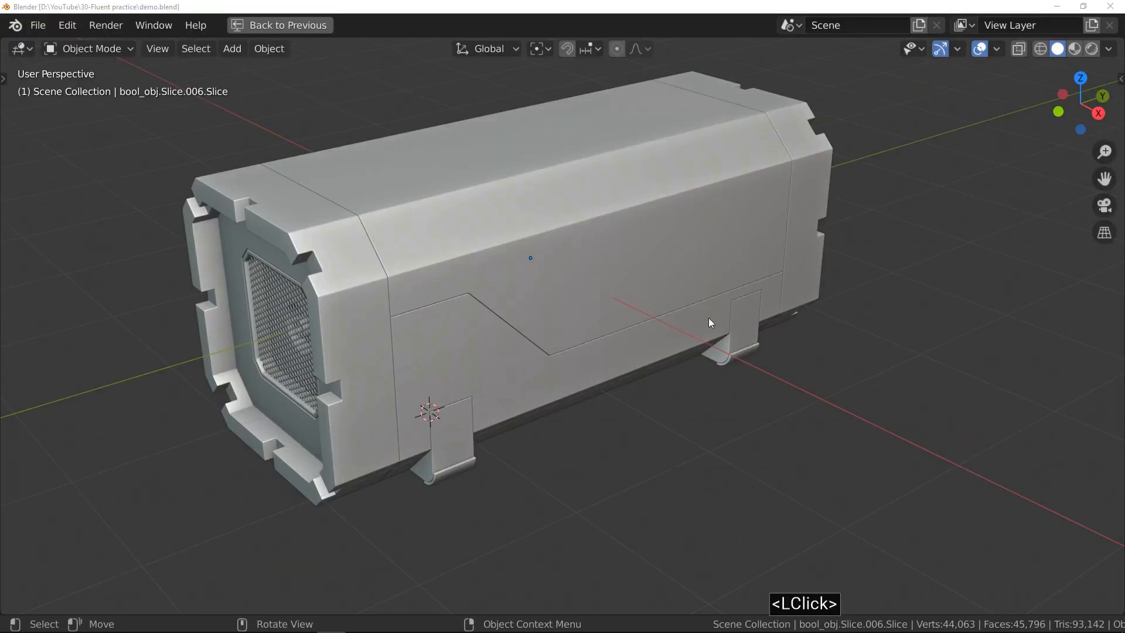
# - Start a Fluent cut on the upper body part and display the drawing grid on its vertical side face
pyautogui.click(642, 265)
pyautogui.moveTo(702, 272); pyautogui.dragTo(623, 221, button='middle')
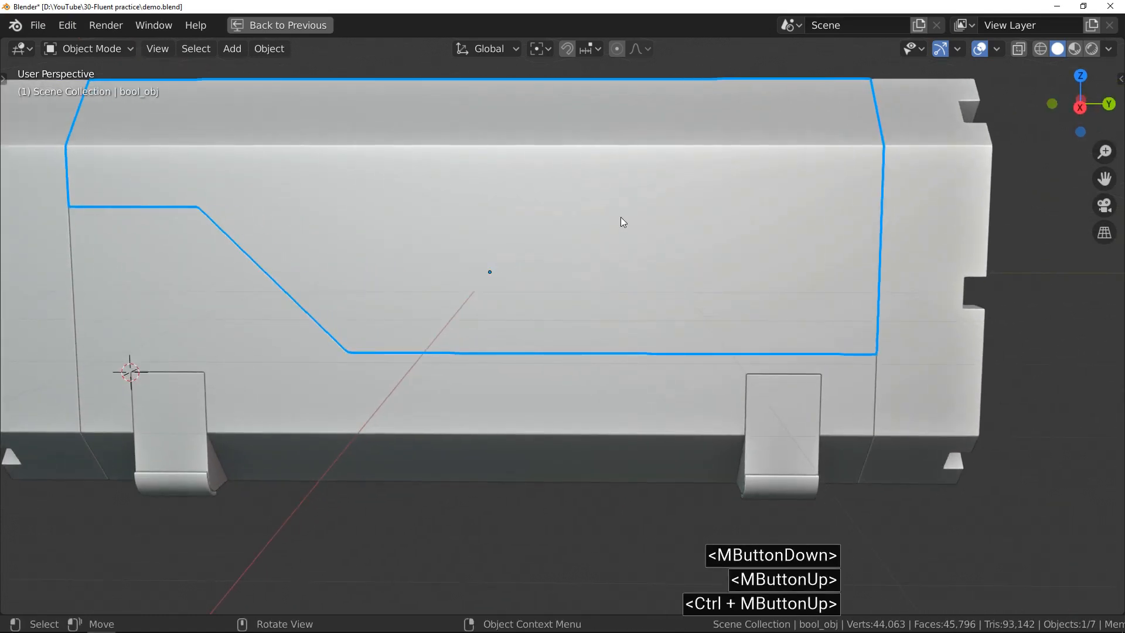
pyautogui.press('f')
pyautogui.click(502, 201)
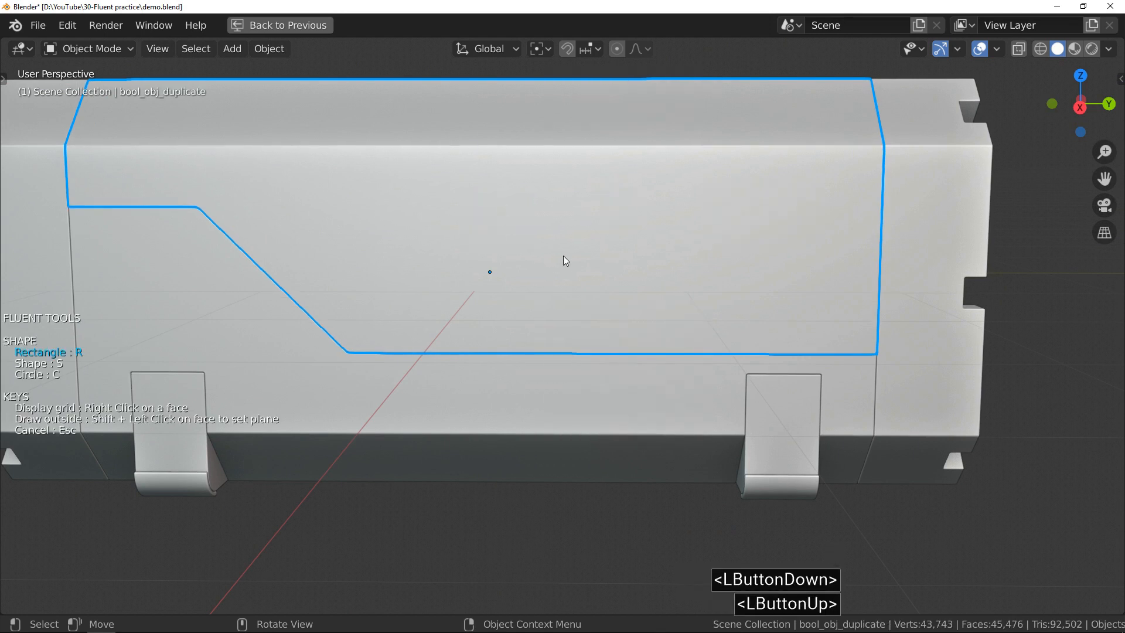
pyautogui.rightClick(563, 256)
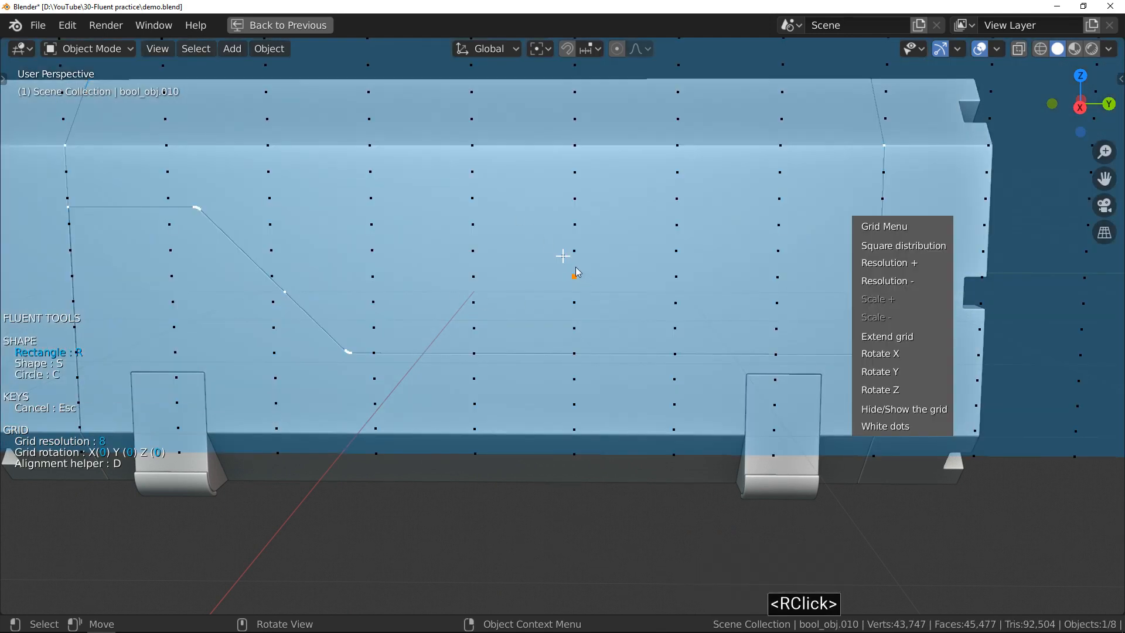
pyautogui.rightClick(572, 282)
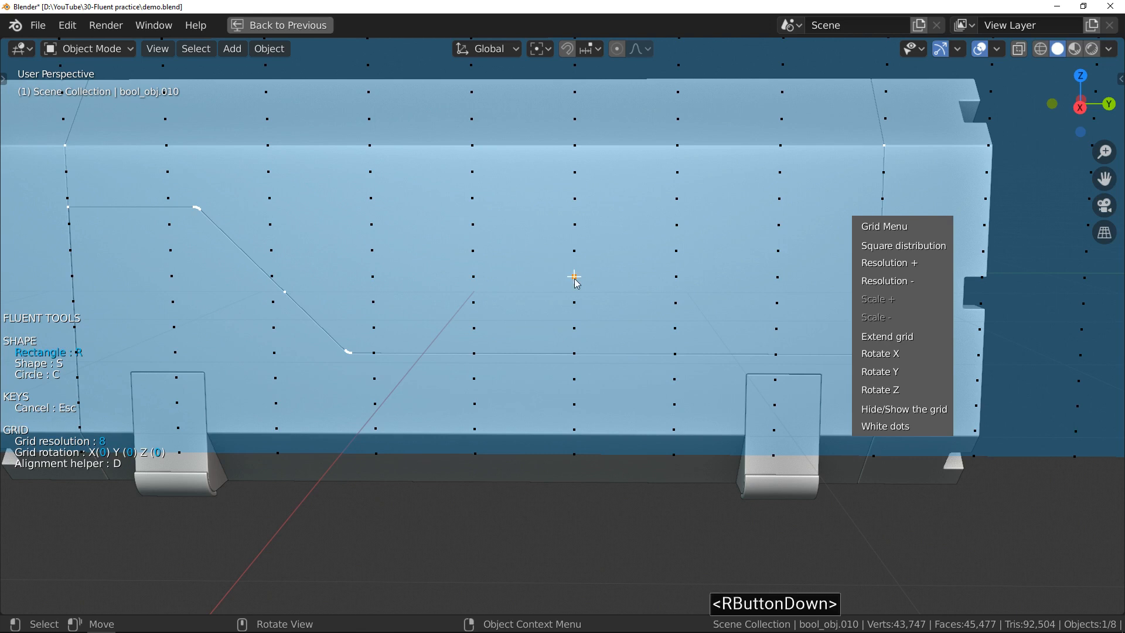
pyautogui.keyDown('shift'); pyautogui.moveTo(573, 274); pyautogui.dragTo(518, 220, button='middle'); pyautogui.keyUp('shift')
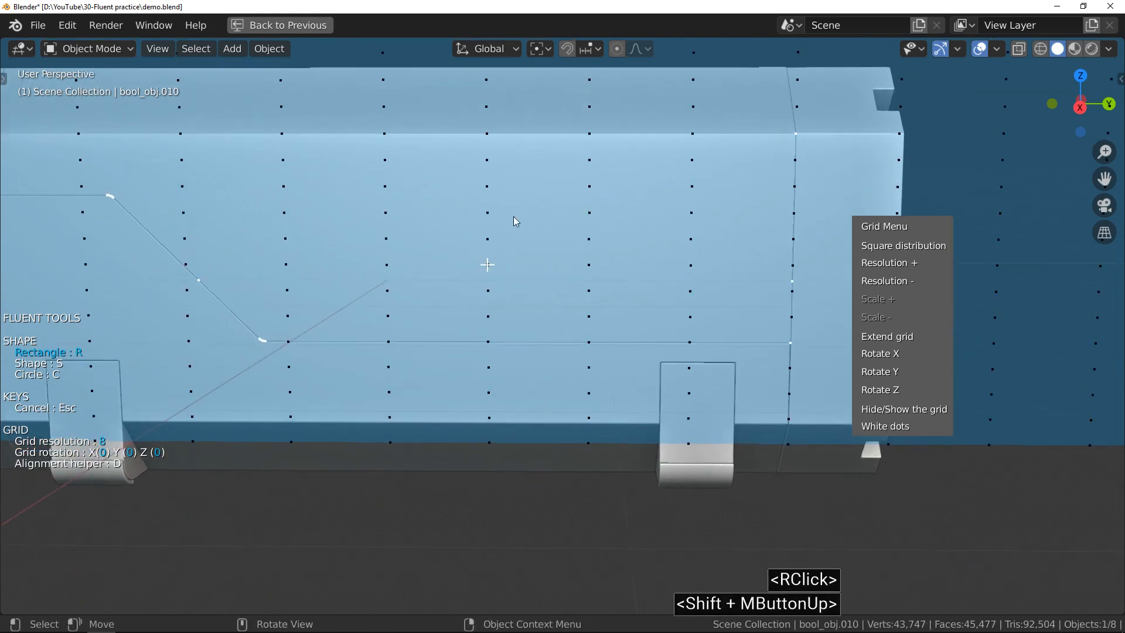
# - Switch the grid to square distribution with resolution 8 and enlarge it to span the side face's height
pyautogui.click(888, 247)
pyautogui.click(889, 264)
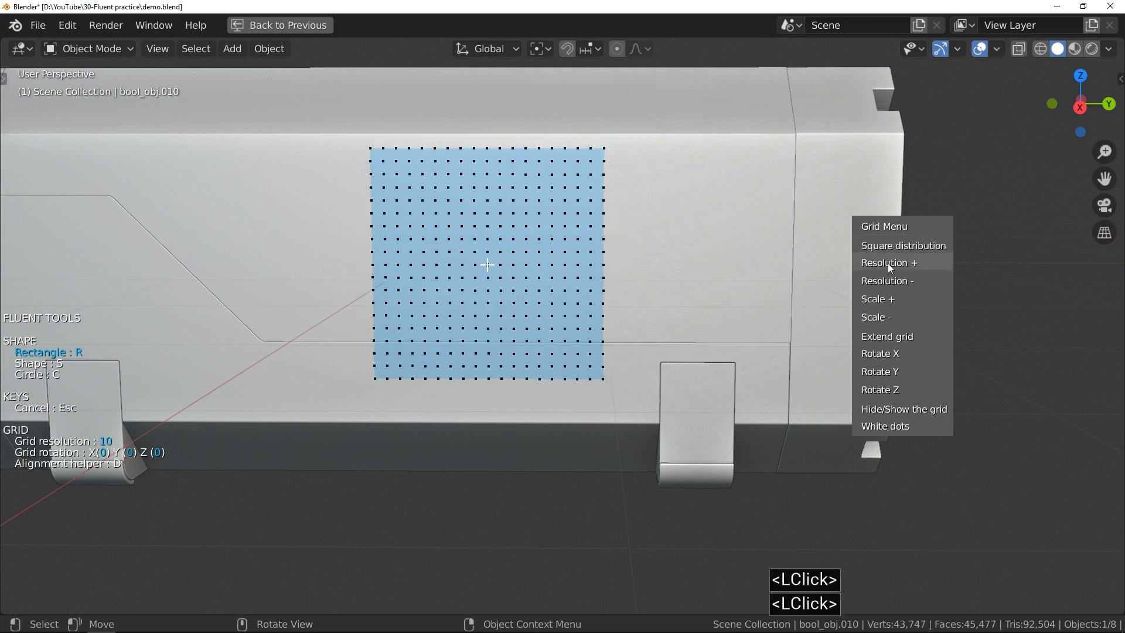
pyautogui.click(890, 282)
pyautogui.doubleClick(892, 300)
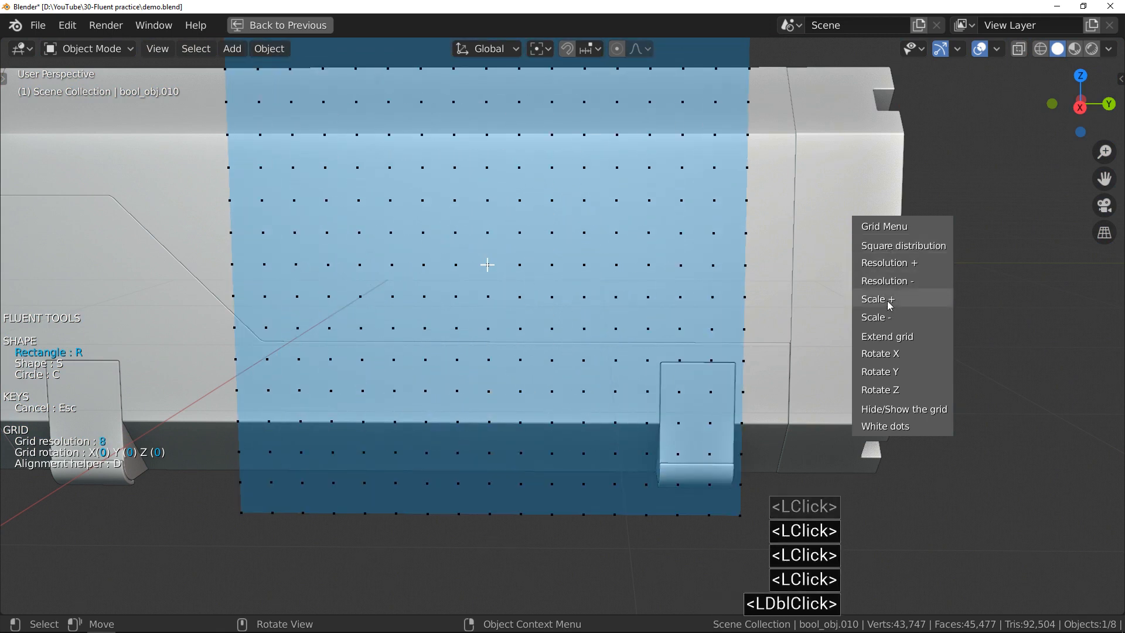
# - Draw a four-point cut shape on the side face with a vertical end near the end cap and a slanted opposite end
pyautogui.press('s')
pyautogui.click(648, 299)
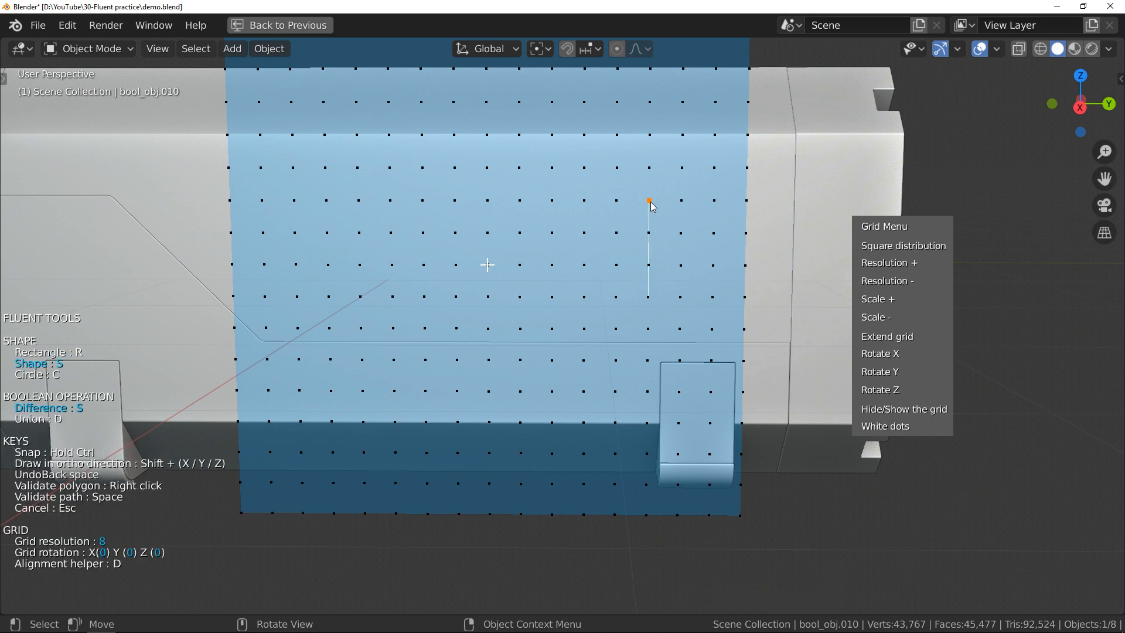
pyautogui.click(649, 201)
pyautogui.click(262, 201)
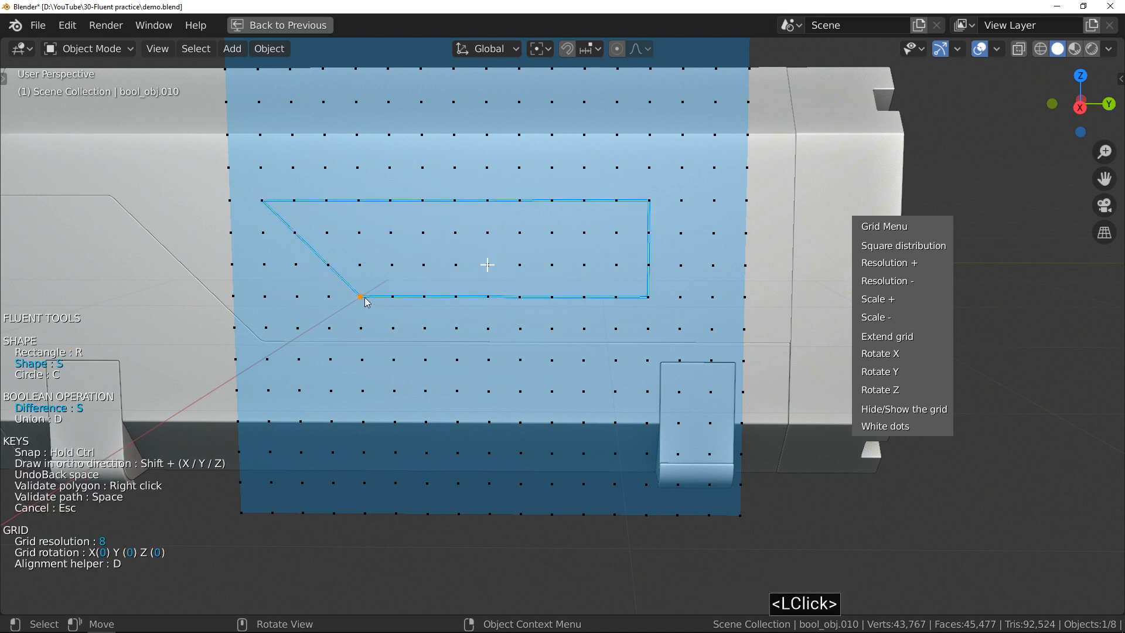
pyautogui.click(360, 297)
pyautogui.rightClick(361, 297)
pyautogui.click(346, 294)
# - Scale up the whole cutter face in Edit Mode so the recess fills more of the side panel
pyautogui.moveTo(345, 294); pyautogui.dragTo(548, 301, button='middle')
pyautogui.press('Tab')
pyautogui.press('a')
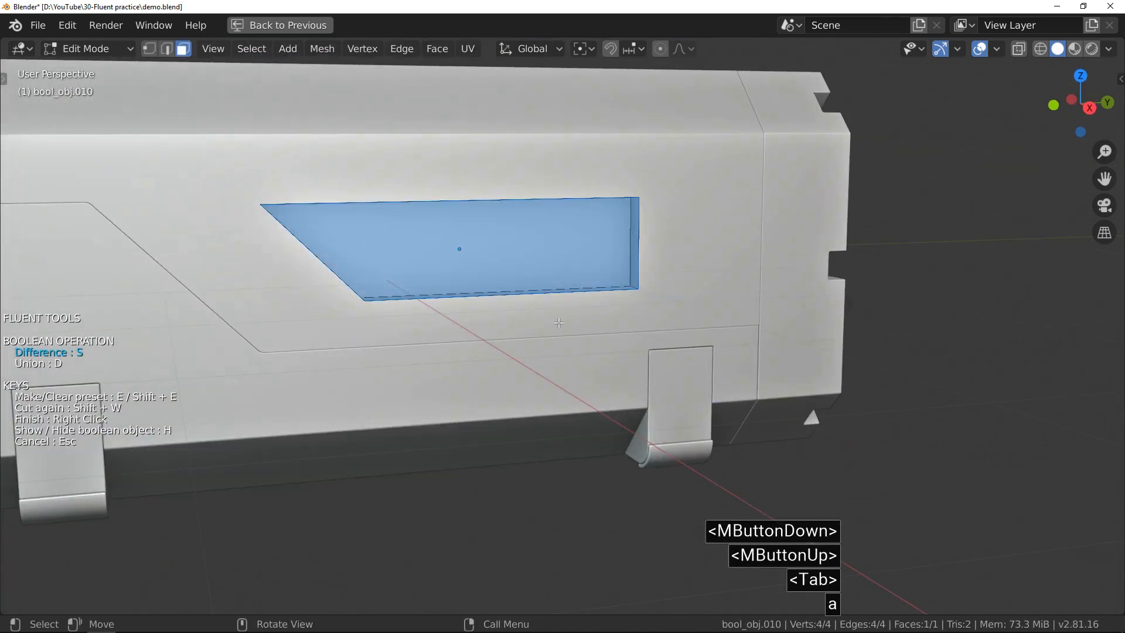
pyautogui.press('s')
pyautogui.click(554, 303)
# - Adjust the cutter face's height along Z and shift it about 0.15 m along local X toward its slanted end
pyautogui.moveTo(554, 303); pyautogui.dragTo(519, 287, button='middle')
pyautogui.press('g')
pyautogui.press('z')
pyautogui.click(533, 291)
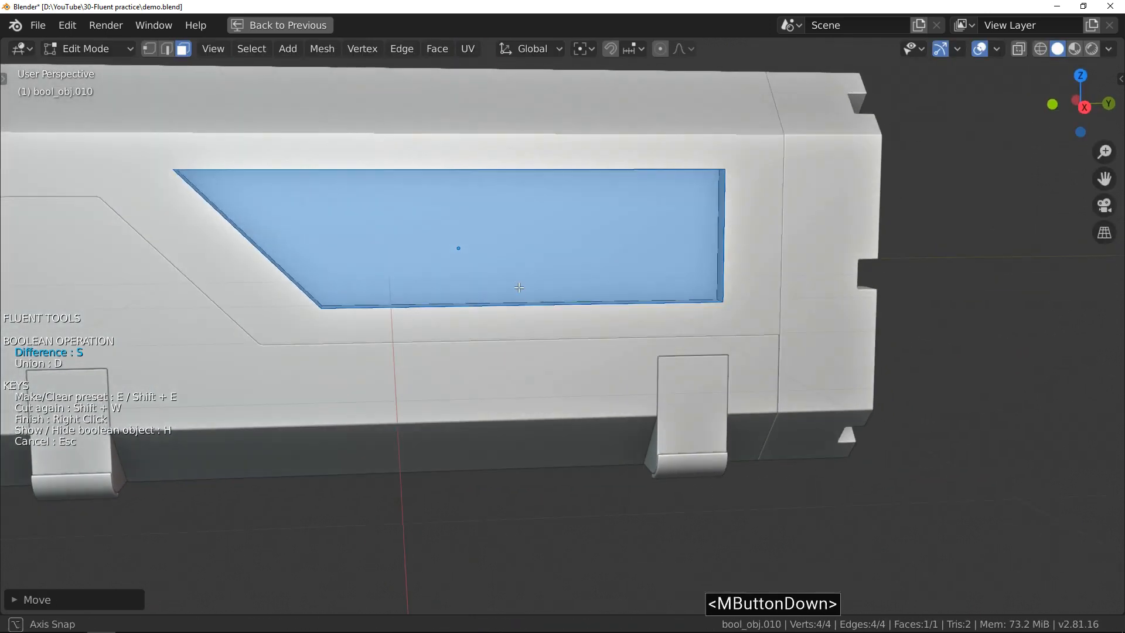
pyautogui.press('g')
pyautogui.press('x')
pyautogui.press('x')
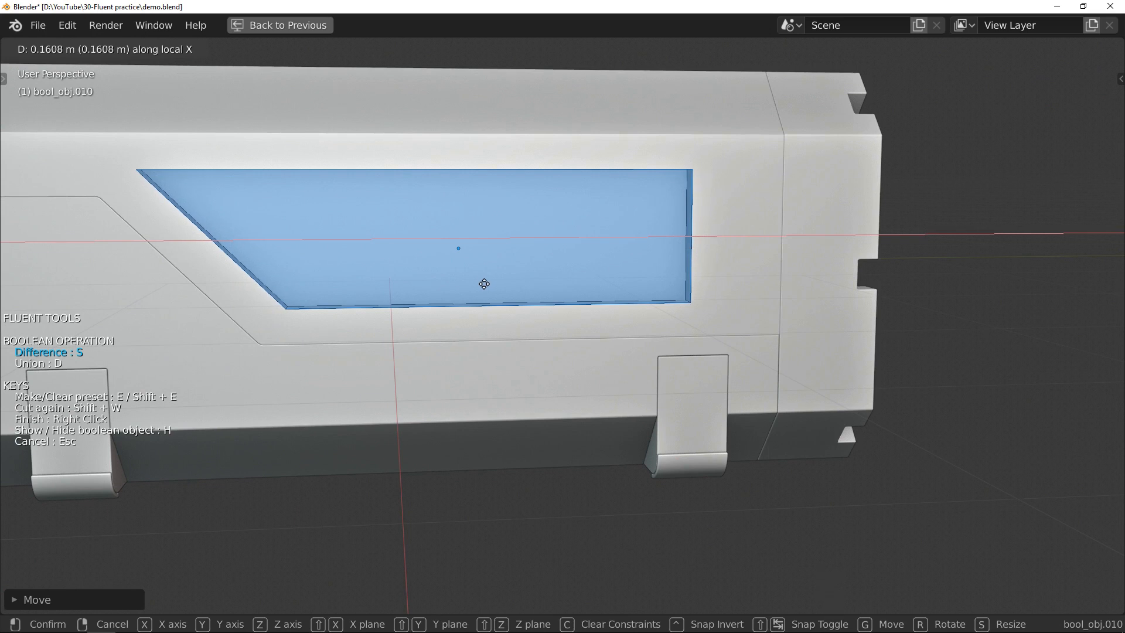
pyautogui.click(487, 284)
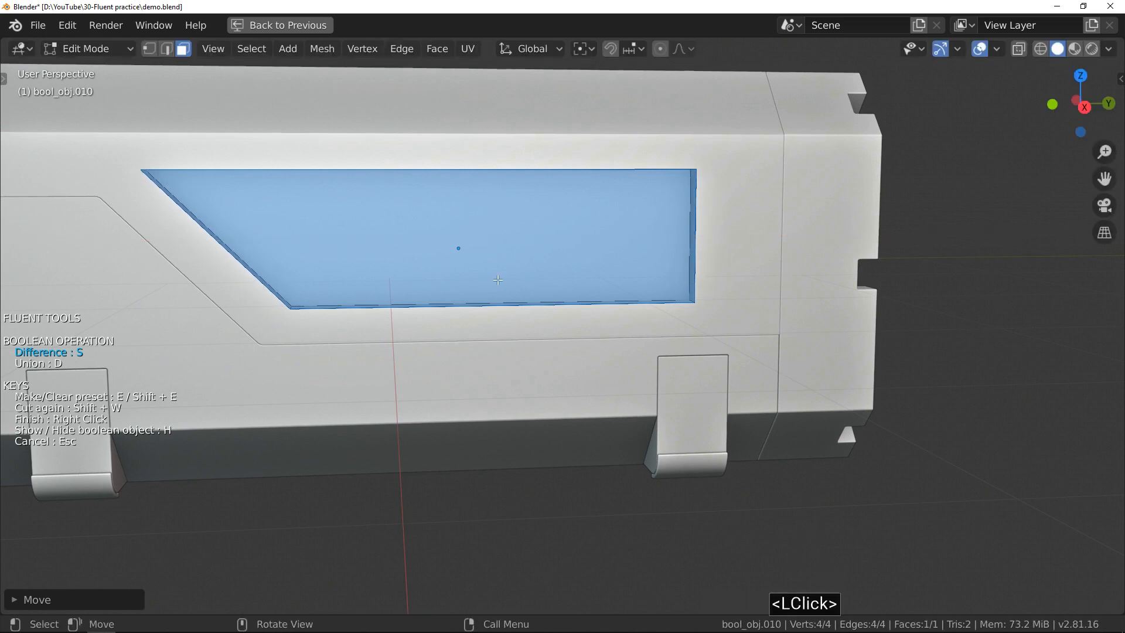
# - Move the two vertices of the cutter's vertical end along local X toward the end cap, and leave Edit Mode
pyautogui.click(149, 49)
pyautogui.click(693, 304)
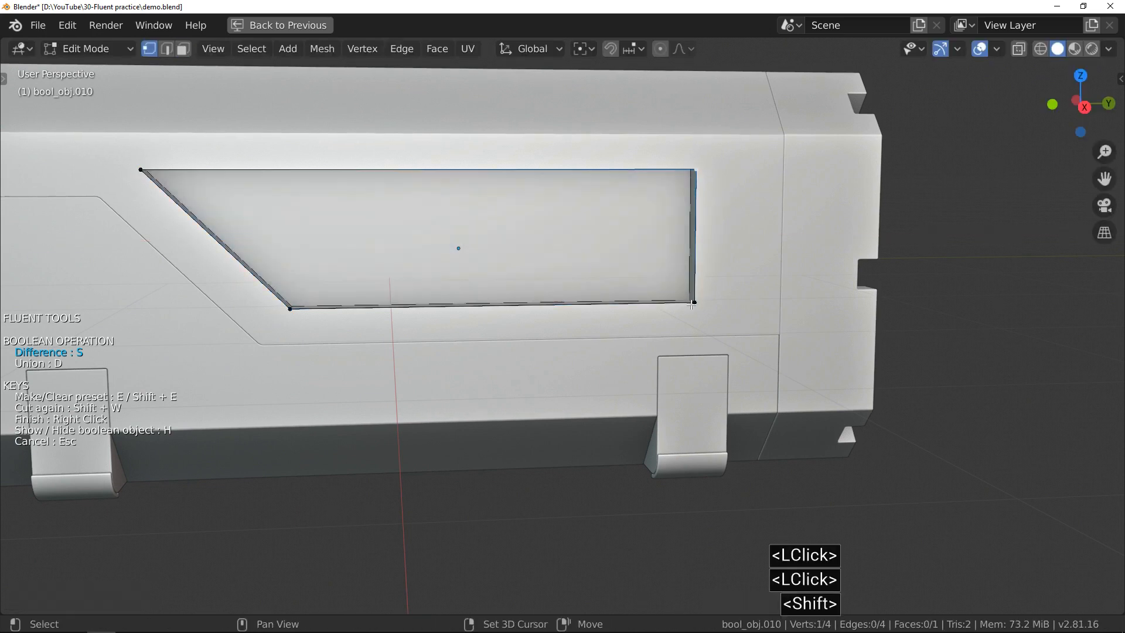
pyautogui.press('g')
pyautogui.press('x')
pyautogui.press('x')
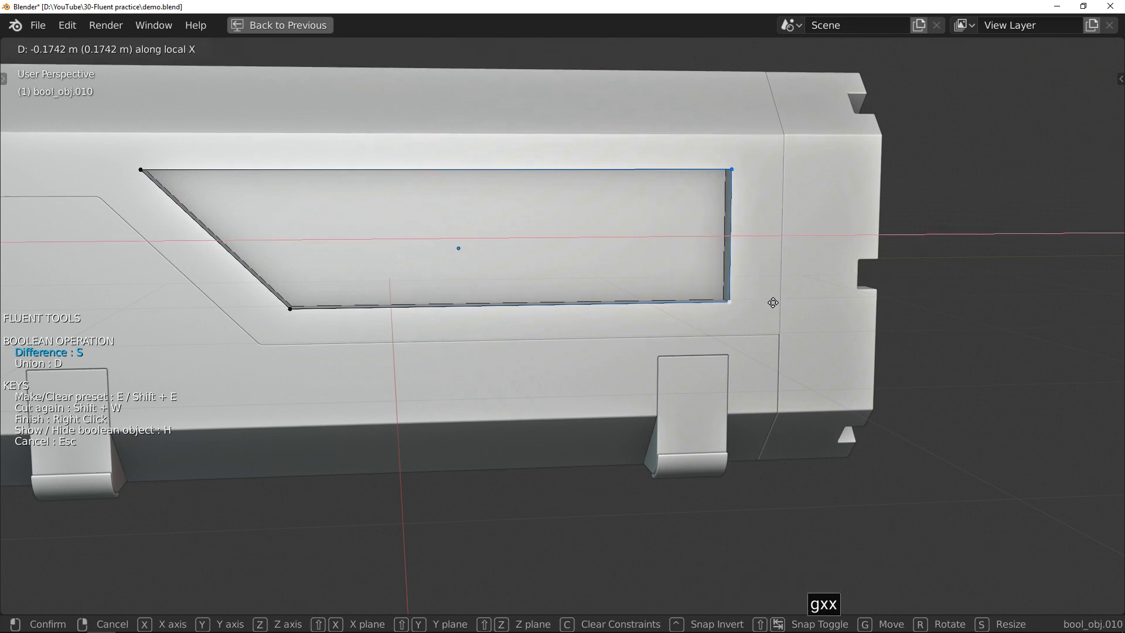
pyautogui.click(751, 303)
pyautogui.press('Tab')
# - Round the recess cutter's corners with a first bevel of about 0.074
pyautogui.moveTo(629, 247); pyautogui.dragTo(589, 279, button='middle')
pyautogui.click(582, 258)
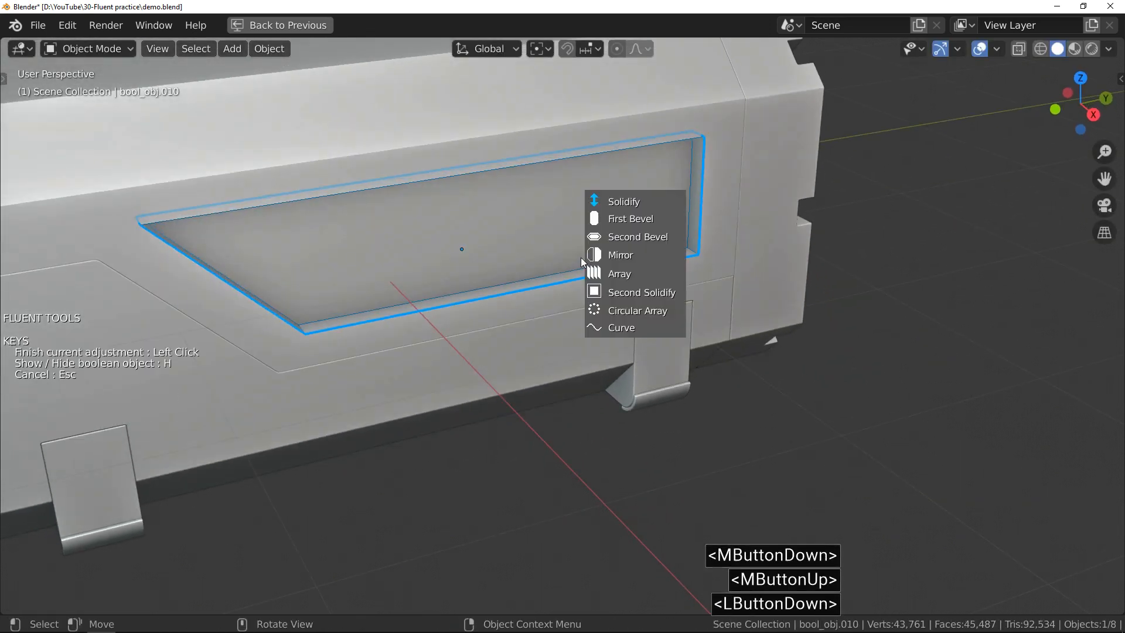
pyautogui.click(626, 220)
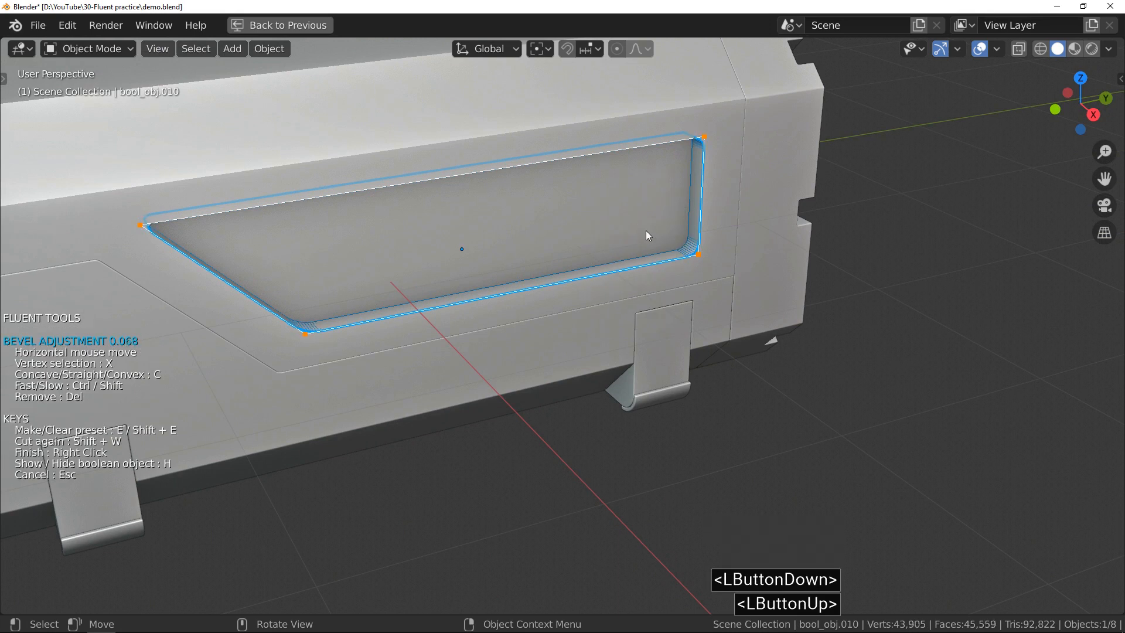
pyautogui.click(648, 235)
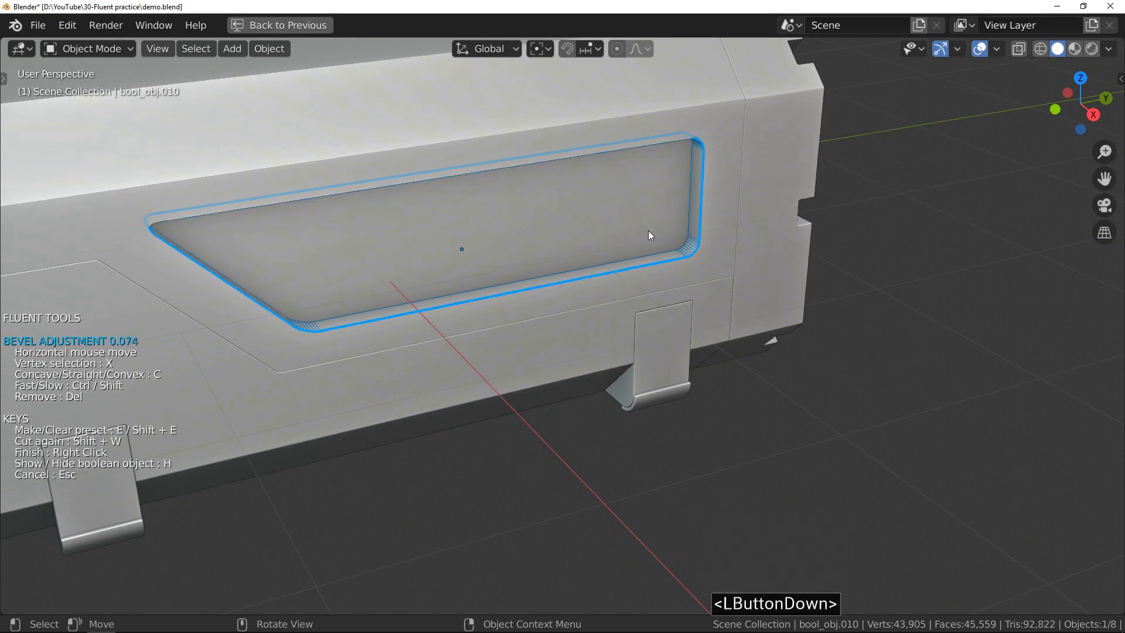
# - Set the recess cutter's Solidify thickness to about 0.29 and shift its offset outward from the side face
pyautogui.click(702, 184)
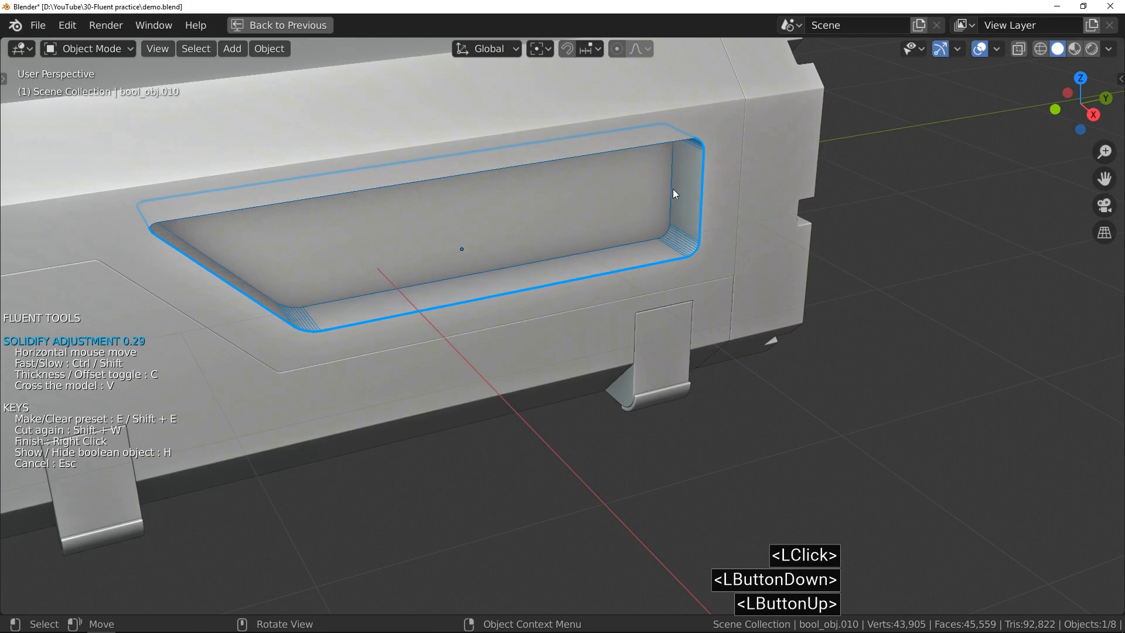
pyautogui.press('c')
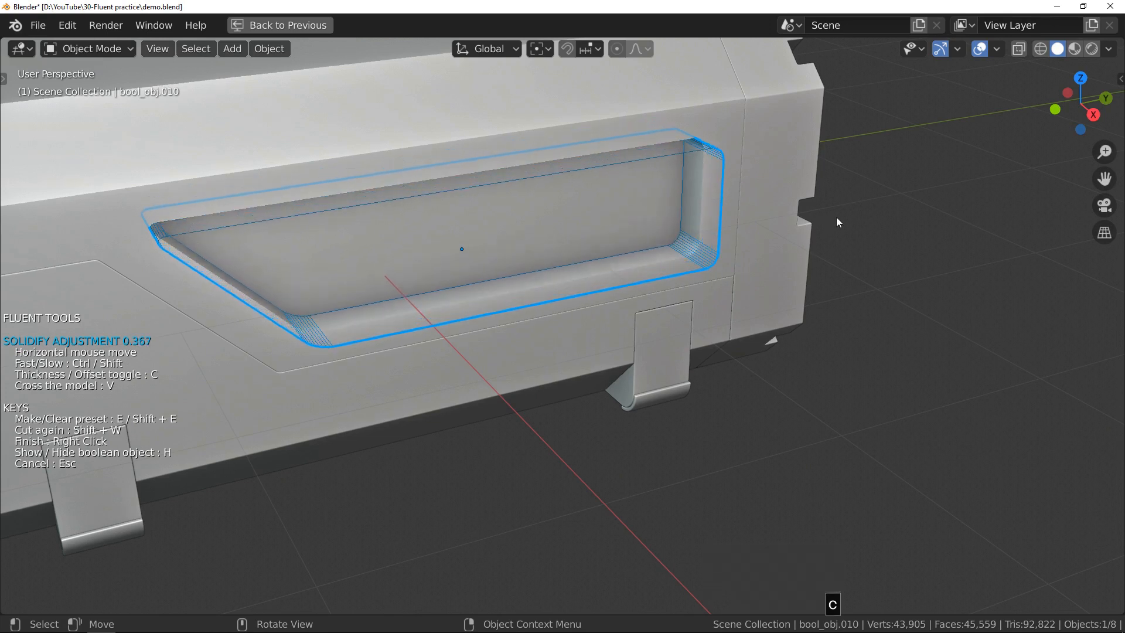
pyautogui.click(872, 240)
# - Add a straight second bevel of about 0.034 along the recess's inner bottom edges
pyautogui.keyDown('ctrl'); pyautogui.moveTo(708, 249); pyautogui.dragTo(707, 207, button='middle'); pyautogui.keyUp('ctrl')
pyautogui.moveTo(707, 207); pyautogui.dragTo(760, 230)
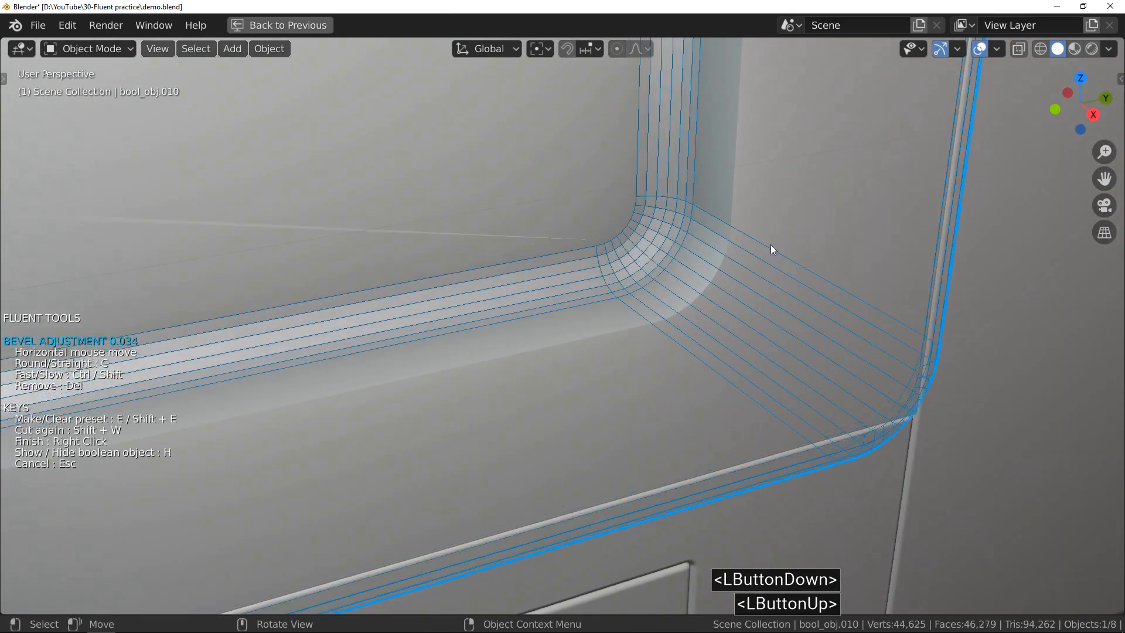
pyautogui.press('c')
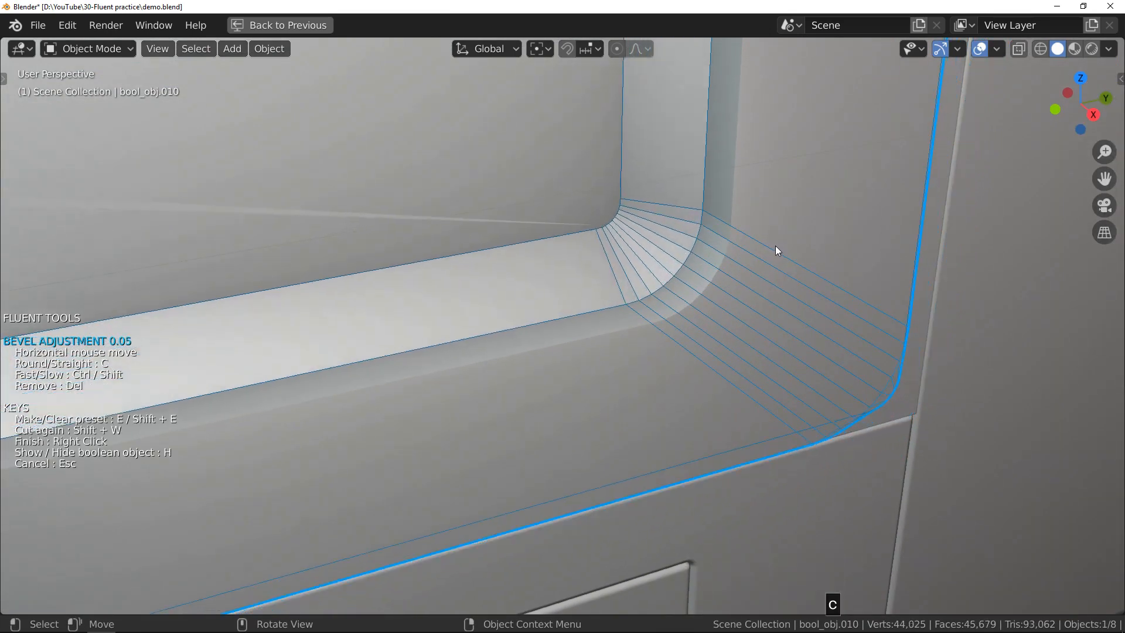
pyautogui.click(771, 249)
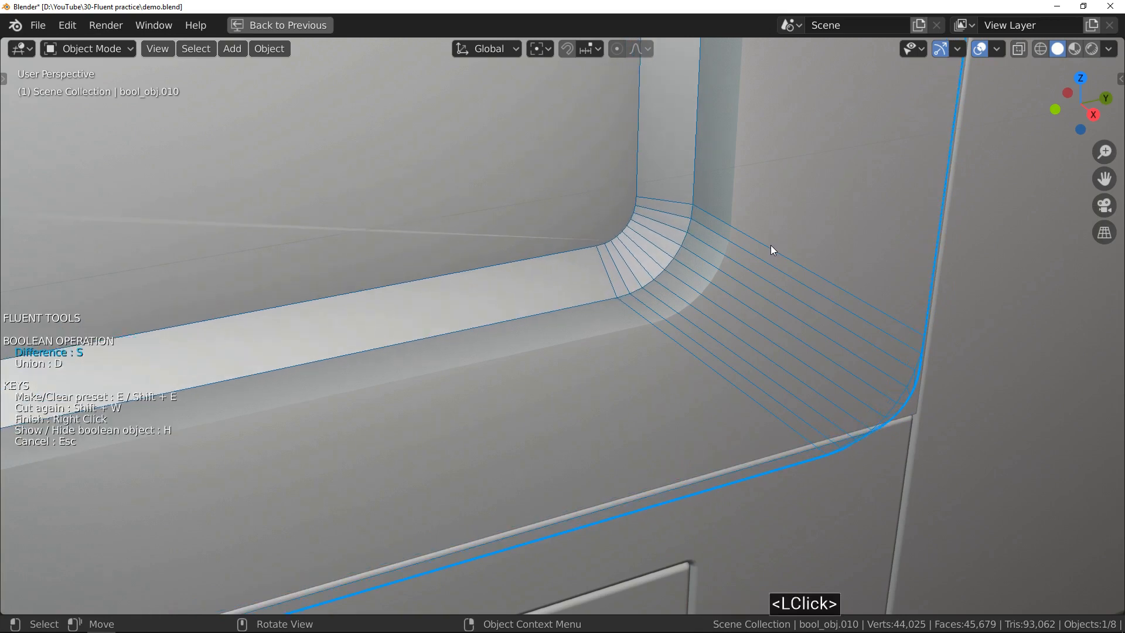
# - Readjust the recess cutter's Solidify offset relative to the side face
pyautogui.moveTo(710, 337); pyautogui.dragTo(760, 274)
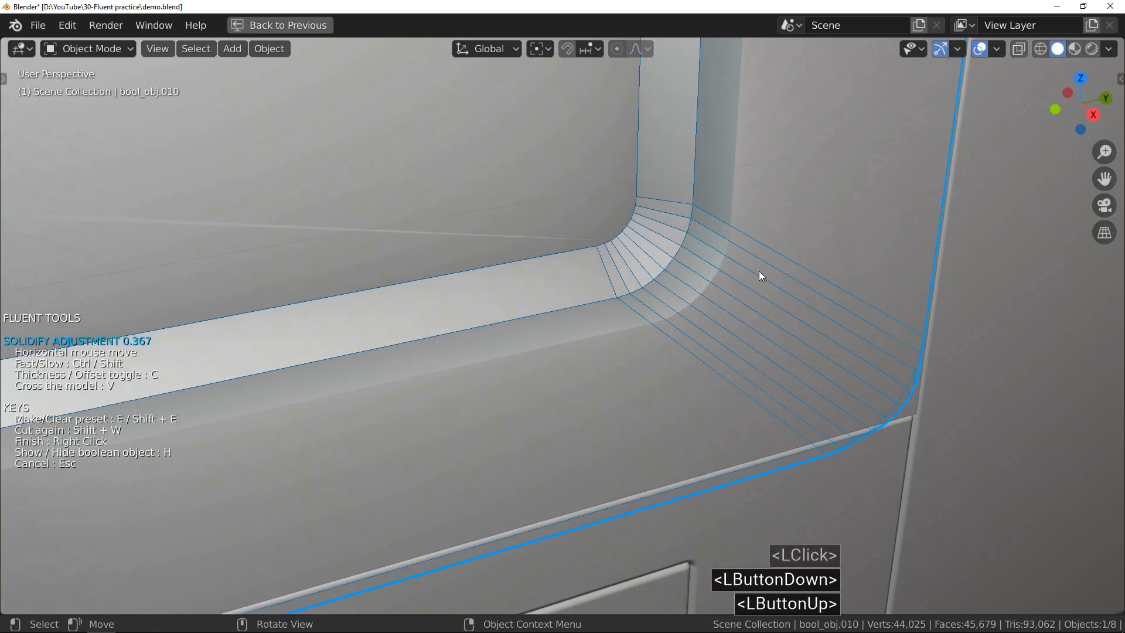
pyautogui.press('c')
pyautogui.click(821, 284)
# - Increase the first bevel to about 0.19 at only the sharp corner vertex of the recess cutter, and finish the cut
pyautogui.keyDown('ctrl'); pyautogui.moveTo(822, 282); pyautogui.dragTo(490, 261, button='middle'); pyautogui.keyUp('ctrl')
pyautogui.moveTo(234, 244); pyautogui.dragTo(288, 218, button='middle')
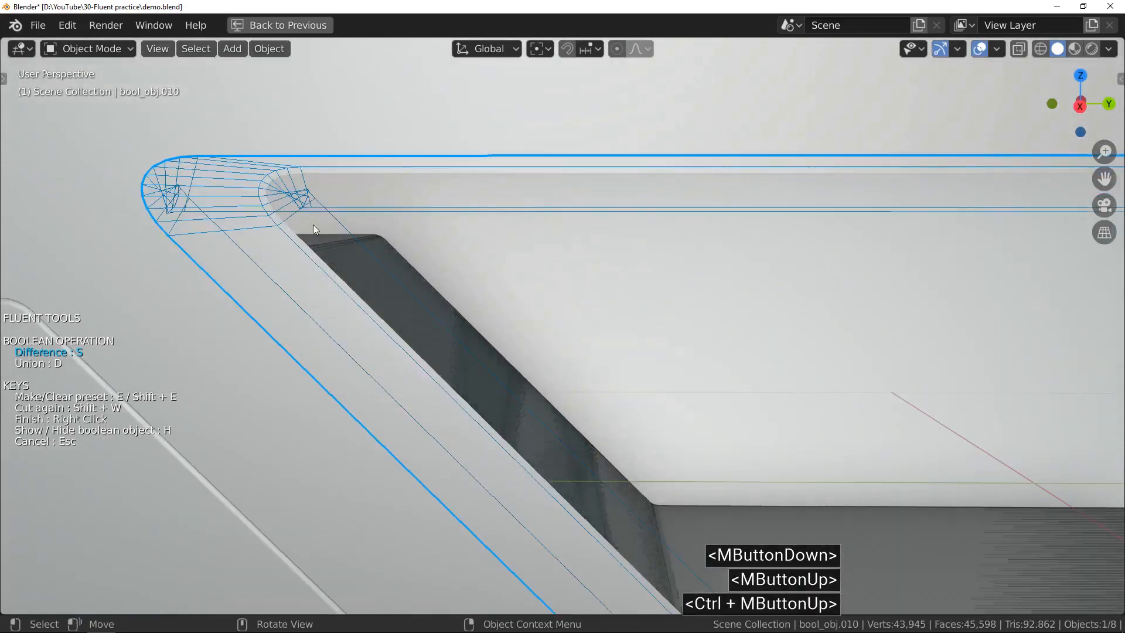
pyautogui.moveTo(407, 212); pyautogui.dragTo(449, 168)
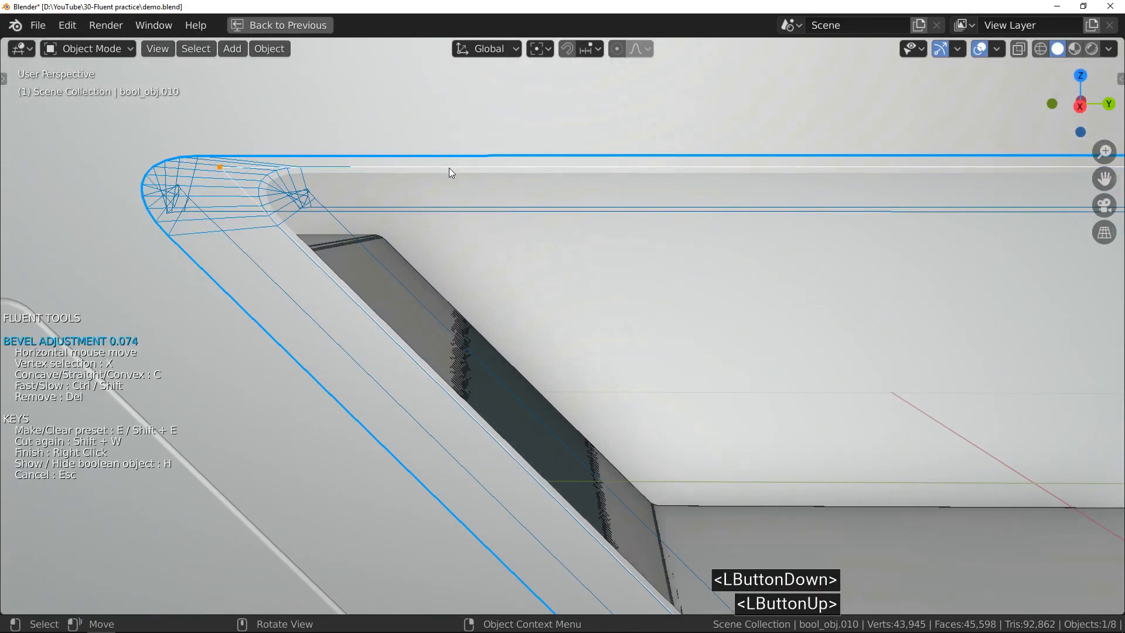
pyautogui.press('x')
pyautogui.press('x')
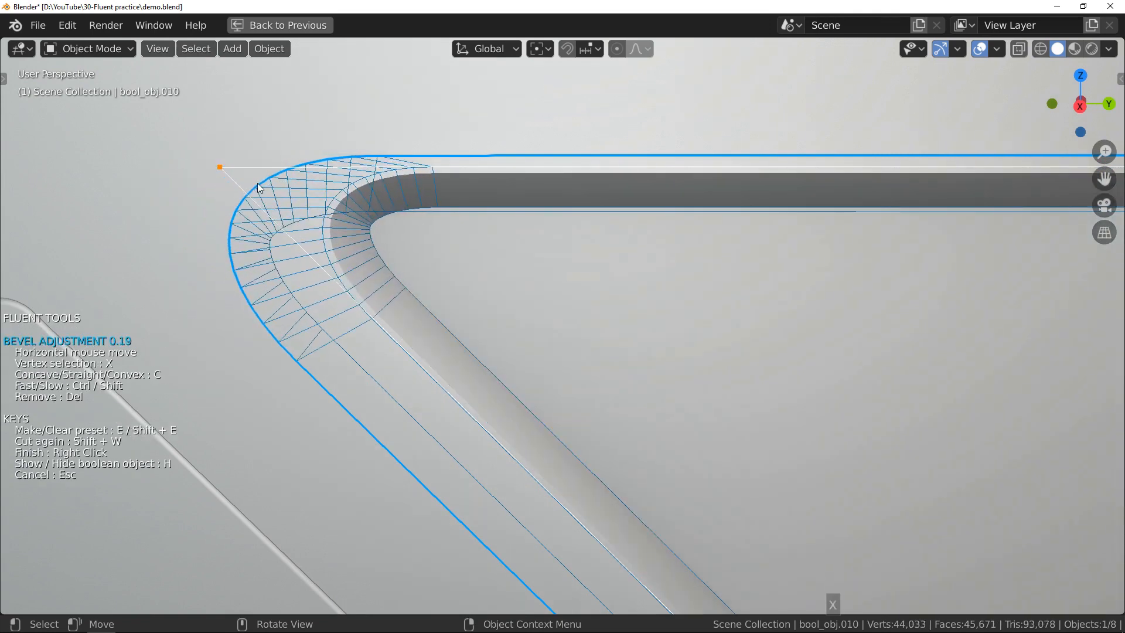
pyautogui.click(249, 185)
pyautogui.keyDown('ctrl'); pyautogui.moveTo(249, 185); pyautogui.dragTo(561, 273, button='middle'); pyautogui.keyUp('ctrl')
pyautogui.click(604, 280)
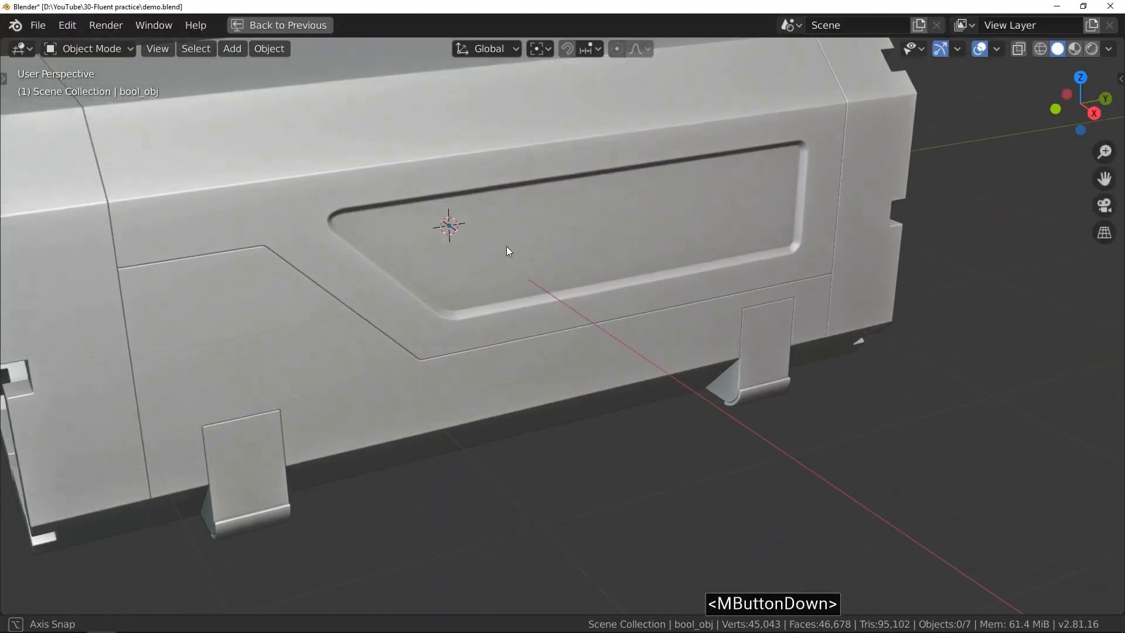
# - Draw a narrow rectangular Cut/Add shape from its center on the body slice's sloped face, using the grid for placement
pyautogui.moveTo(508, 247); pyautogui.dragTo(494, 256, button='middle')
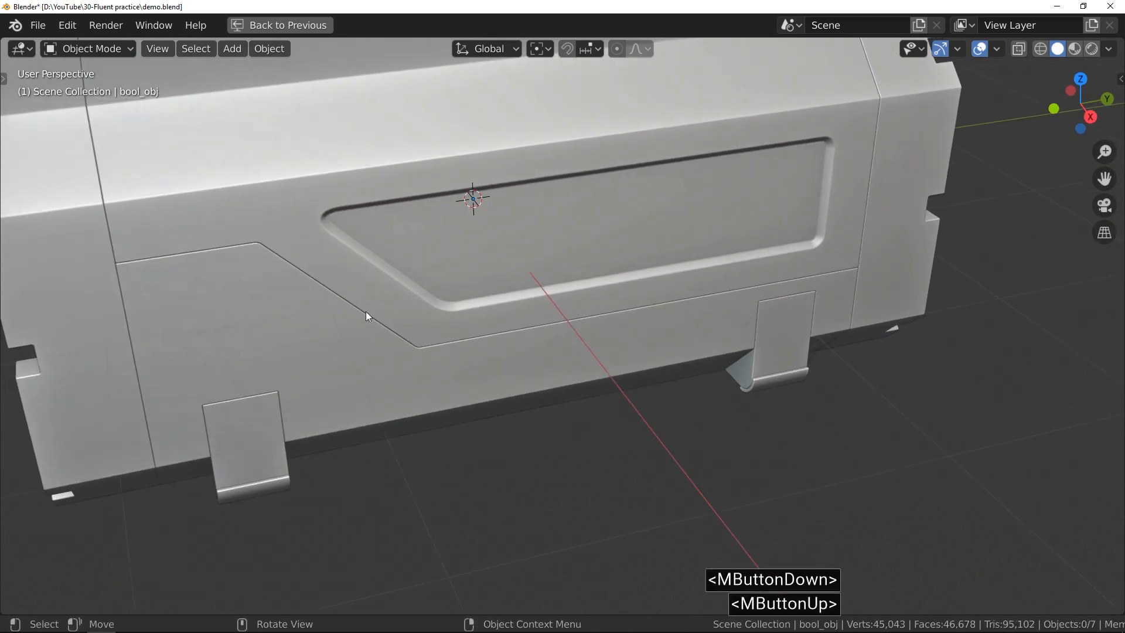
pyautogui.keyDown('shift'); pyautogui.moveTo(331, 237); pyautogui.dragTo(476, 279, button='middle'); pyautogui.keyUp('shift')
pyautogui.click(476, 280)
pyautogui.press('f')
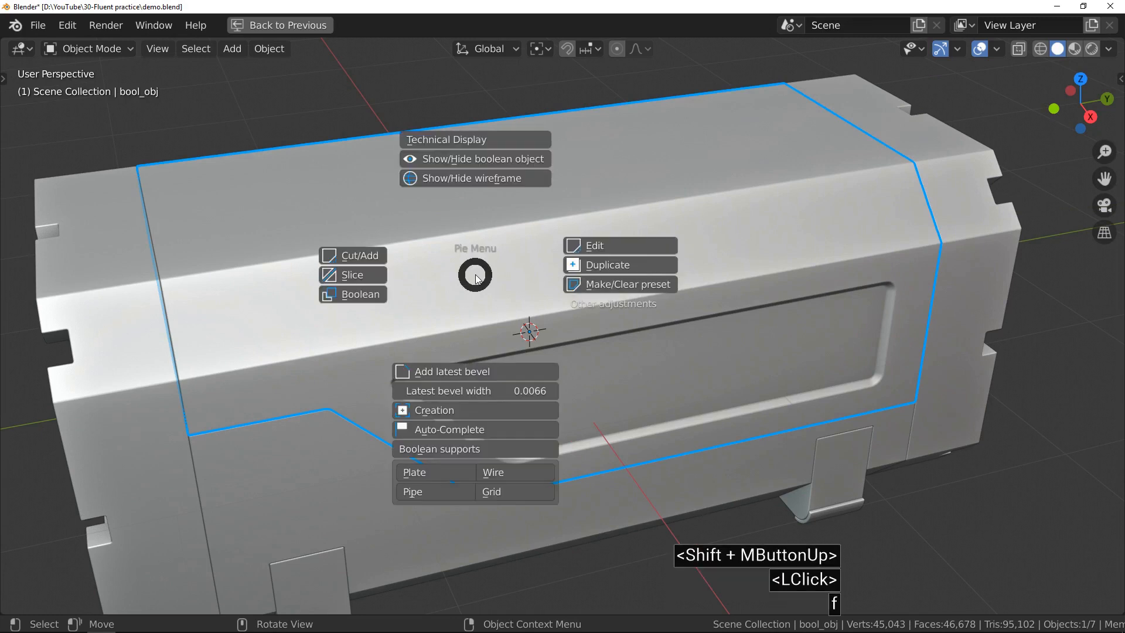
pyautogui.click(381, 261)
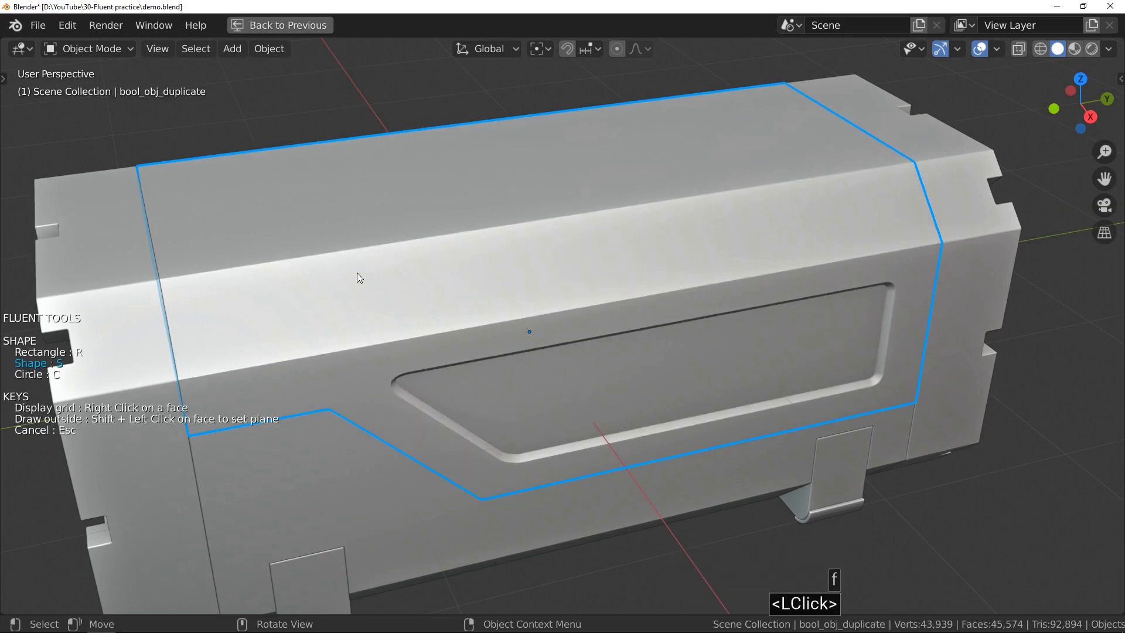
pyautogui.rightClick(358, 281)
pyautogui.moveTo(358, 281)
pyautogui.mouseDown(button='middle')
pyautogui.moveTo(442, 266)
pyautogui.moveTo(292, 309)
pyautogui.moveTo(281, 294)
pyautogui.mouseUp(button='middle')
pyautogui.press('r')
pyautogui.click(277, 308)
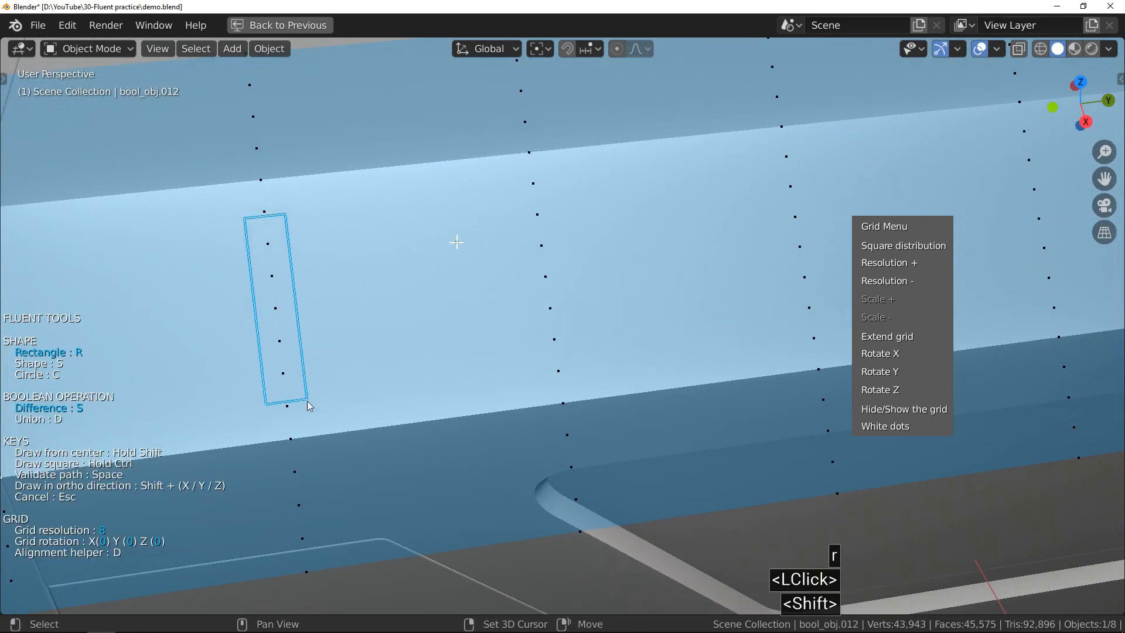
pyautogui.keyDown('shift'); pyautogui.click(324, 401); pyautogui.keyUp('shift')
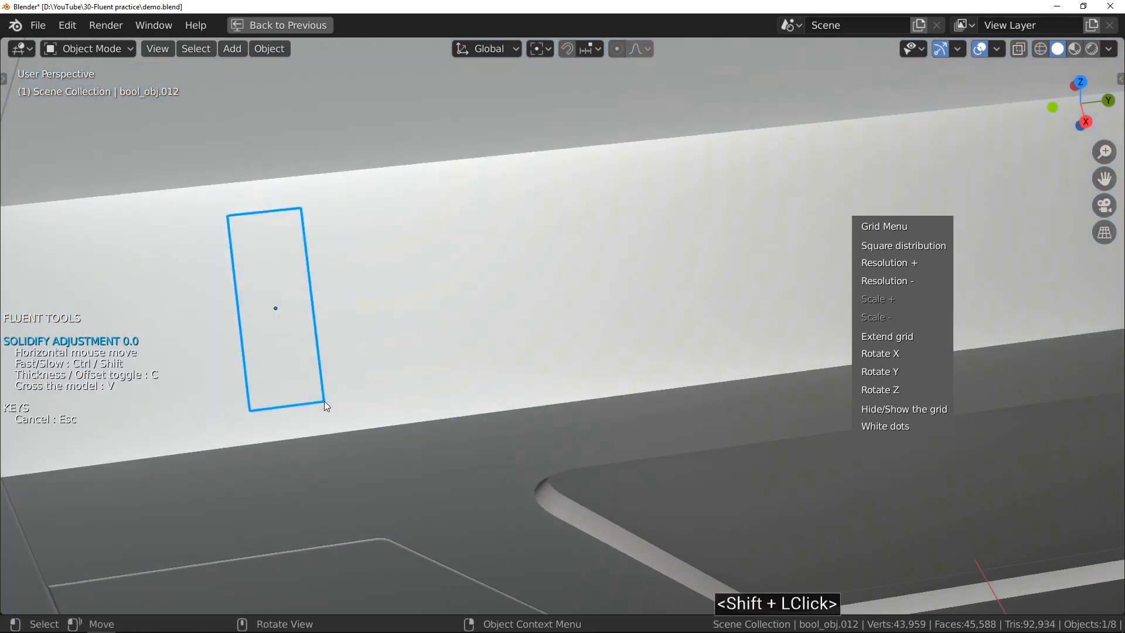
# - Sink the rectangular slot into the sloped face with a Solidify thickness of about 0.067
pyautogui.moveTo(381, 325); pyautogui.dragTo(463, 258, button='middle')
pyautogui.moveTo(463, 258); pyautogui.dragTo(496, 233)
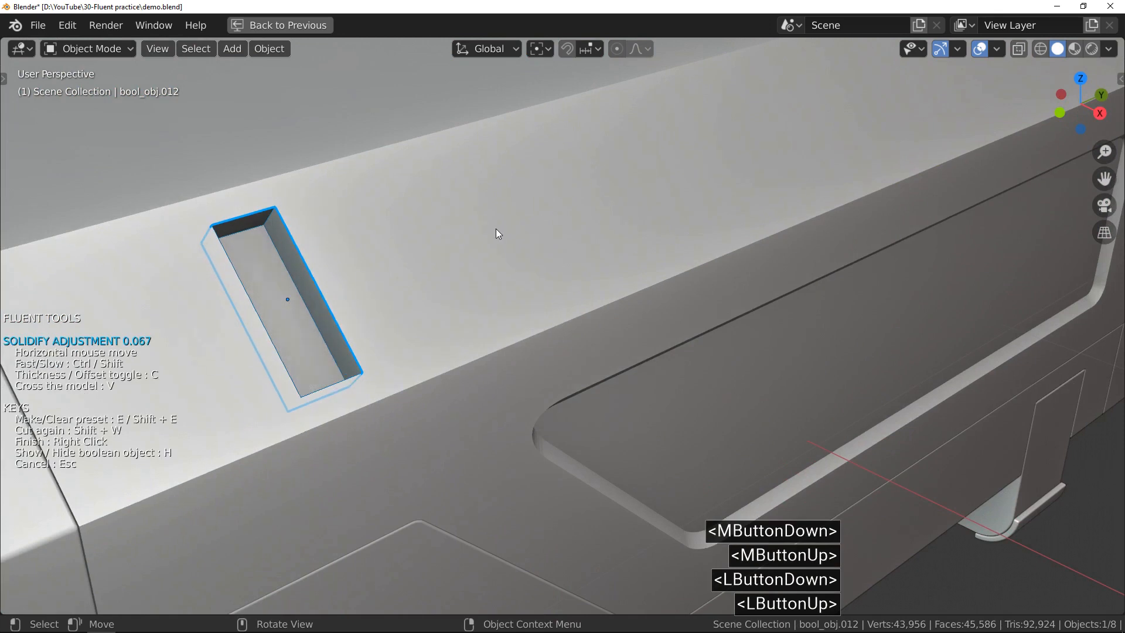
pyautogui.click(490, 227)
# - Array the slot cutter along the sloped face into an evenly spaced row of 13 slots
pyautogui.scroll(-4, 323, 234)
pyautogui.keyDown('ctrl'); pyautogui.moveTo(322, 234); pyautogui.dragTo(449, 192, button='middle'); pyautogui.keyUp('ctrl')
pyautogui.click(449, 192)
pyautogui.click(464, 247)
pyautogui.click(226, 284)
pyautogui.press('s')
pyautogui.press('s')
pyautogui.click(620, 258)
# - Round the slots' four corners with a first bevel of about 0.044
pyautogui.moveTo(620, 258); pyautogui.dragTo(471, 151, button='middle')
pyautogui.click(471, 151)
pyautogui.press('shift')
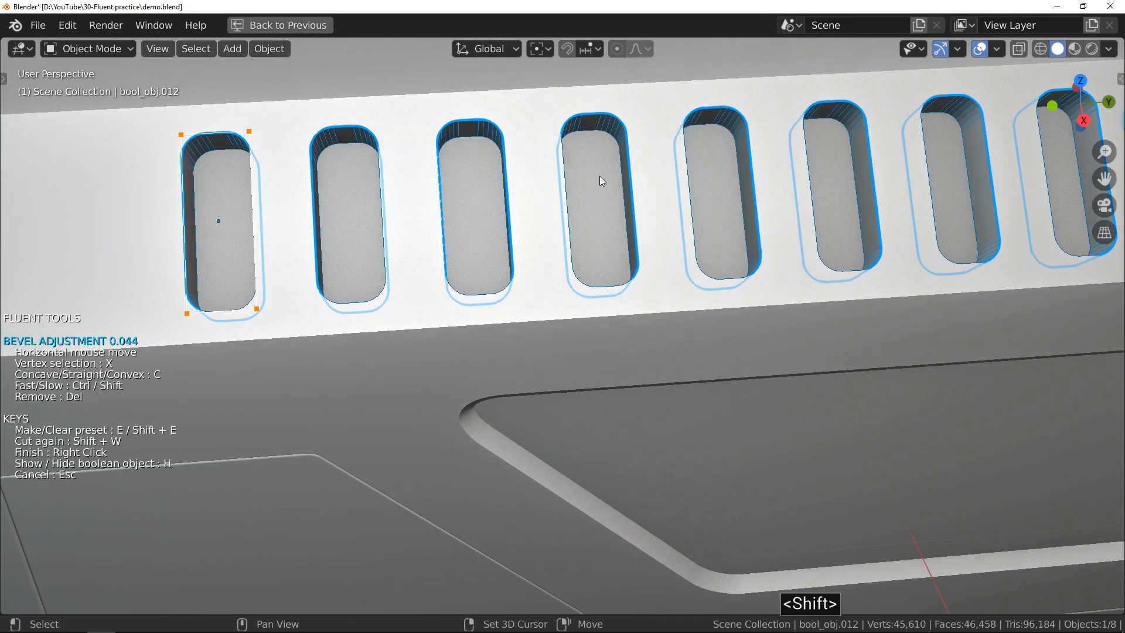
pyautogui.keyDown('shift'); pyautogui.click(593, 177); pyautogui.keyUp('shift')
# - Add a small second bevel along the slots' inner bottom edges, and finish the cut
pyautogui.moveTo(593, 178)
pyautogui.keyDown('ctrl'); pyautogui.mouseDown(button='middle')
pyautogui.moveTo(416, 211)
pyautogui.moveTo(508, 222)
pyautogui.moveTo(504, 201)
pyautogui.moveTo(604, 188)
pyautogui.mouseUp(button='middle'); pyautogui.keyUp('ctrl')
pyautogui.moveTo(603, 188); pyautogui.dragTo(604, 221)
pyautogui.click(425, 232)
pyautogui.moveTo(377, 246); pyautogui.dragTo(448, 184, button='middle')
pyautogui.rightClick(393, 223)
# - Show the body slice's wireframe and its boolean objects
pyautogui.press('f')
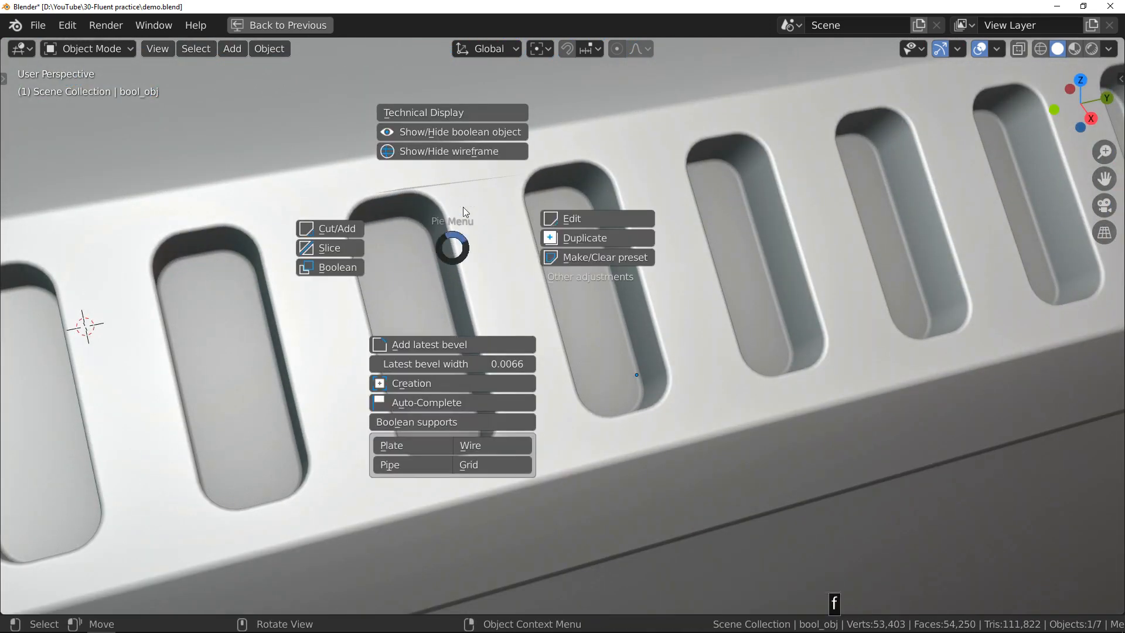
pyautogui.click(480, 150)
pyautogui.keyDown('ctrl'); pyautogui.moveTo(478, 178); pyautogui.dragTo(466, 189, button='middle'); pyautogui.keyUp('ctrl')
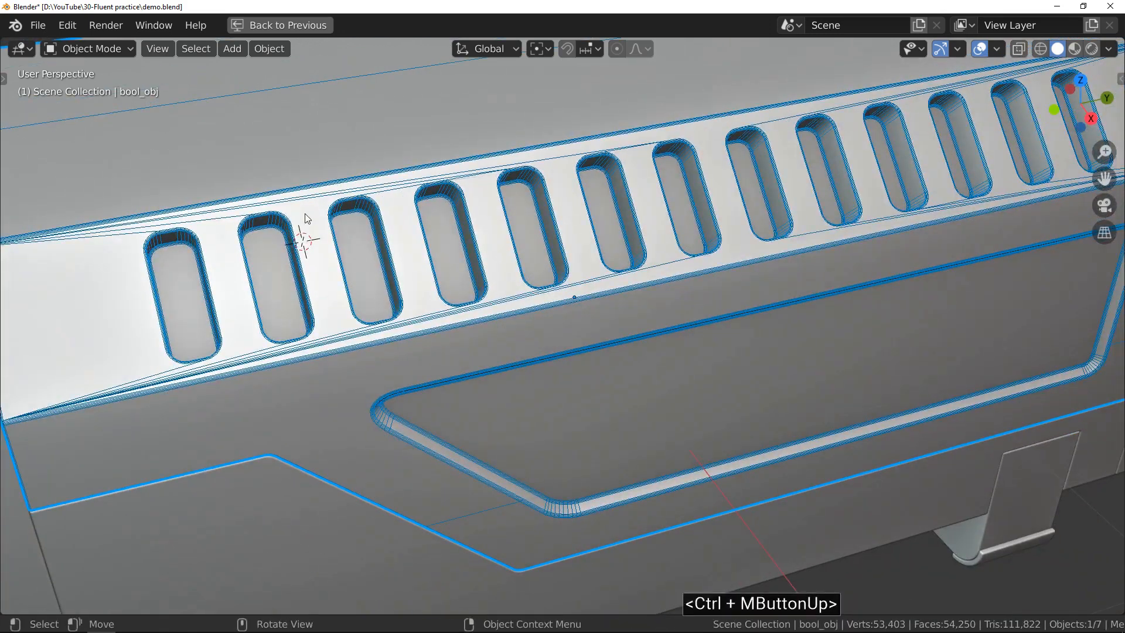
pyautogui.click(284, 223)
pyautogui.press('f')
pyautogui.click(350, 105)
# - Scale all of the slot cutter's geometry to about 0.80 along local X in Edit Mode, and return to Object Mode
pyautogui.click(366, 204)
pyautogui.moveTo(365, 208); pyautogui.dragTo(377, 217, button='middle')
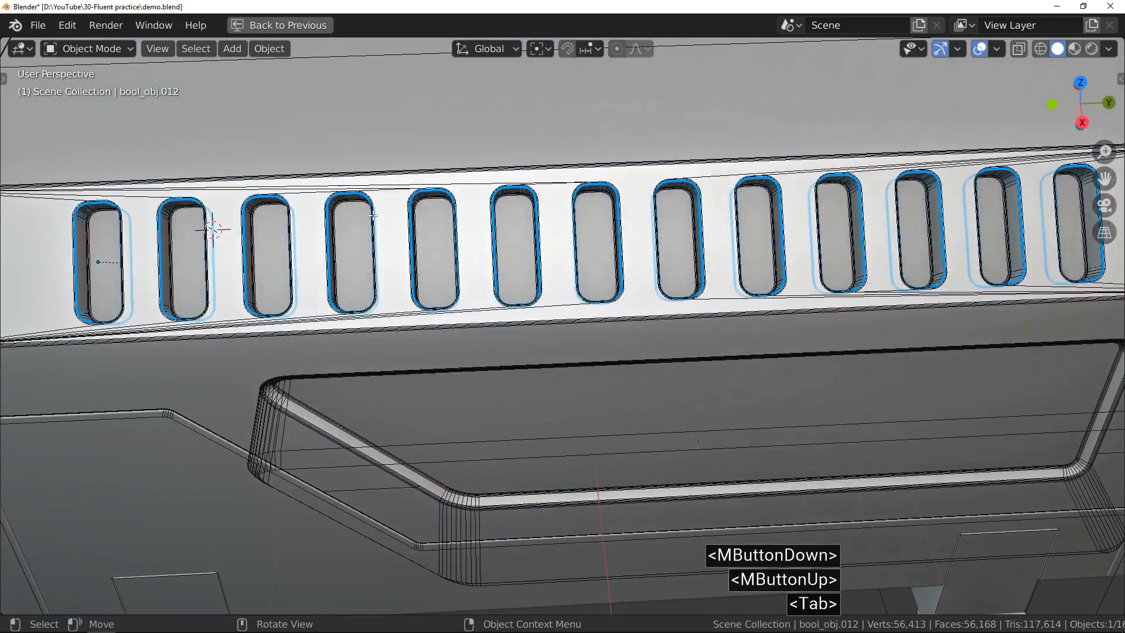
pyautogui.press('Tab')
pyautogui.press('a')
pyautogui.press('s')
pyautogui.press('x')
pyautogui.press('x')
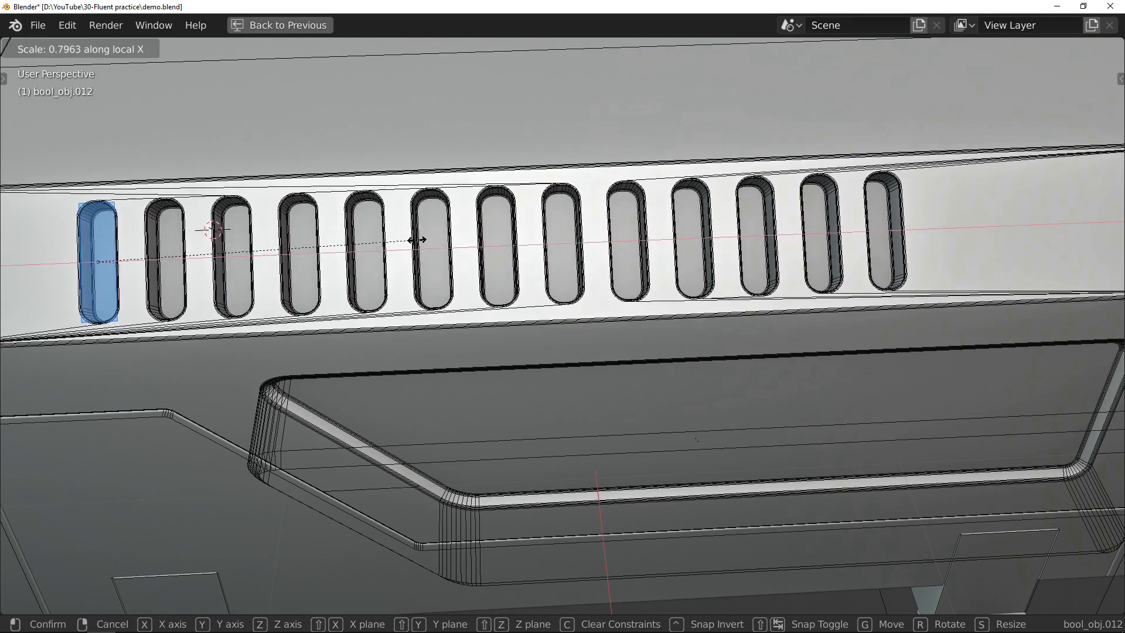
pyautogui.click(418, 239)
pyautogui.keyDown('ctrl'); pyautogui.moveTo(418, 239); pyautogui.dragTo(464, 248, button='middle'); pyautogui.keyUp('ctrl')
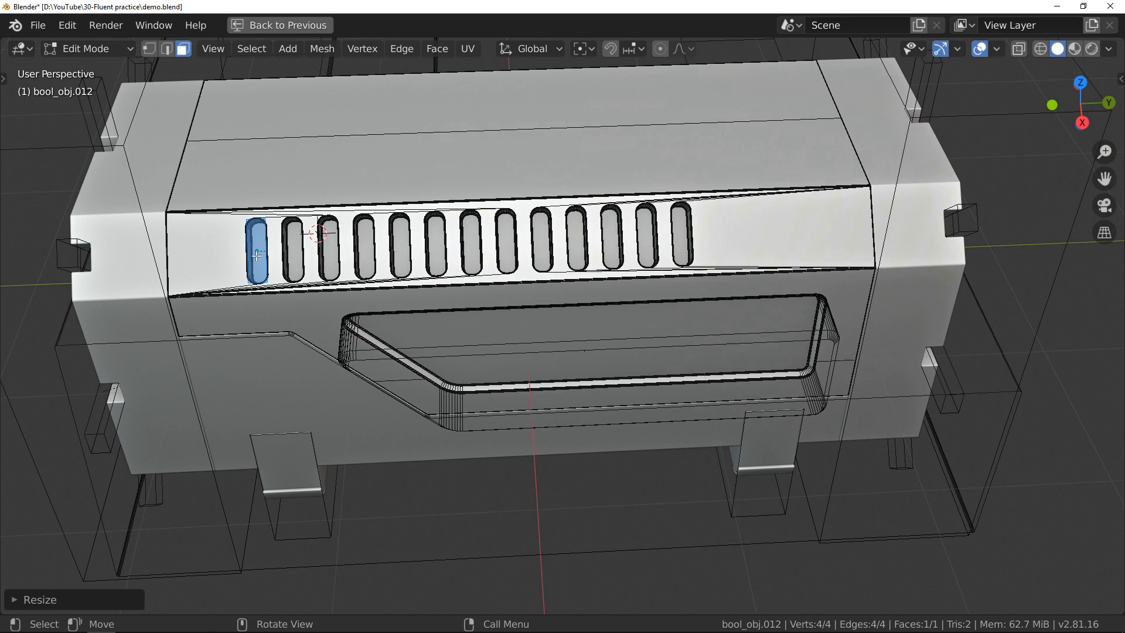
pyautogui.scroll(3, 257, 256)
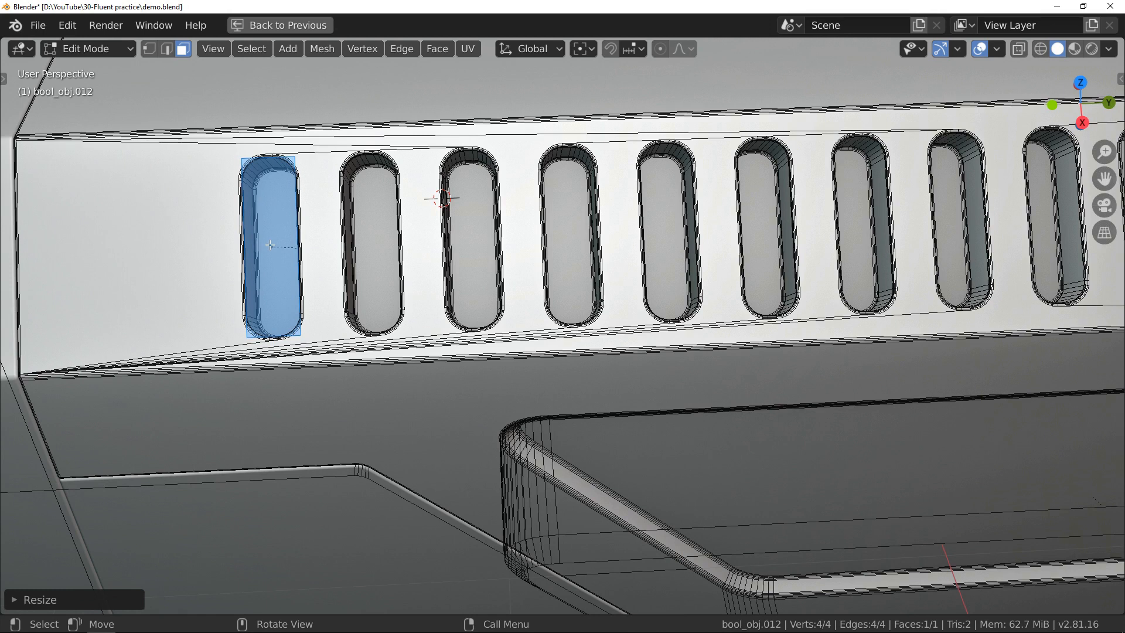
pyautogui.scroll(-2, 270, 244)
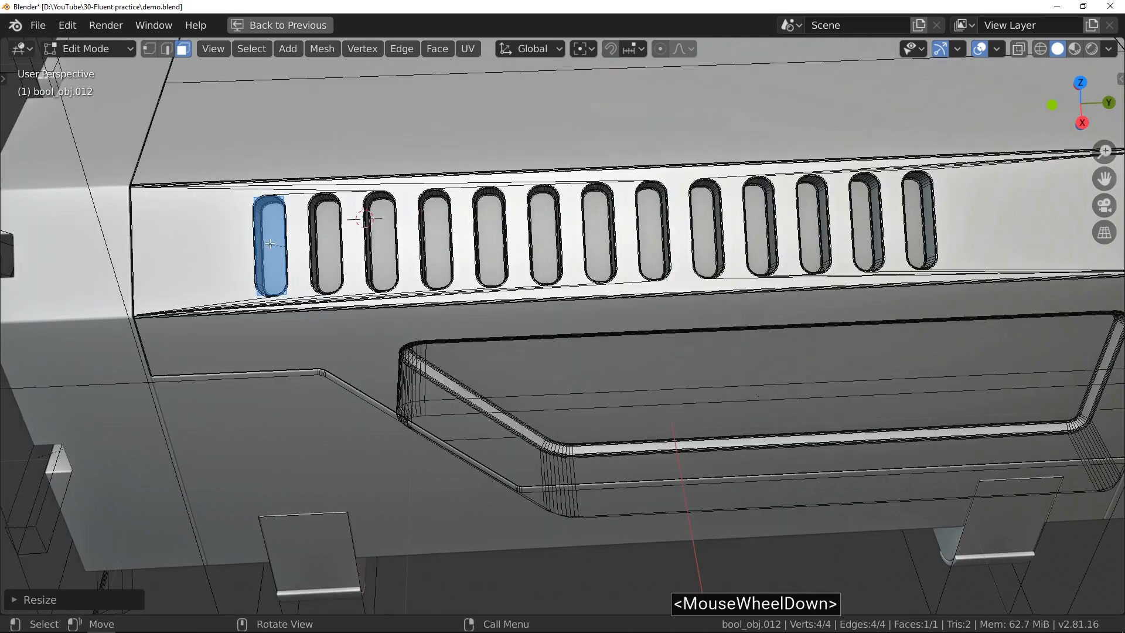
pyautogui.press('Tab')
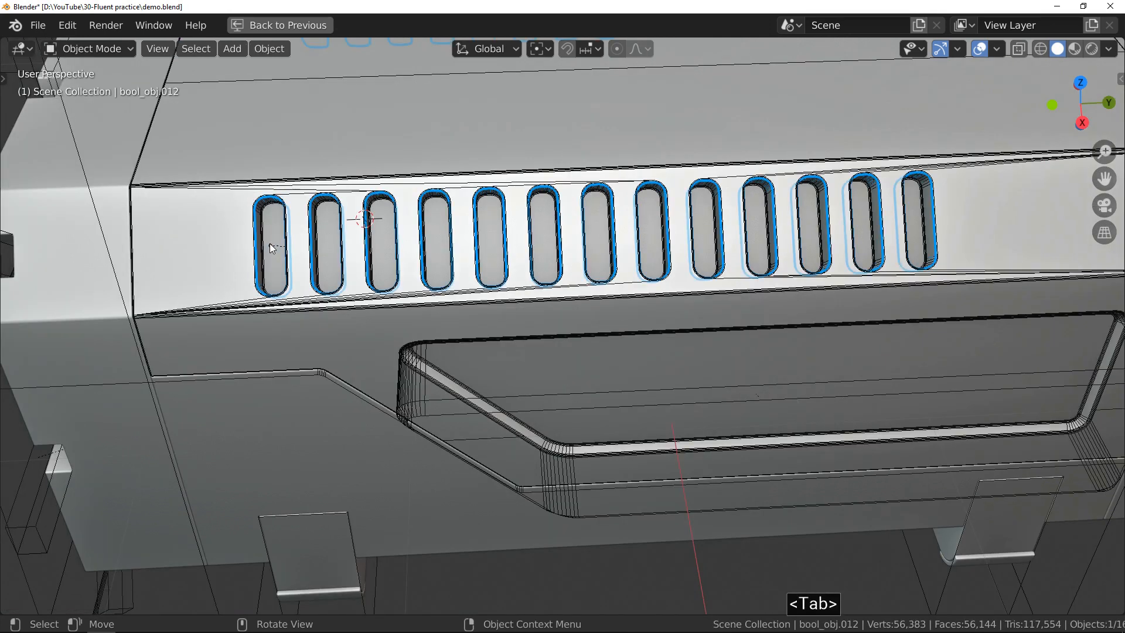
# - Move the slot cutter about -0.25 m along local X to center the row of slots on the body slice
pyautogui.scroll(-2, 270, 244)
pyautogui.press('g')
pyautogui.press('x')
pyautogui.press('x')
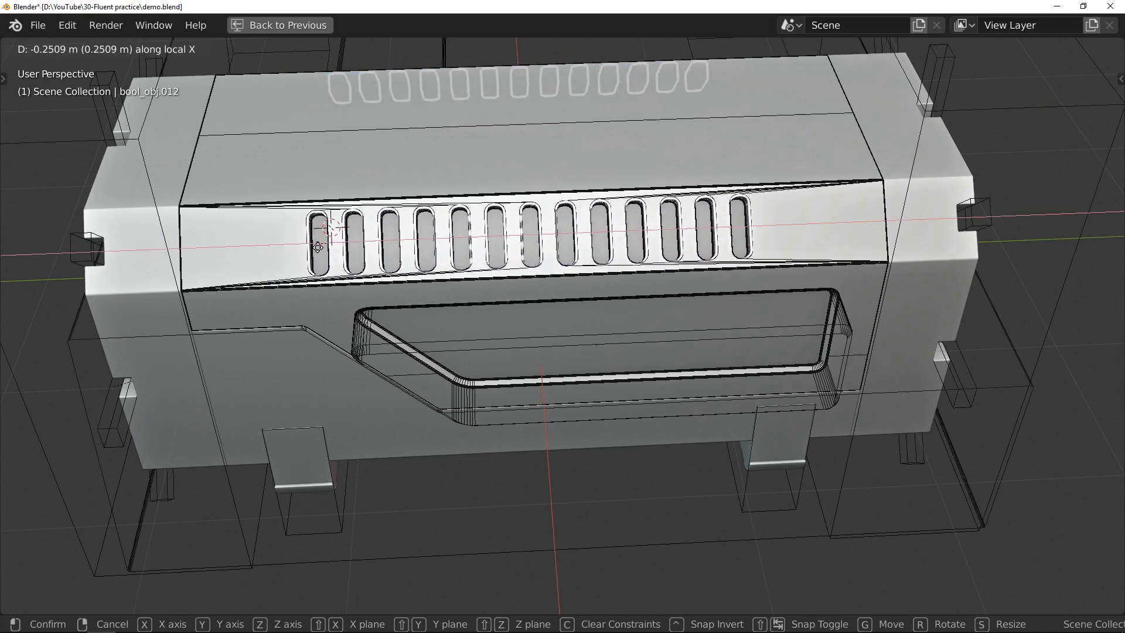
pyautogui.click(318, 247)
# - Select the body slice and hide its boolean objects
pyautogui.click(283, 249)
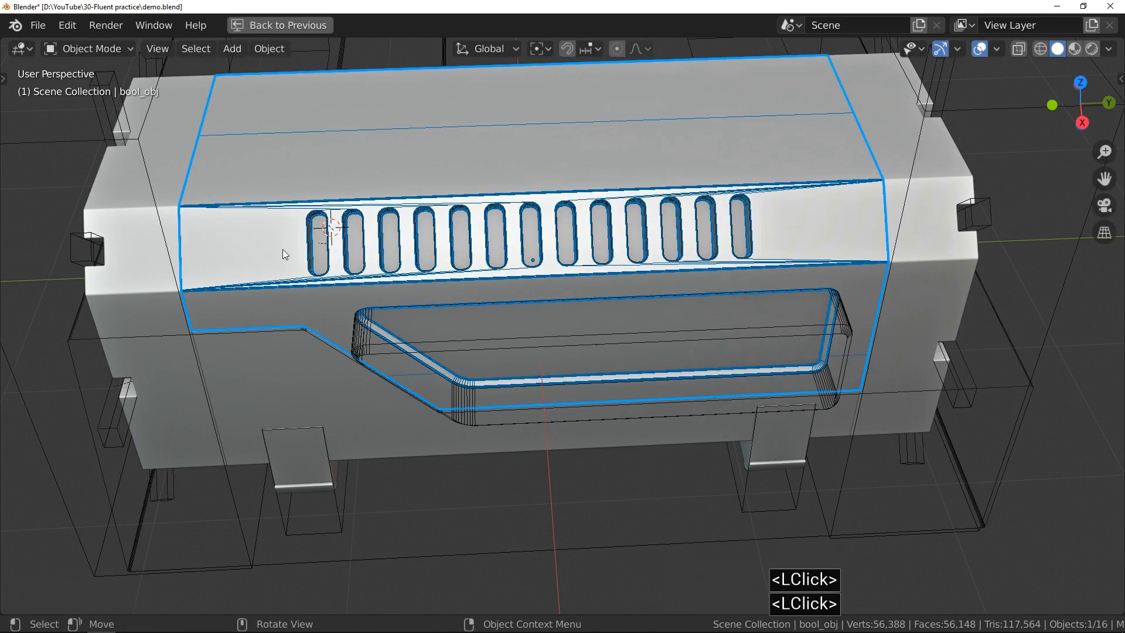
pyautogui.press('f')
pyautogui.click(324, 117)
pyautogui.moveTo(324, 126); pyautogui.dragTo(463, 145, button='middle')
pyautogui.moveTo(444, 174); pyautogui.dragTo(409, 195, button='middle')
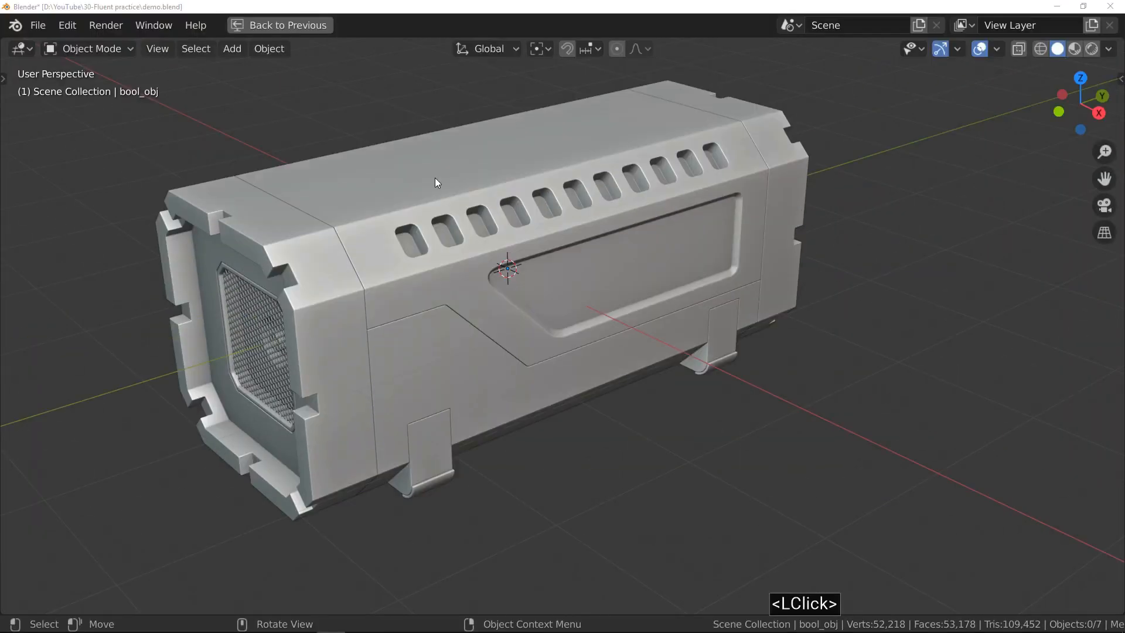
# - Draw an open L-shaped Cut/Add path on the body slice's top face near one corner, parallel to its edges
pyautogui.click(434, 178)
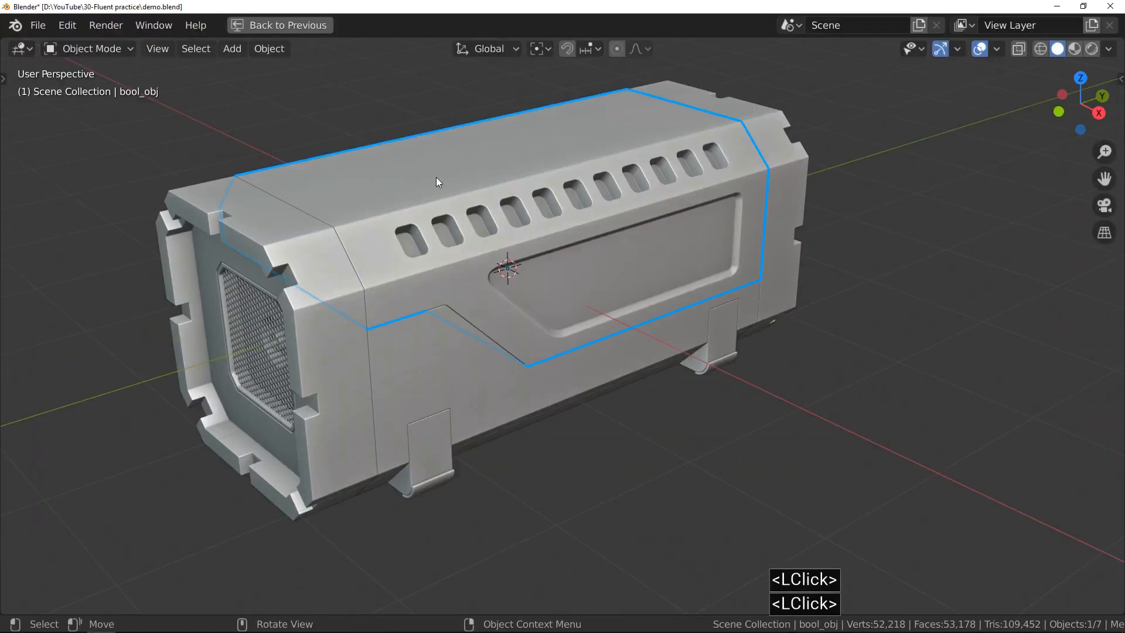
pyautogui.moveTo(466, 142); pyautogui.dragTo(320, 255, button='middle')
pyautogui.press('f')
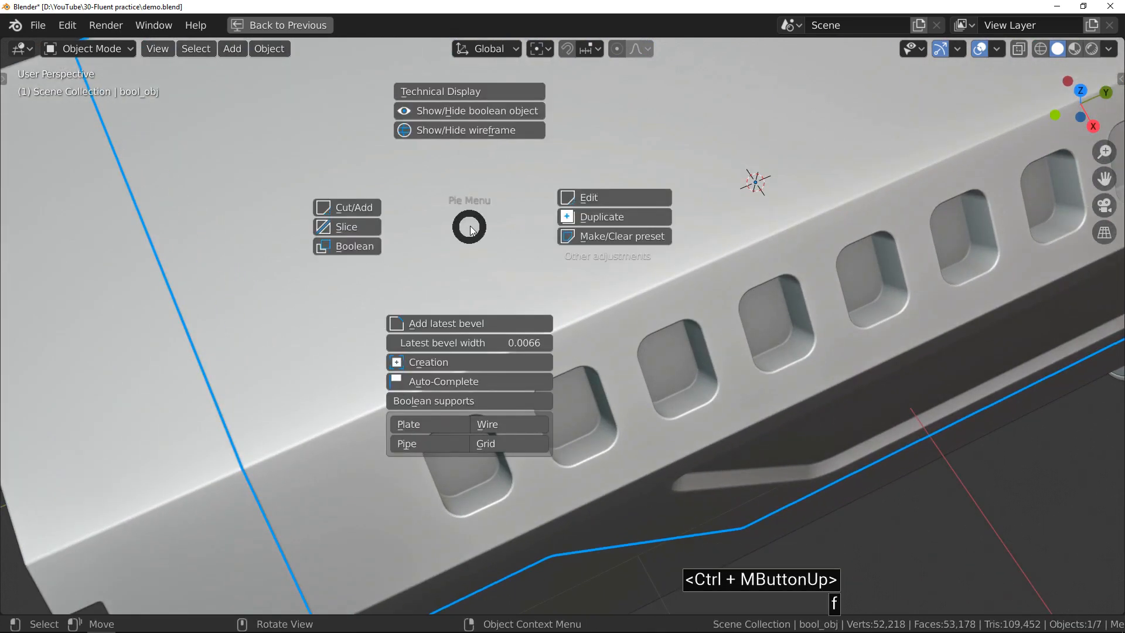
pyautogui.click(354, 210)
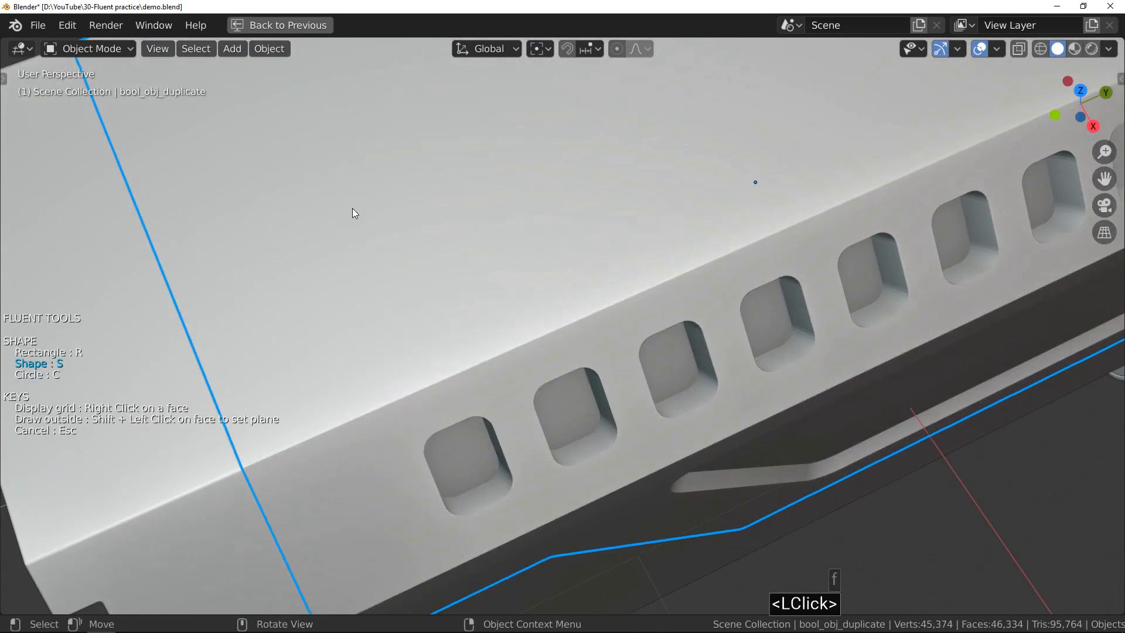
pyautogui.click(240, 286)
pyautogui.press('ctrl')
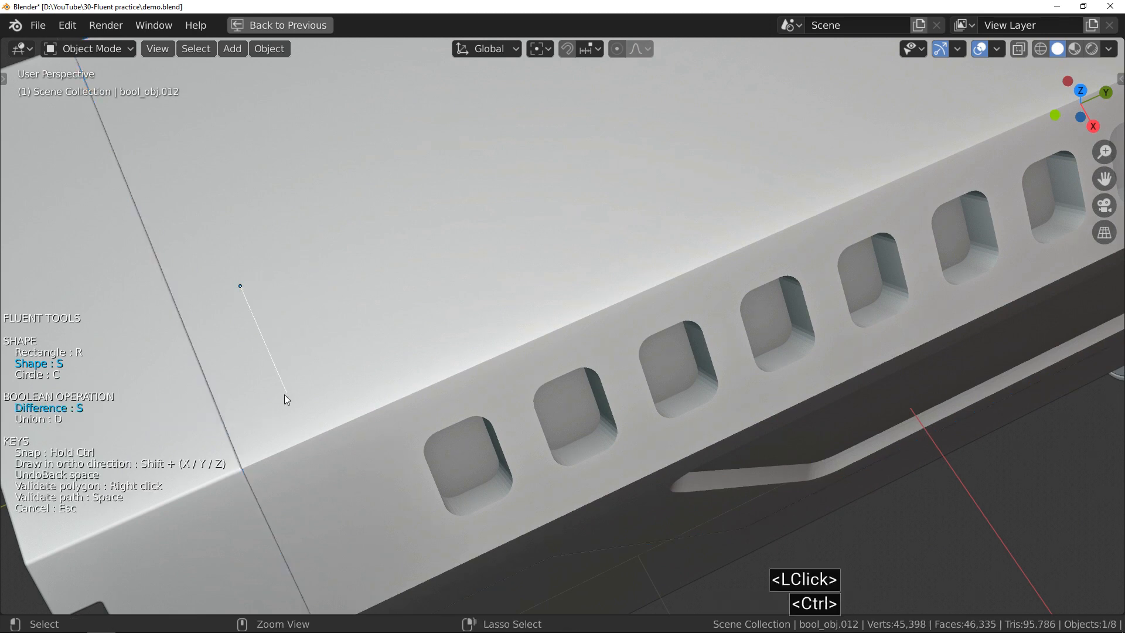
pyautogui.keyDown('ctrl'); pyautogui.click(283, 385); pyautogui.keyUp('ctrl')
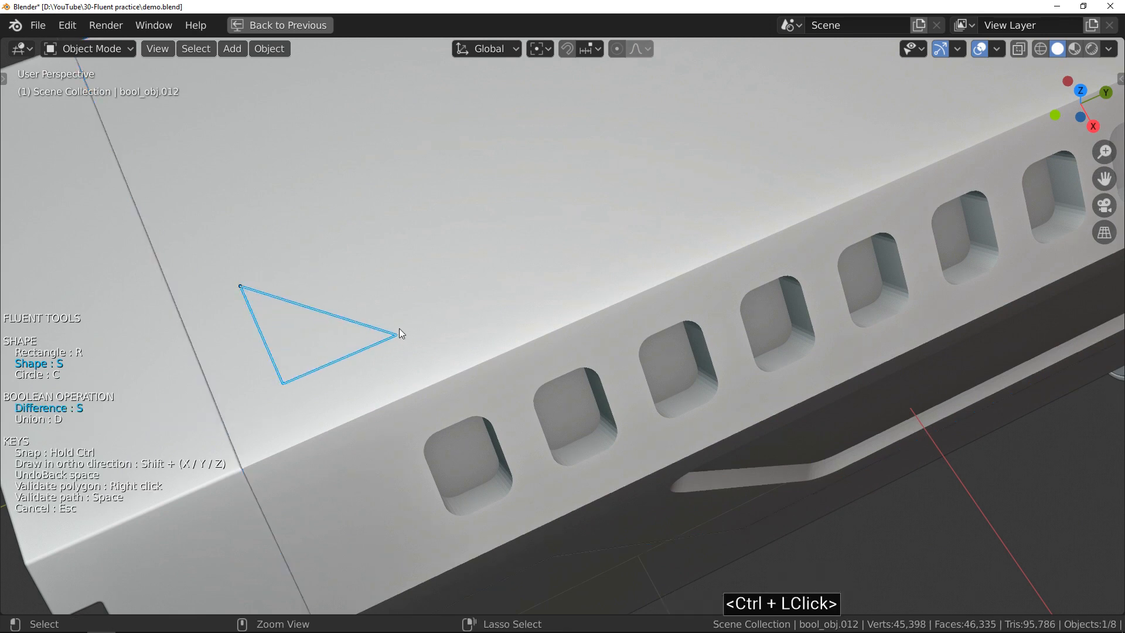
pyautogui.keyDown('ctrl'); pyautogui.click(572, 259); pyautogui.keyUp('ctrl')
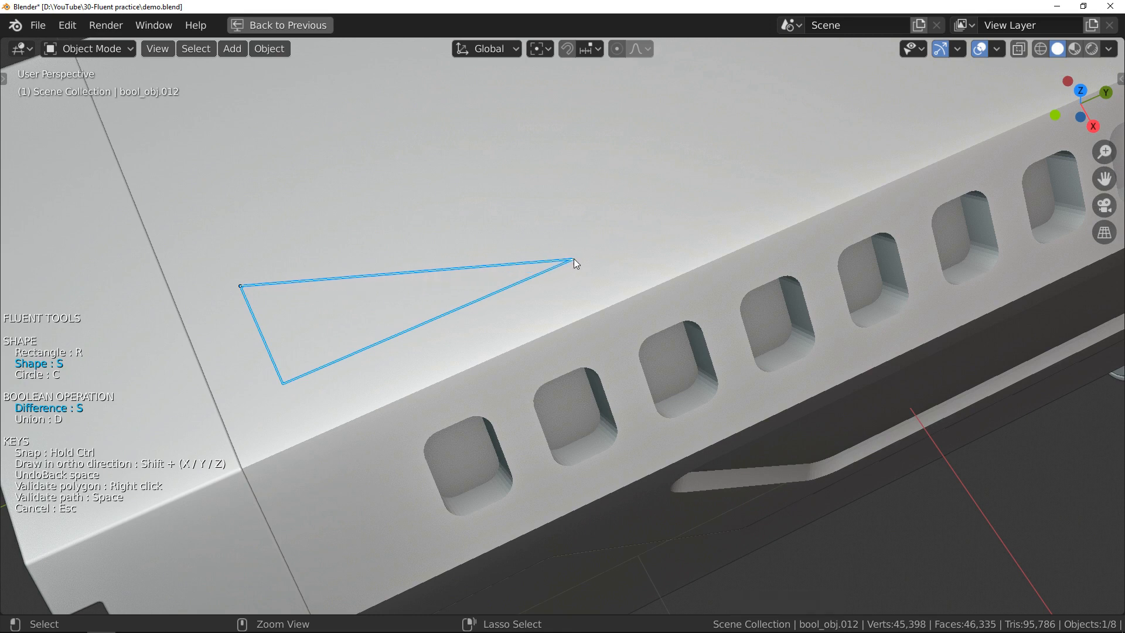
pyautogui.press('space')
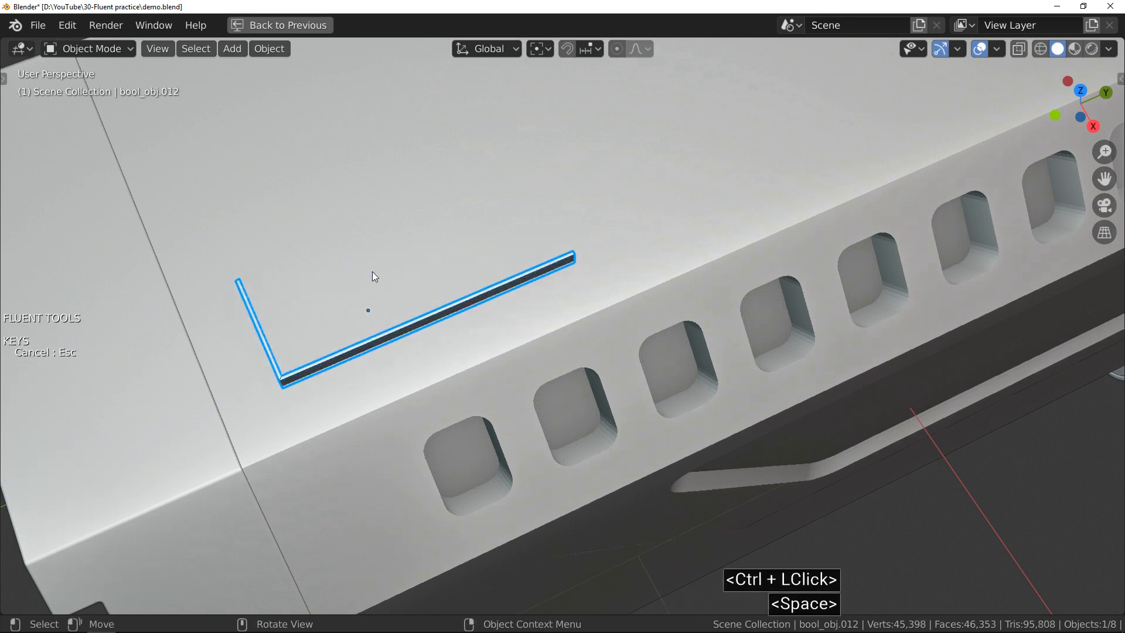
# - Set the L-shaped path's thickness and raise it as a thin strip above the top face
pyautogui.click(372, 275)
pyautogui.moveTo(377, 269); pyautogui.dragTo(428, 230, button='middle')
pyautogui.click(481, 261)
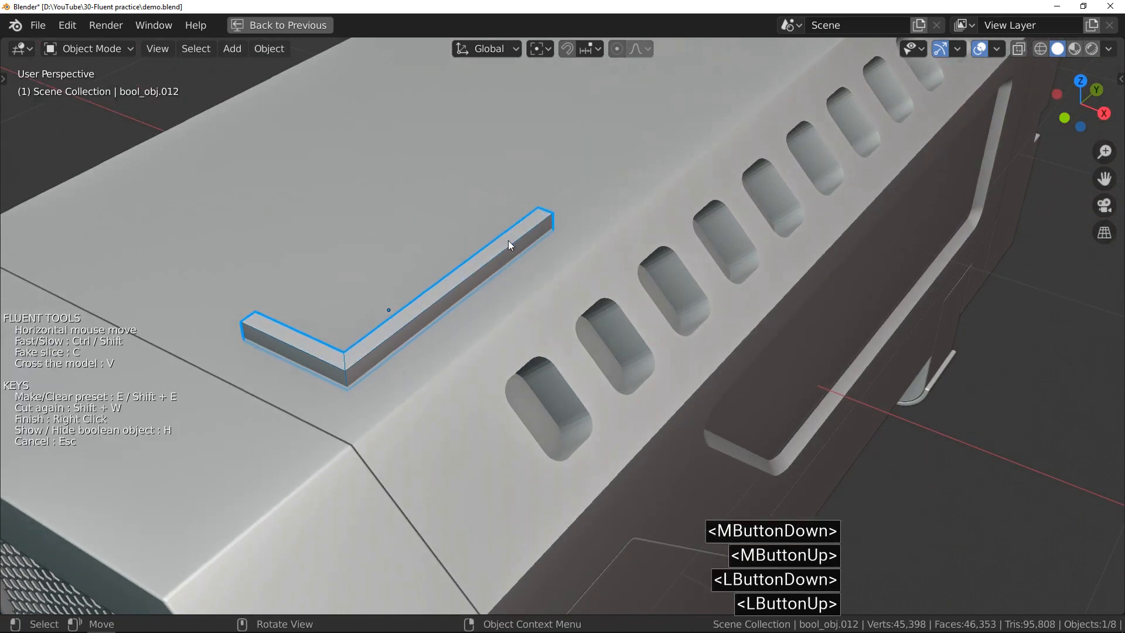
# - Chamfer the bend of the L-shaped strip with a straight first bevel of about 0.102
pyautogui.moveTo(511, 243); pyautogui.dragTo(478, 259)
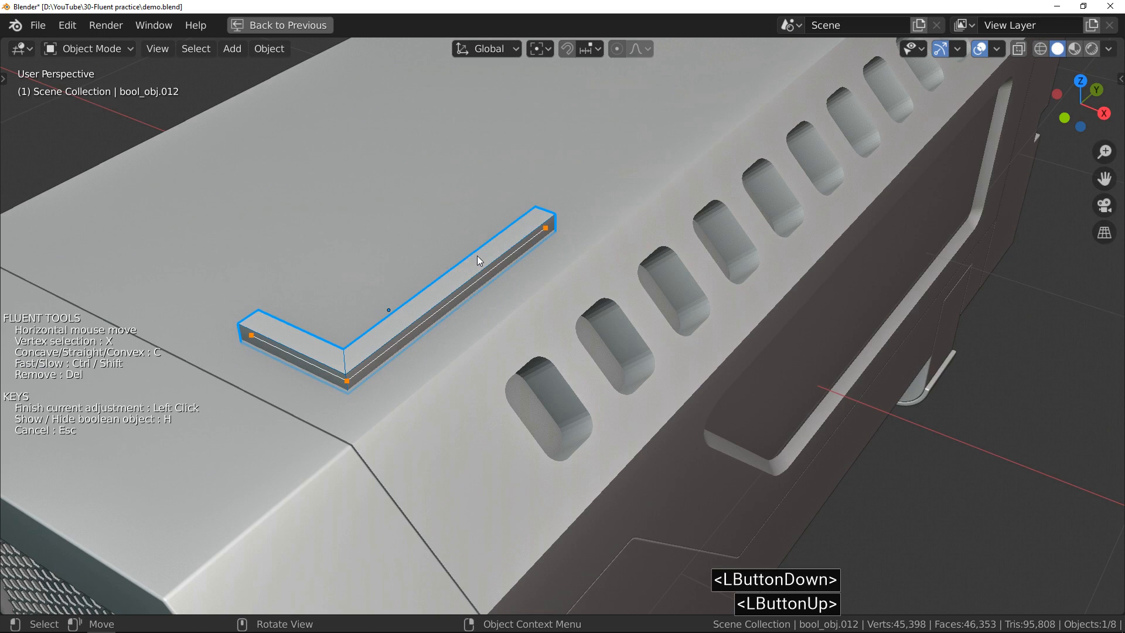
pyautogui.press('c')
pyautogui.click(509, 267)
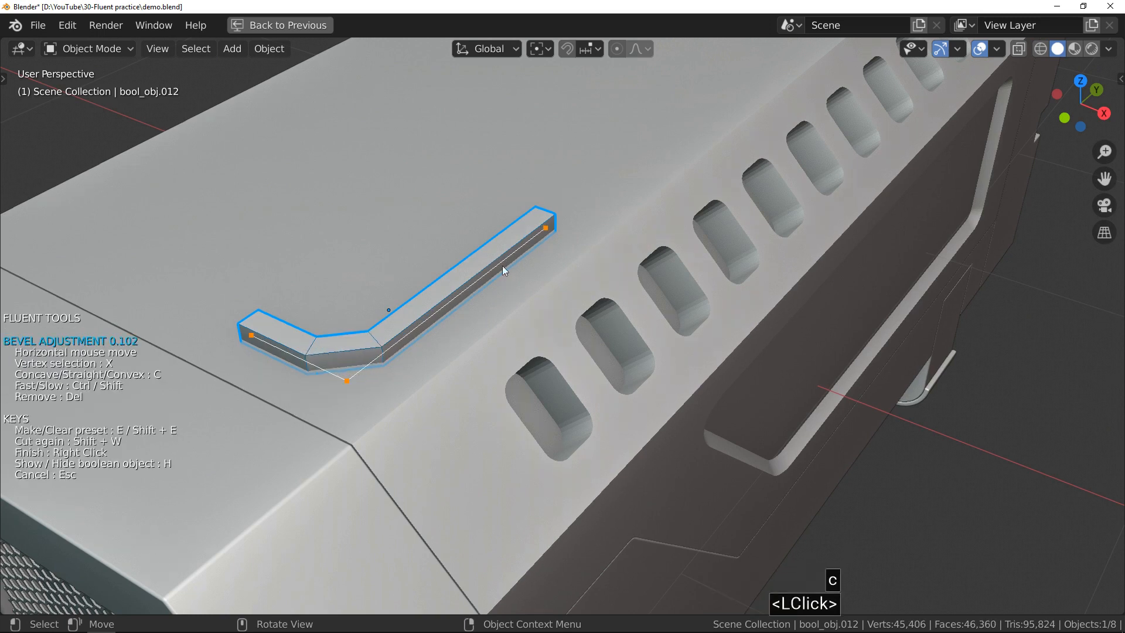
pyautogui.click(509, 270)
# - Mirror the L-shaped strip across both axes onto all four corners of the top face, finish the operation and deselect everything
pyautogui.moveTo(504, 274); pyautogui.dragTo(422, 295, button='middle')
pyautogui.moveTo(422, 295)
pyautogui.keyDown('ctrl'); pyautogui.mouseDown(button='middle')
pyautogui.moveTo(407, 291)
pyautogui.moveTo(403, 323)
pyautogui.moveTo(457, 263)
pyautogui.moveTo(438, 311)
pyautogui.mouseUp(button='middle'); pyautogui.keyUp('ctrl')
pyautogui.click(516, 282)
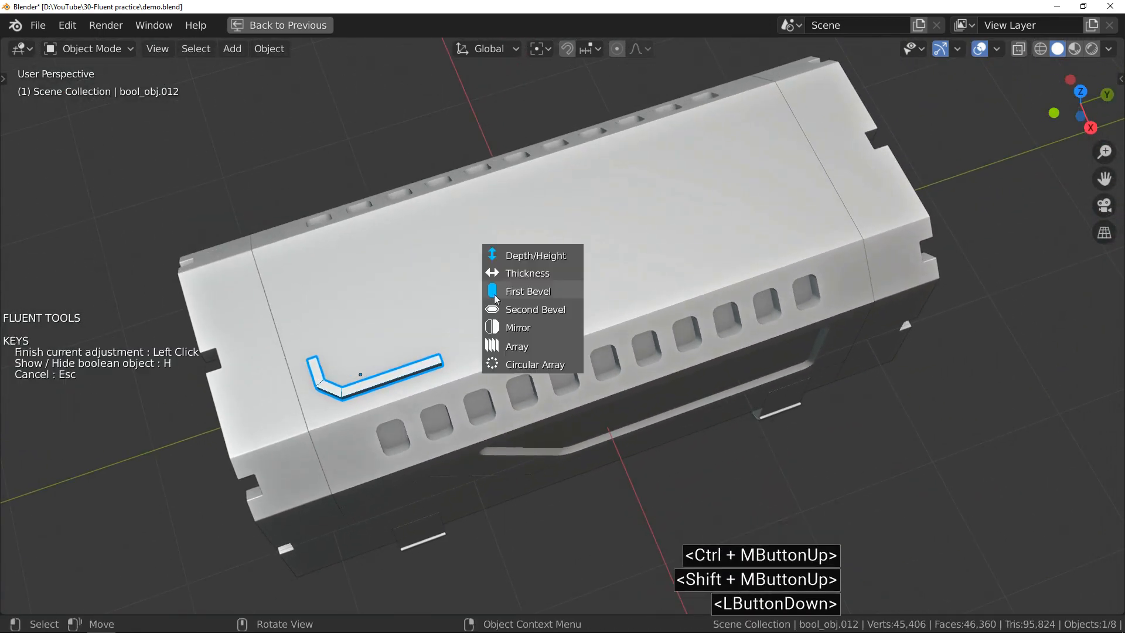
pyautogui.click(532, 326)
pyautogui.click(525, 234)
pyautogui.click(646, 282)
pyautogui.moveTo(647, 285); pyautogui.dragTo(388, 391, button='middle')
pyautogui.rightClick(405, 346)
pyautogui.hotkey('alt', 'a')
# - Place a straight Fluent pipe lengthwise along one side of the top face, its aligned endpoints inside the two L-shaped corner strips
pyautogui.keyDown('ctrl'); pyautogui.moveTo(388, 392); pyautogui.dragTo(486, 195, button='middle'); pyautogui.keyUp('ctrl')
pyautogui.press('f')
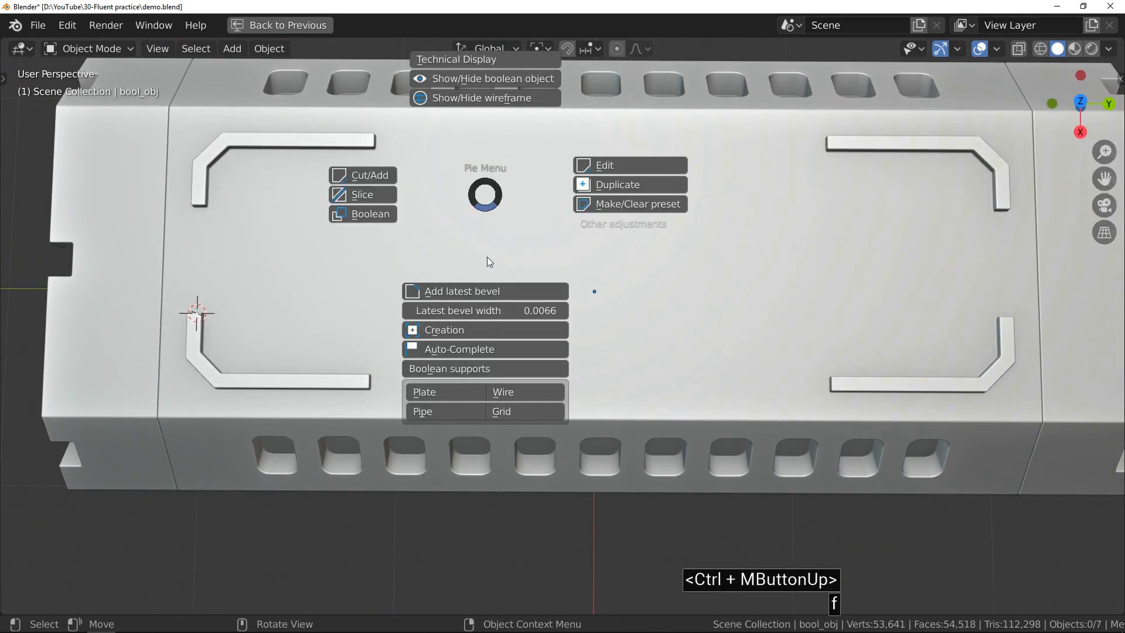
pyautogui.click(447, 412)
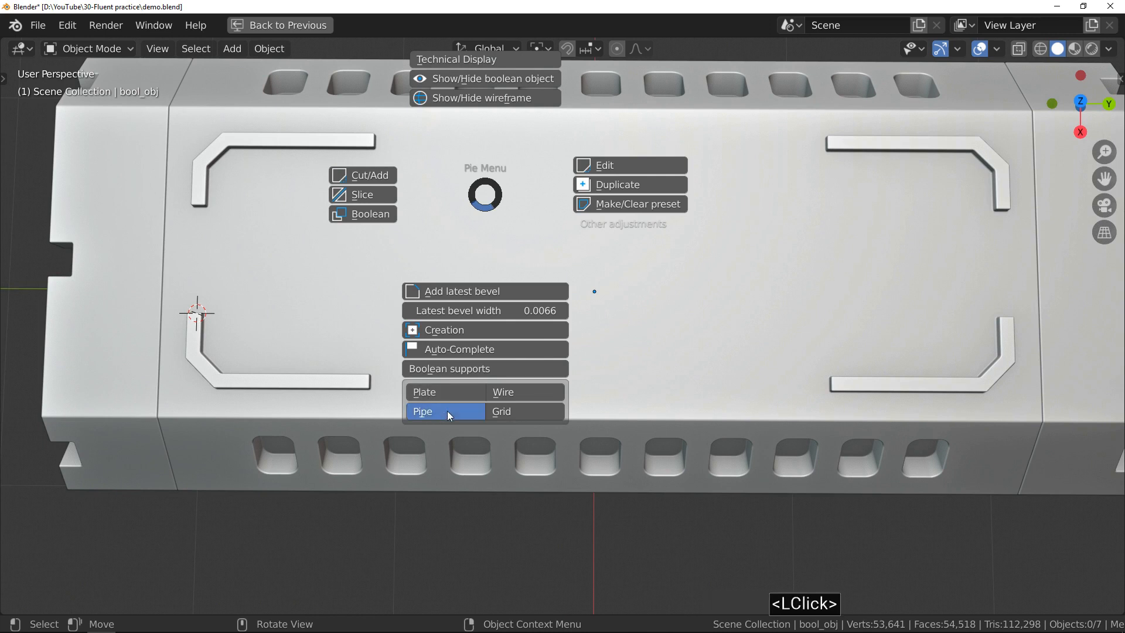
pyautogui.click(251, 185)
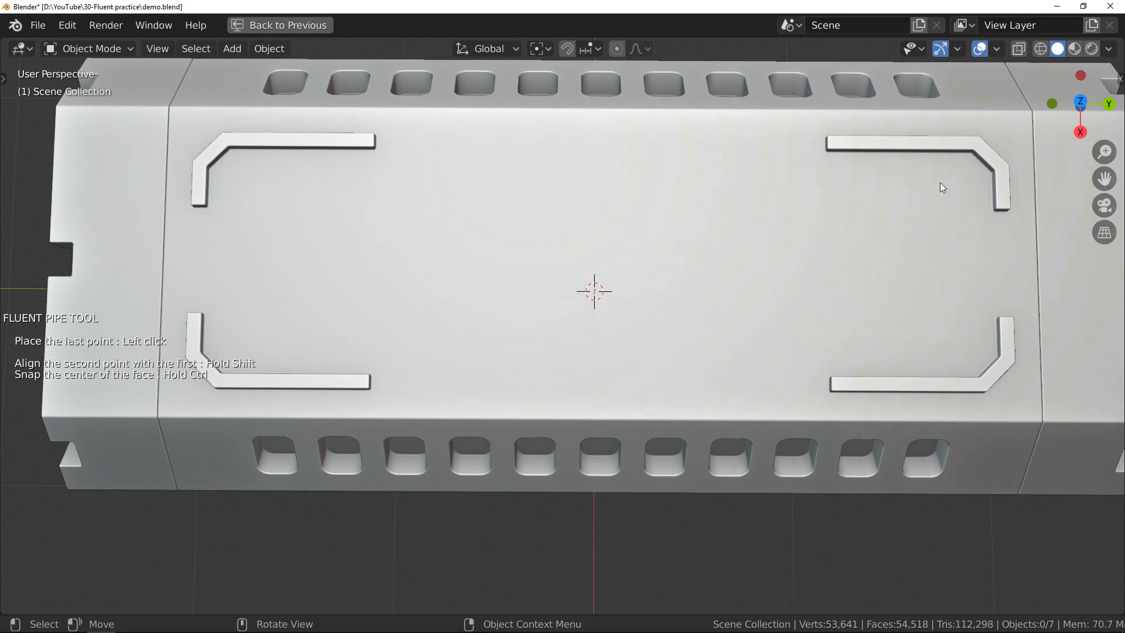
pyautogui.press('shift')
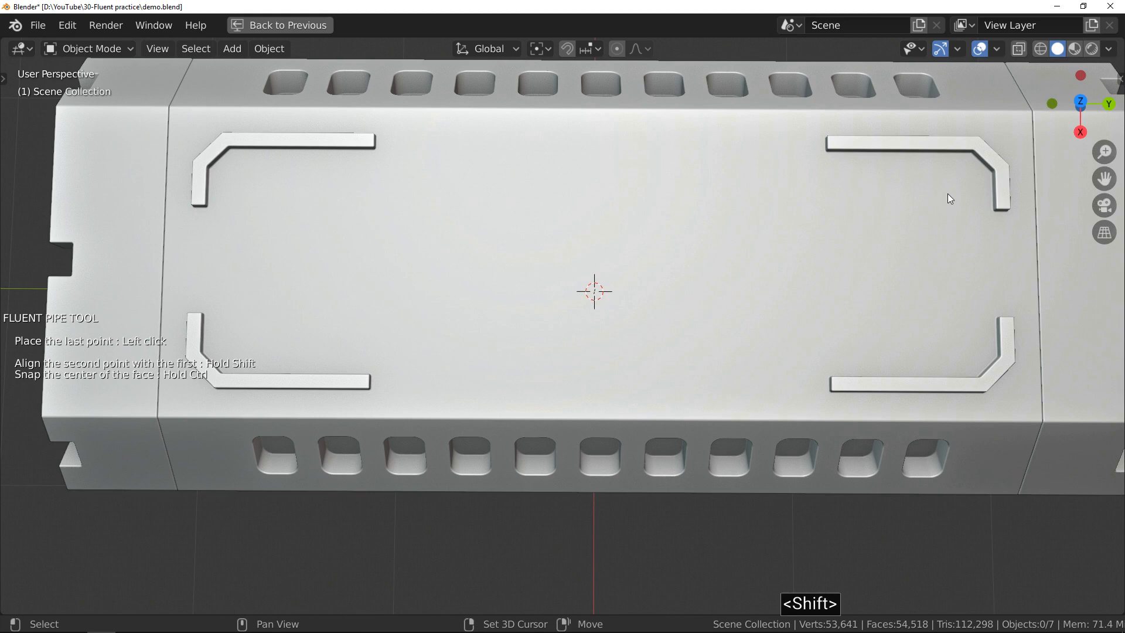
pyautogui.keyDown('shift'); pyautogui.click(949, 195); pyautogui.keyUp('shift')
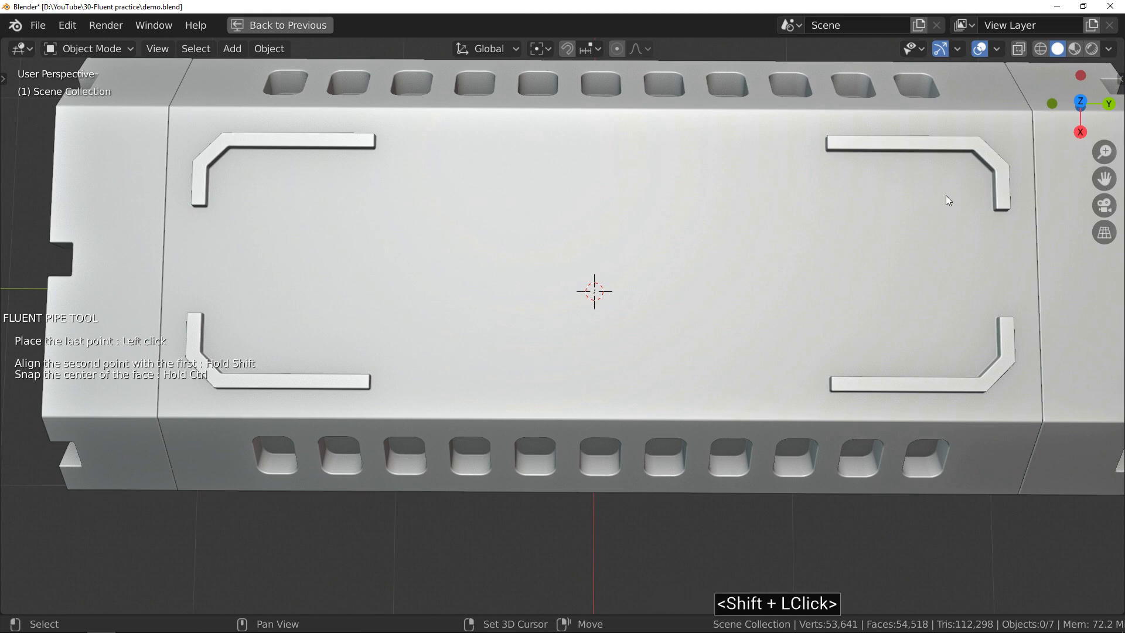
# - Raise the pipe into a handle above the top face, enlarge its end bends and finish the pipe
pyautogui.moveTo(932, 215); pyautogui.dragTo(831, 165, button='middle')
pyautogui.moveTo(534, 244); pyautogui.dragTo(628, 161)
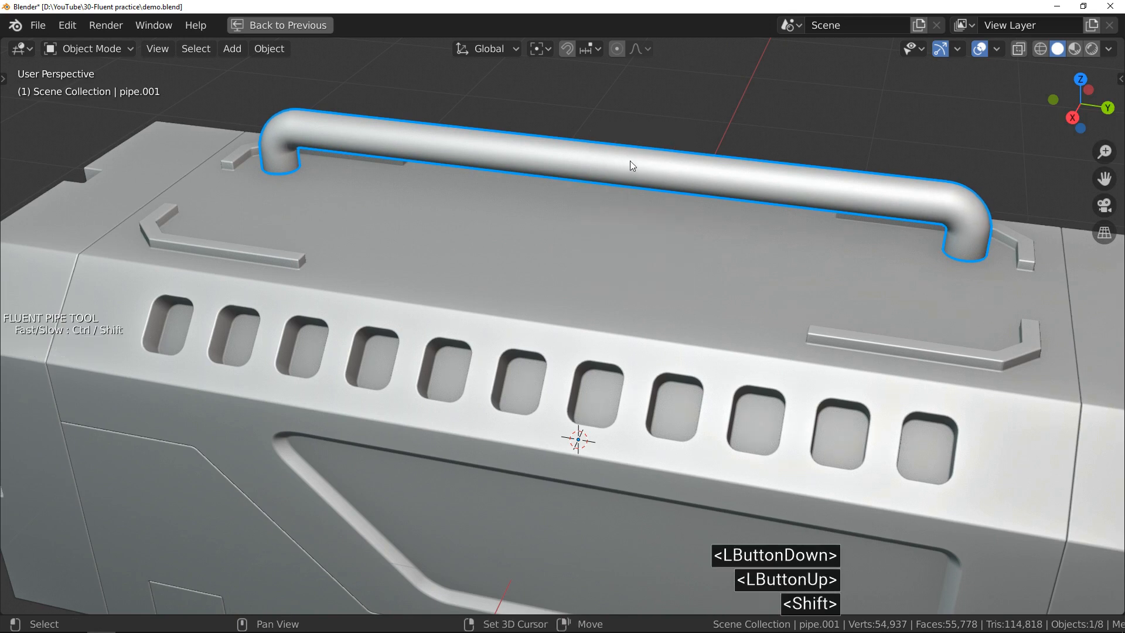
pyautogui.keyDown('shift'); pyautogui.click(641, 163); pyautogui.keyUp('shift')
pyautogui.moveTo(585, 210); pyautogui.dragTo(631, 191)
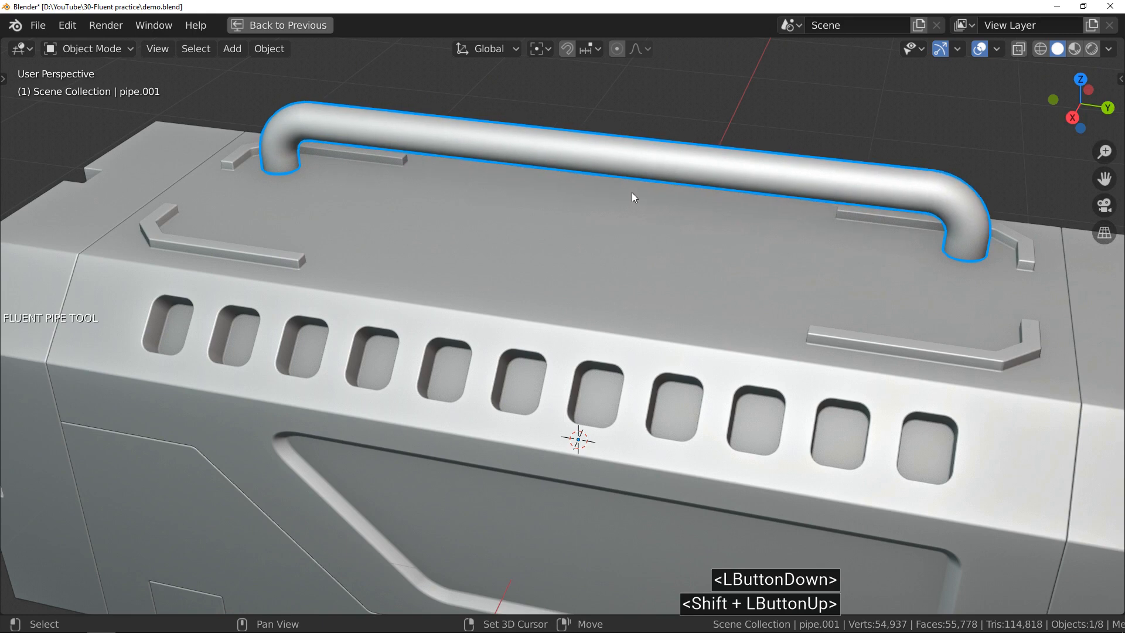
pyautogui.keyDown('shift'); pyautogui.click(632, 193); pyautogui.keyUp('shift')
pyautogui.moveTo(676, 197); pyautogui.dragTo(621, 201, button='middle')
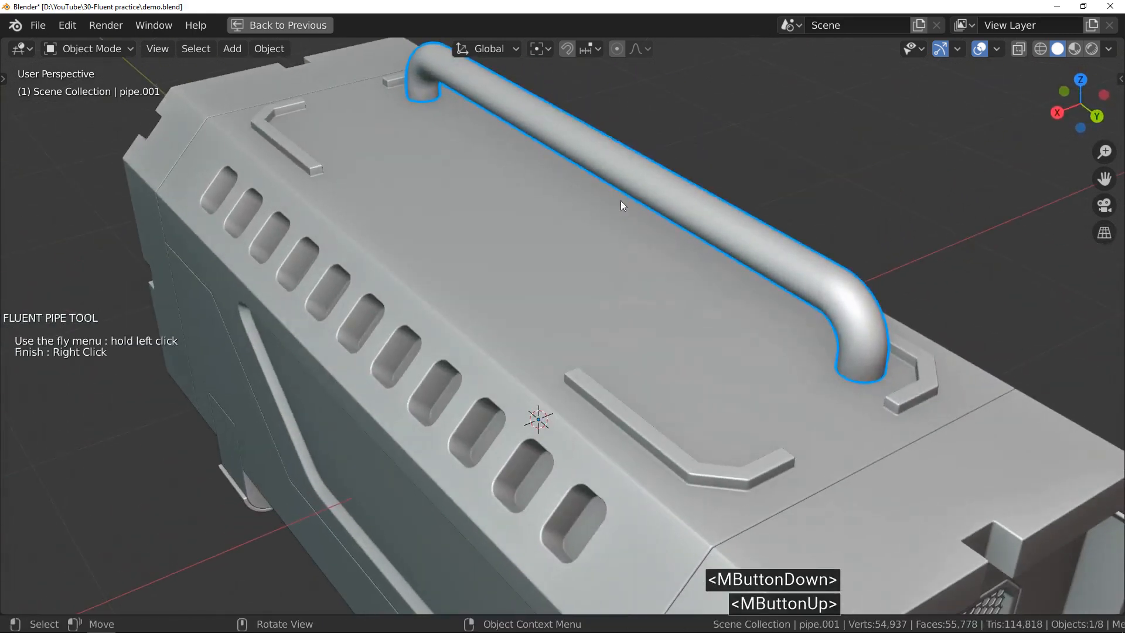
pyautogui.rightClick(620, 201)
pyautogui.keyDown('ctrl'); pyautogui.moveTo(550, 201); pyautogui.dragTo(564, 238, button='middle'); pyautogui.keyUp('ctrl')
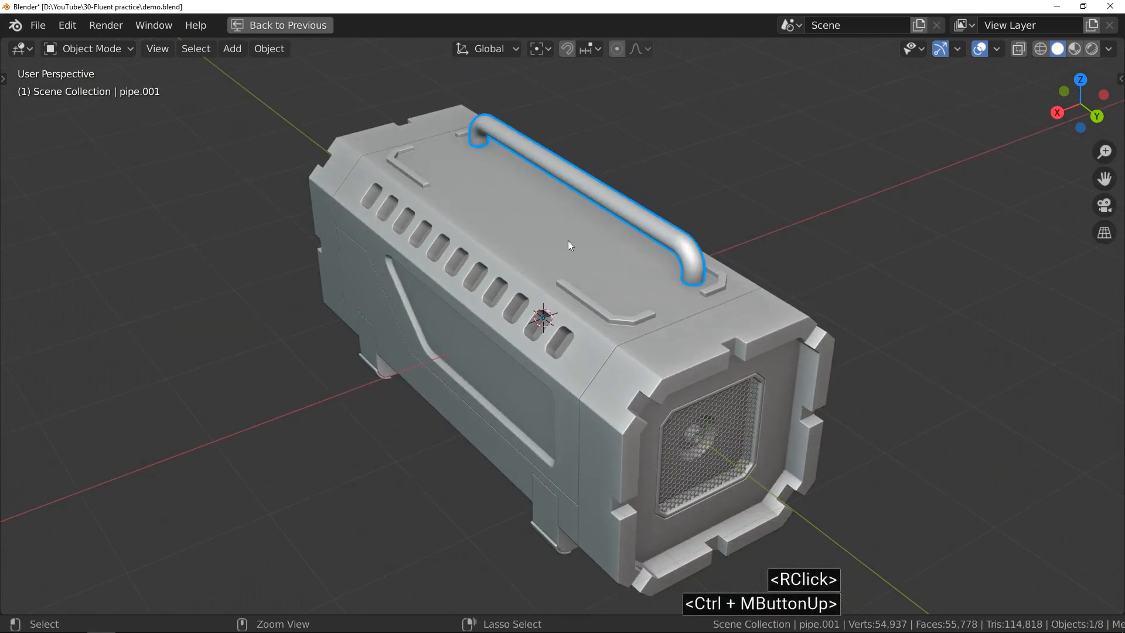
# - Add a Mirror modifier on the X axis to the pipe handle to place a matching handle on the other side
pyautogui.hotkey('ctrl', 'space')
pyautogui.click(716, 513)
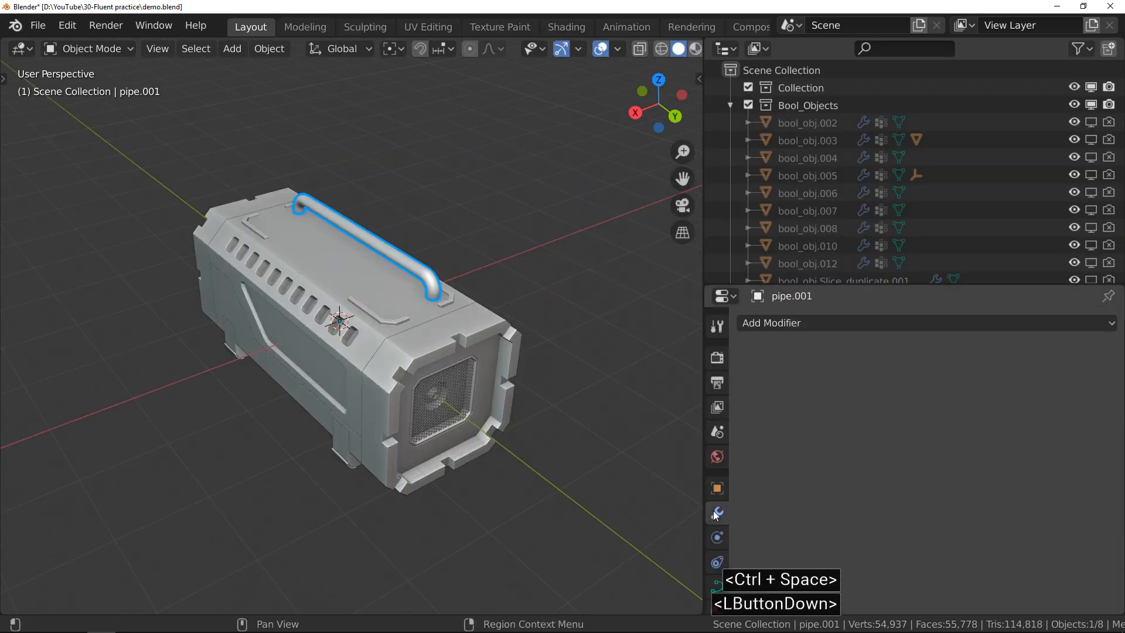
pyautogui.click(793, 326)
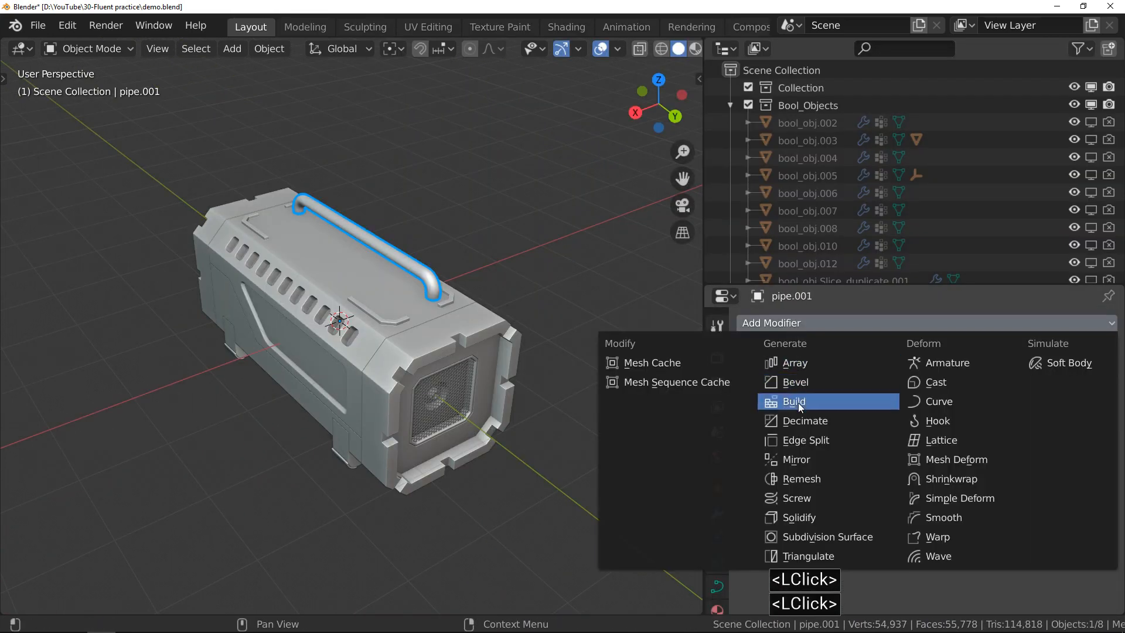
pyautogui.click(806, 459)
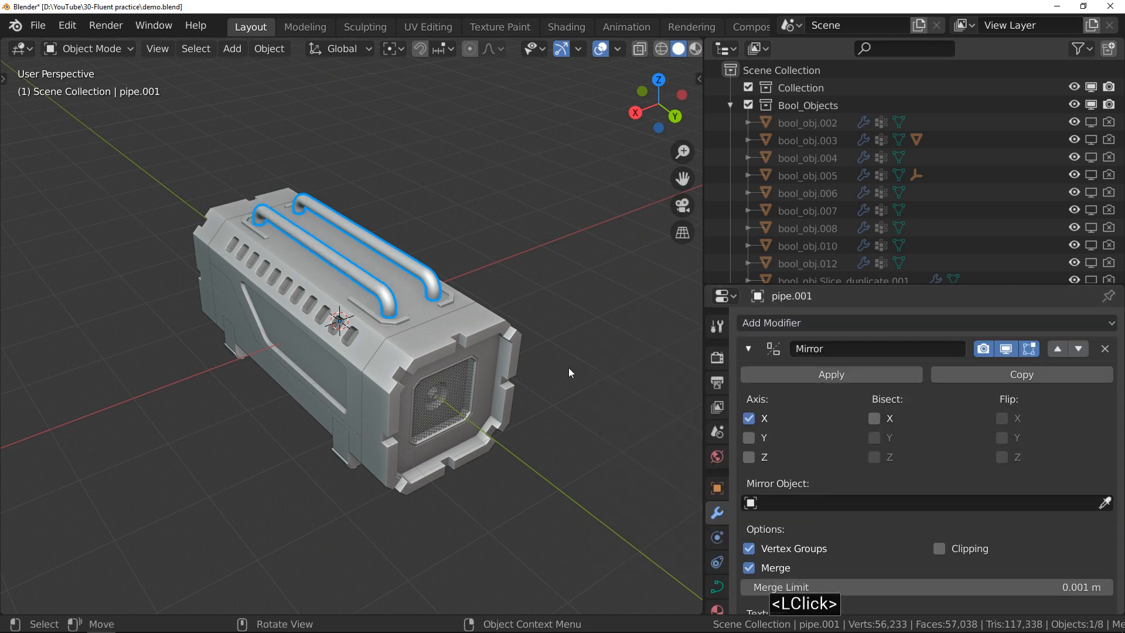
# - Apply smooth shading to the pipe handles and return to the maximized 3D view
pyautogui.keyDown('ctrl'); pyautogui.moveTo(402, 284); pyautogui.dragTo(393, 241, button='middle'); pyautogui.keyUp('ctrl')
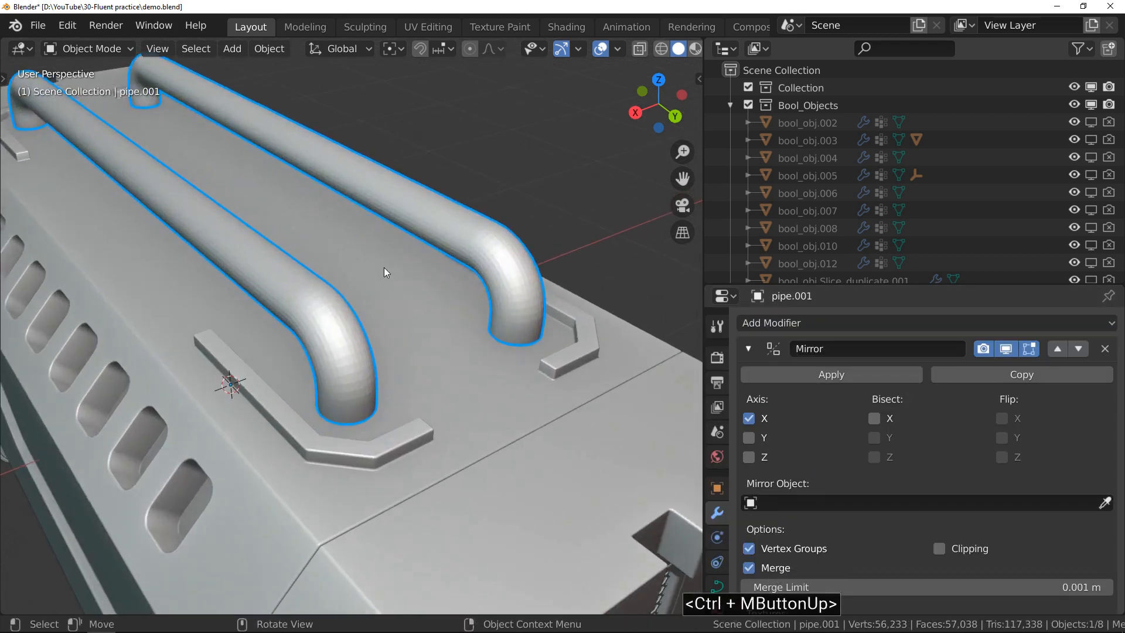
pyautogui.press('f')
pyautogui.rightClick(385, 262)
pyautogui.rightClick(345, 316)
pyautogui.click(350, 257)
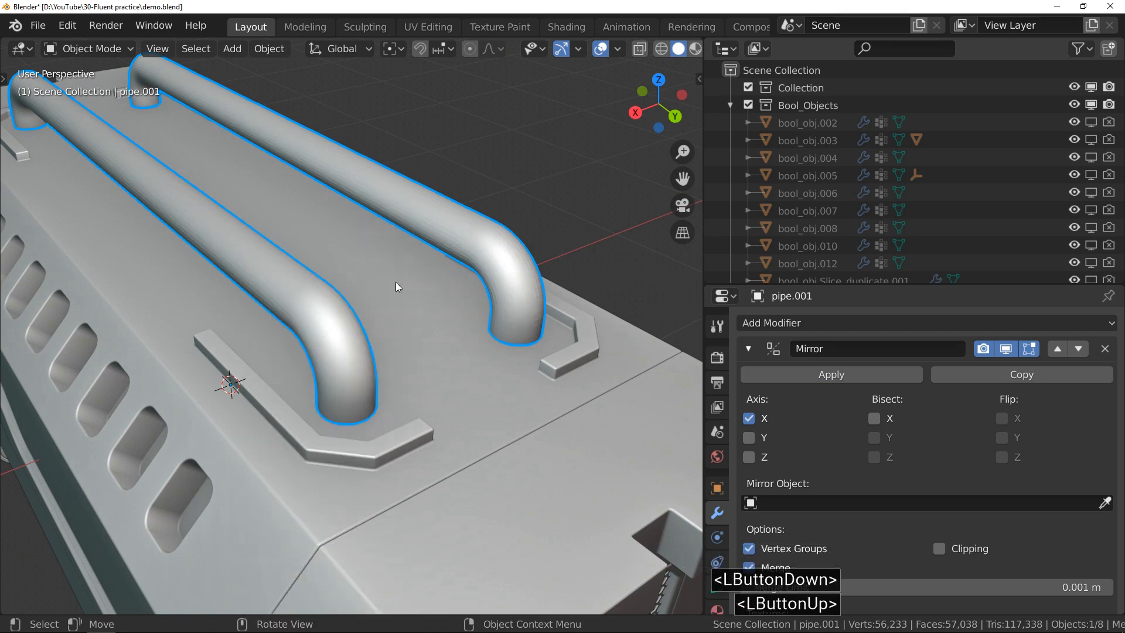
pyautogui.hotkey('ctrl', 'space')
# - Draw a polygon Slice on the body's top face, with a stepped line running lengthwise between the handles and closing outside the body
pyautogui.moveTo(420, 279); pyautogui.dragTo(392, 334, button='middle')
pyautogui.keyDown('ctrl'); pyautogui.moveTo(392, 334); pyautogui.dragTo(383, 304, button='middle'); pyautogui.keyUp('ctrl')
pyautogui.moveTo(383, 305)
pyautogui.keyDown('shift'); pyautogui.mouseDown(button='middle')
pyautogui.moveTo(384, 259)
pyautogui.moveTo(402, 316)
pyautogui.mouseUp(button='middle'); pyautogui.keyUp('shift')
pyautogui.moveTo(402, 316)
pyautogui.mouseDown(button='middle')
pyautogui.moveTo(385, 322)
pyautogui.moveTo(385, 310)
pyautogui.mouseUp(button='middle')
pyautogui.click(409, 285)
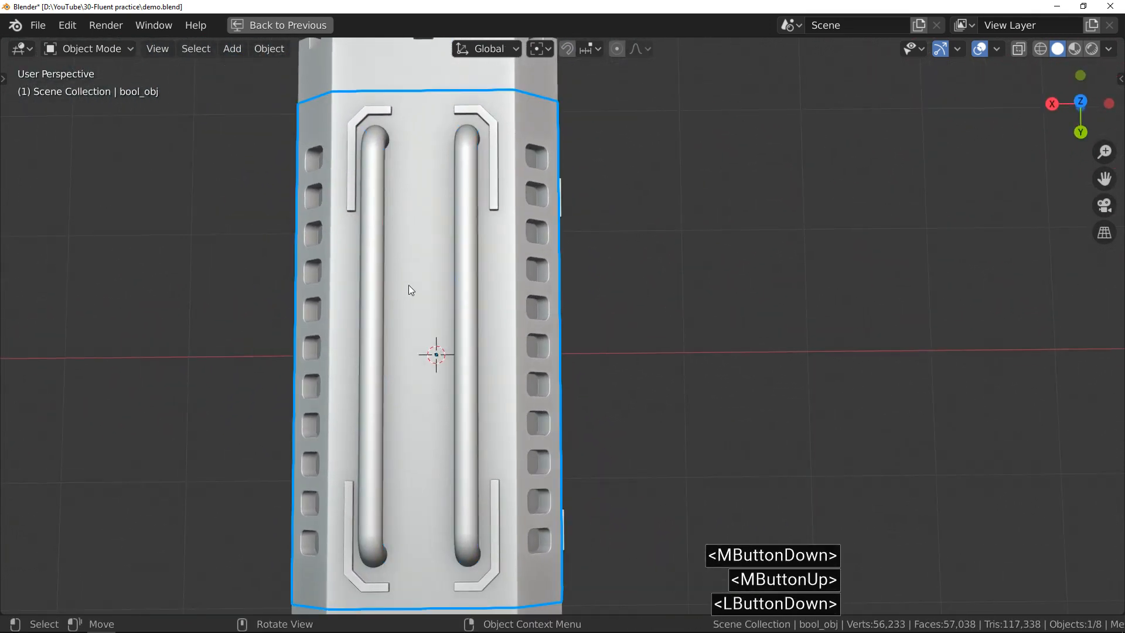
pyautogui.press('f')
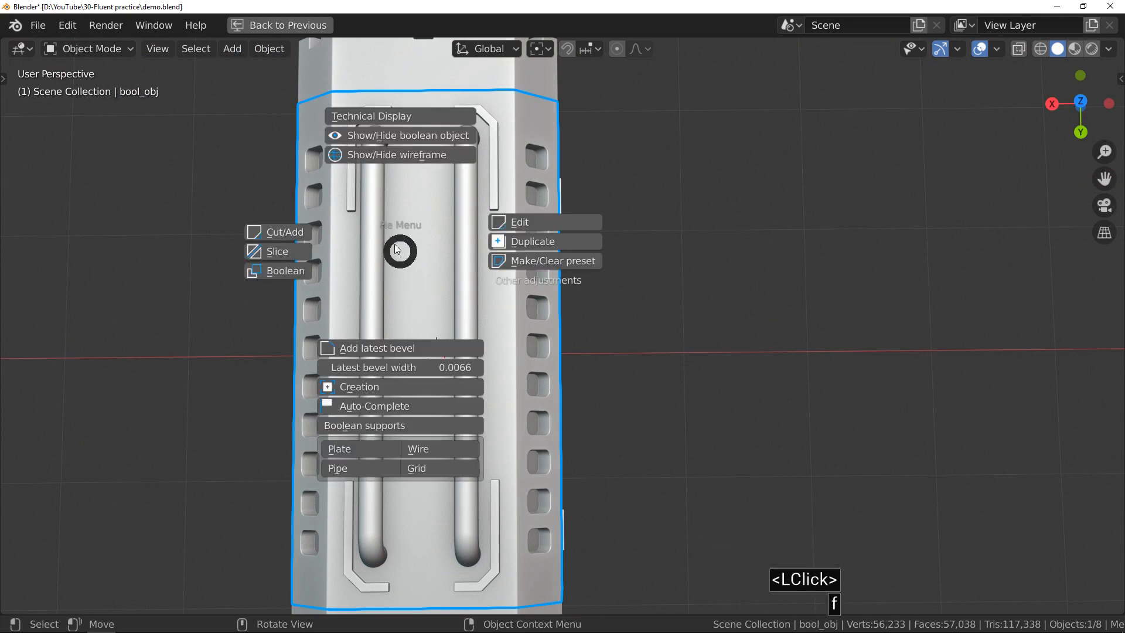
pyautogui.click(304, 254)
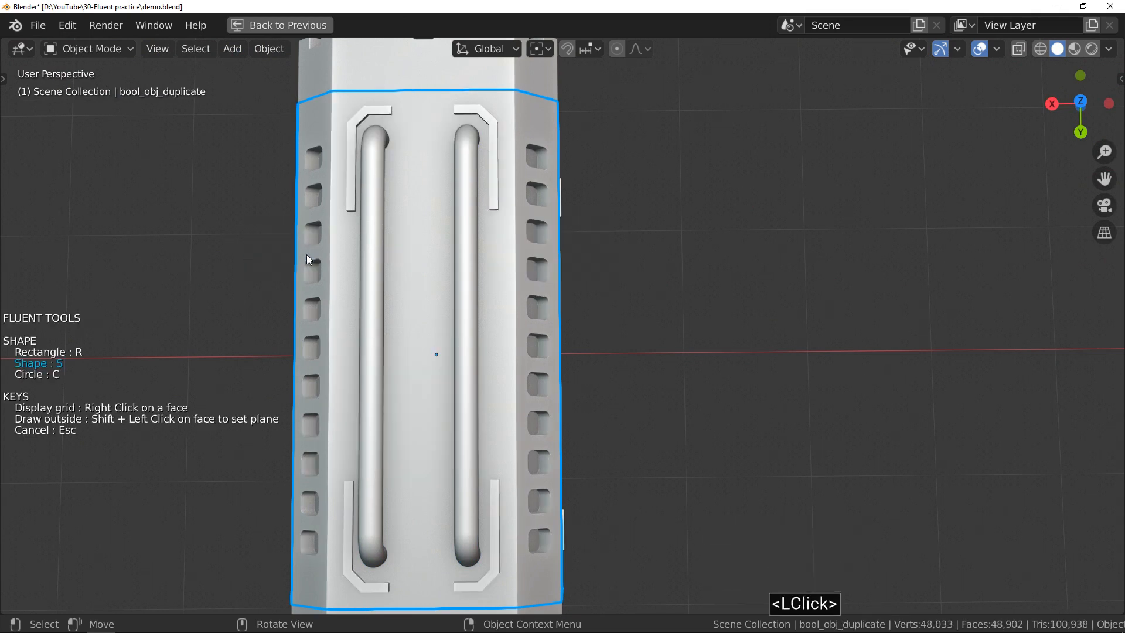
pyautogui.keyDown('shift'); pyautogui.click(492, 247); pyautogui.keyUp('shift')
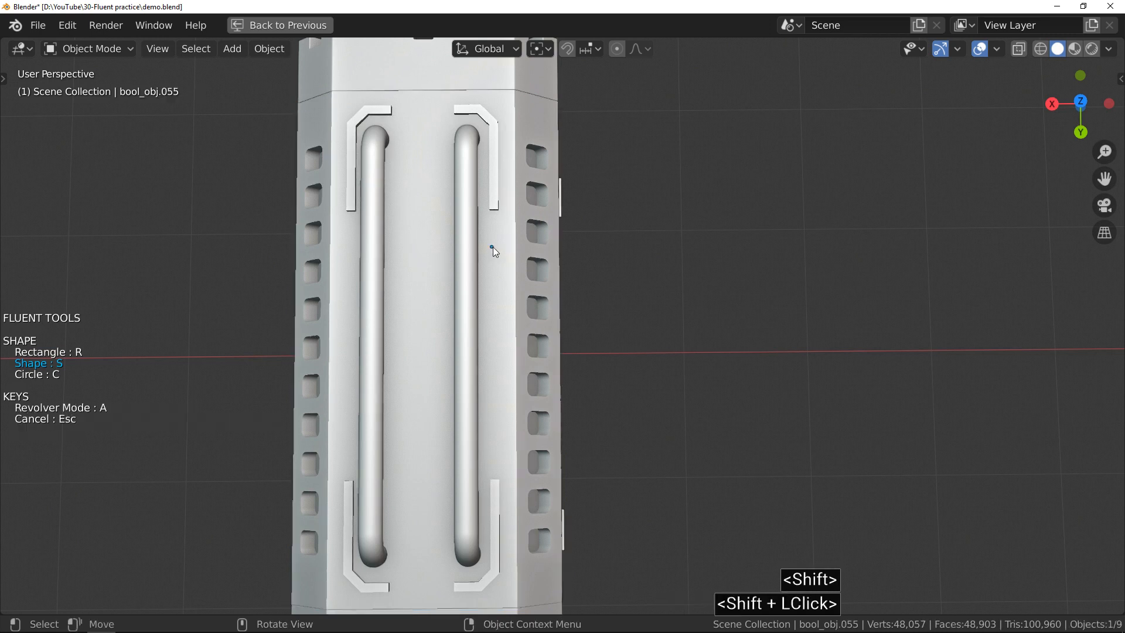
pyautogui.click(443, 75)
pyautogui.press('ctrl')
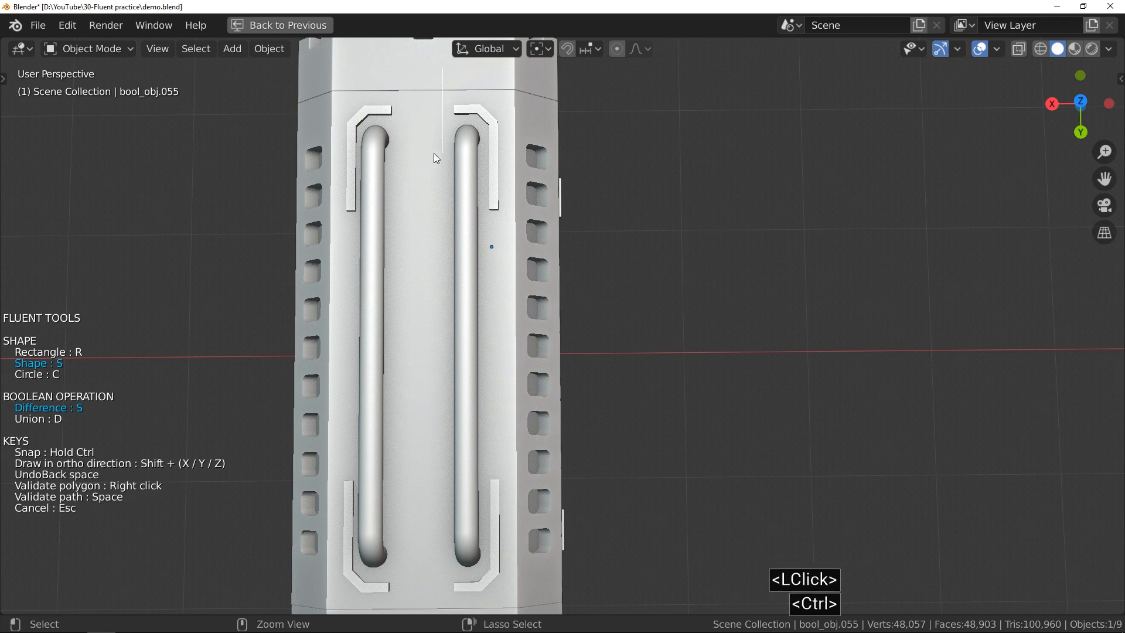
pyautogui.keyDown('ctrl'); pyautogui.click(445, 329); pyautogui.keyUp('ctrl')
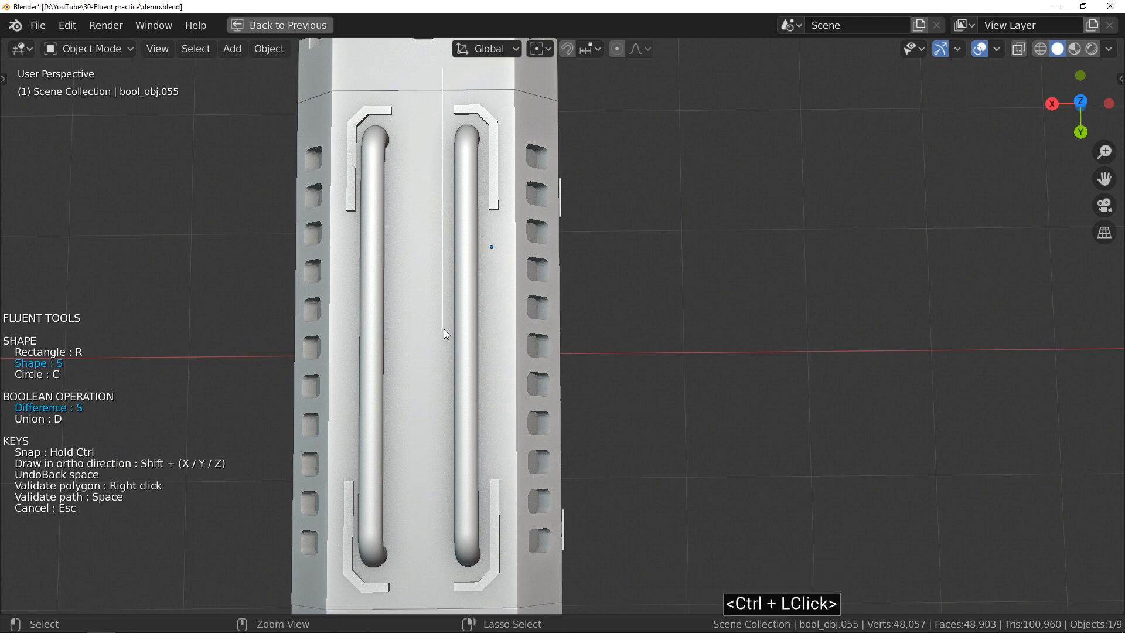
pyautogui.keyDown('ctrl'); pyautogui.click(417, 359); pyautogui.keyUp('ctrl')
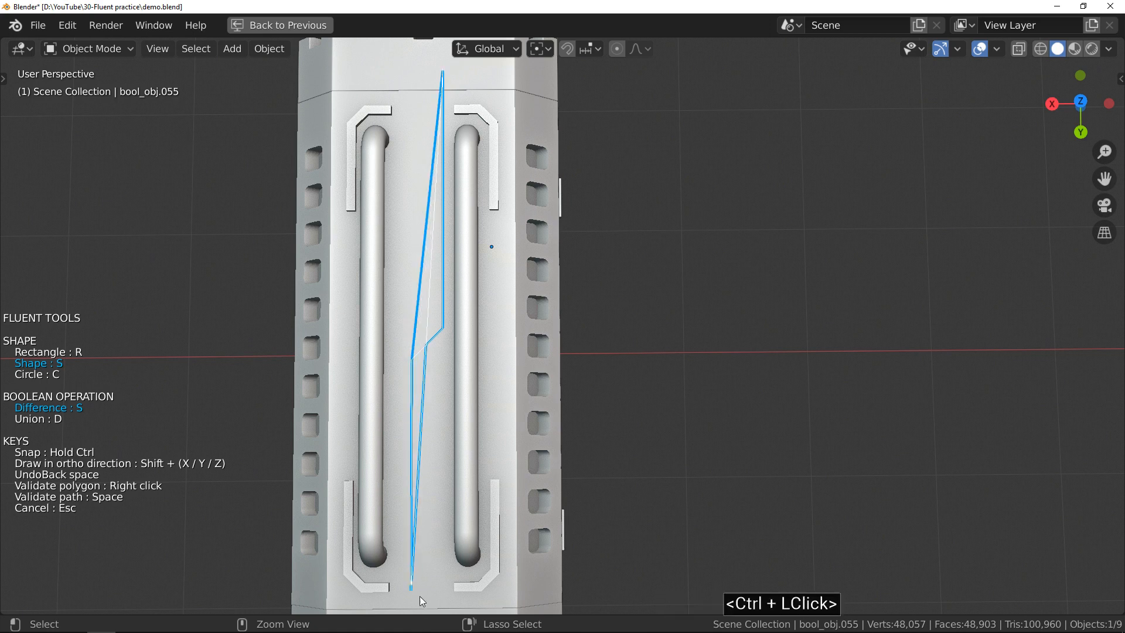
pyautogui.keyDown('ctrl'); pyautogui.click(414, 619); pyautogui.keyUp('ctrl')
pyautogui.keyDown('ctrl'); pyautogui.click(251, 615); pyautogui.keyUp('ctrl')
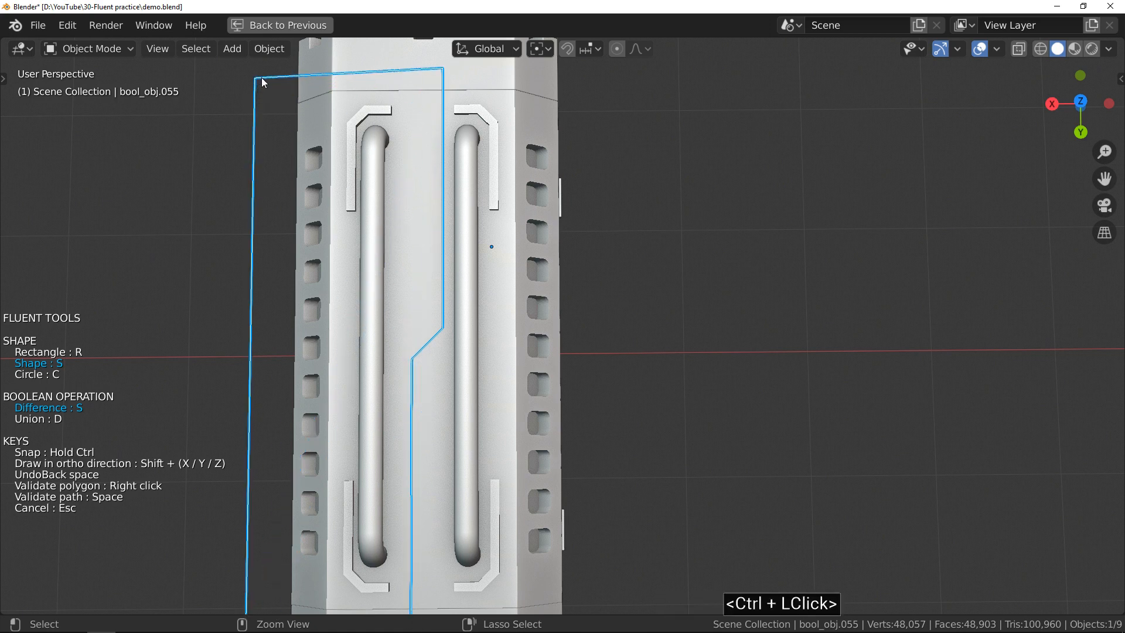
pyautogui.rightClick(181, 110)
# - Extend the stepped slice through the whole model, finish the operation and deselect everything
pyautogui.press('v')
pyautogui.click(167, 115)
pyautogui.moveTo(166, 115); pyautogui.dragTo(349, 184, button='middle')
pyautogui.moveTo(447, 177); pyautogui.dragTo(413, 178)
pyautogui.keyDown('shift'); pyautogui.click(458, 184); pyautogui.keyUp('shift')
pyautogui.keyDown('ctrl'); pyautogui.moveTo(451, 168); pyautogui.dragTo(494, 205, button='middle'); pyautogui.keyUp('ctrl')
pyautogui.rightClick(444, 221)
pyautogui.hotkey('alt', 'a')
pyautogui.click(484, 149)
pyautogui.moveTo(494, 205); pyautogui.dragTo(438, 175, button='middle')
pyautogui.hotkey('alt', 'a')
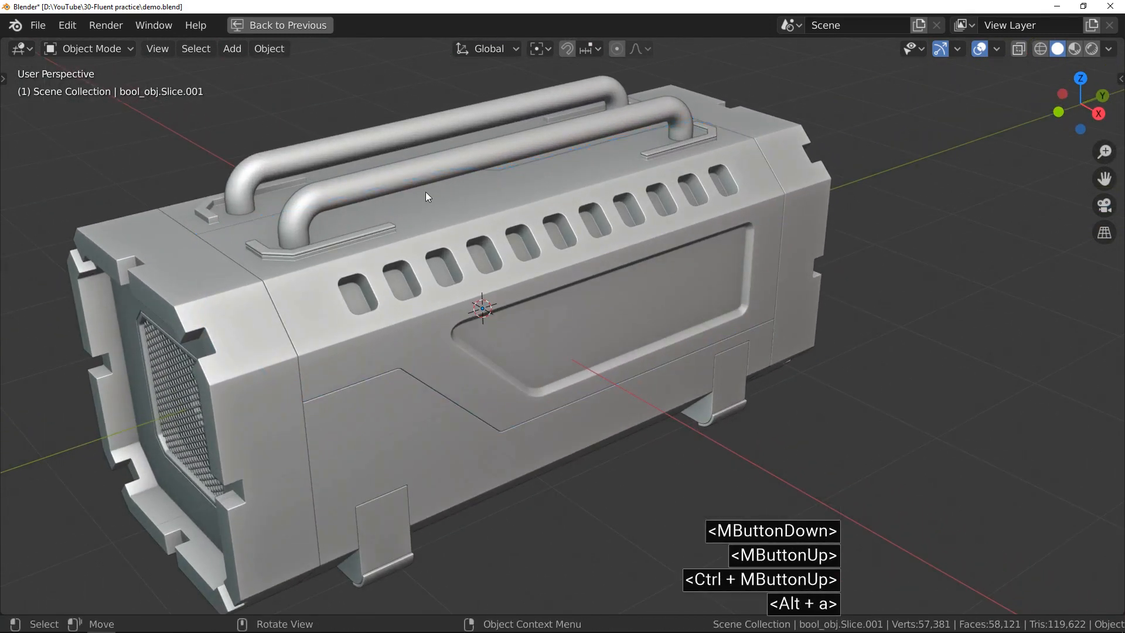
# - Select the sliced body part by the L-shaped corner strip and show its boolean objects
pyautogui.keyDown('ctrl'); pyautogui.moveTo(269, 256); pyautogui.dragTo(270, 228, button='middle'); pyautogui.keyUp('ctrl')
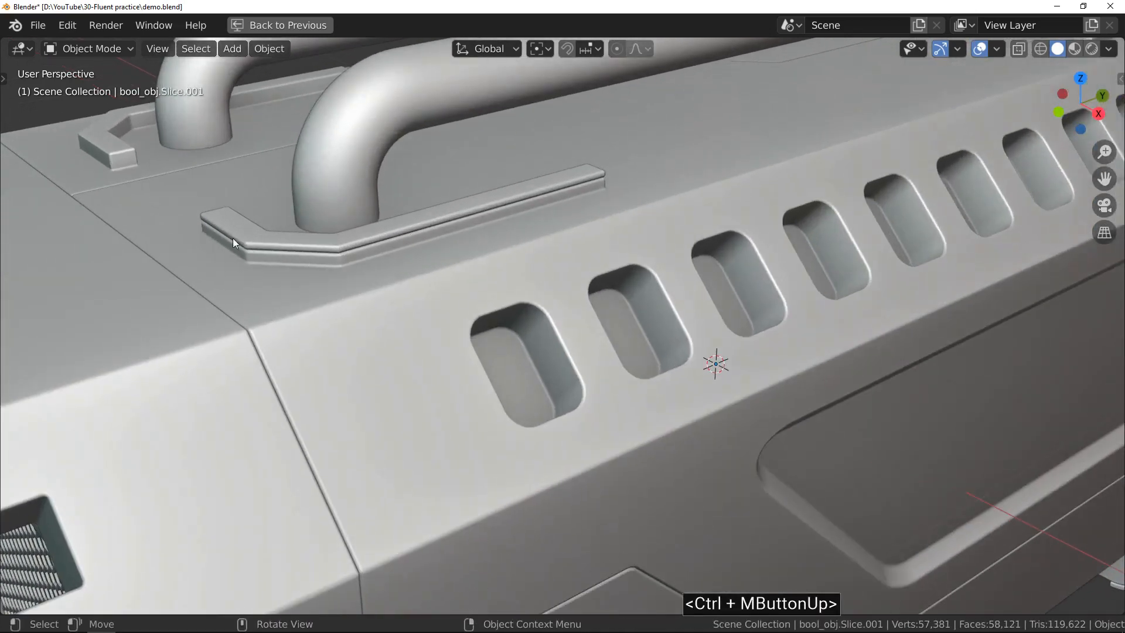
pyautogui.click(283, 291)
pyautogui.press('f')
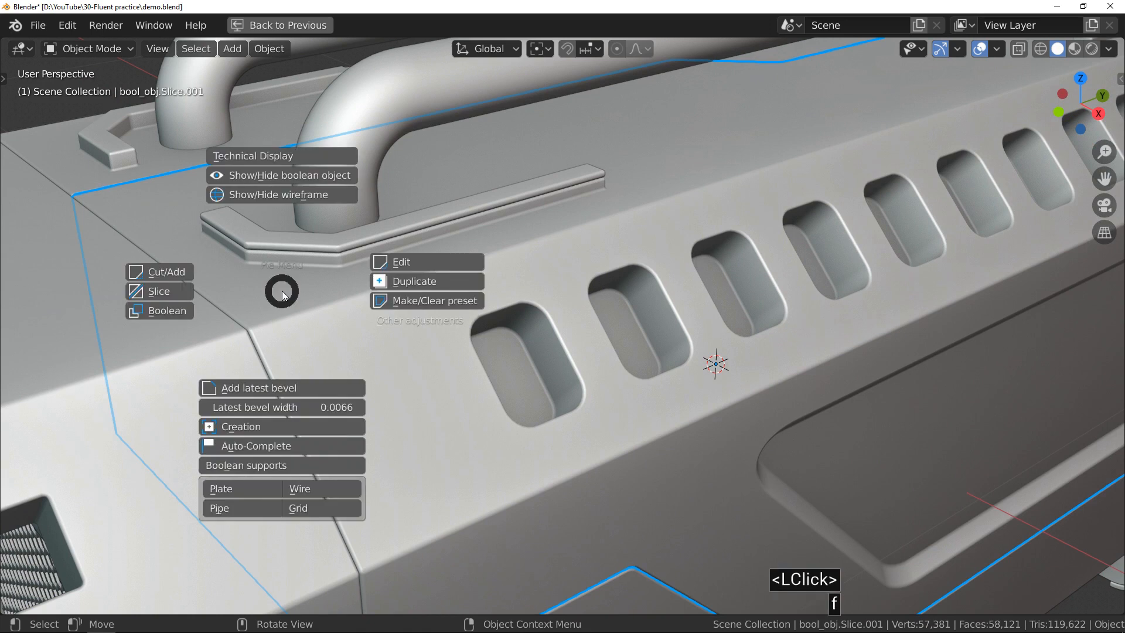
pyautogui.click(323, 177)
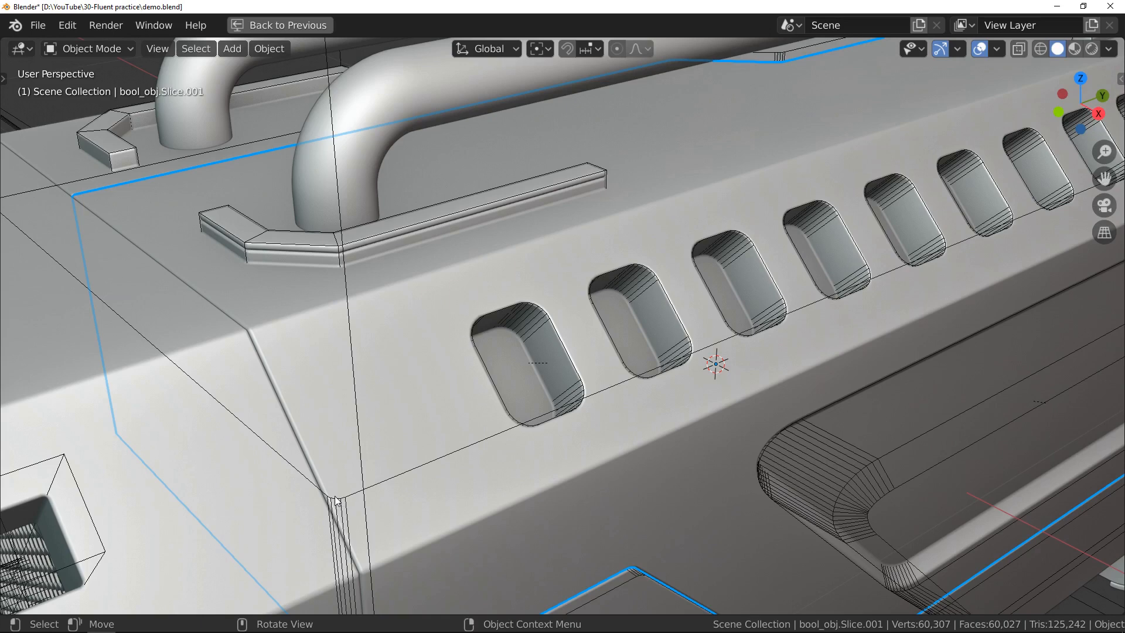
# - Open the stepped slice's boolean object for Fluent editing and switch its solidify adjustment between thickness and offset
pyautogui.keyDown('ctrl'); pyautogui.moveTo(181, 203); pyautogui.dragTo(363, 175, button='middle'); pyautogui.keyUp('ctrl')
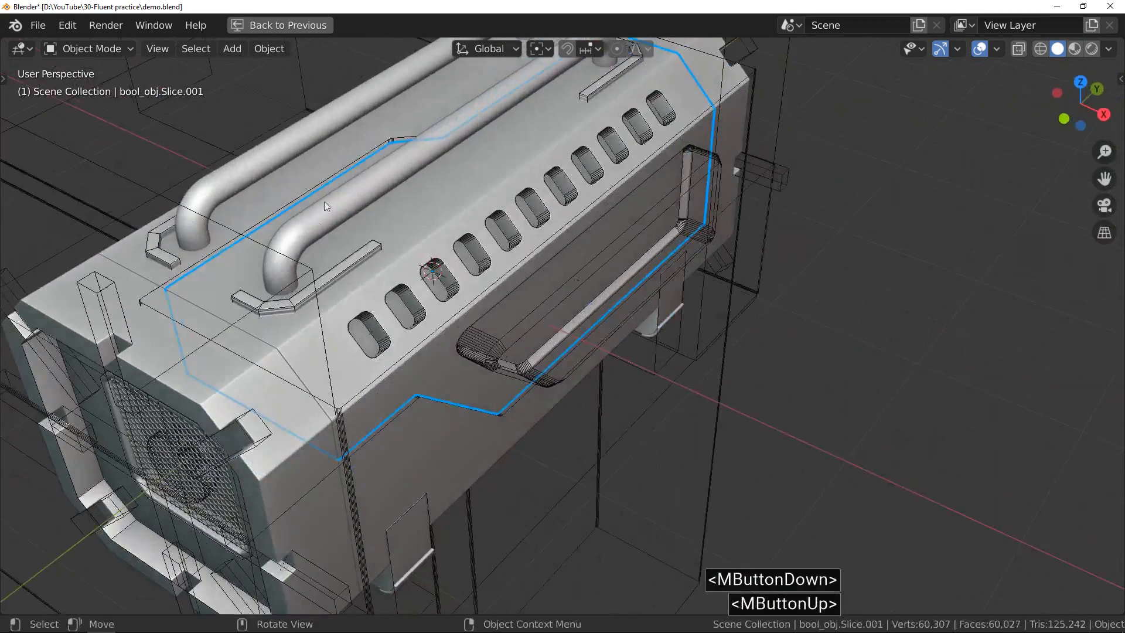
pyautogui.click(377, 145)
pyautogui.keyDown('ctrl'); pyautogui.moveTo(258, 321); pyautogui.dragTo(402, 281, button='middle'); pyautogui.keyUp('ctrl')
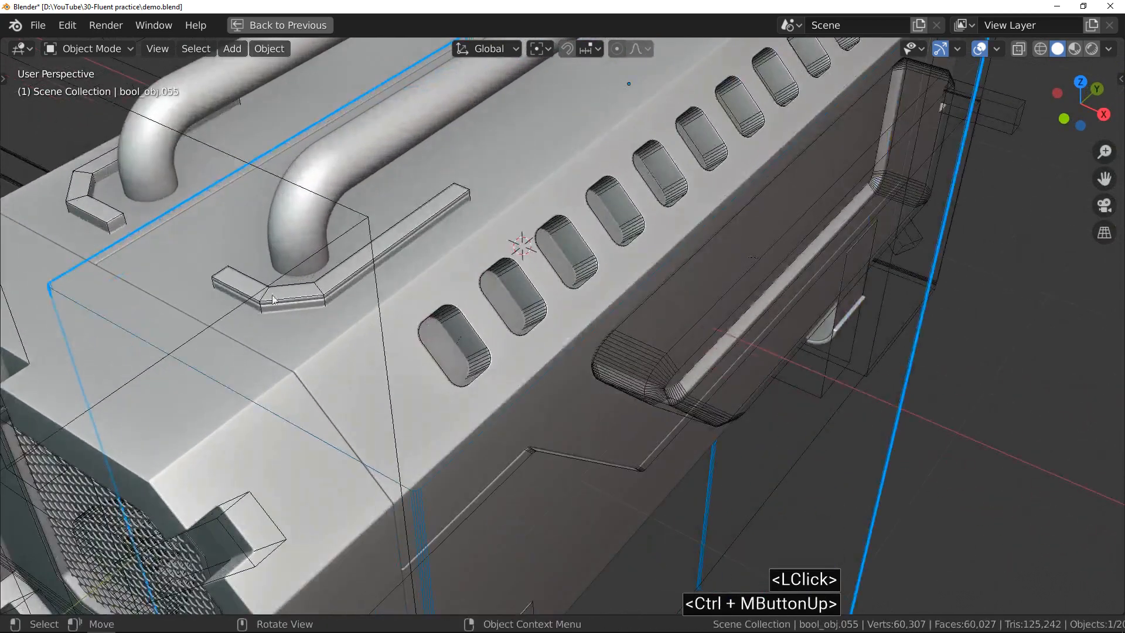
pyautogui.click(413, 274)
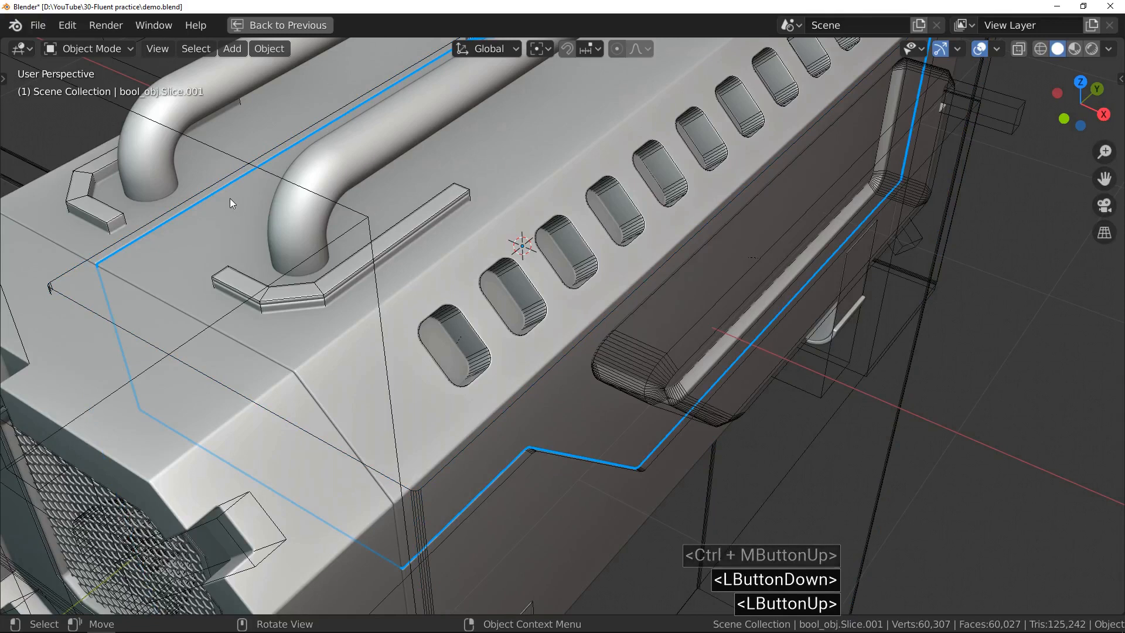
pyautogui.click(214, 191)
pyautogui.click(183, 202)
pyautogui.press('f')
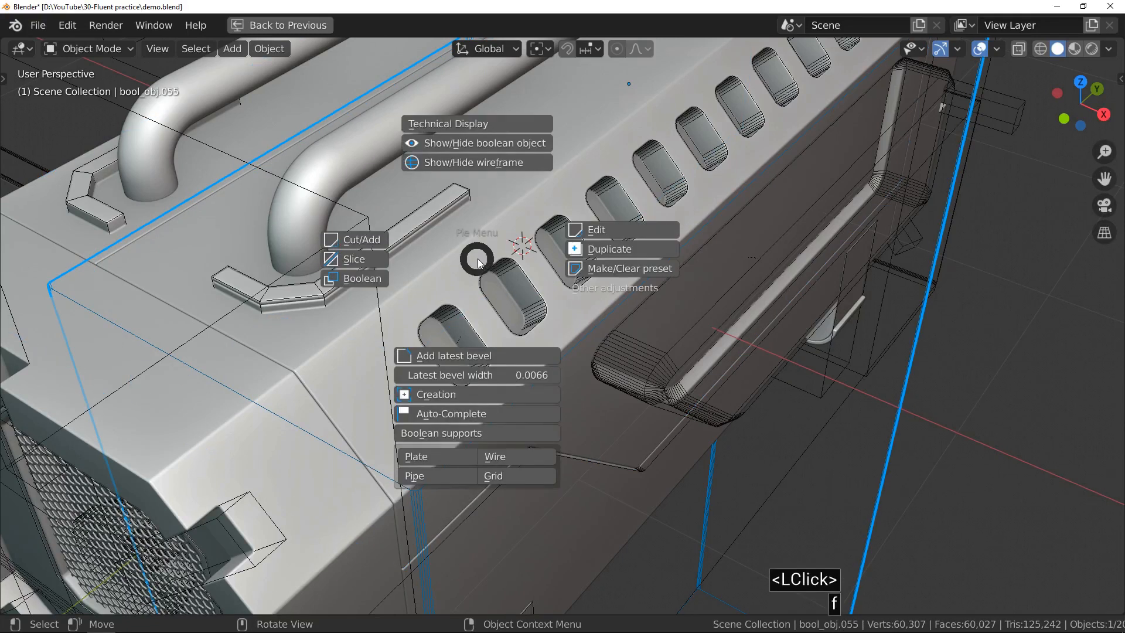
pyautogui.click(624, 231)
pyautogui.moveTo(430, 256); pyautogui.dragTo(489, 193)
pyautogui.press('c')
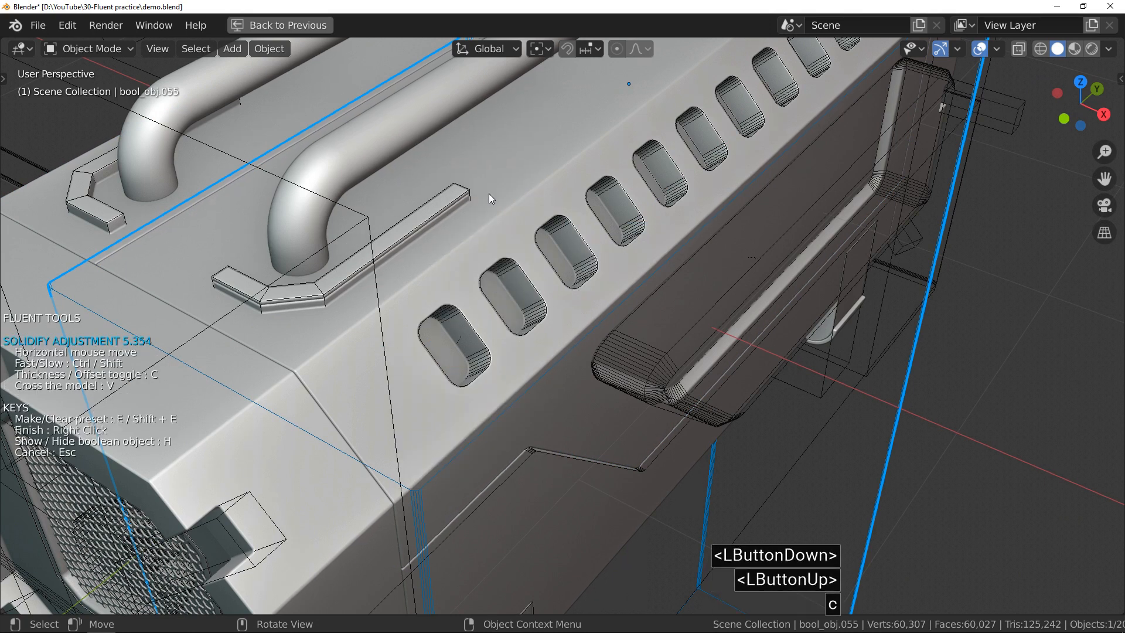
# - Finish the solidify adjustment on the large slicing cutter and hide all boolean objects
pyautogui.click(497, 195)
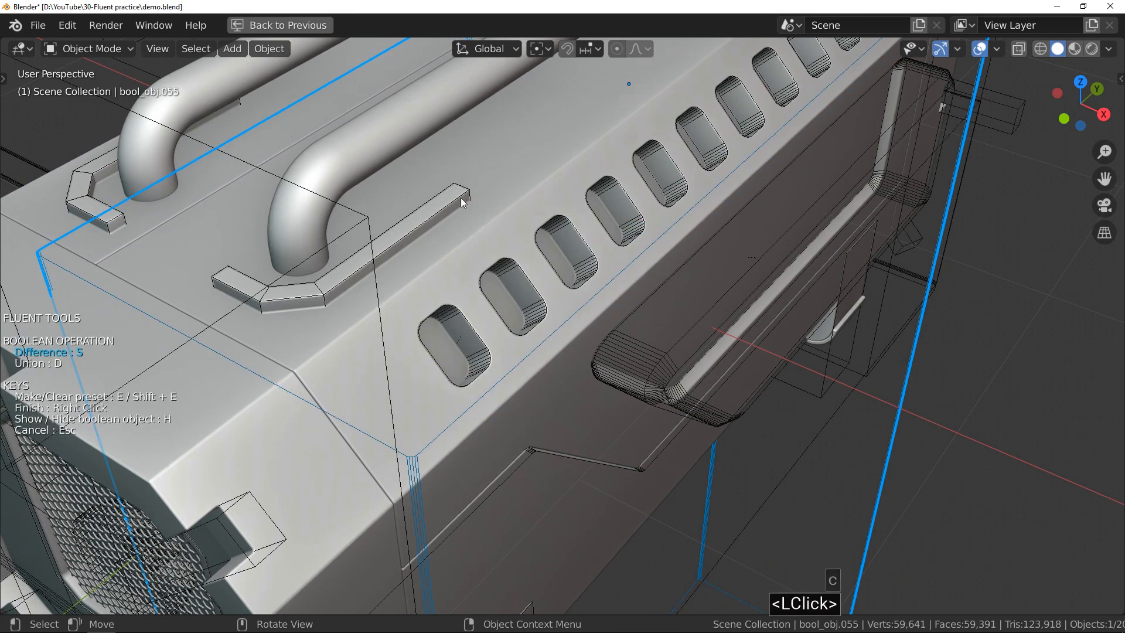
pyautogui.rightClick(390, 218)
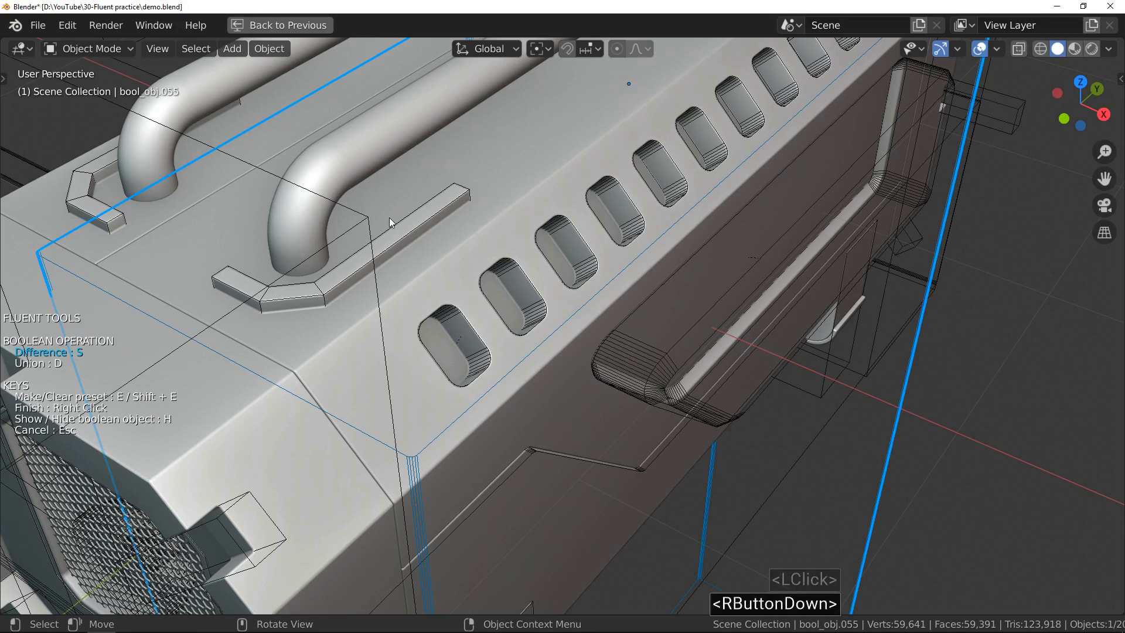
pyautogui.click(399, 200)
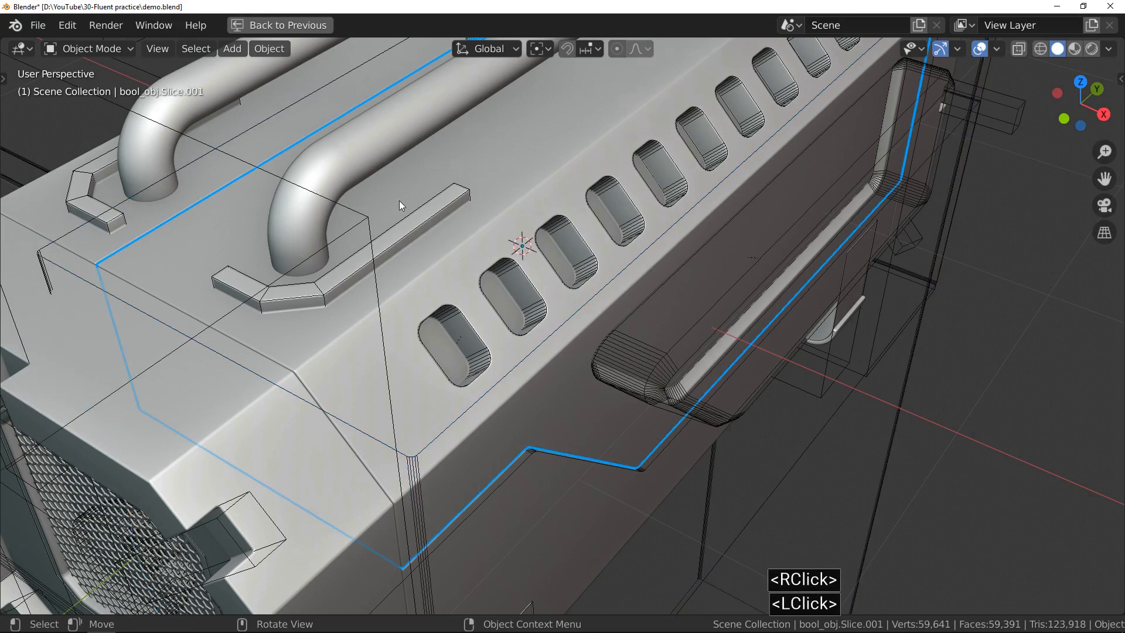
pyautogui.press('f')
pyautogui.click(440, 89)
pyautogui.moveTo(440, 89)
pyautogui.keyDown('ctrl'); pyautogui.mouseDown(button='middle')
pyautogui.moveTo(432, 177)
pyautogui.moveTo(460, 139)
pyautogui.mouseUp(button='middle'); pyautogui.keyUp('ctrl')
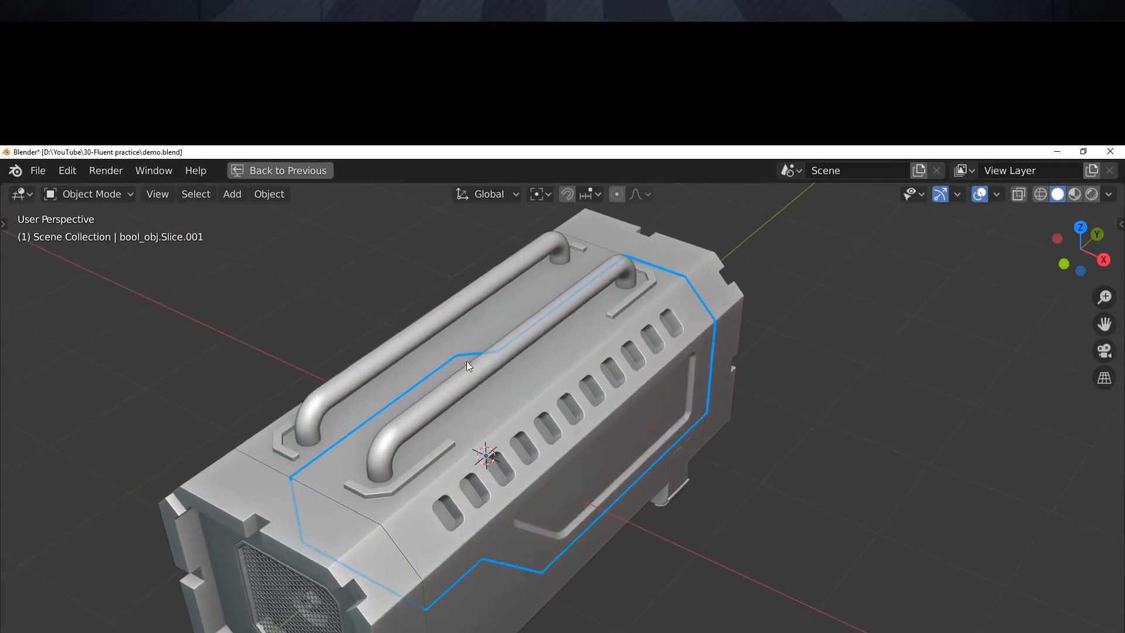
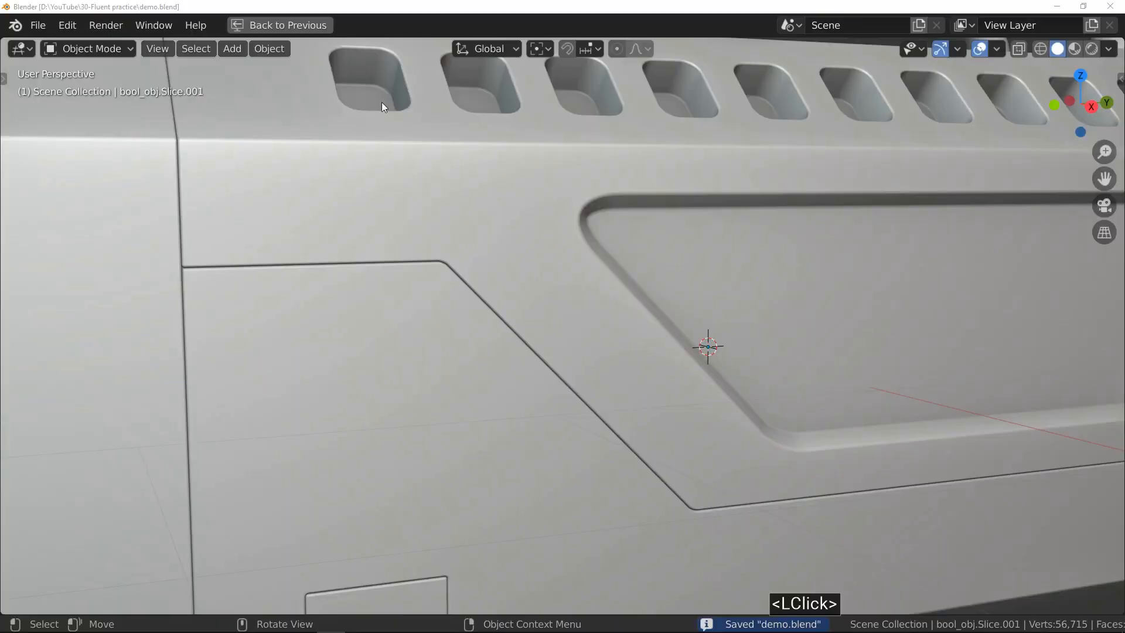
# - Start a Fluent Cut/Add on the upper and lower side panels together, with a square-distribution drawing grid on the lower panel's face
pyautogui.click(366, 291)
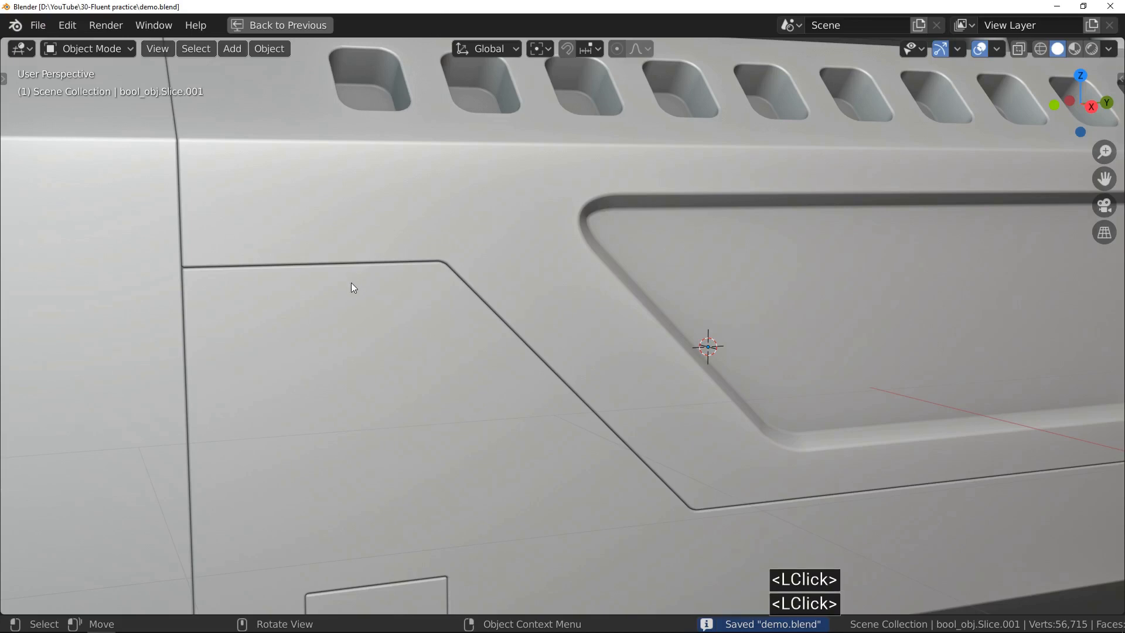
pyautogui.click(322, 212)
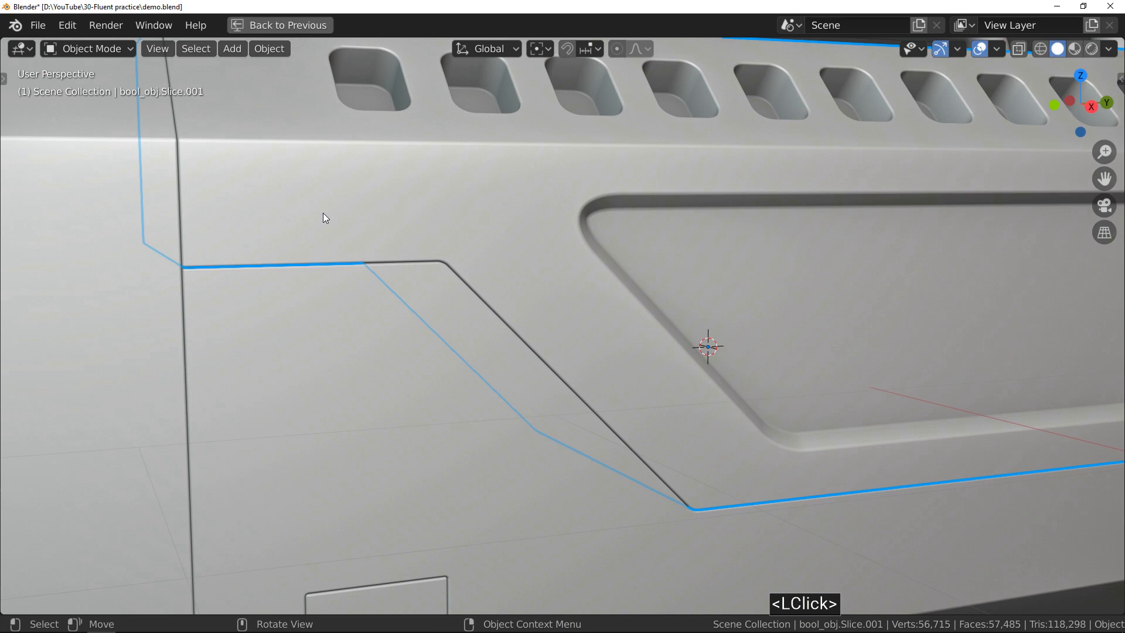
pyautogui.keyDown('shift'); pyautogui.click(295, 351); pyautogui.keyUp('shift')
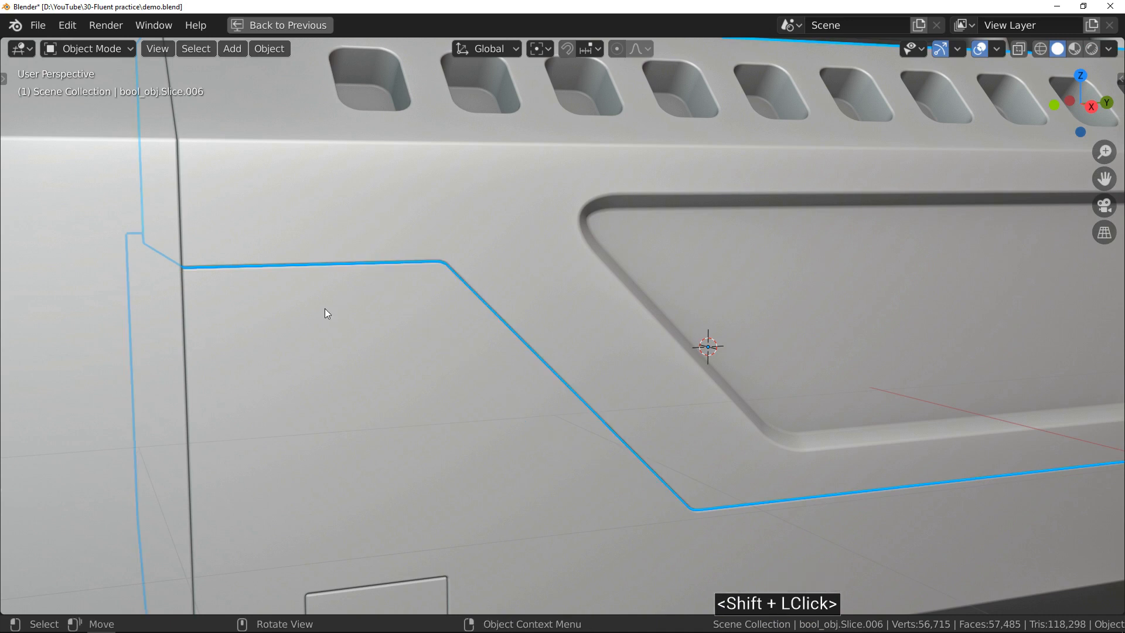
pyautogui.press('f')
pyautogui.click(210, 291)
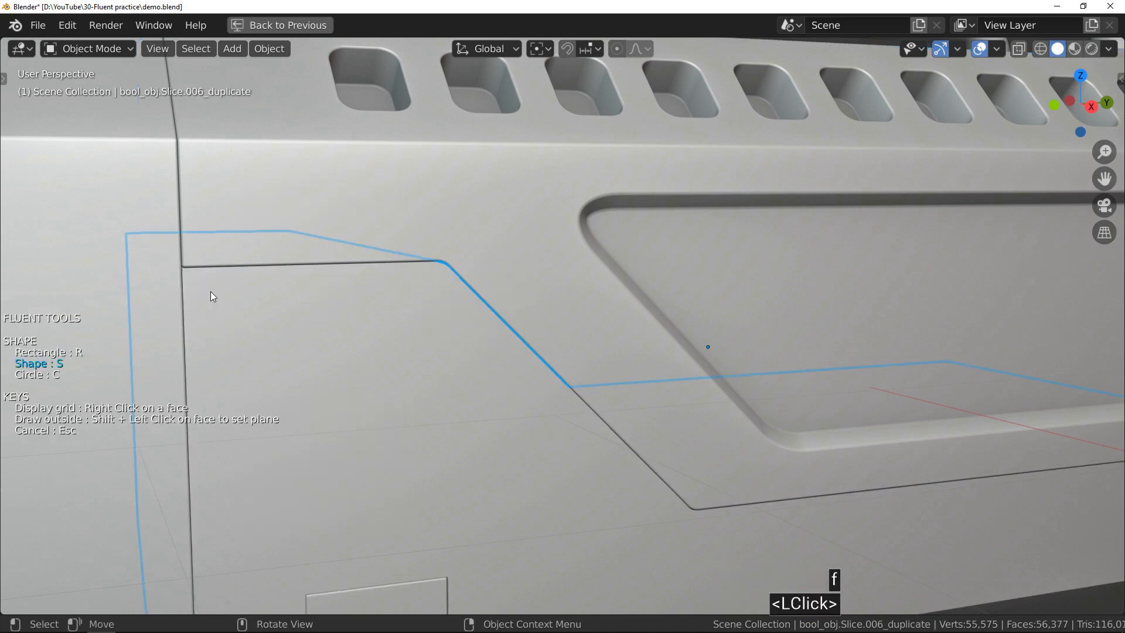
pyautogui.rightClick(296, 322)
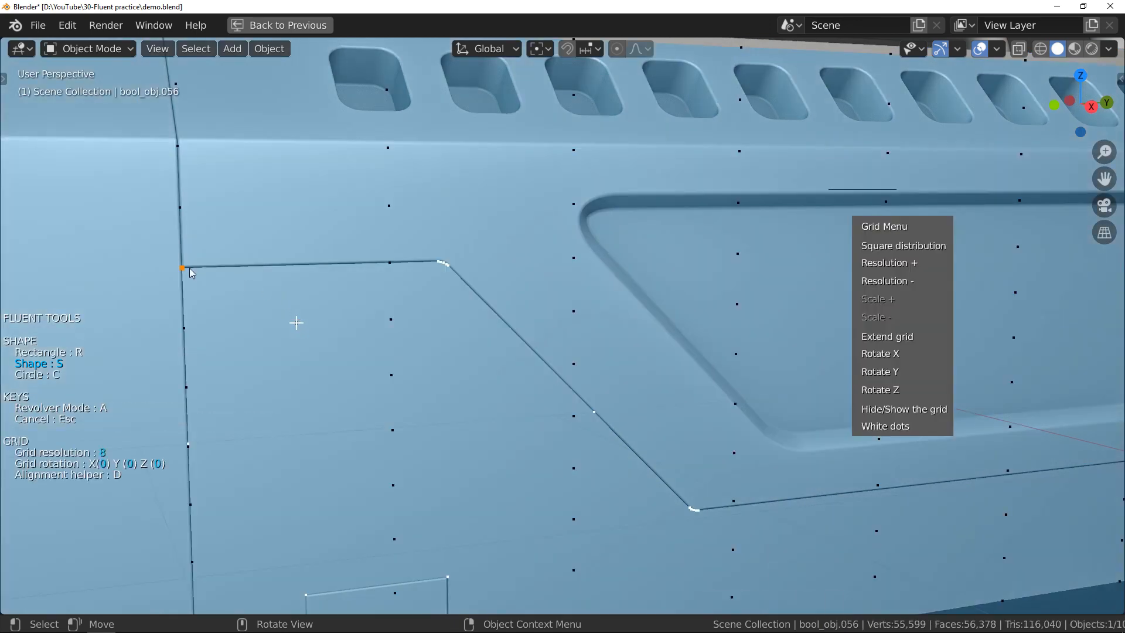
pyautogui.press('x')
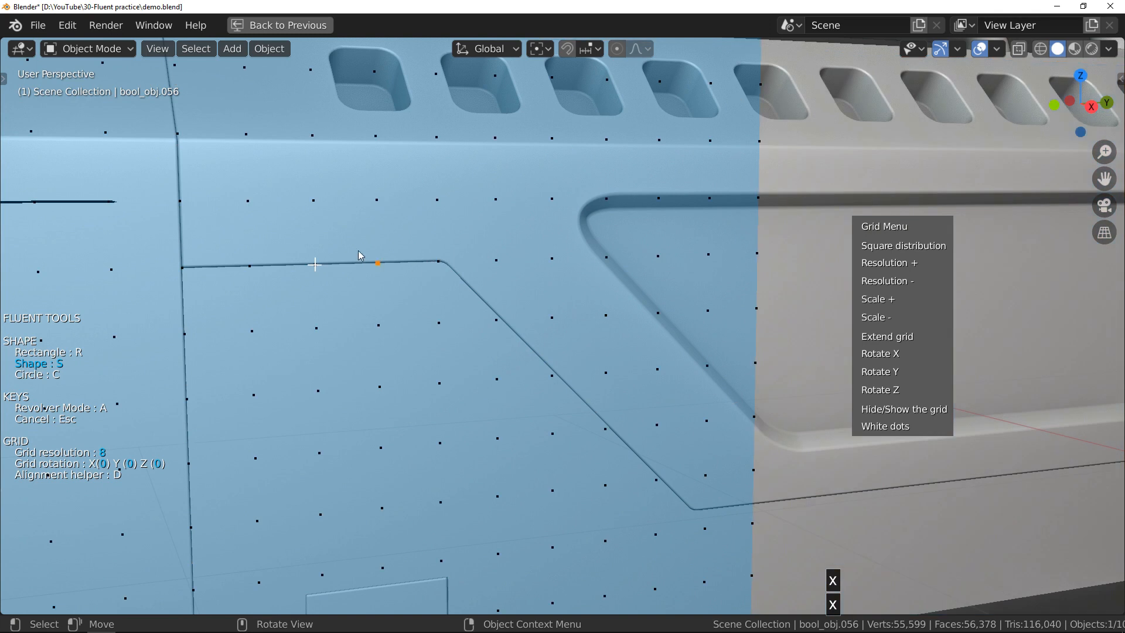
# - Cut a small upright rectangular pocket through both panels, drawn from its centre on the short horizontal stretch of the seam
pyautogui.click(316, 268)
pyautogui.press('shift')
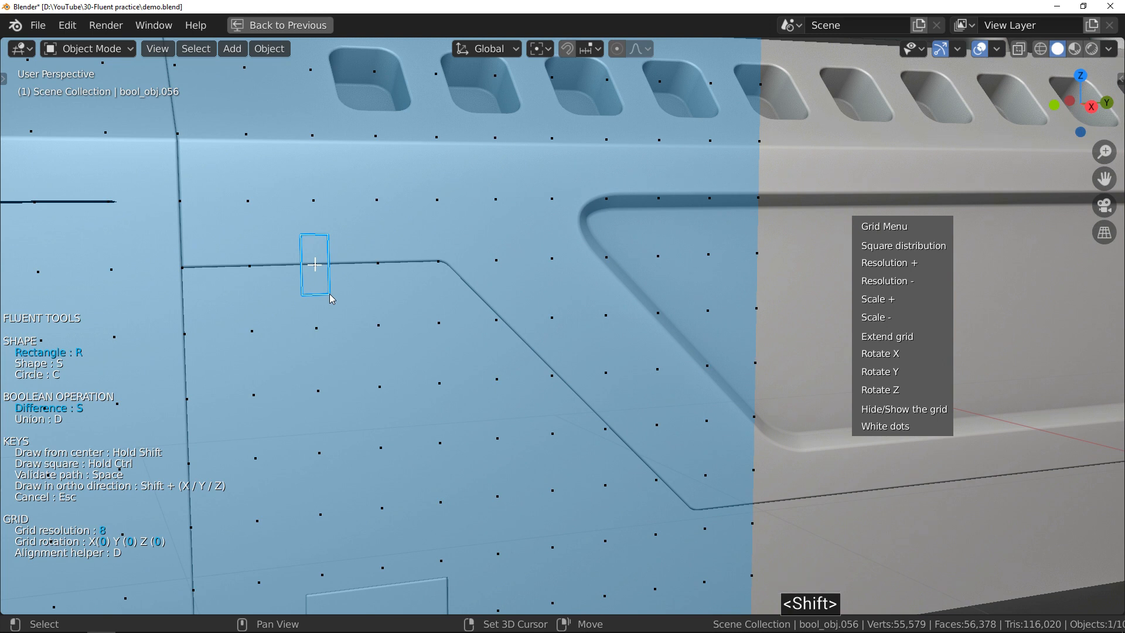
pyautogui.keyDown('shift'); pyautogui.click(327, 291); pyautogui.keyUp('shift')
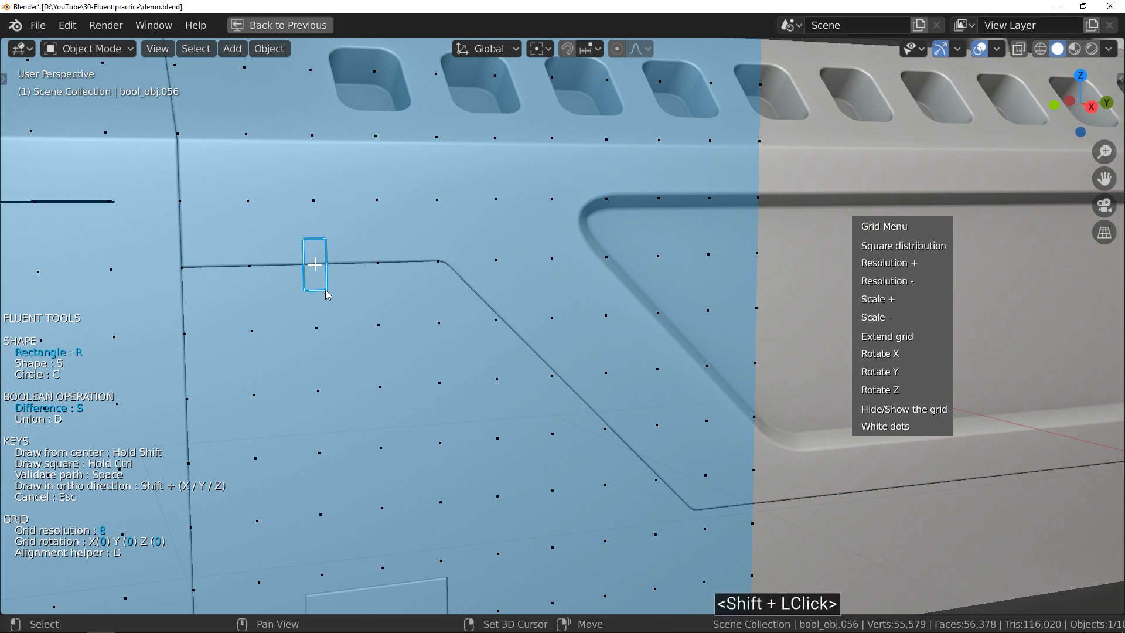
pyautogui.click(314, 290)
pyautogui.moveTo(327, 281)
pyautogui.mouseDown(button='middle')
pyautogui.moveTo(342, 303)
pyautogui.moveTo(312, 268)
pyautogui.mouseUp(button='middle')
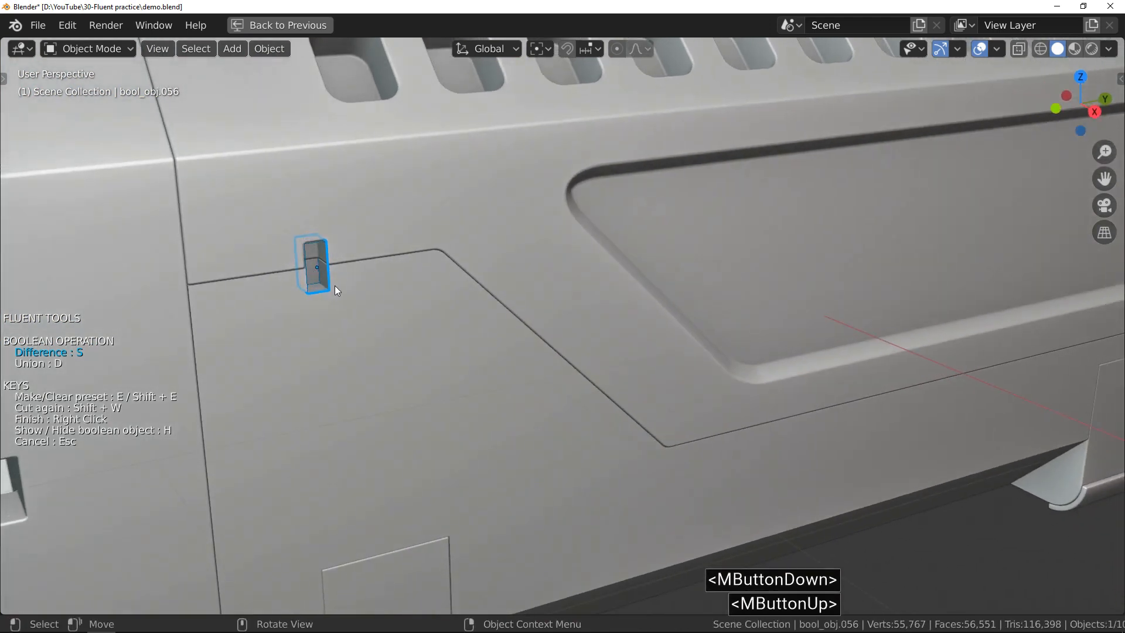
pyautogui.rightClick(335, 286)
# - Show the boolean objects around the new pocket as wireframes
pyautogui.moveTo(332, 286); pyautogui.dragTo(352, 325, button='middle')
pyautogui.moveTo(352, 325); pyautogui.dragTo(409, 287, button='middle')
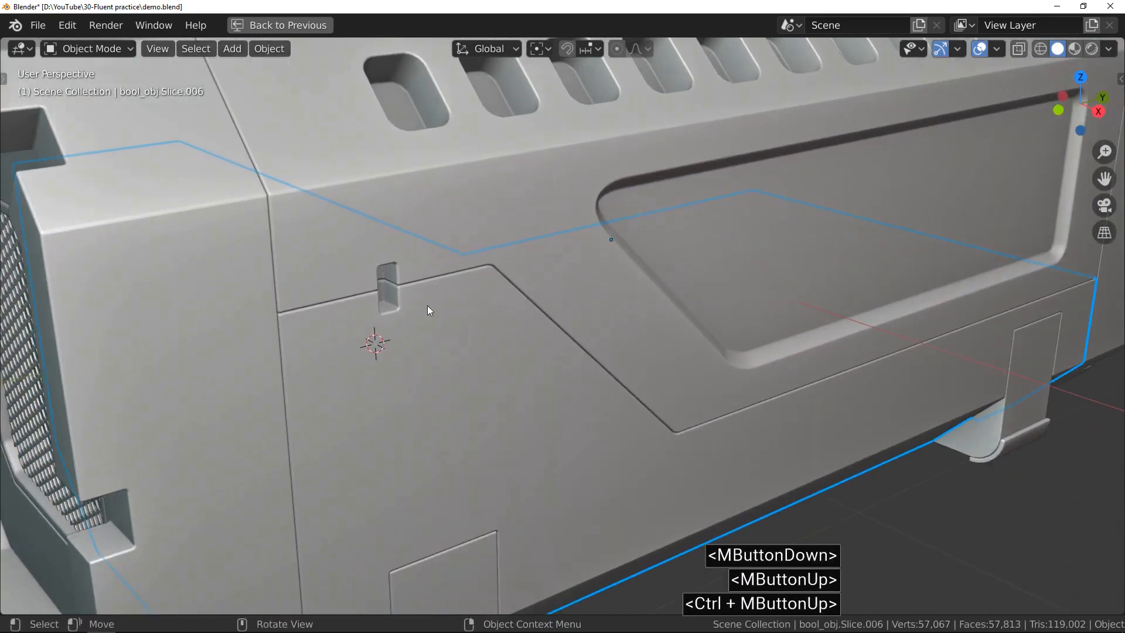
pyautogui.press('f')
pyautogui.click(468, 189)
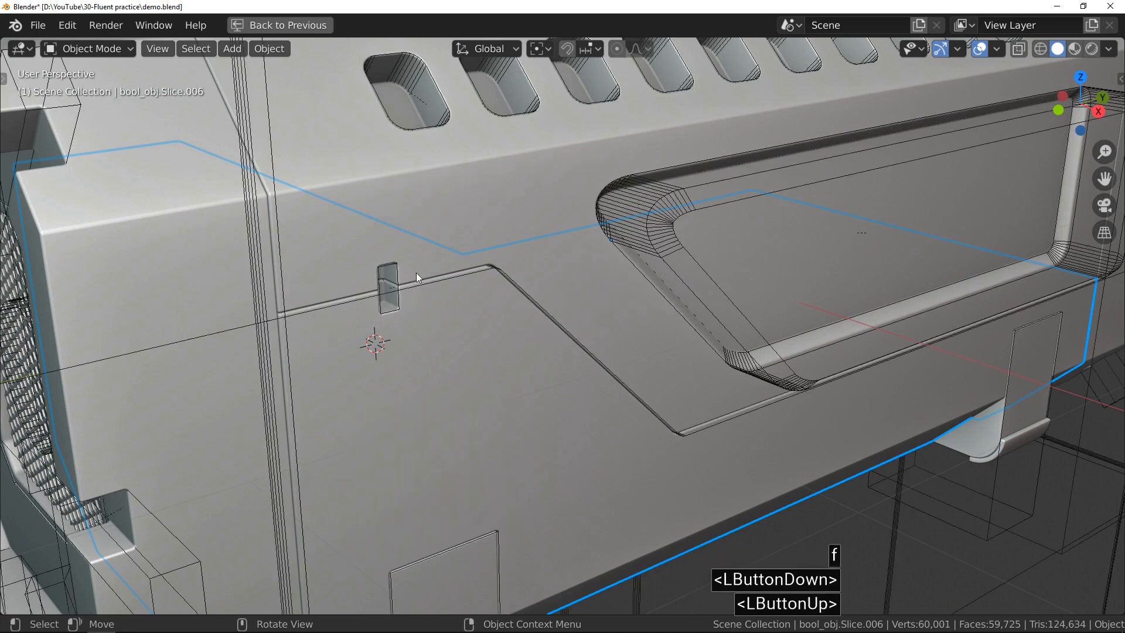
# - Edit the small pocket cutter and mirror it across the X axis to the opposite side of the body
pyautogui.click(401, 305)
pyautogui.press('f')
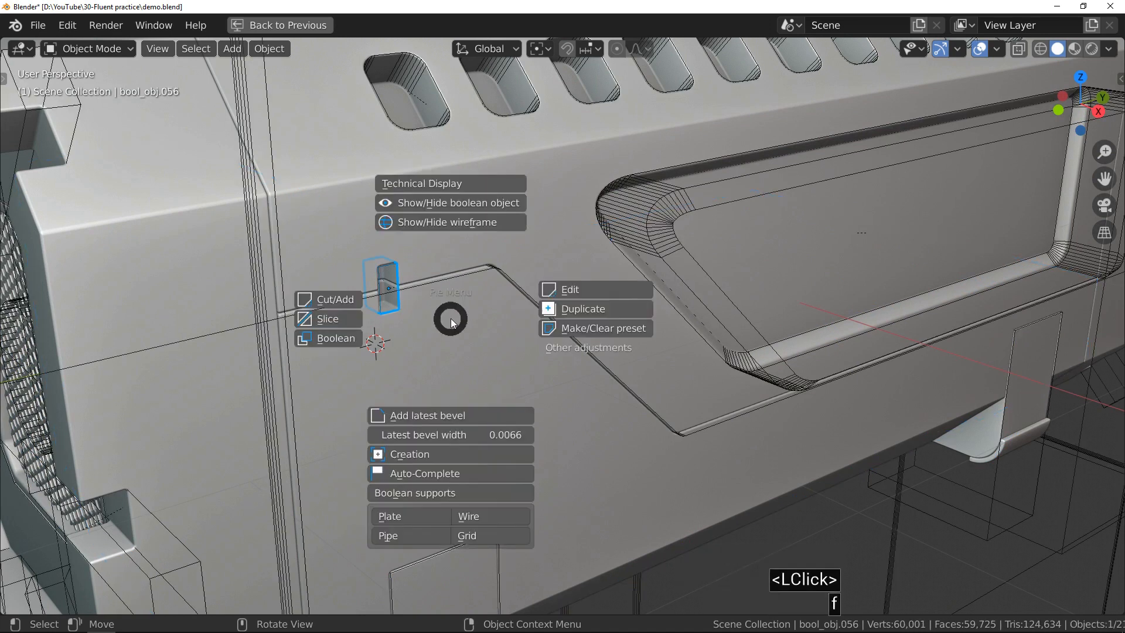
pyautogui.click(582, 293)
pyautogui.click(462, 319)
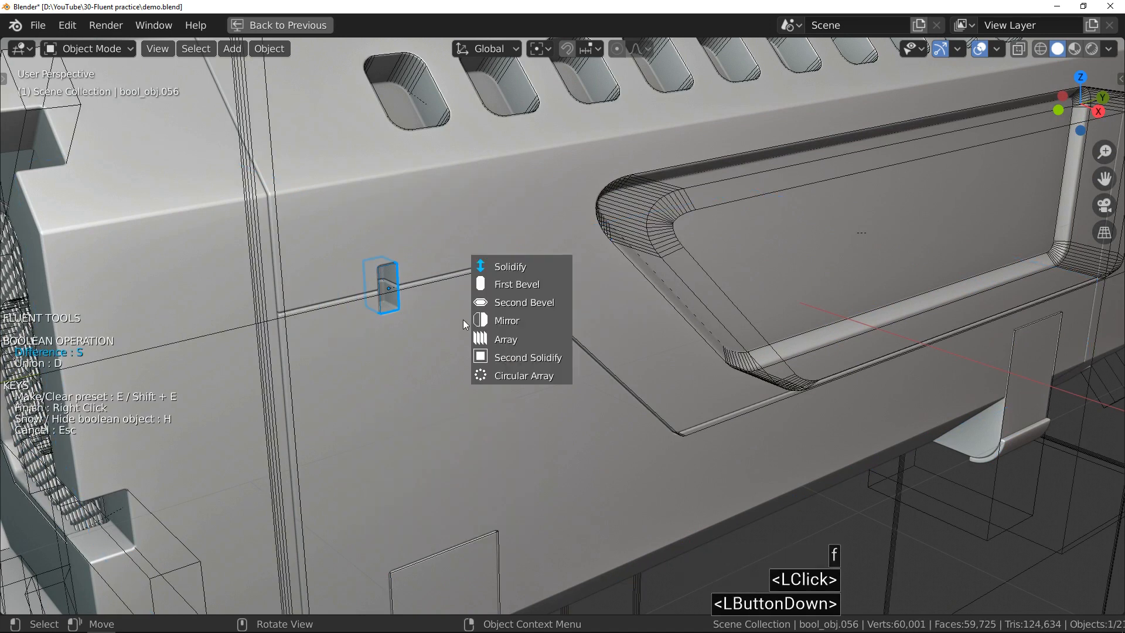
pyautogui.click(514, 323)
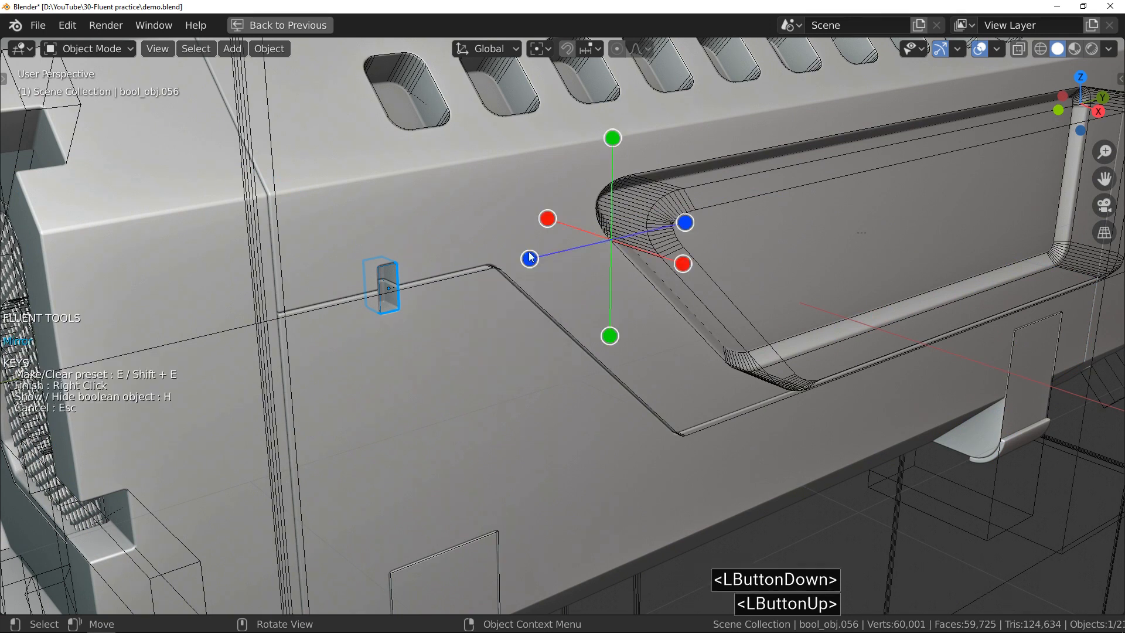
pyautogui.click(548, 219)
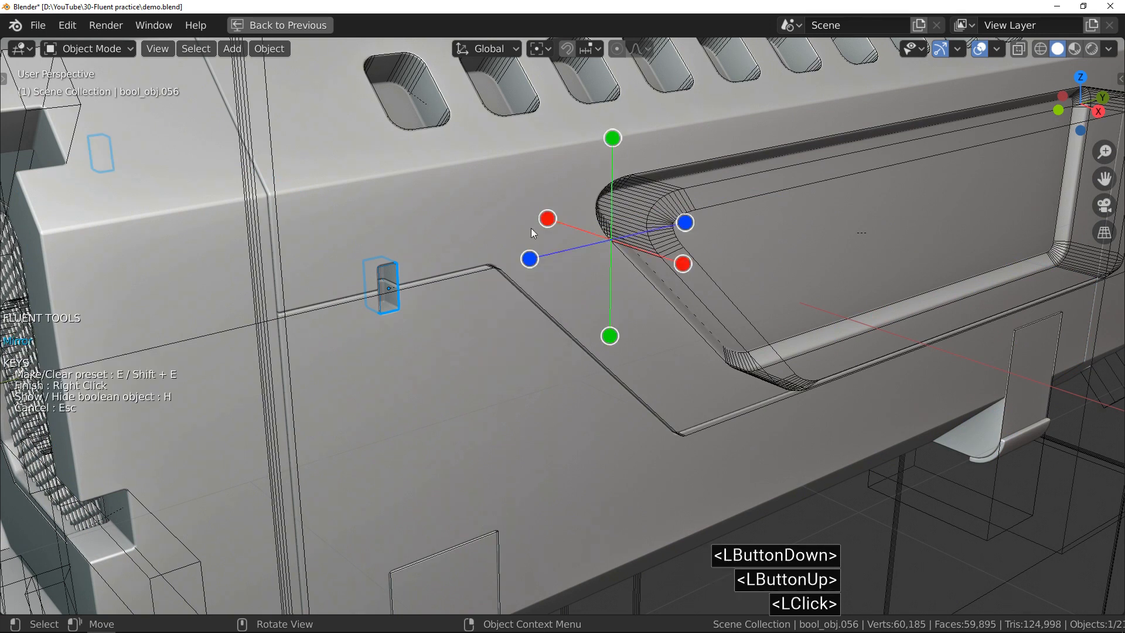
pyautogui.click(419, 326)
pyautogui.rightClick(420, 326)
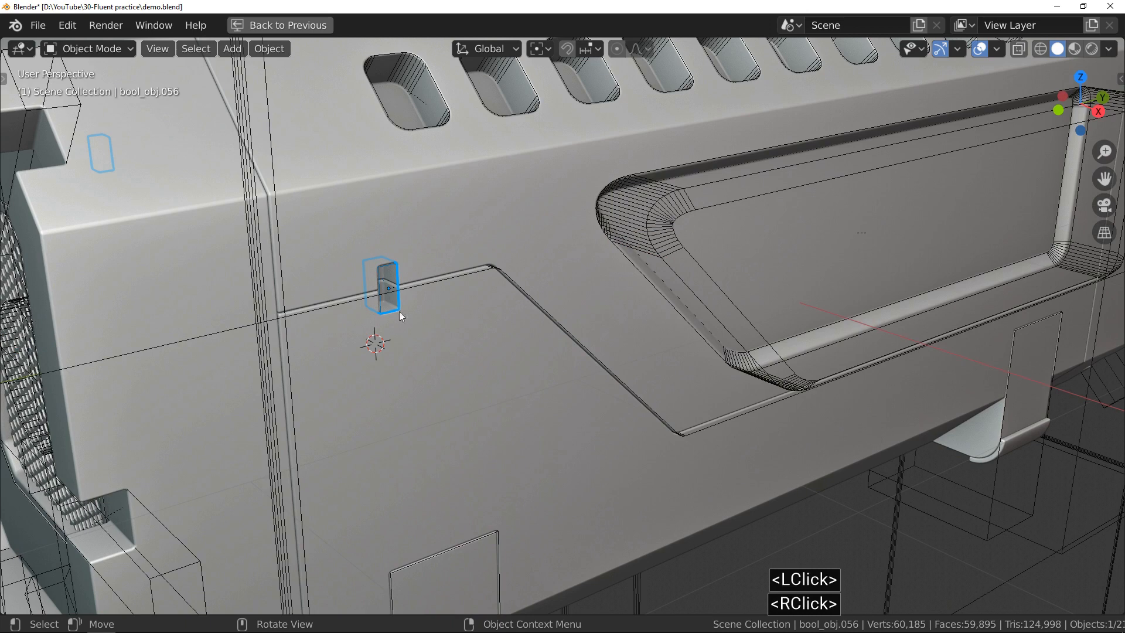
# - Duplicate the small pocket cutter onto the lower side panel, placing the copy just below the long horizontal seam
pyautogui.moveTo(399, 318); pyautogui.dragTo(359, 293, button='middle')
pyautogui.scroll(-1, 336, 262)
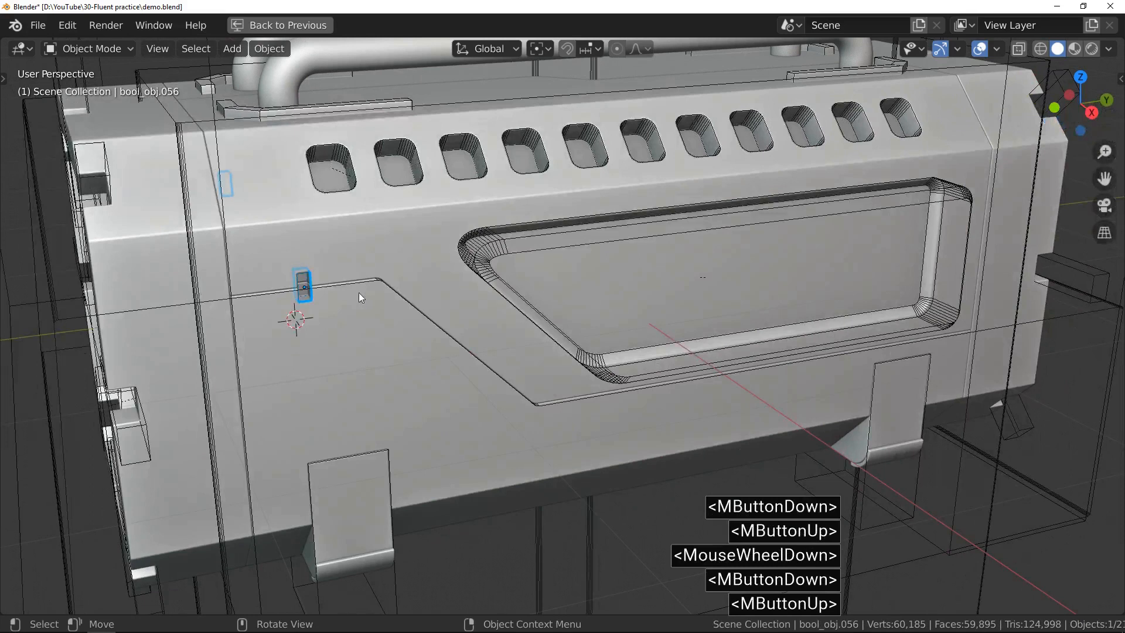
pyautogui.click(359, 322)
pyautogui.keyDown('shift'); pyautogui.click(303, 286); pyautogui.keyUp('shift')
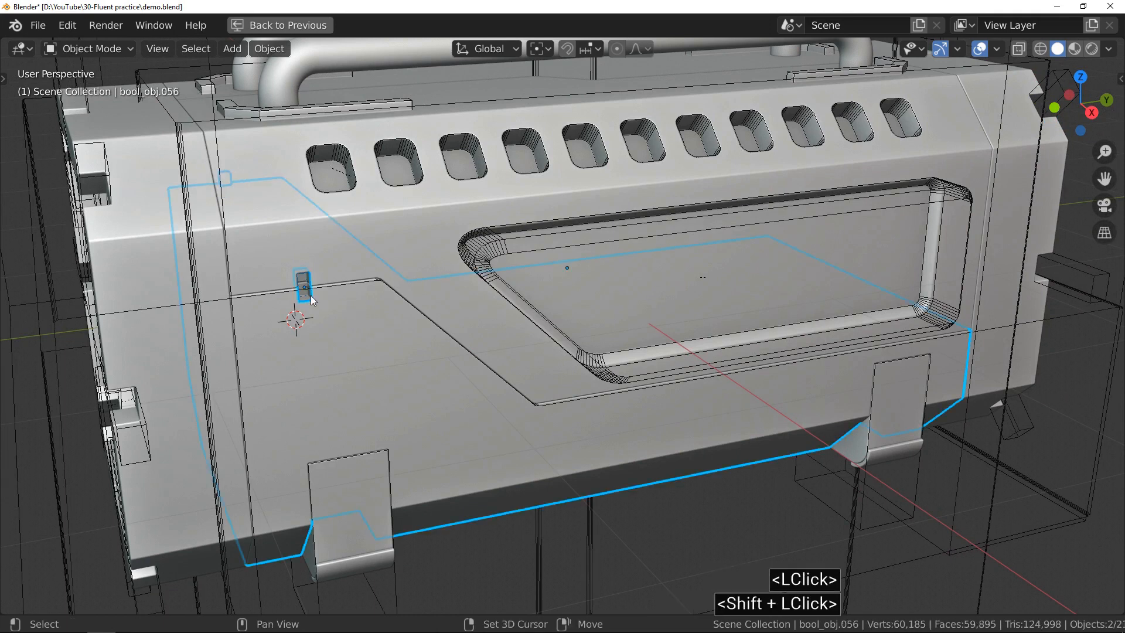
pyautogui.press('f')
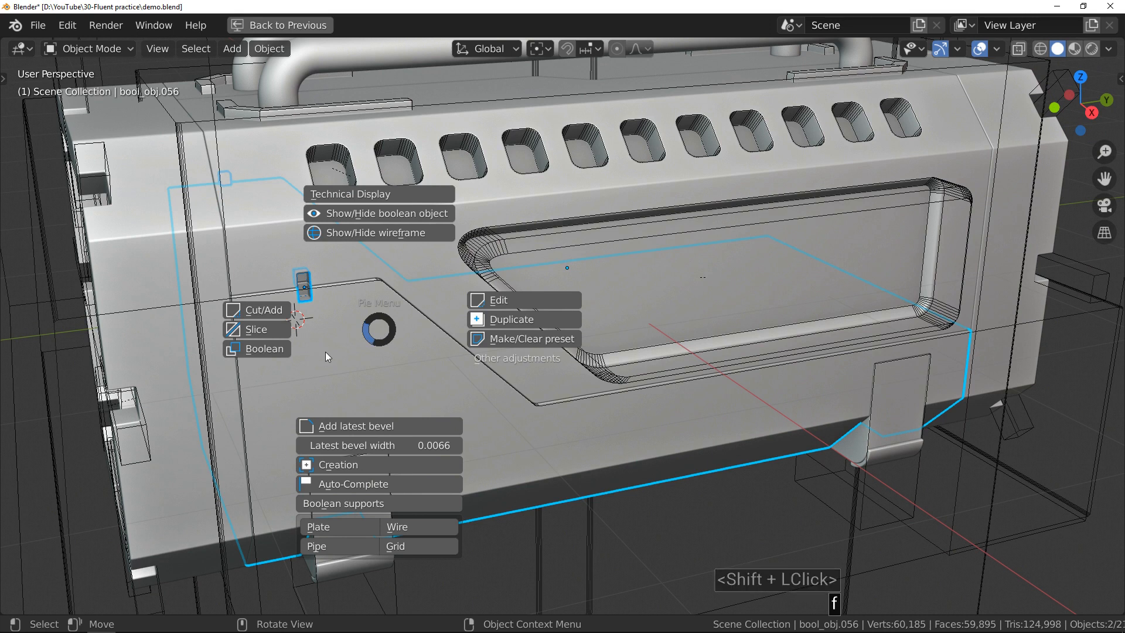
pyautogui.click(521, 320)
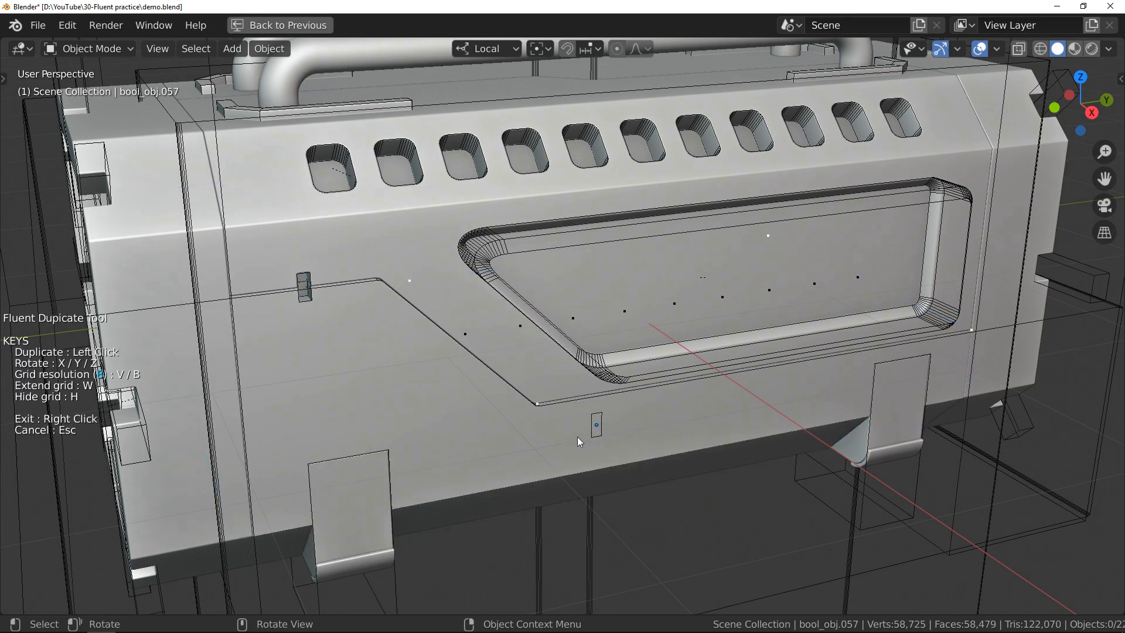
pyautogui.click(633, 421)
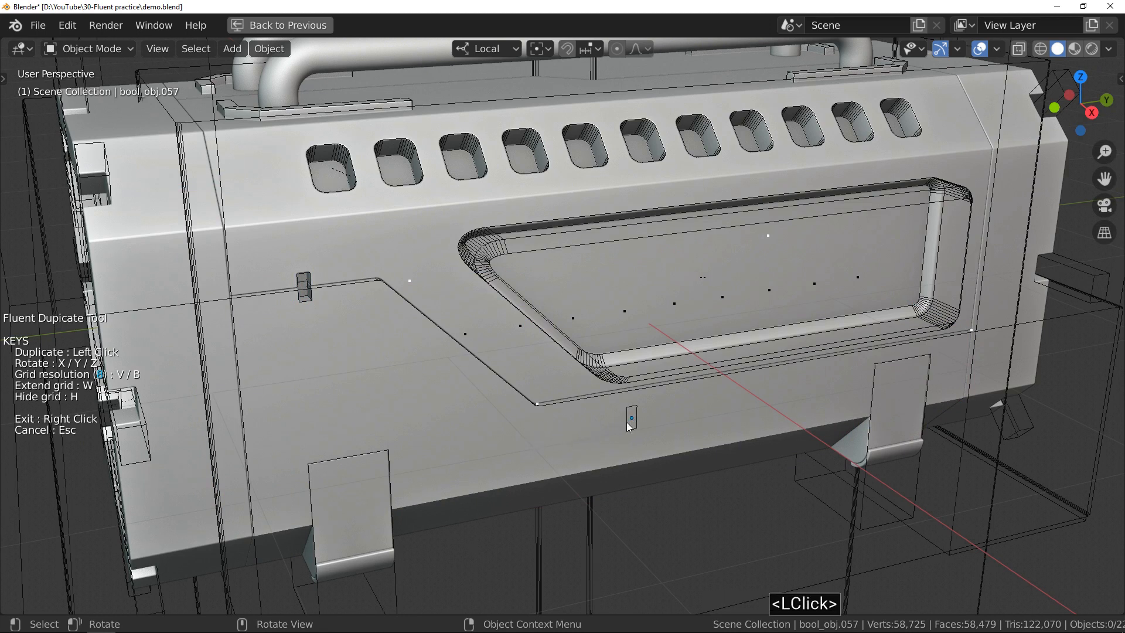
pyautogui.rightClick(566, 434)
# - In the right orthographic view, move the duplicated cutter onto the long seam, about -0.19 m in Y and 0.15 m in Z
pyautogui.keyDown('ctrl'); pyautogui.moveTo(641, 416); pyautogui.dragTo(636, 342, button='middle'); pyautogui.keyUp('ctrl')
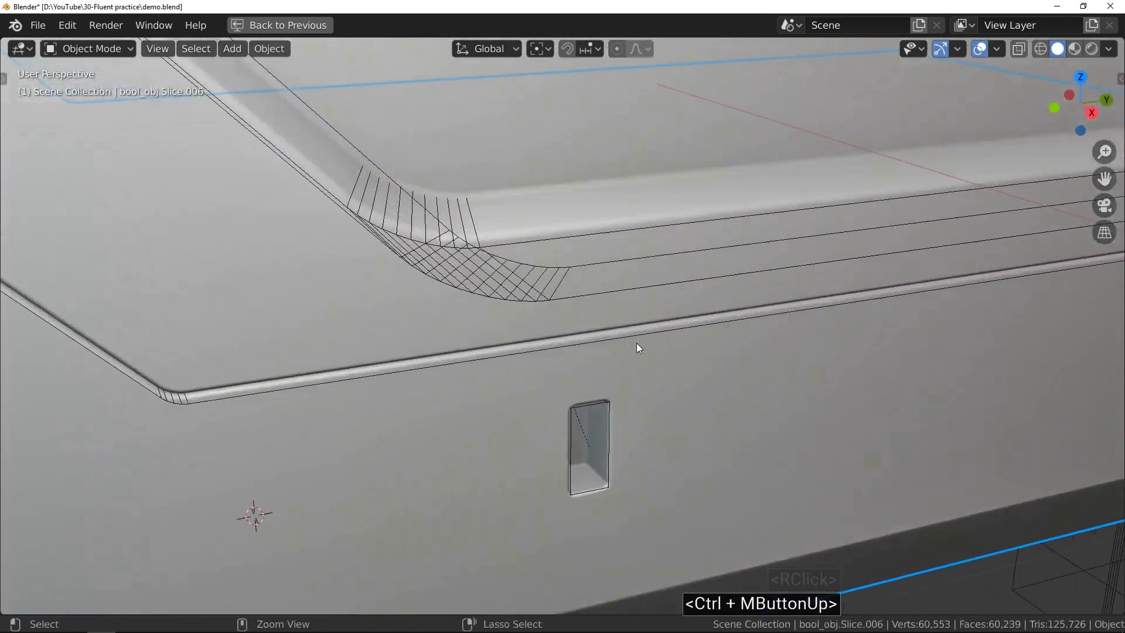
pyautogui.click(599, 403)
pyautogui.press('KP_1')
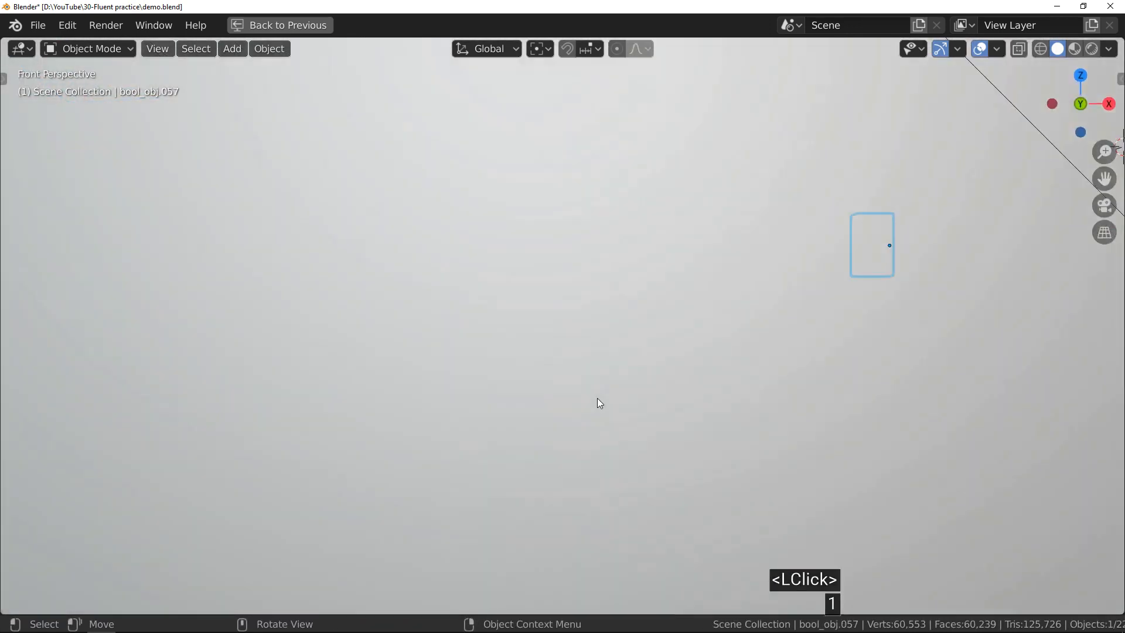
pyautogui.press('KP_3')
pyautogui.press('KP_5')
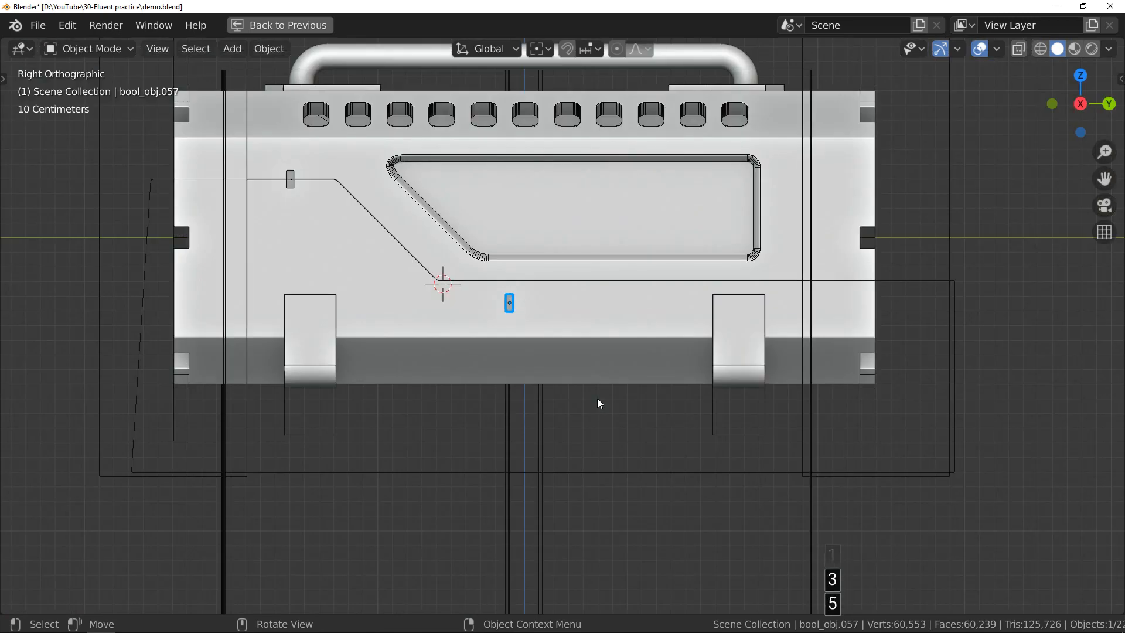
pyautogui.scroll(2, 519, 280)
pyautogui.scroll(2, 518, 280)
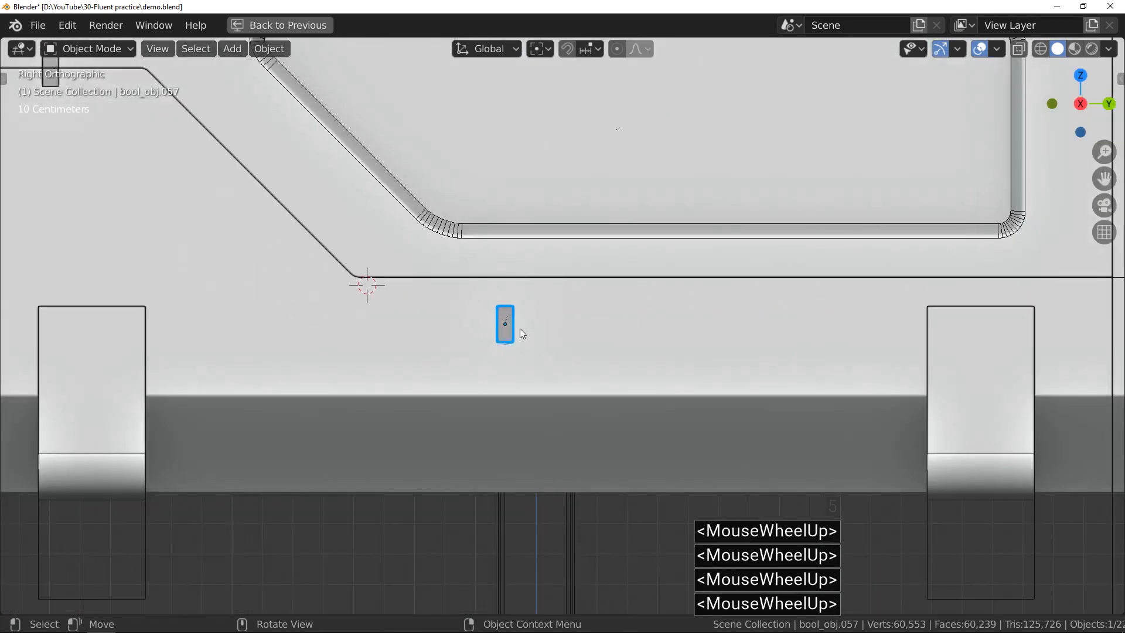
pyautogui.press('g')
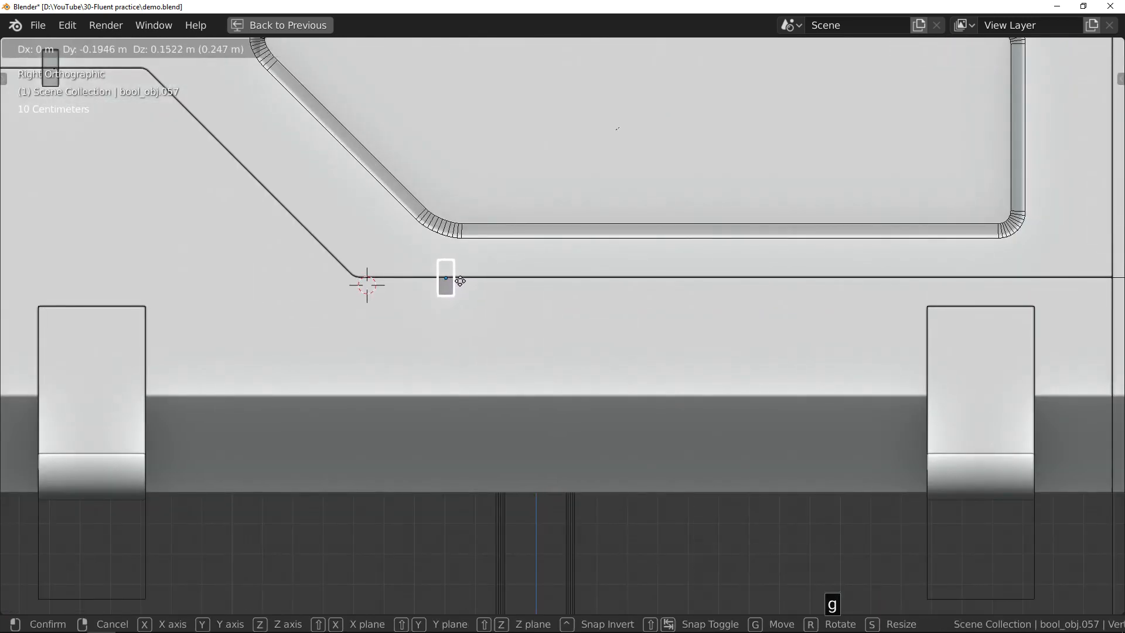
pyautogui.click(460, 282)
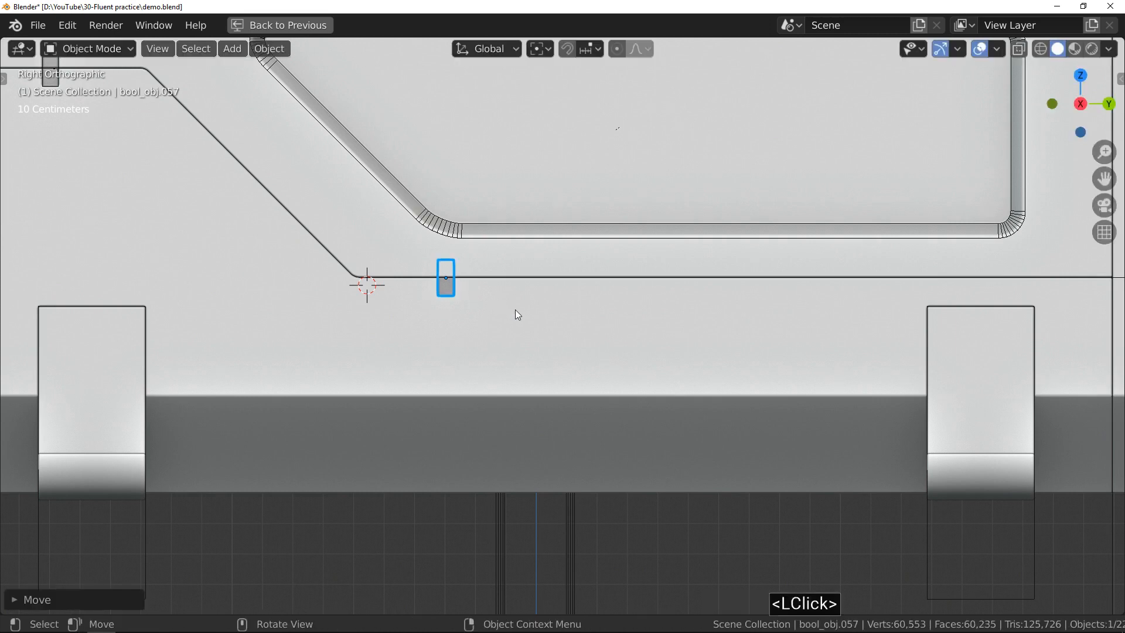
# - Array the duplicated cutter along X with a count of 2, offsetting the second one along the seam to above the far bracket
pyautogui.press('shift')
pyautogui.hotkey('shift', 'f')
pyautogui.moveTo(544, 325); pyautogui.dragTo(586, 341)
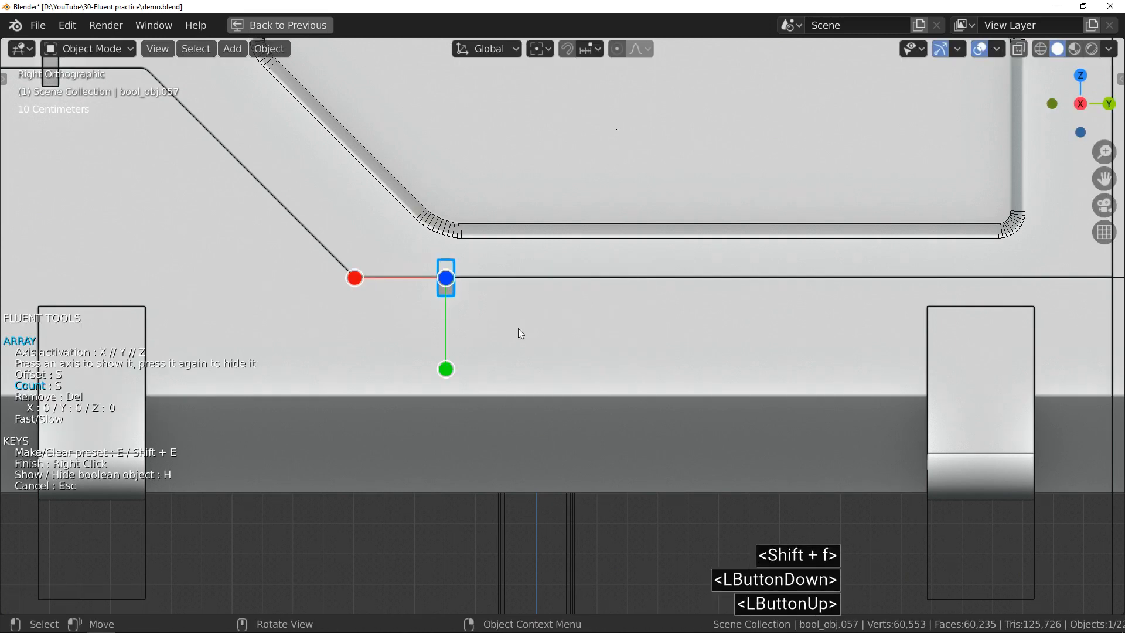
pyautogui.click(356, 279)
pyautogui.moveTo(496, 315); pyautogui.dragTo(700, 334)
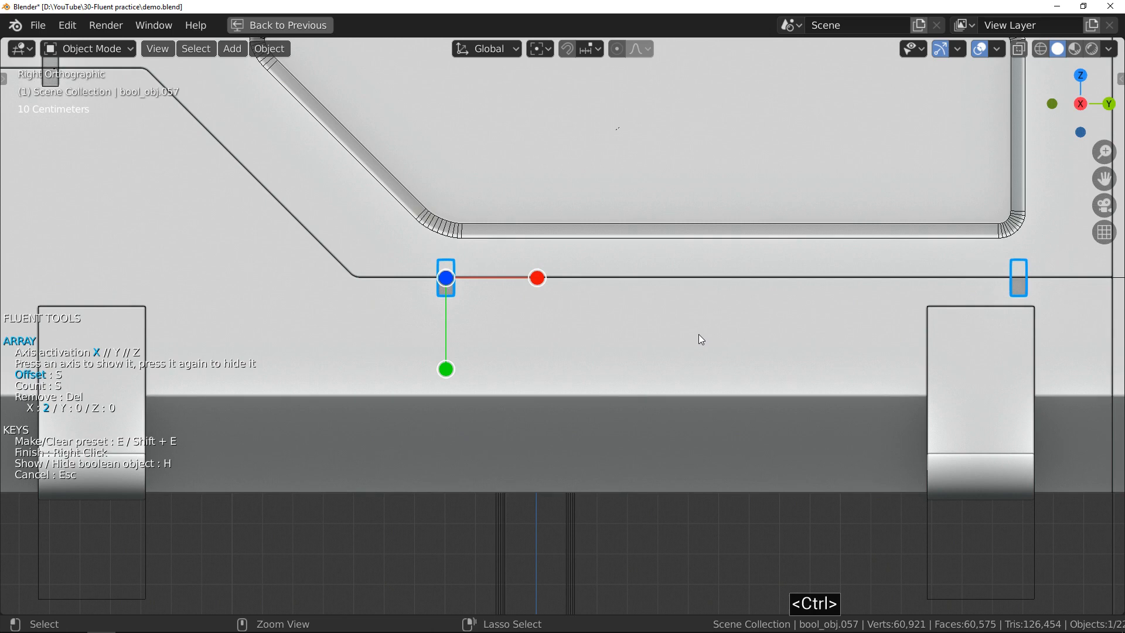
pyautogui.keyDown('ctrl'); pyautogui.click(701, 339); pyautogui.keyUp('ctrl')
pyautogui.moveTo(564, 308); pyautogui.dragTo(609, 329, button='middle')
pyautogui.keyDown('shift'); pyautogui.moveTo(609, 328); pyautogui.dragTo(539, 329, button='middle'); pyautogui.keyUp('shift')
pyautogui.scroll(-1, 537, 328)
pyautogui.scroll(1, 537, 331)
pyautogui.moveTo(757, 436); pyautogui.dragTo(635, 395, button='middle')
pyautogui.rightClick(572, 382)
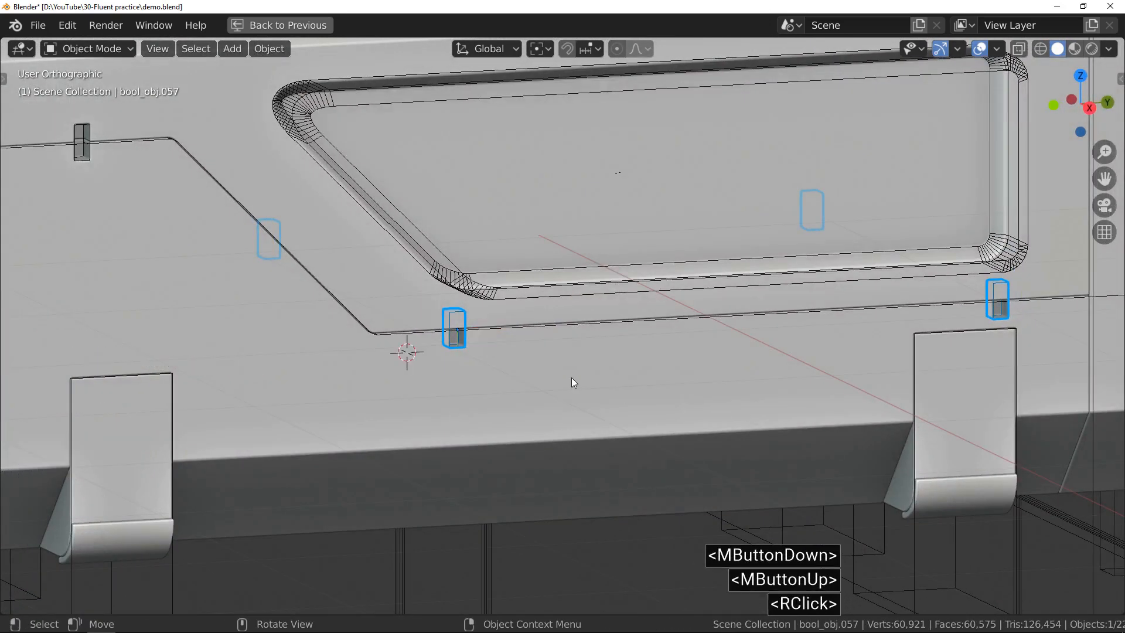
# - Subtract the arrayed pocket cutter on the long seam from the upper side panel with a Boolean
pyautogui.scroll(5, 467, 330)
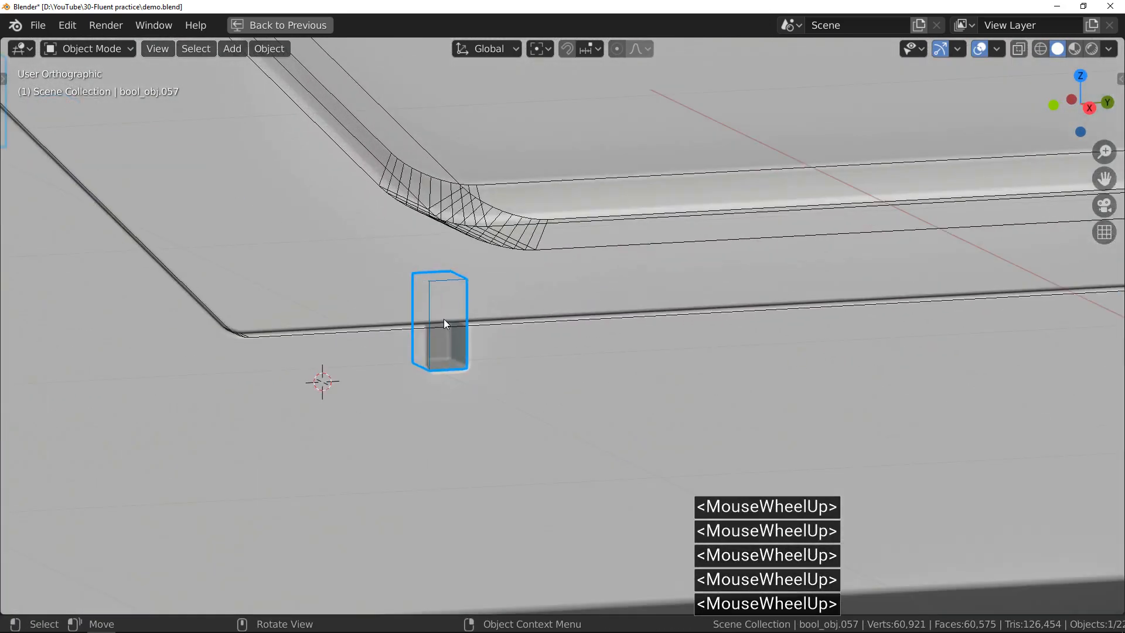
pyautogui.keyDown('shift'); pyautogui.click(334, 262); pyautogui.keyUp('shift')
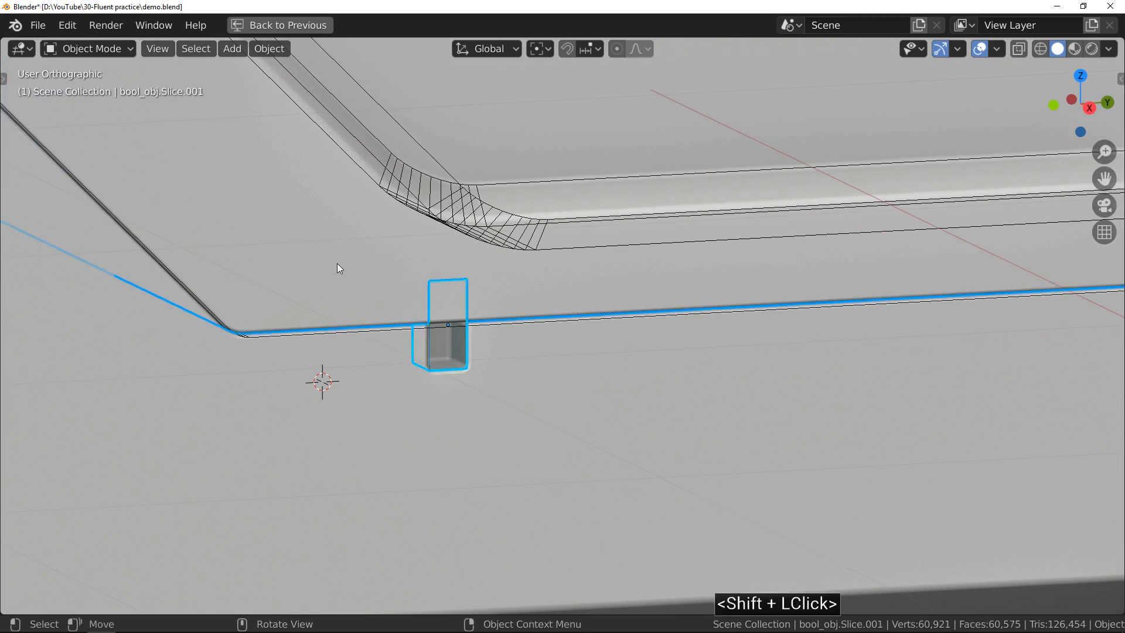
pyautogui.press('f')
pyautogui.click(227, 279)
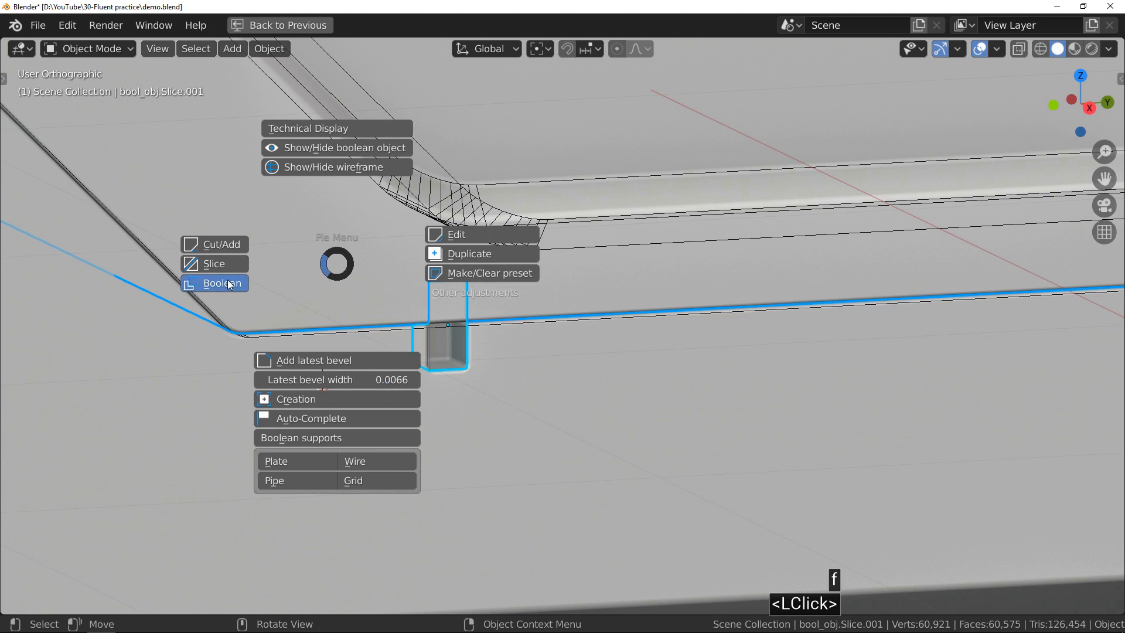
pyautogui.keyDown('ctrl'); pyautogui.moveTo(332, 299); pyautogui.dragTo(403, 356, button='middle'); pyautogui.keyUp('ctrl')
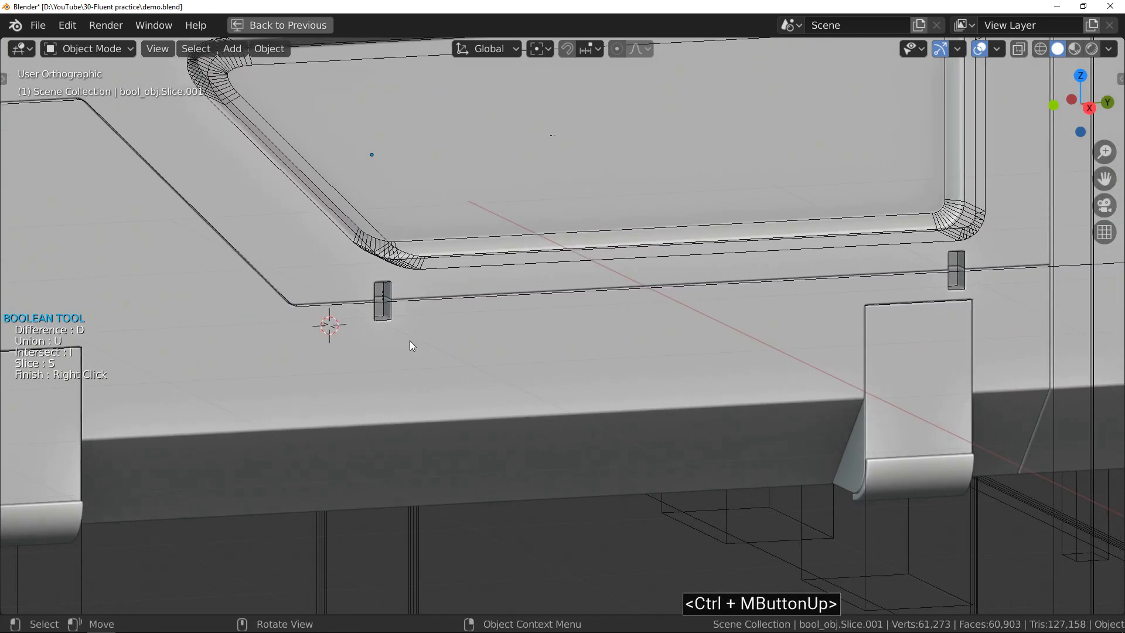
pyautogui.rightClick(410, 340)
# - Hide the boolean objects and inspect the pocket cuts from both sides of the container
pyautogui.press('f')
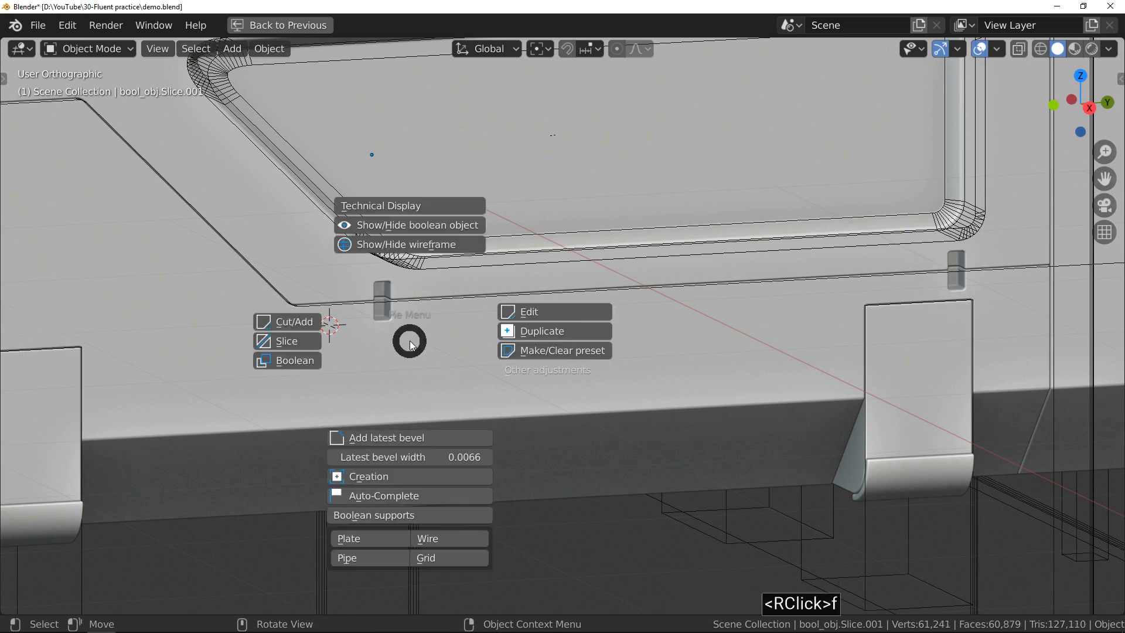
pyautogui.click(445, 225)
pyautogui.keyDown('ctrl'); pyautogui.moveTo(441, 224); pyautogui.dragTo(495, 399, button='middle'); pyautogui.keyUp('ctrl')
pyautogui.scroll(-1, 489, 283)
pyautogui.press('KP_5')
pyautogui.moveTo(437, 204); pyautogui.dragTo(555, 343, button='middle')
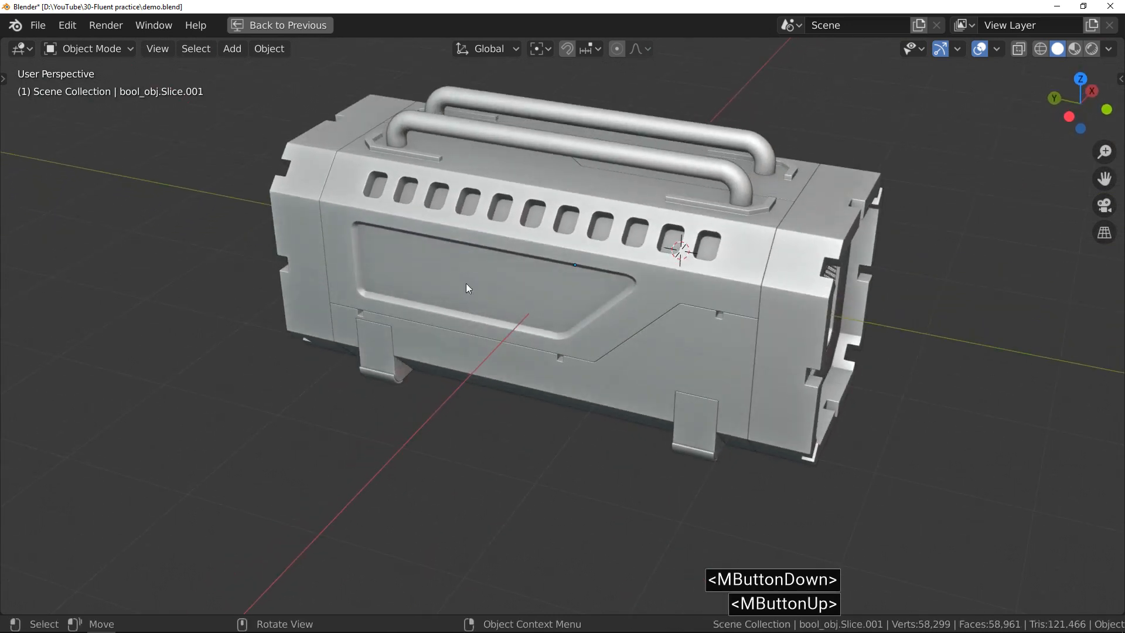
pyautogui.moveTo(718, 305); pyautogui.dragTo(664, 281, button='middle')
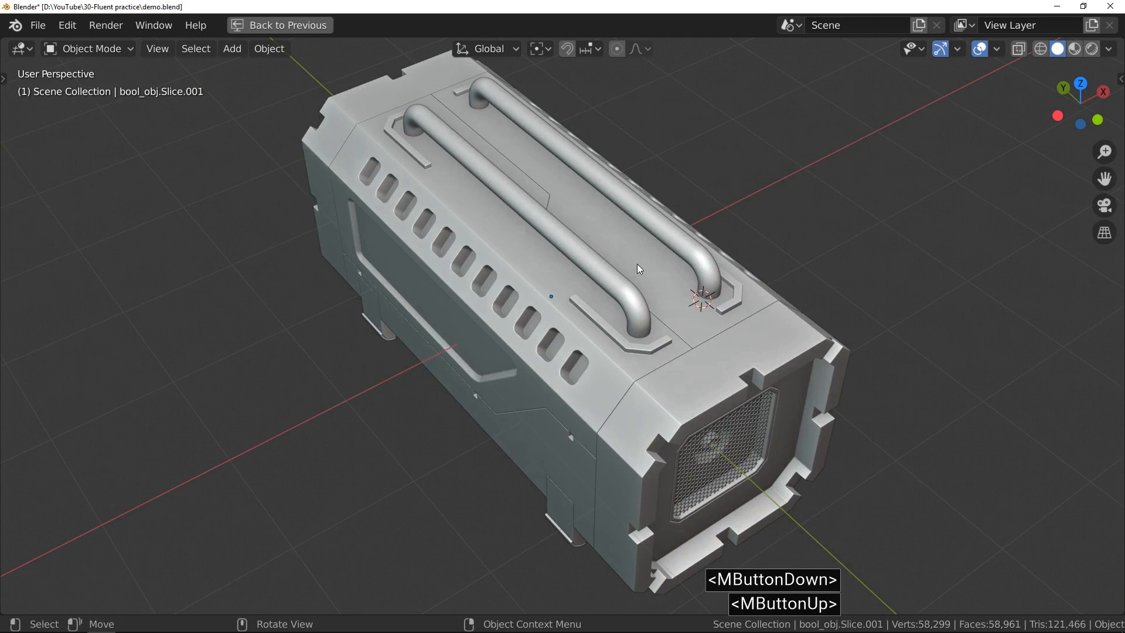
# - On the opposite side, show the boolean objects and subtract the short seam's pocket cutter from the upper side panel
pyautogui.moveTo(569, 322); pyautogui.dragTo(707, 240, button='middle')
pyautogui.press('f')
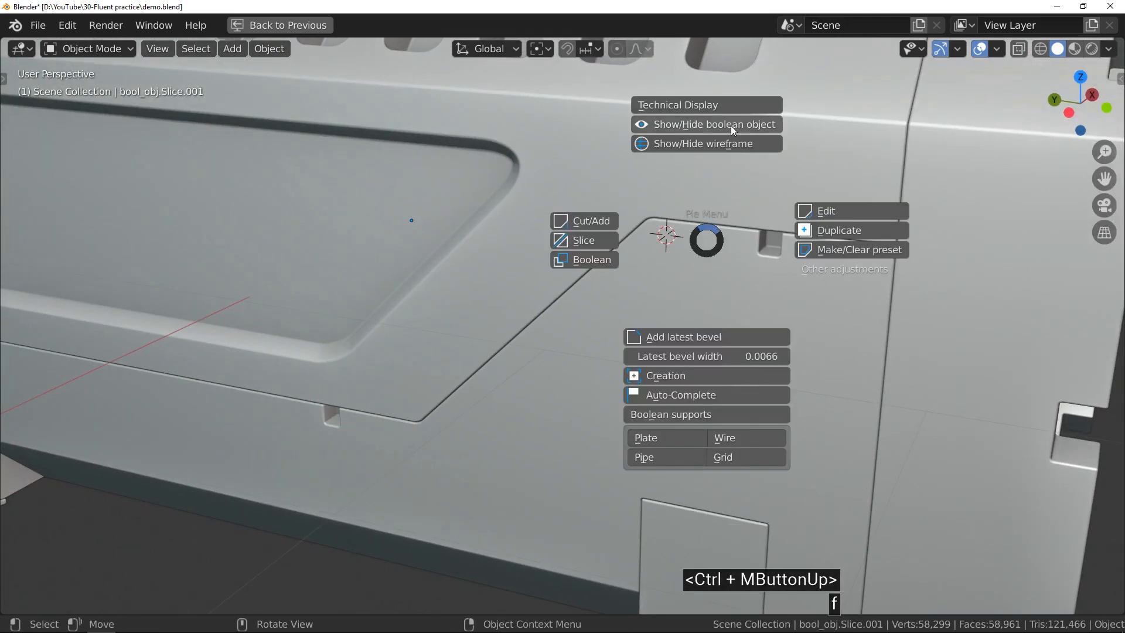
pyautogui.click(730, 126)
pyautogui.click(765, 206)
pyautogui.keyDown('shift'); pyautogui.click(706, 187); pyautogui.keyUp('shift')
pyautogui.press('f')
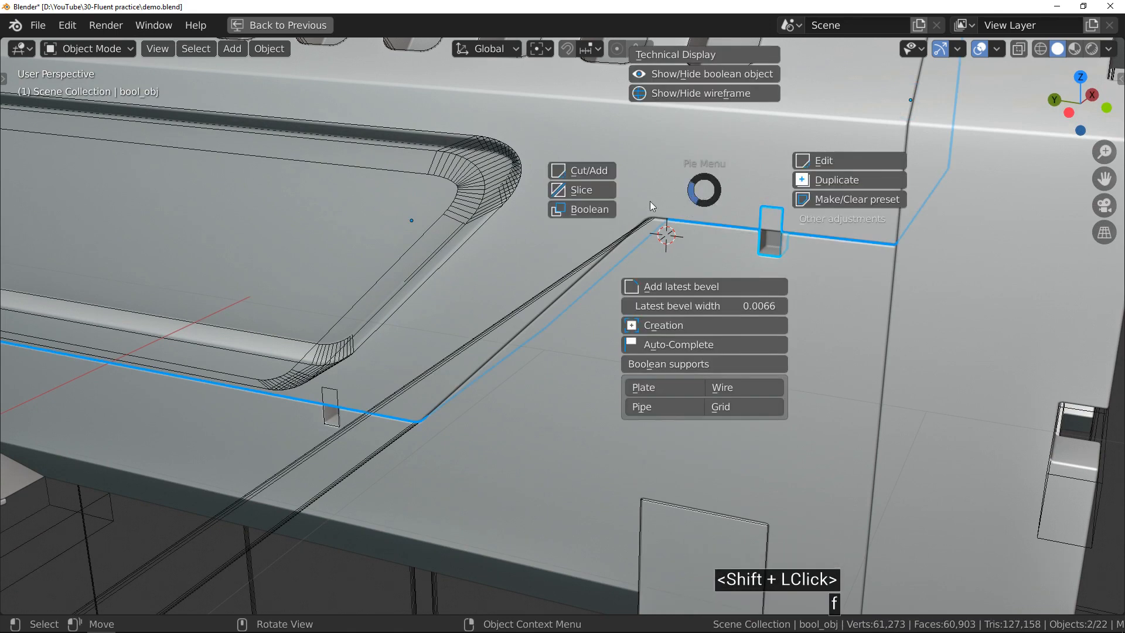
pyautogui.click(598, 212)
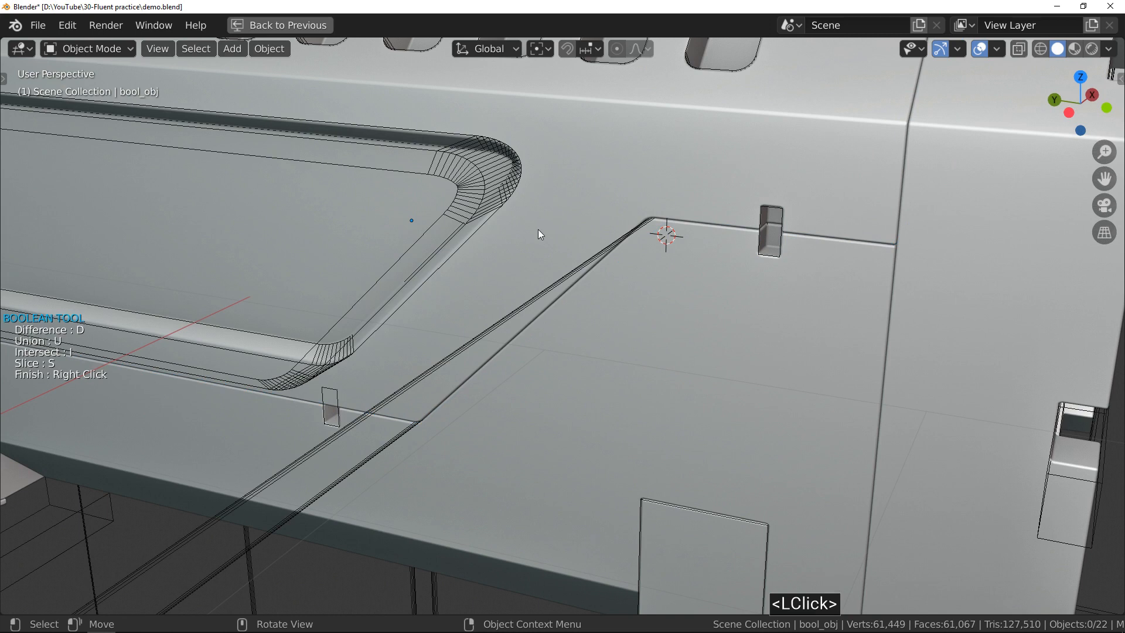
pyautogui.rightClick(465, 295)
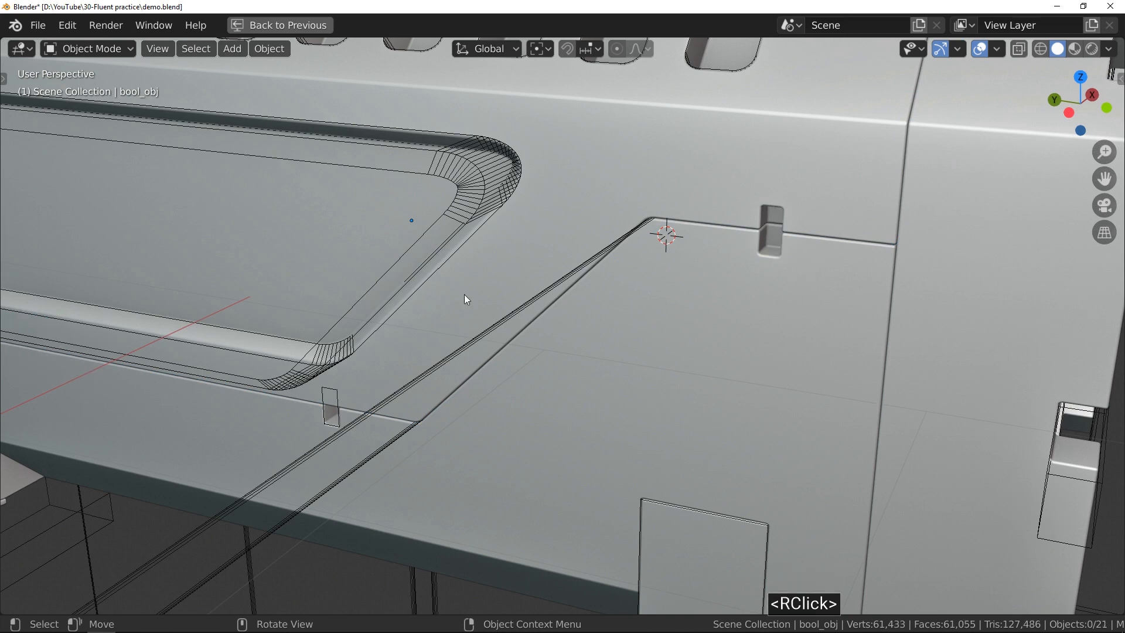
# - Subtract the long seam's pocket cutter from the same upper side panel with a Boolean
pyautogui.click(336, 395)
pyautogui.click(337, 394)
pyautogui.click(336, 394)
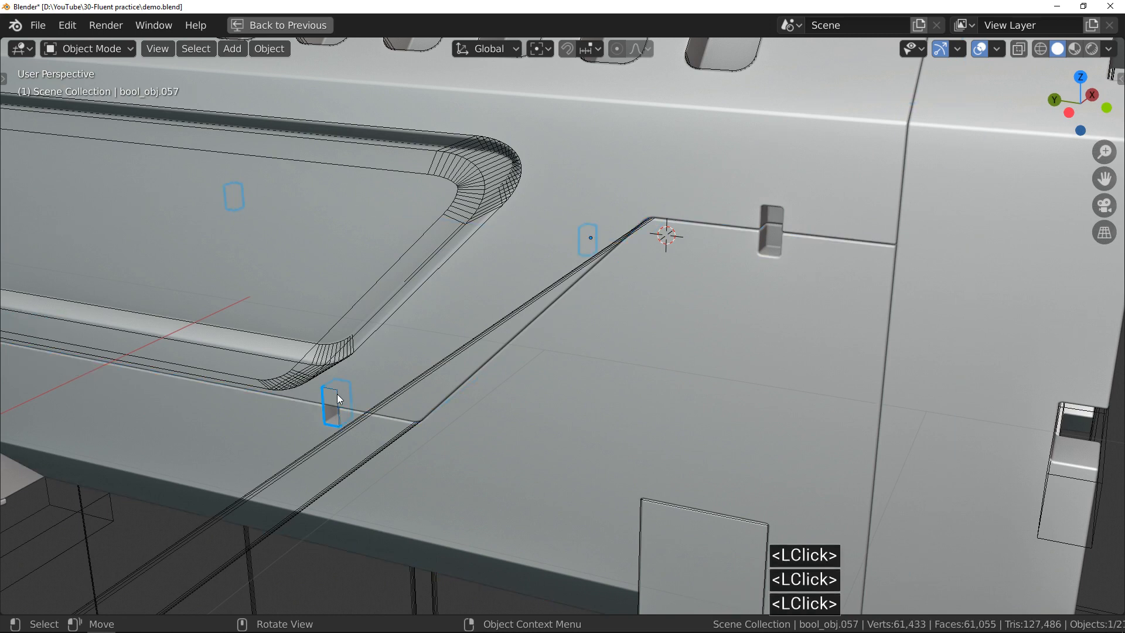
pyautogui.keyDown('shift'); pyautogui.click(407, 344); pyautogui.keyUp('shift')
pyautogui.press('f')
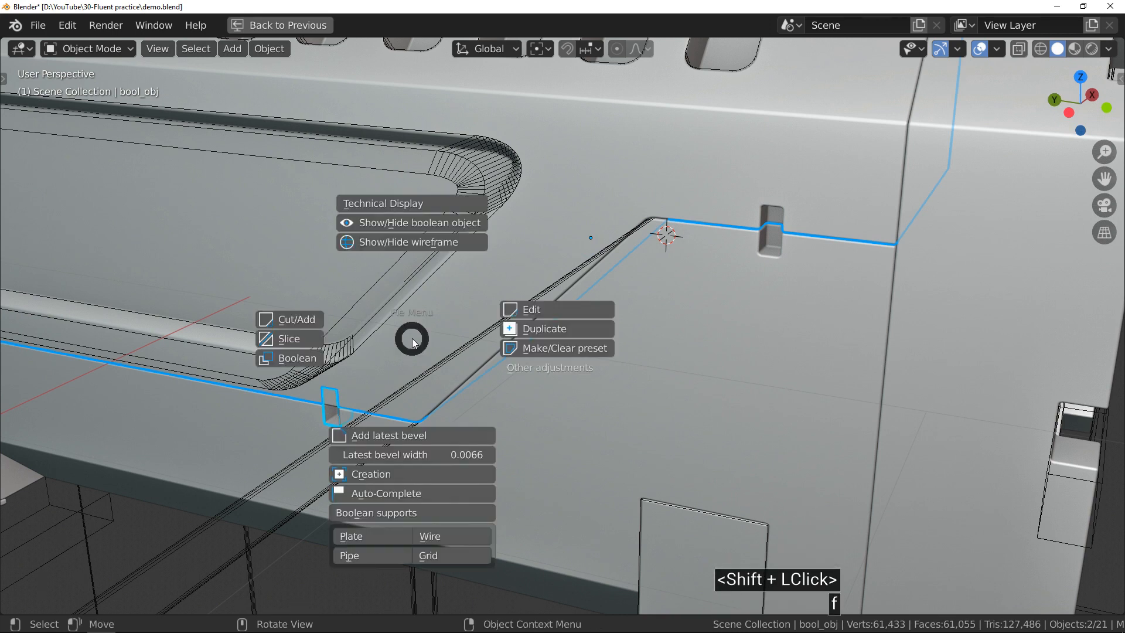
pyautogui.click(316, 362)
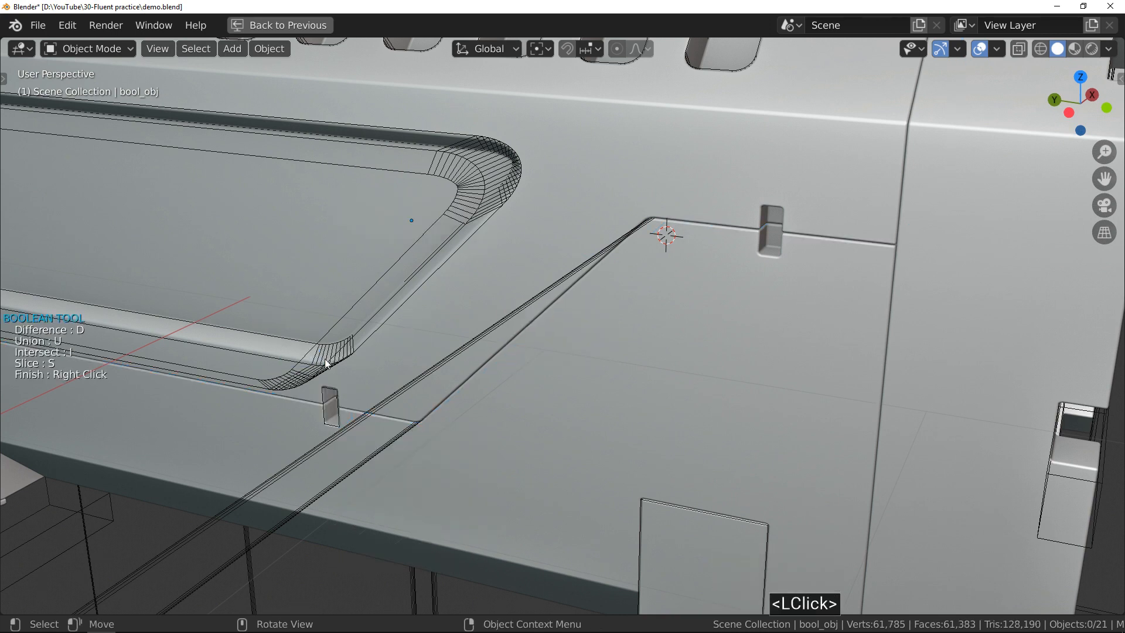
pyautogui.rightClick(445, 340)
# - Hide the boolean objects and bring the whole container into view
pyautogui.press('f')
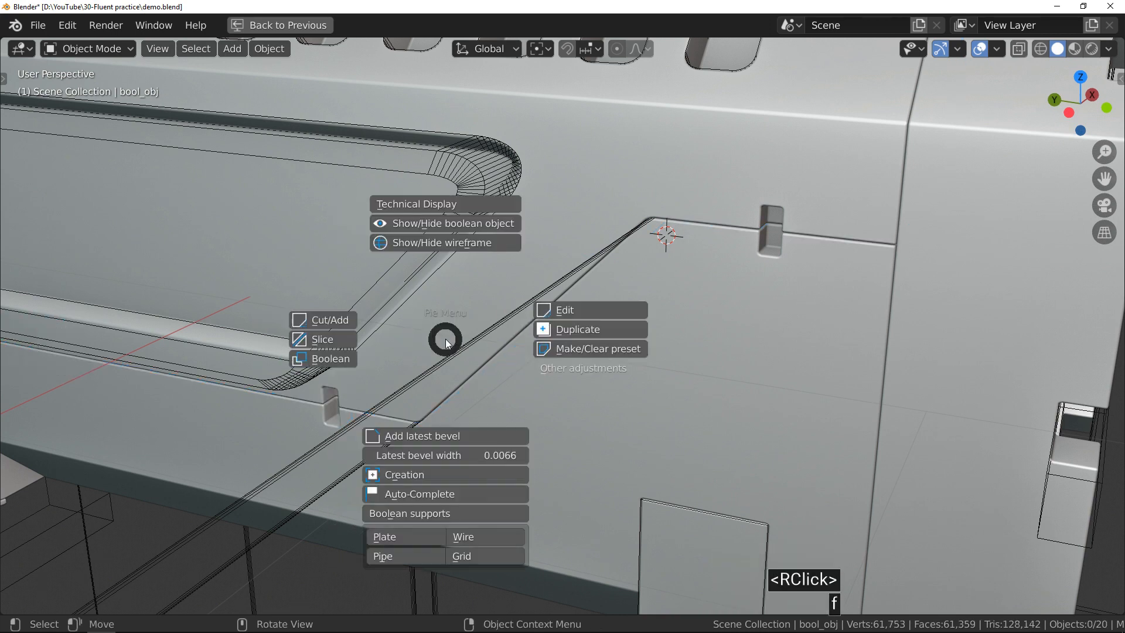
pyautogui.click(485, 232)
pyautogui.keyDown('ctrl'); pyautogui.moveTo(479, 248); pyautogui.dragTo(525, 290, button='middle'); pyautogui.keyUp('ctrl')
pyautogui.moveTo(698, 199); pyautogui.dragTo(545, 258, button='middle')
pyautogui.moveTo(544, 258); pyautogui.dragTo(557, 209, button='middle')
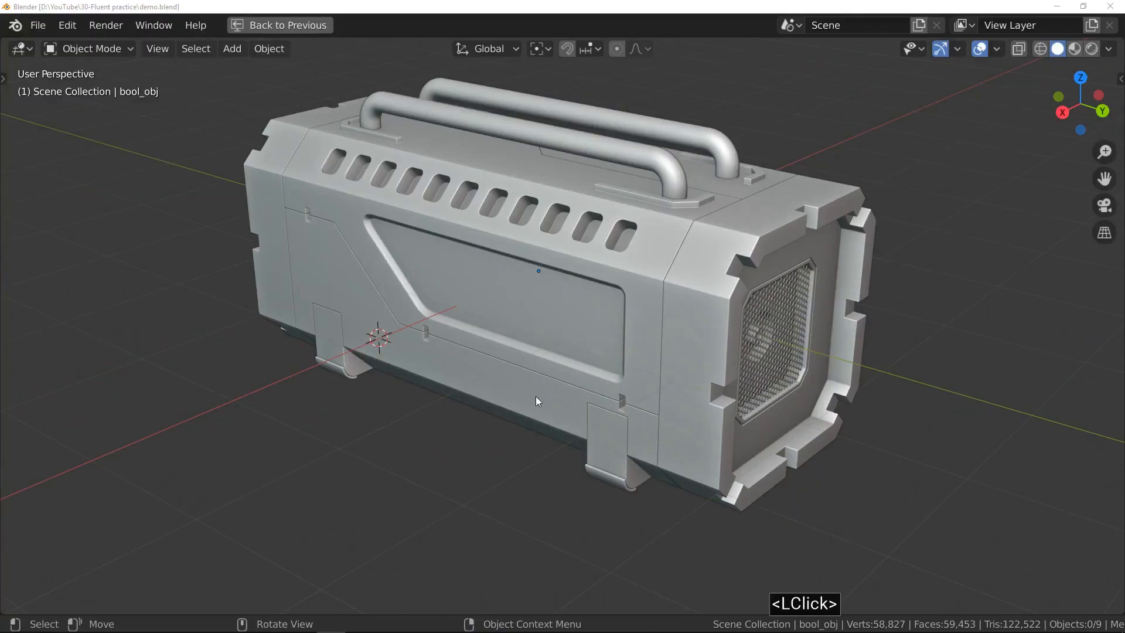
# - Draw a long rectangular Fluent cut on the lower side panel, below the long seam and beside the bracket
pyautogui.click(536, 398)
pyautogui.moveTo(536, 398); pyautogui.dragTo(652, 292, button='middle')
pyautogui.press('f')
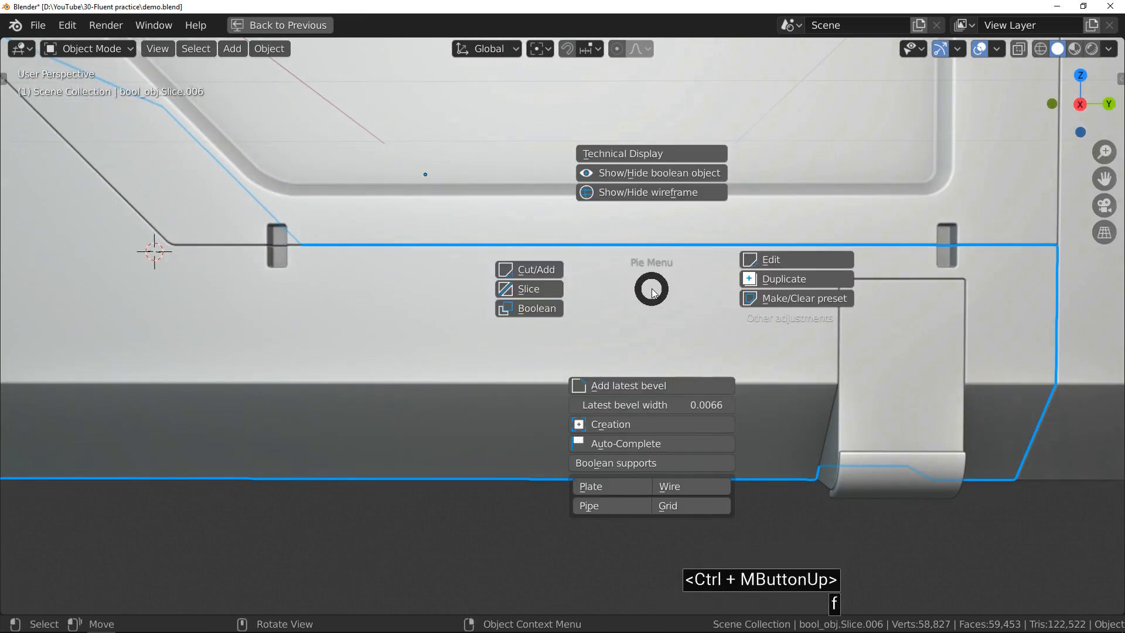
pyautogui.click(542, 267)
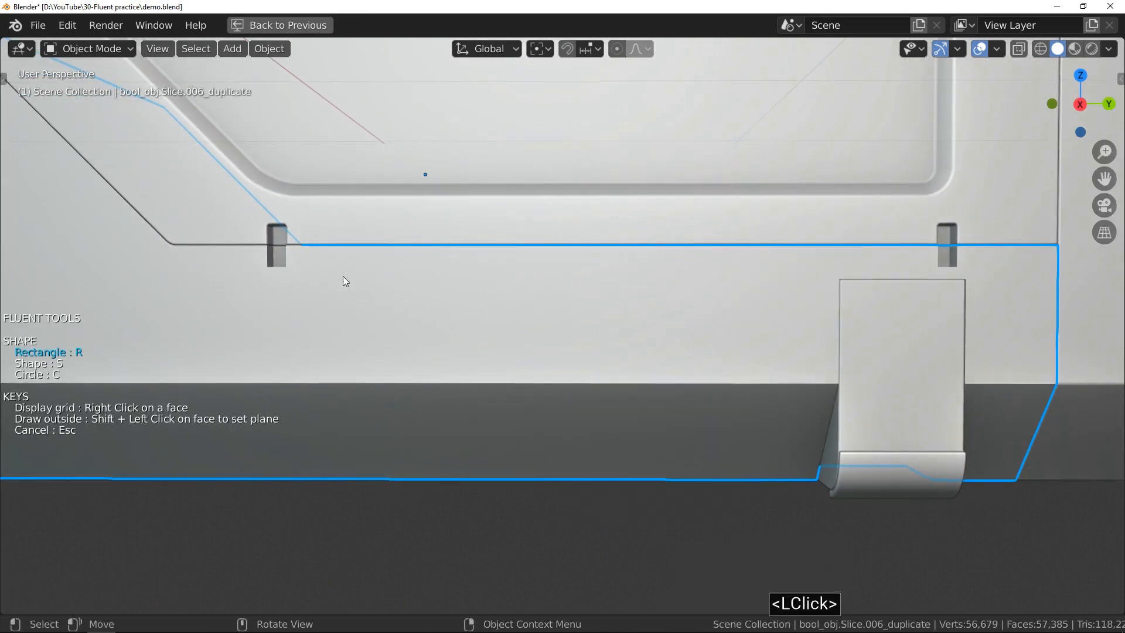
pyautogui.click(309, 277)
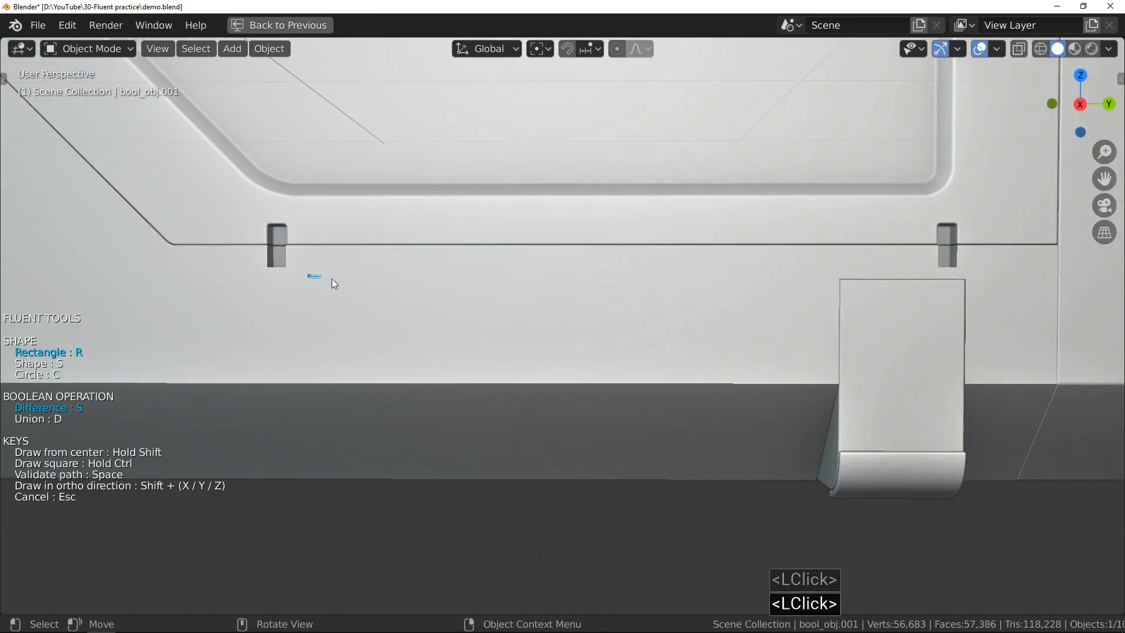
pyautogui.click(804, 363)
pyautogui.click(803, 363)
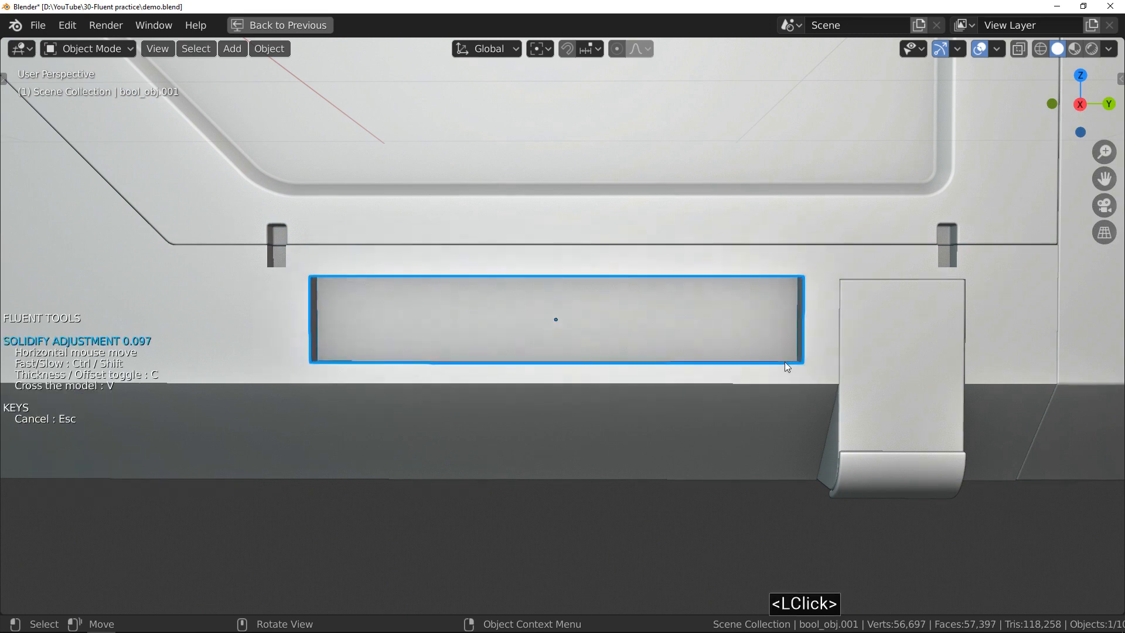
# - Set the depth of the rectangular cut so it forms a deep recess in the lower panel
pyautogui.click(771, 362)
pyautogui.moveTo(742, 352); pyautogui.dragTo(808, 375, button='middle')
pyautogui.click(825, 364)
pyautogui.click(859, 321)
pyautogui.click(850, 323)
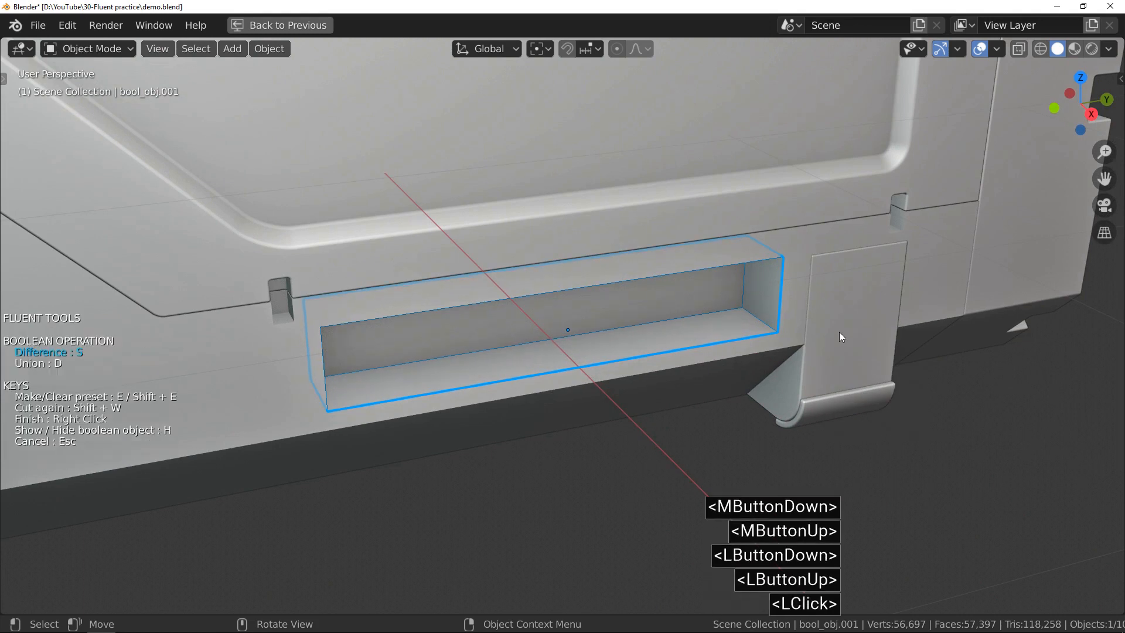
# - Mirror the recess cutter across the X axis to the opposite side of the body
pyautogui.click(652, 322)
pyautogui.click(702, 321)
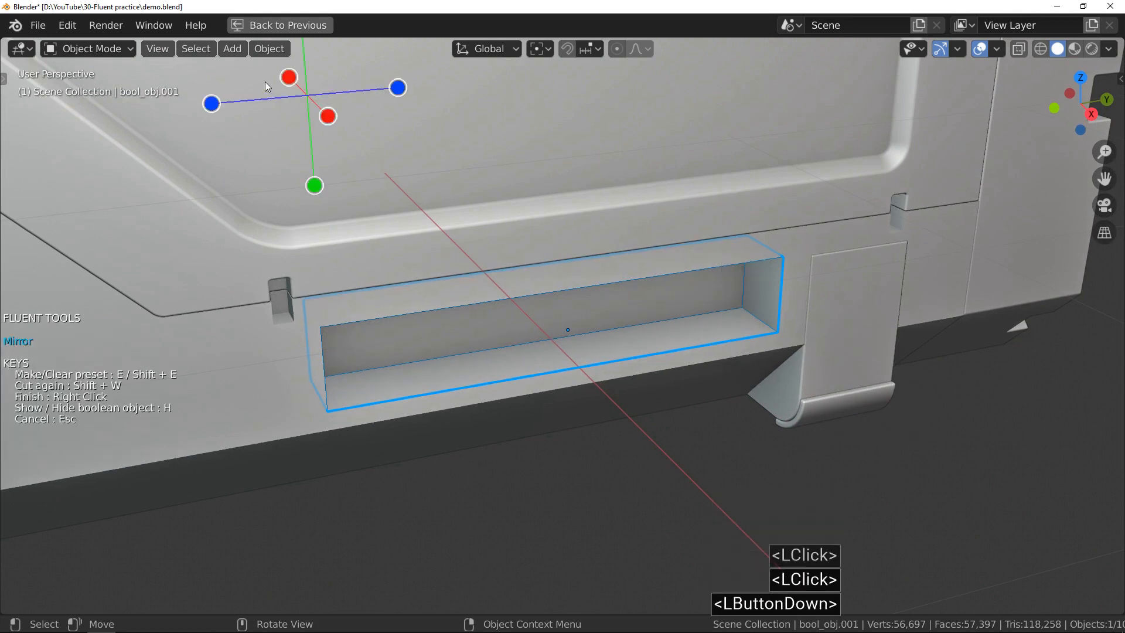
pyautogui.click(288, 77)
pyautogui.click(552, 230)
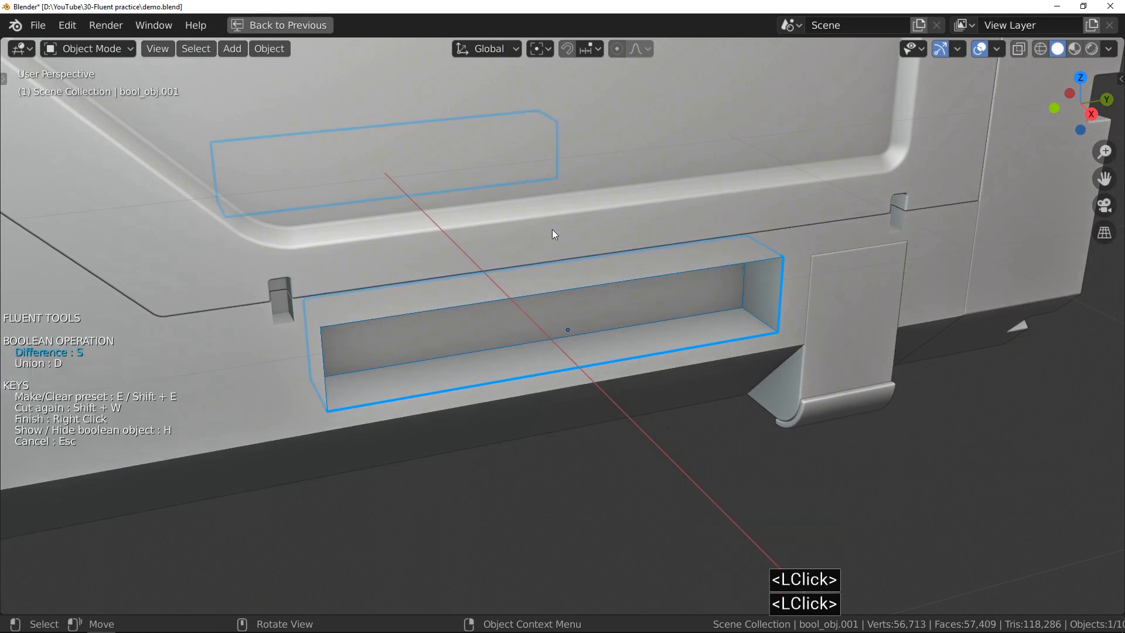
# - Round the recess's four corners with a small bevel and finish the cut
pyautogui.click(688, 293)
pyautogui.click(732, 261)
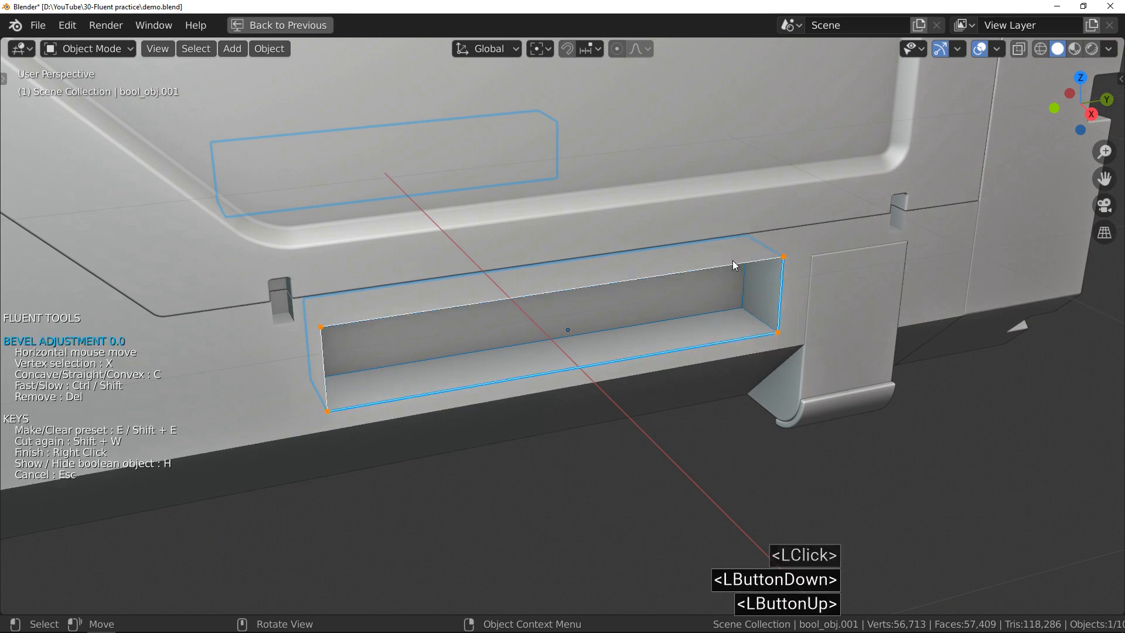
pyautogui.click(744, 262)
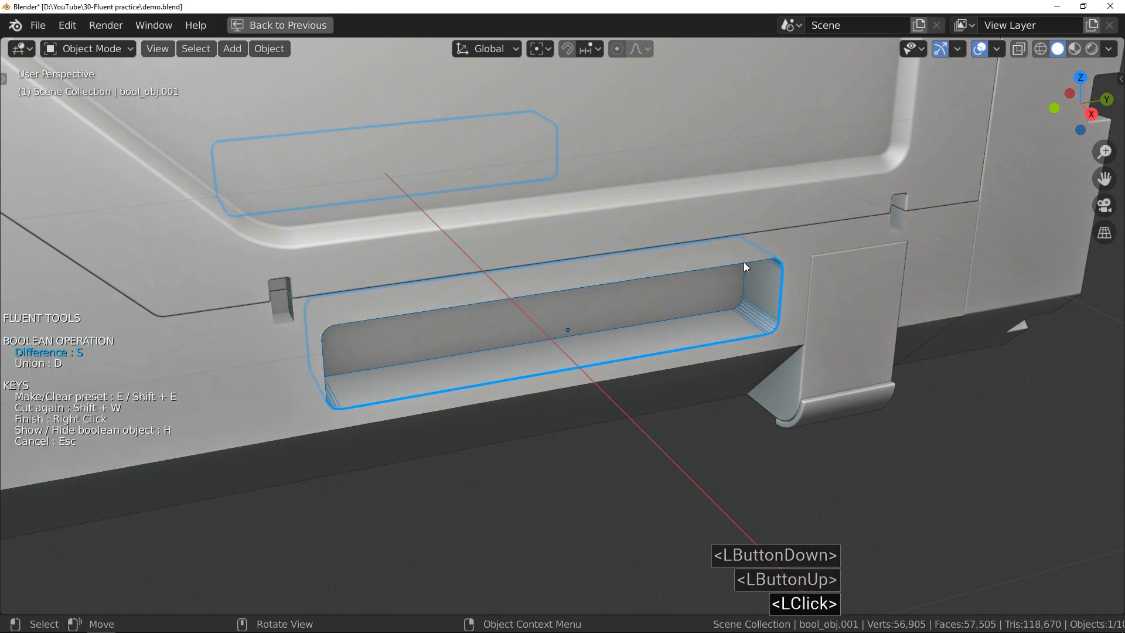
pyautogui.rightClick(674, 295)
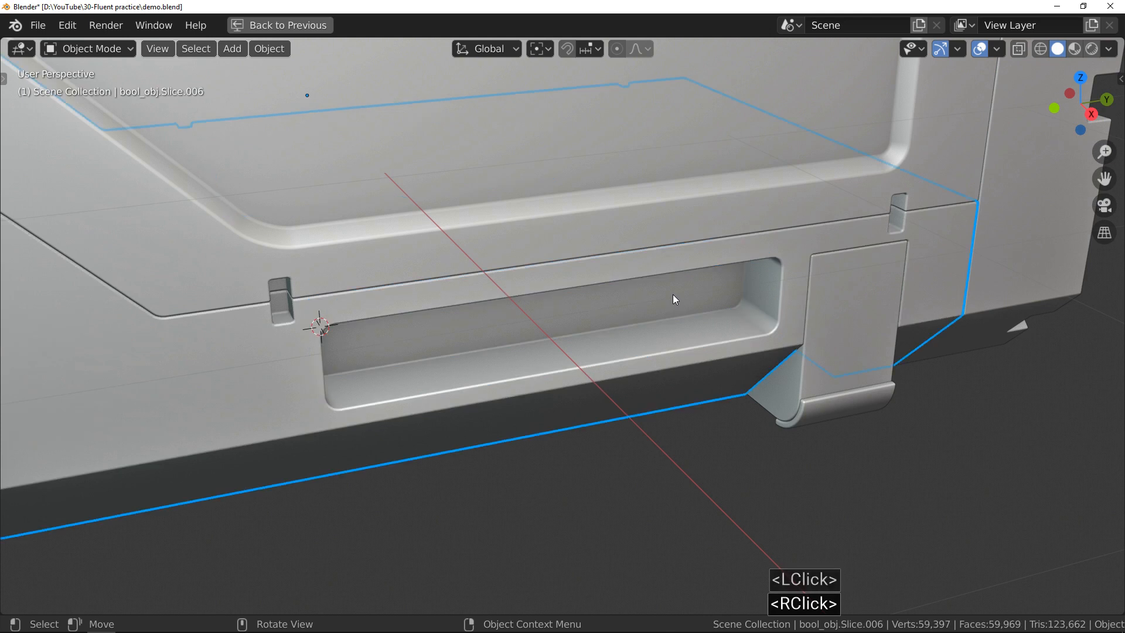
# - Create a Fluent wire spanning the recess between its two end walls
pyautogui.press('f')
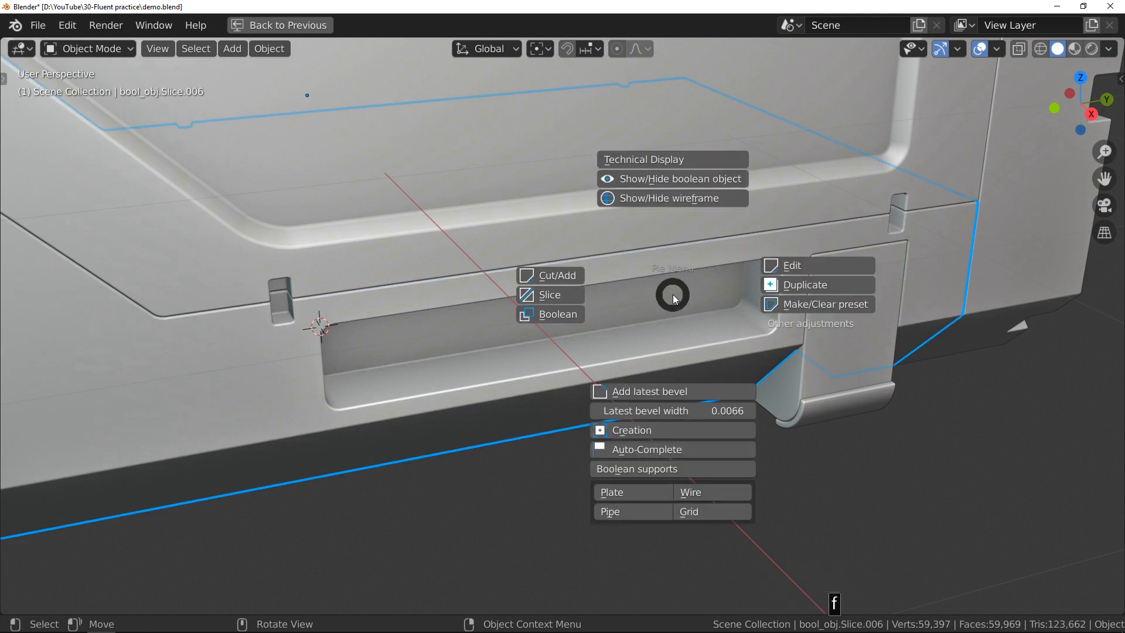
pyautogui.click(730, 499)
pyautogui.click(762, 284)
pyautogui.moveTo(461, 288); pyautogui.dragTo(558, 297, button='middle')
pyautogui.click(386, 294)
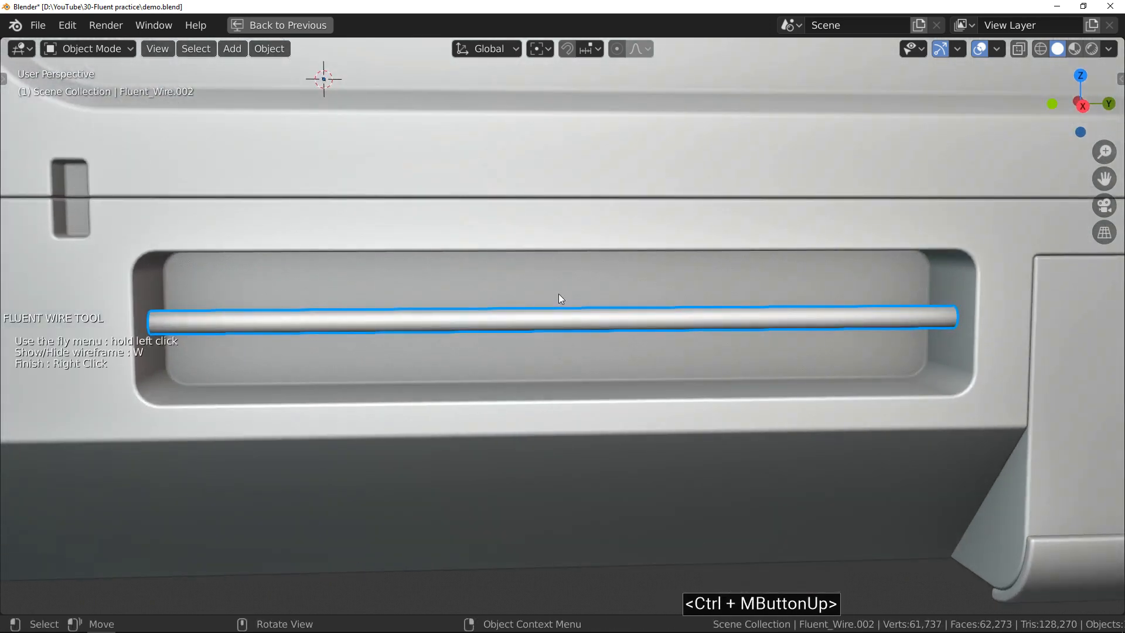
# - Subdivide the wire's curve in Edit Mode to add a control point in the middle
pyautogui.press('Tab')
pyautogui.rightClick(557, 304)
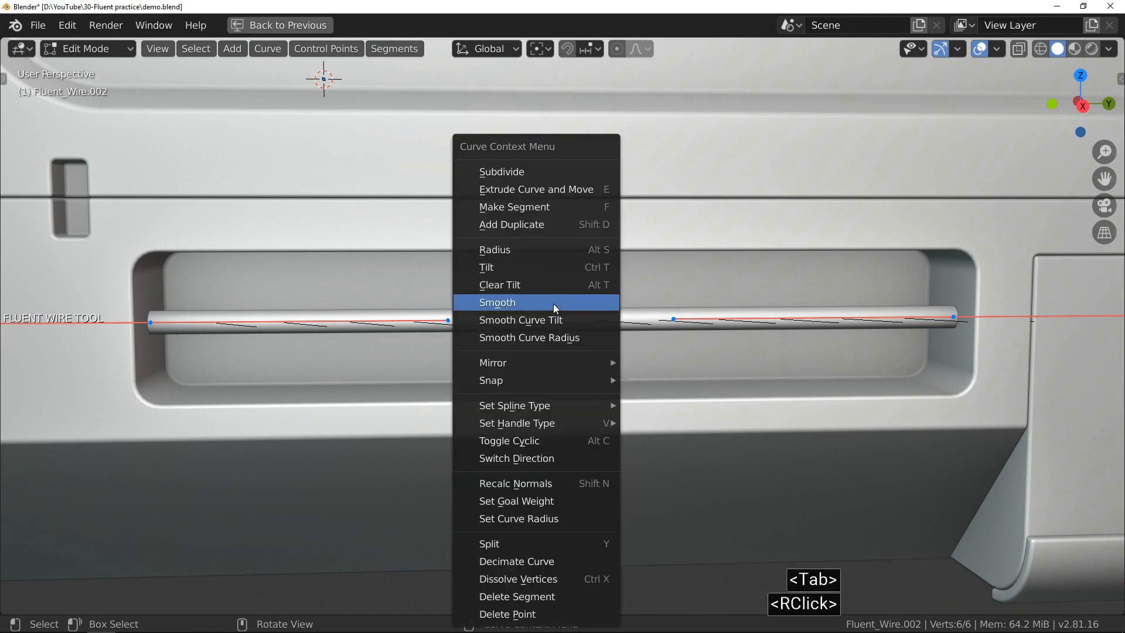
pyautogui.click(558, 175)
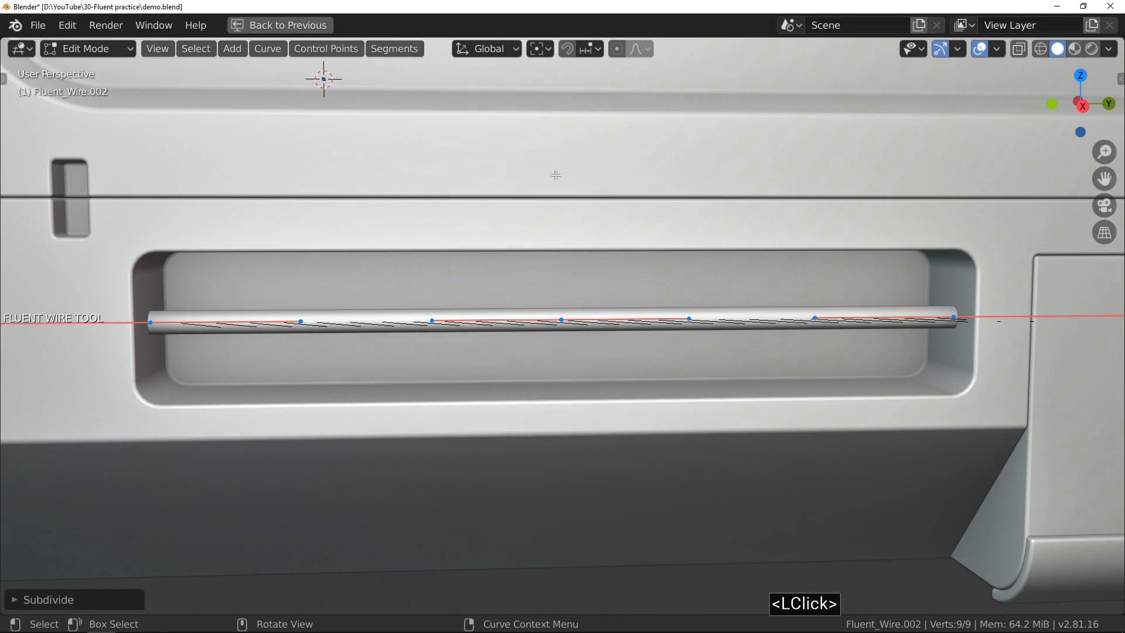
# - Bend the wire into a gentle S-curve by rotating its middle control point about -9°, lowering it slightly and lengthening its handles
pyautogui.click(560, 320)
pyautogui.press('r')
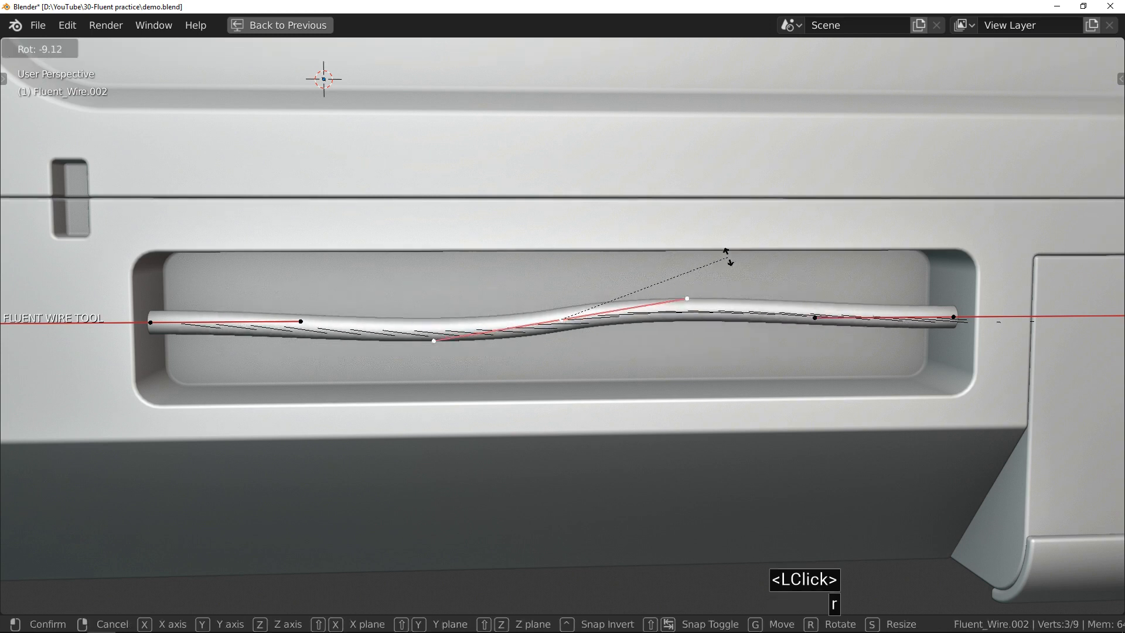
pyautogui.click(729, 256)
pyautogui.press('g')
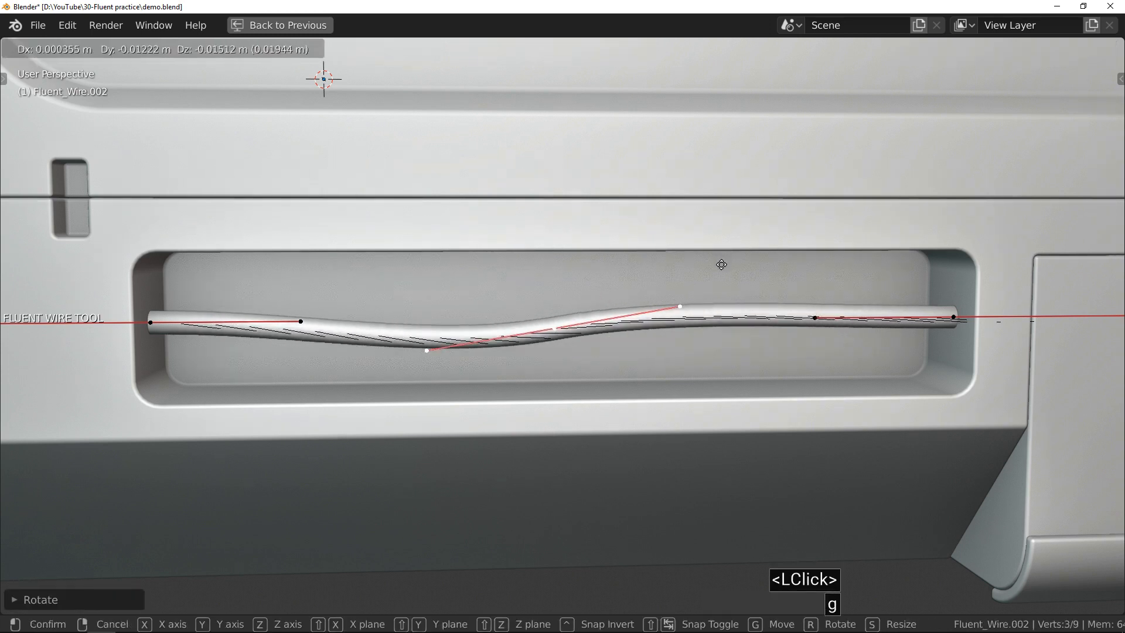
pyautogui.click(728, 265)
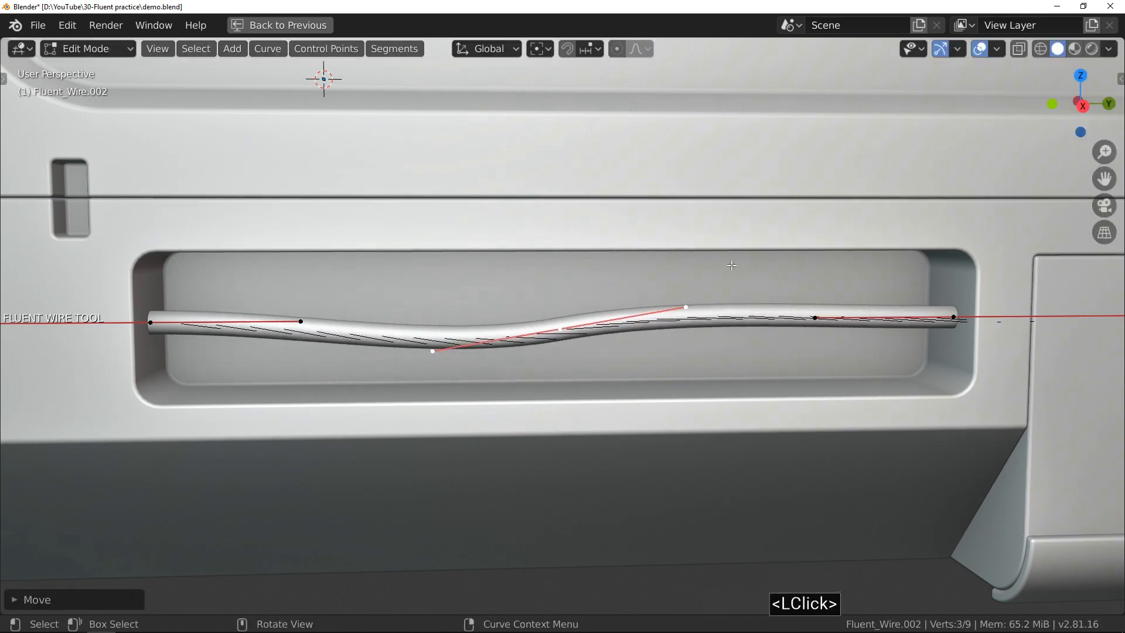
pyautogui.press('s')
pyautogui.click(774, 266)
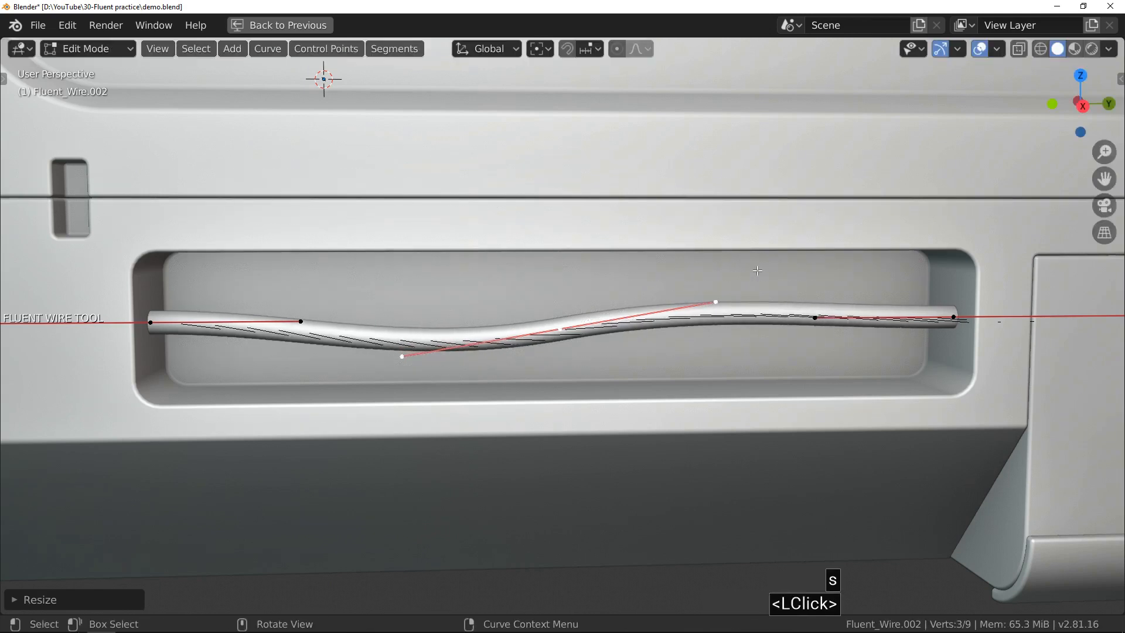
pyautogui.press('Tab')
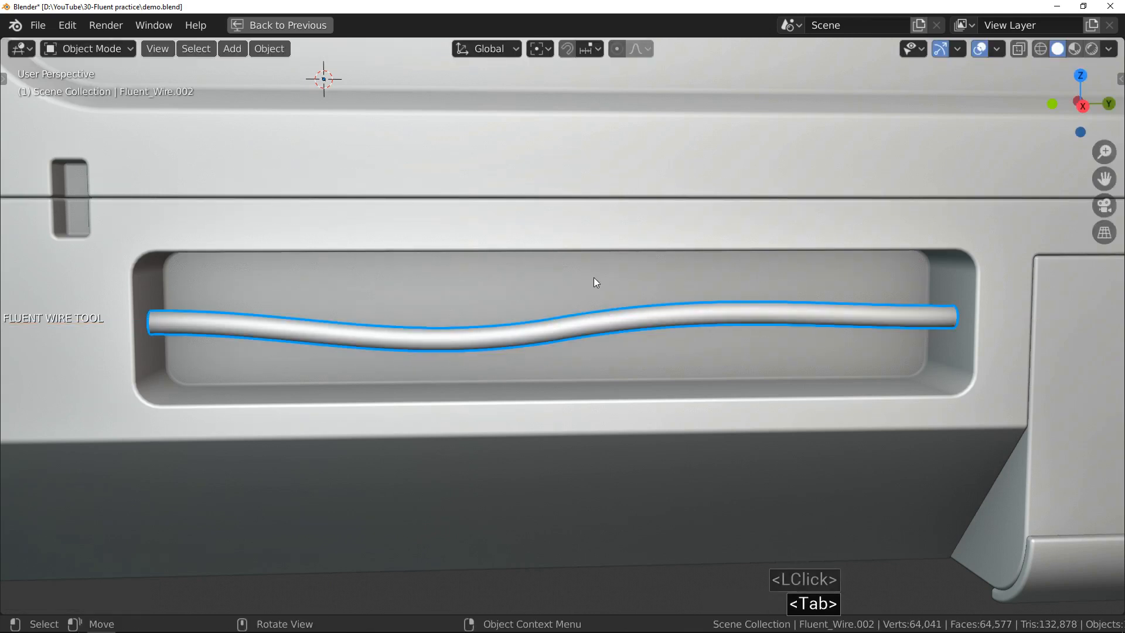
# - Turn the wire into a circular multi-wire bundle and thin its individual strands
pyautogui.click(547, 277)
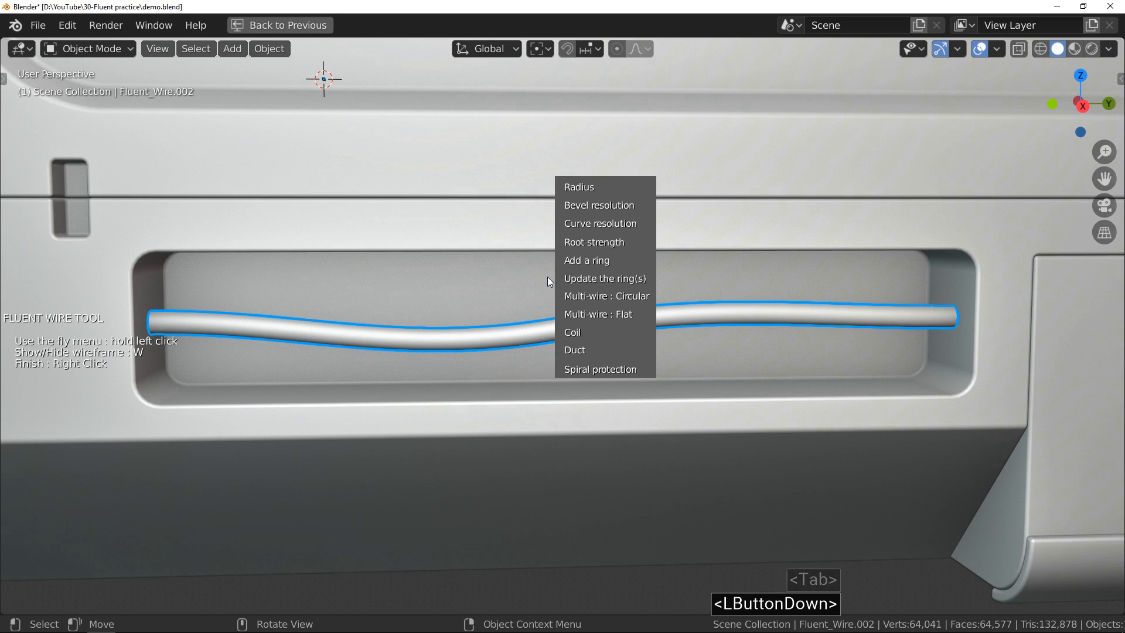
pyautogui.moveTo(617, 296); pyautogui.dragTo(617, 293)
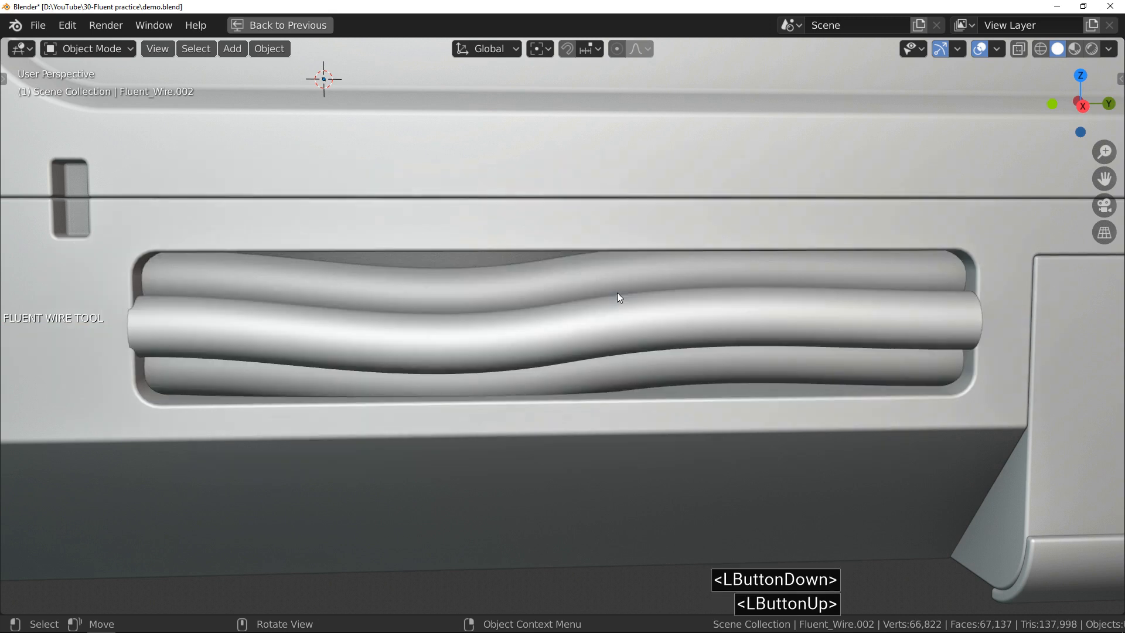
pyautogui.moveTo(627, 280); pyautogui.dragTo(680, 300, button='middle')
pyautogui.click(733, 305)
pyautogui.moveTo(755, 299); pyautogui.dragTo(787, 245)
pyautogui.press('shift')
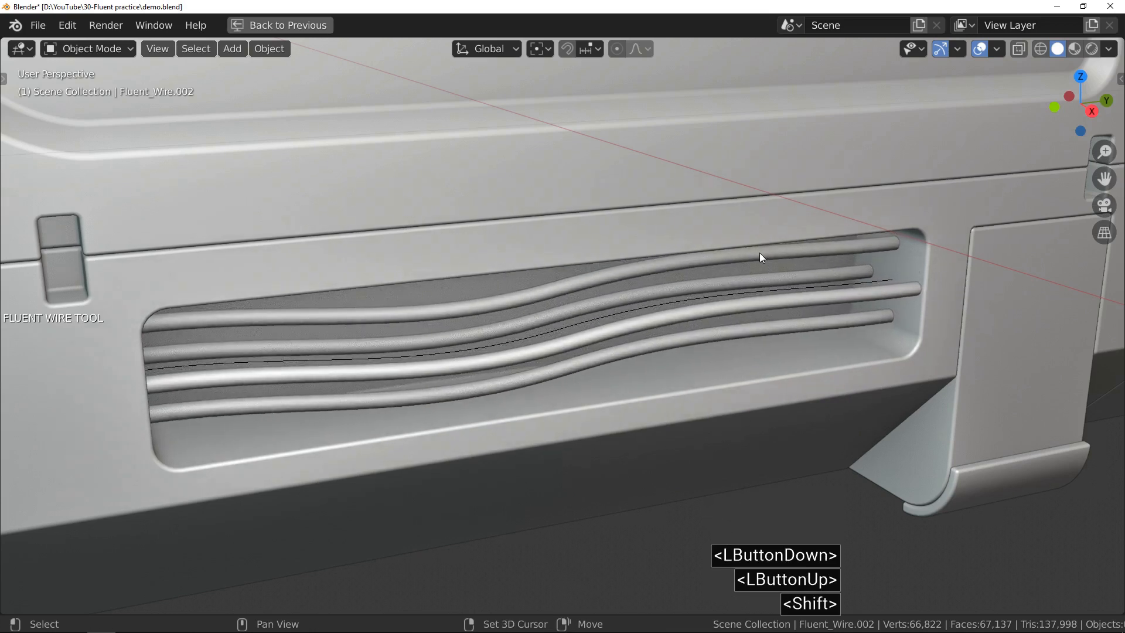
pyautogui.keyDown('shift'); pyautogui.click(760, 257); pyautogui.keyUp('shift')
# - Pull the bundle's strands closer together around the central path
pyautogui.moveTo(740, 286); pyautogui.dragTo(782, 246)
pyautogui.press('shift')
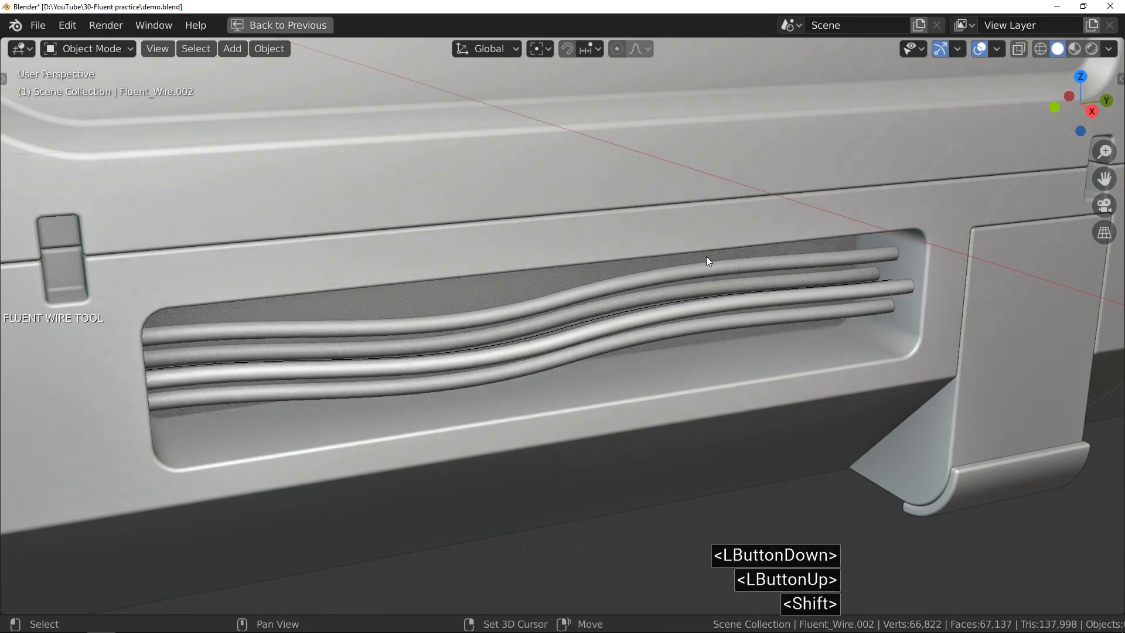
pyautogui.keyDown('shift'); pyautogui.click(622, 269); pyautogui.keyUp('shift')
# - Twist the strands around each other along the bundle, finish the wire and deselect it
pyautogui.moveTo(630, 298); pyautogui.dragTo(643, 328)
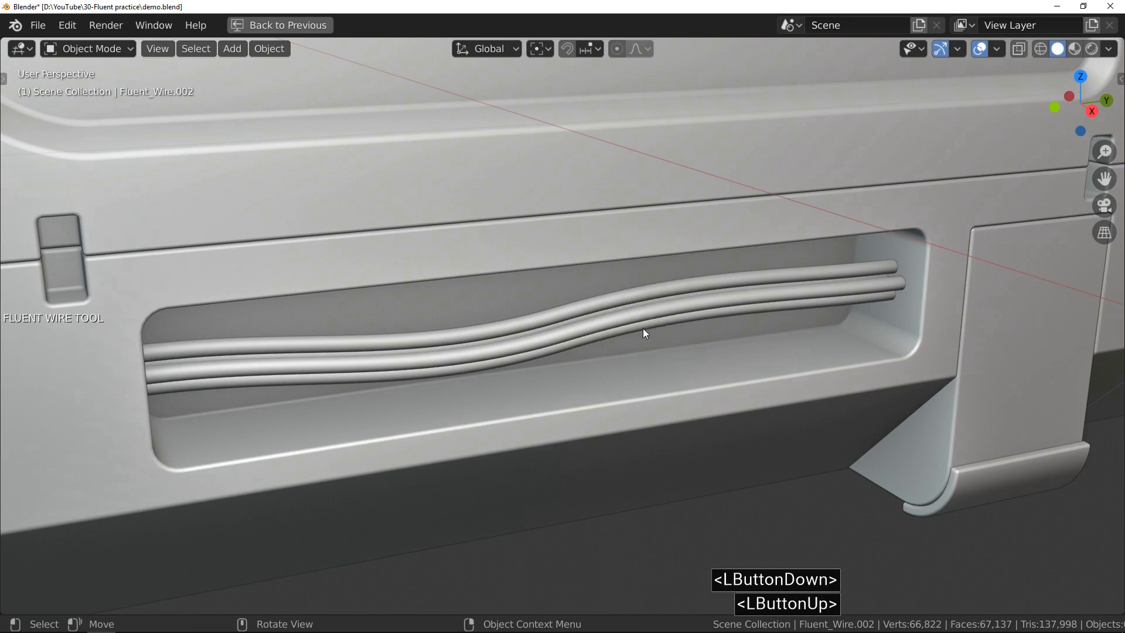
pyautogui.press('ctrl')
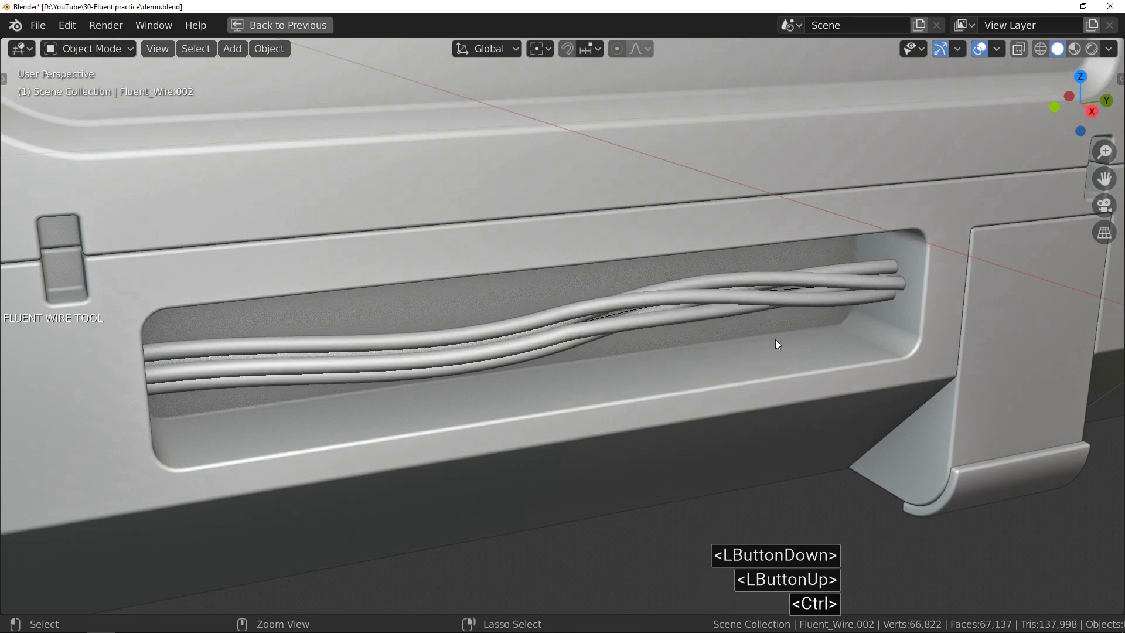
pyautogui.keyDown('ctrl'); pyautogui.click(786, 340); pyautogui.keyUp('ctrl')
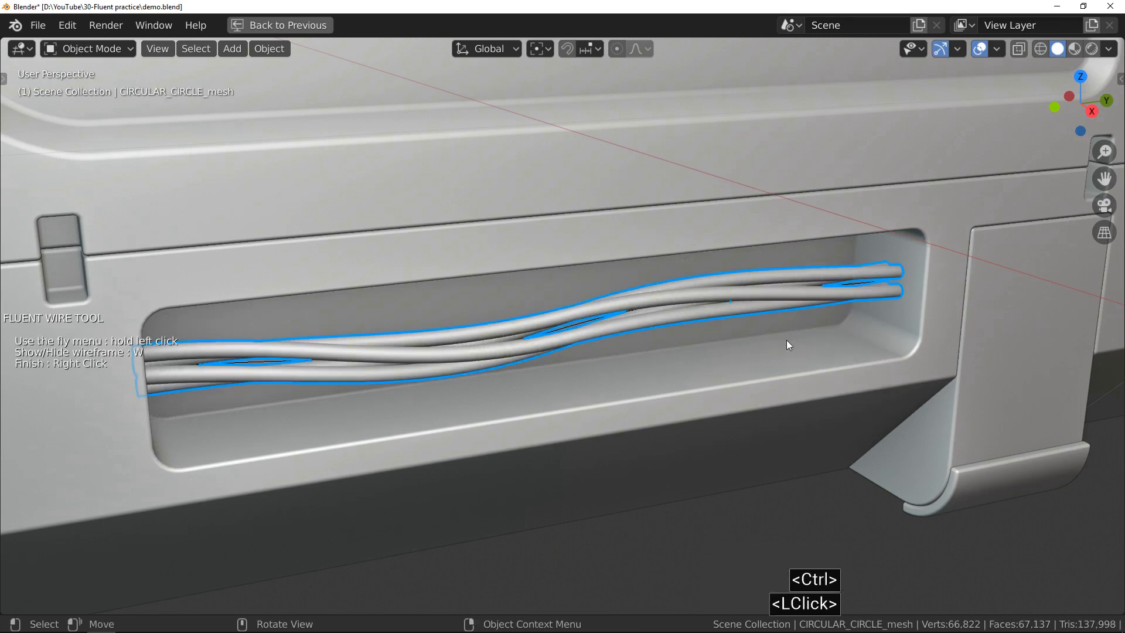
pyautogui.rightClick(642, 324)
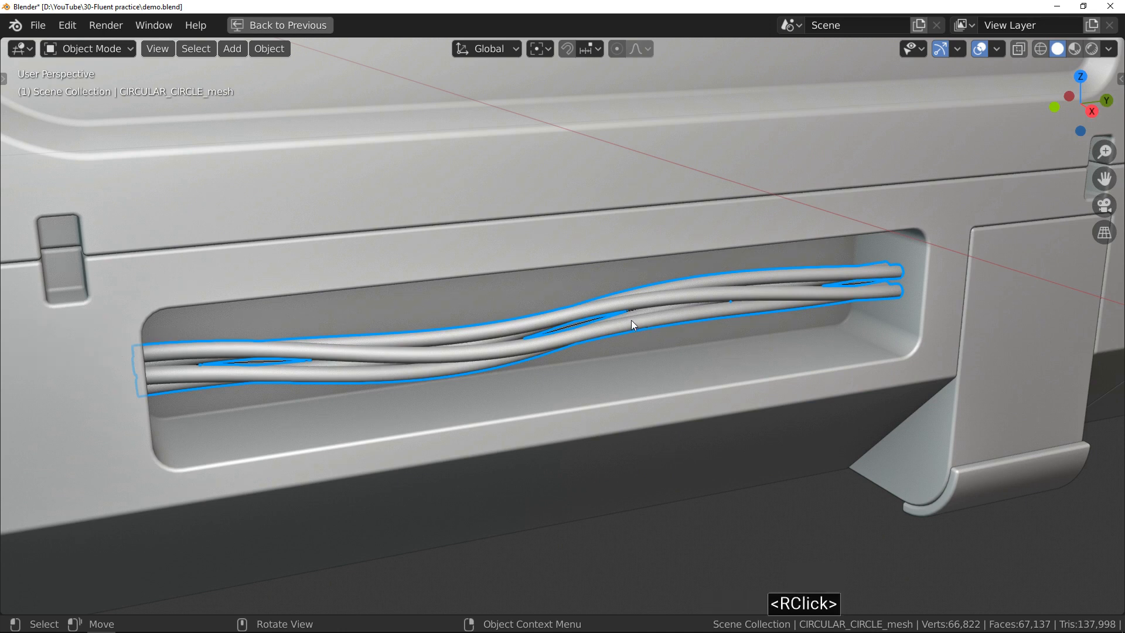
pyautogui.hotkey('alt', 'a')
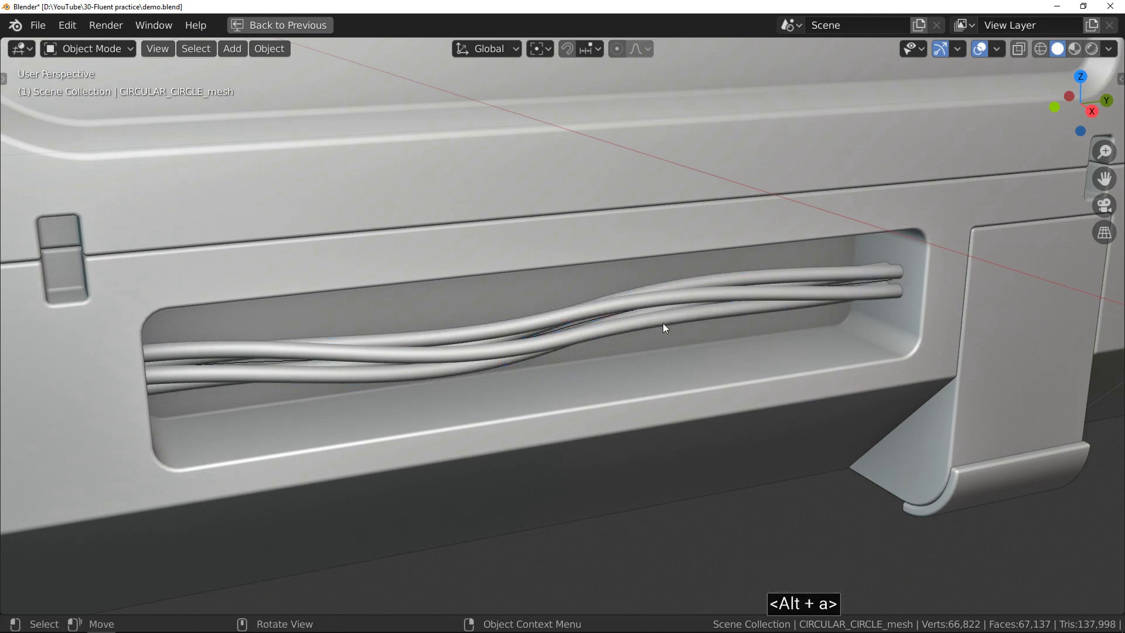
# - Show the boolean objects and create a diamond-pattern Fluent grid from the lower recess's cutter
pyautogui.press('f')
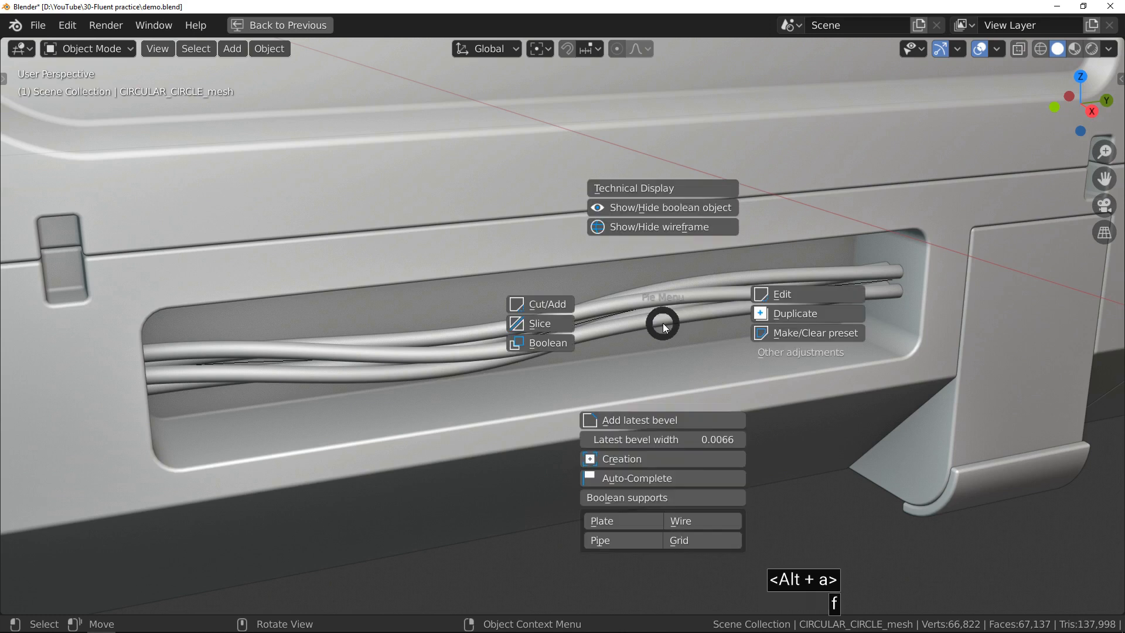
pyautogui.click(693, 211)
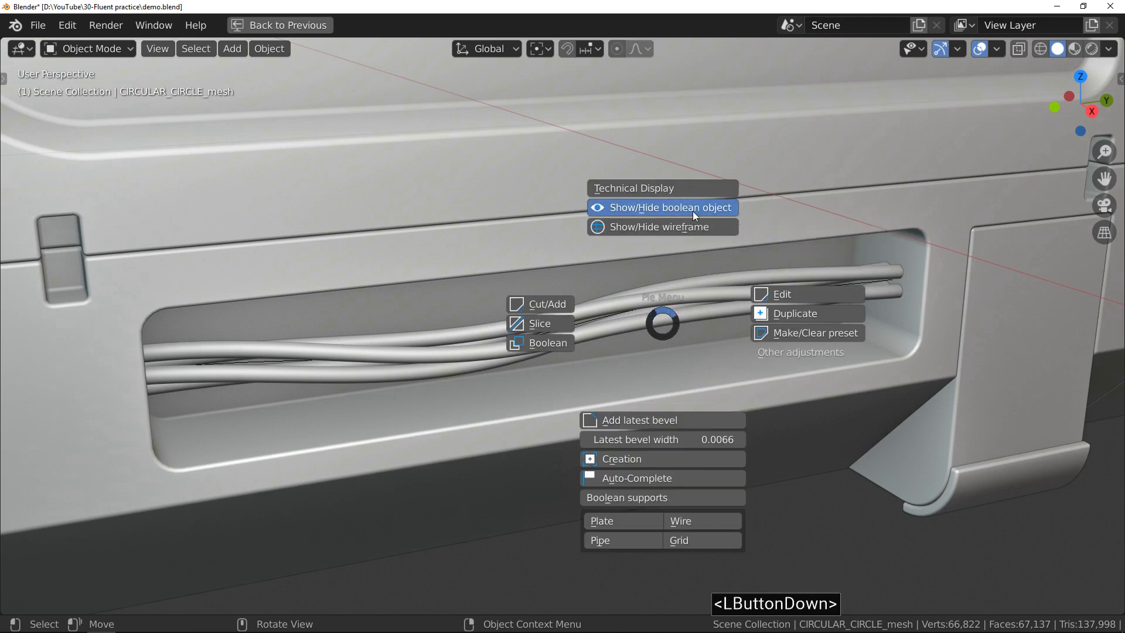
pyautogui.click(894, 333)
pyautogui.click(894, 333)
pyautogui.click(894, 333)
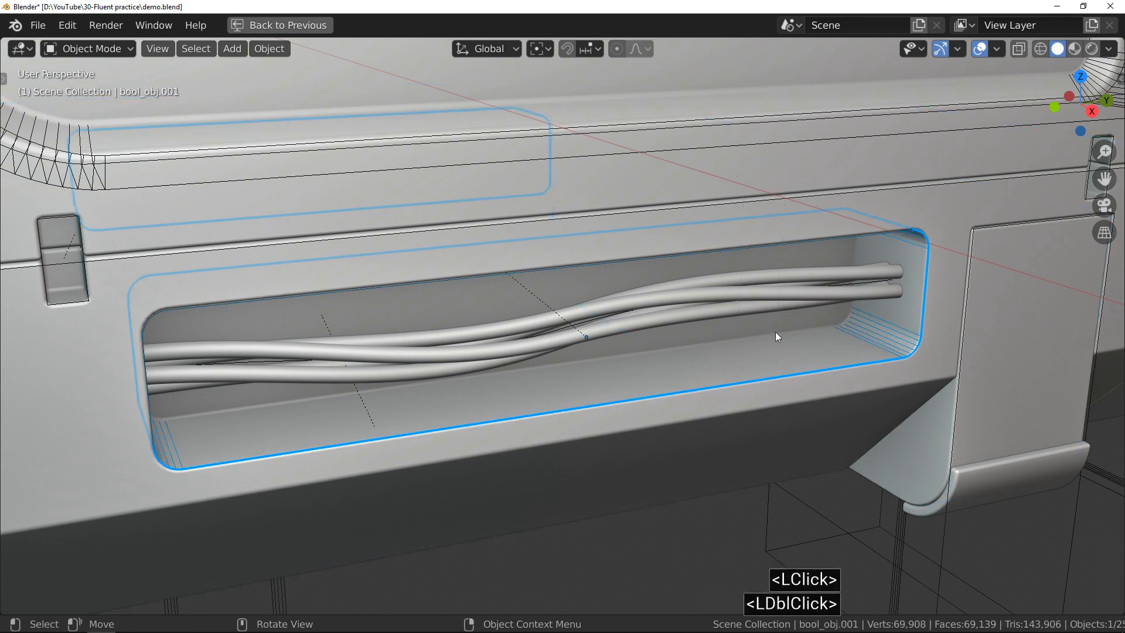
pyautogui.press('f')
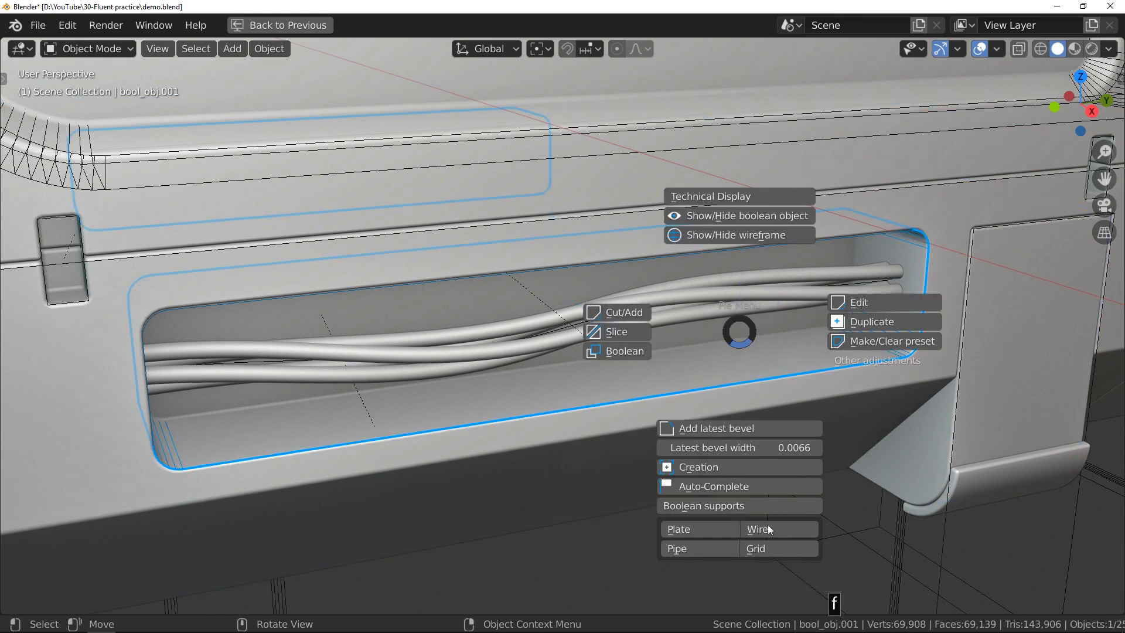
pyautogui.click(789, 548)
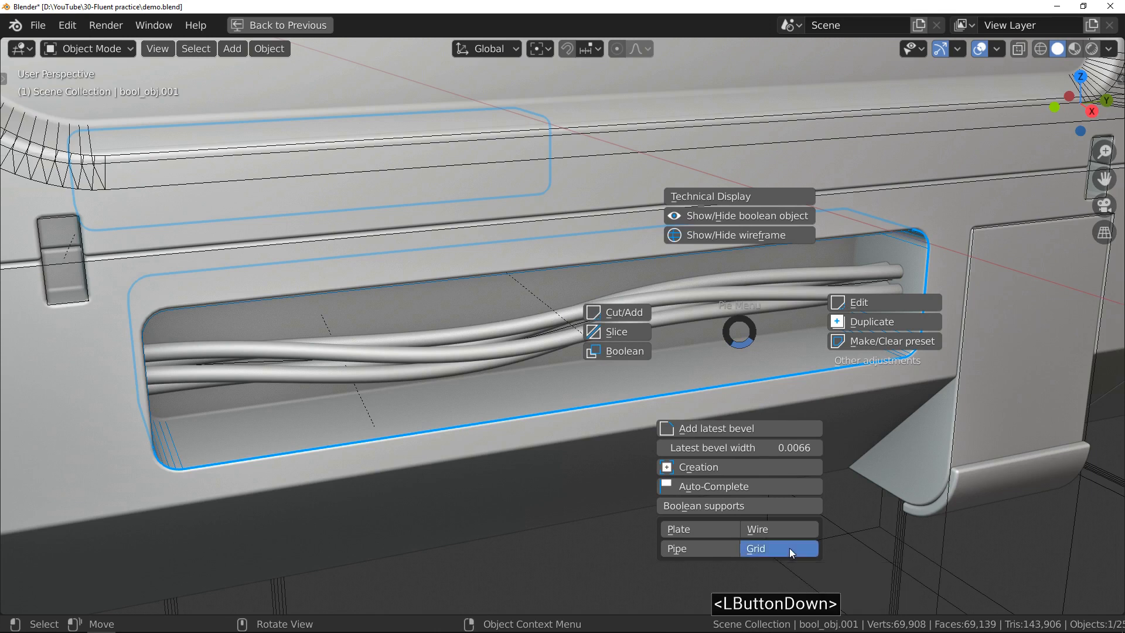
pyautogui.moveTo(703, 371); pyautogui.dragTo(738, 329)
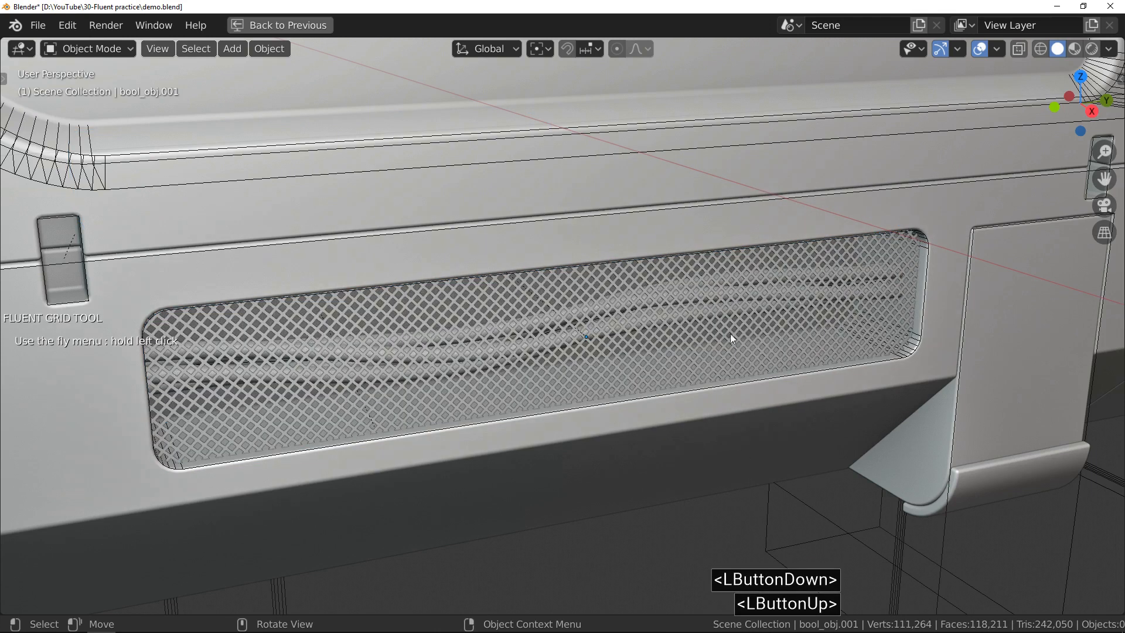
# - Enlarge the diamond grid's cells, adjust its hole size and finish the grid
pyautogui.moveTo(553, 336); pyautogui.dragTo(533, 322, button='middle')
pyautogui.moveTo(572, 337); pyautogui.dragTo(602, 310)
pyautogui.click(687, 321)
pyautogui.moveTo(646, 322); pyautogui.dragTo(677, 317)
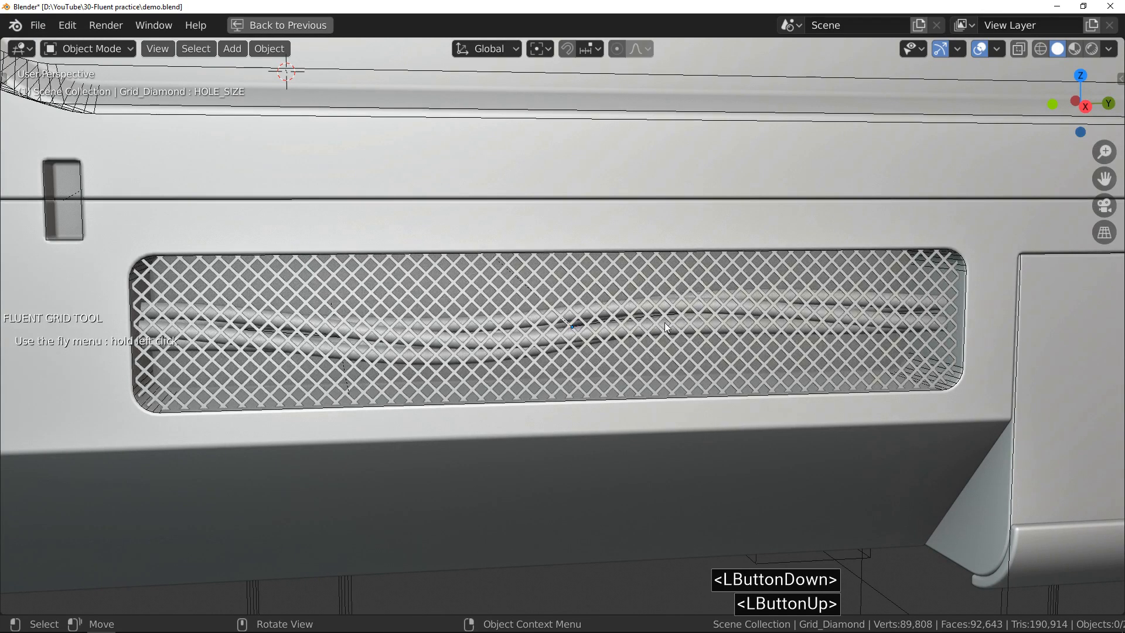
pyautogui.click(665, 322)
pyautogui.moveTo(665, 322)
pyautogui.mouseDown(button='middle')
pyautogui.moveTo(642, 333)
pyautogui.moveTo(652, 336)
pyautogui.mouseUp(button='middle')
pyautogui.rightClick(652, 337)
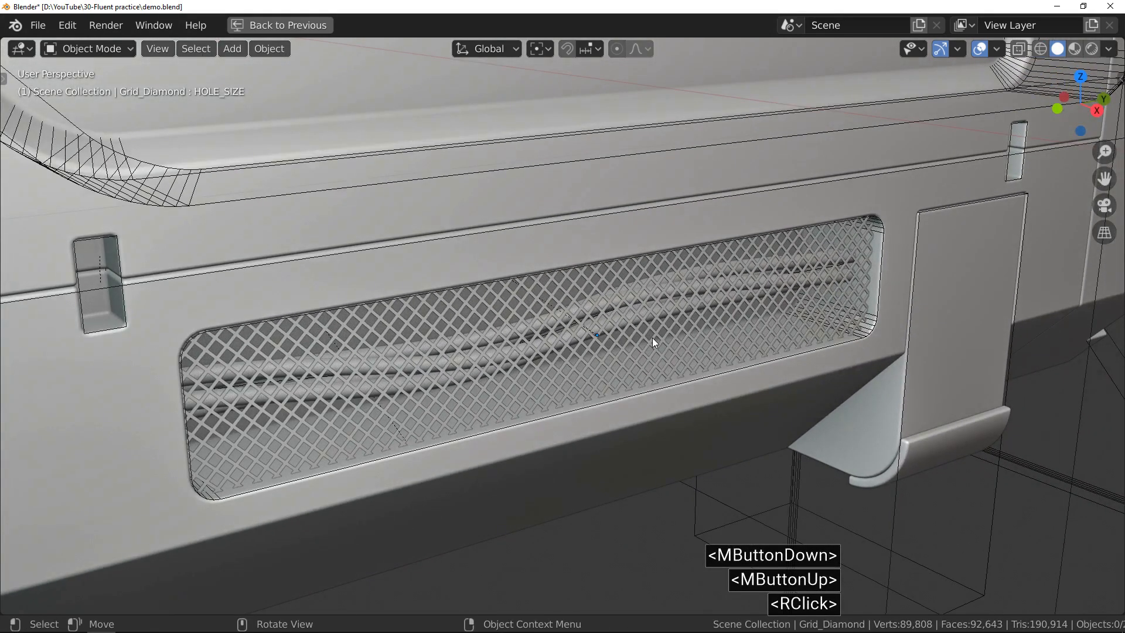
# - Add a Mirror modifier to the twisted wire bundle to duplicate it on the container's opposite side, then deselect it
pyautogui.scroll(-5, 652, 337)
pyautogui.moveTo(473, 321)
pyautogui.mouseDown(button='middle')
pyautogui.moveTo(647, 298)
pyautogui.moveTo(618, 311)
pyautogui.moveTo(468, 317)
pyautogui.mouseUp(button='middle')
pyautogui.keyDown('ctrl'); pyautogui.moveTo(616, 348); pyautogui.dragTo(637, 261, button='middle'); pyautogui.keyUp('ctrl')
pyautogui.click(599, 262)
pyautogui.keyDown('ctrl'); pyautogui.moveTo(562, 230); pyautogui.dragTo(566, 256, button='middle'); pyautogui.keyUp('ctrl')
pyautogui.moveTo(565, 256)
pyautogui.keyDown('shift'); pyautogui.mouseDown(button='middle')
pyautogui.moveTo(576, 239)
pyautogui.moveTo(572, 272)
pyautogui.mouseUp(button='middle'); pyautogui.keyUp('shift')
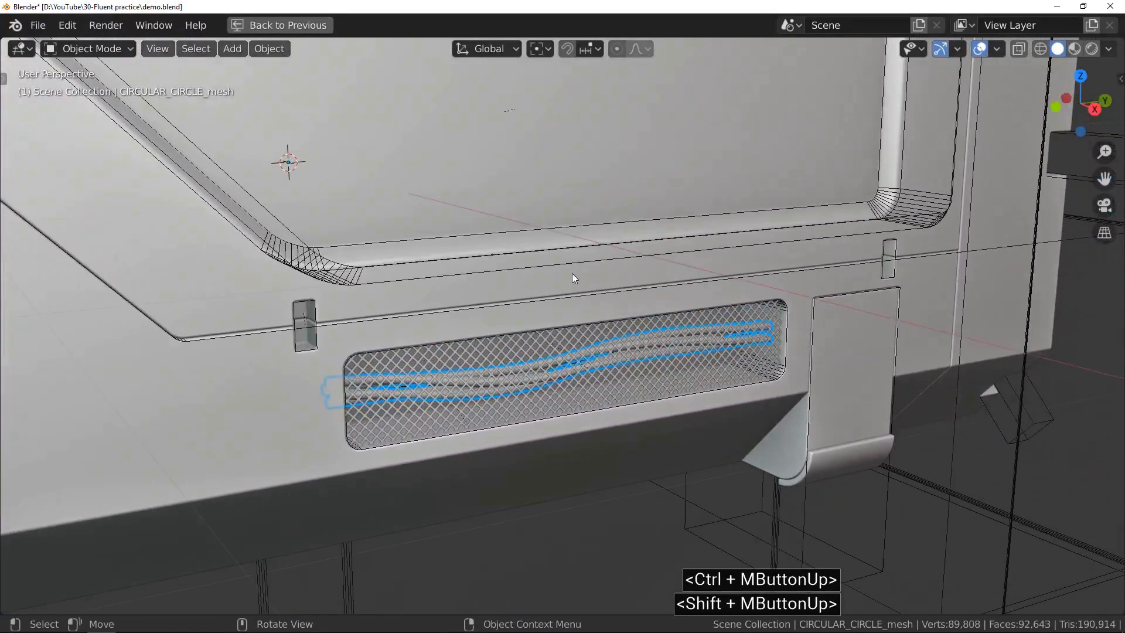
pyautogui.hotkey('ctrl', 'space')
pyautogui.click(753, 324)
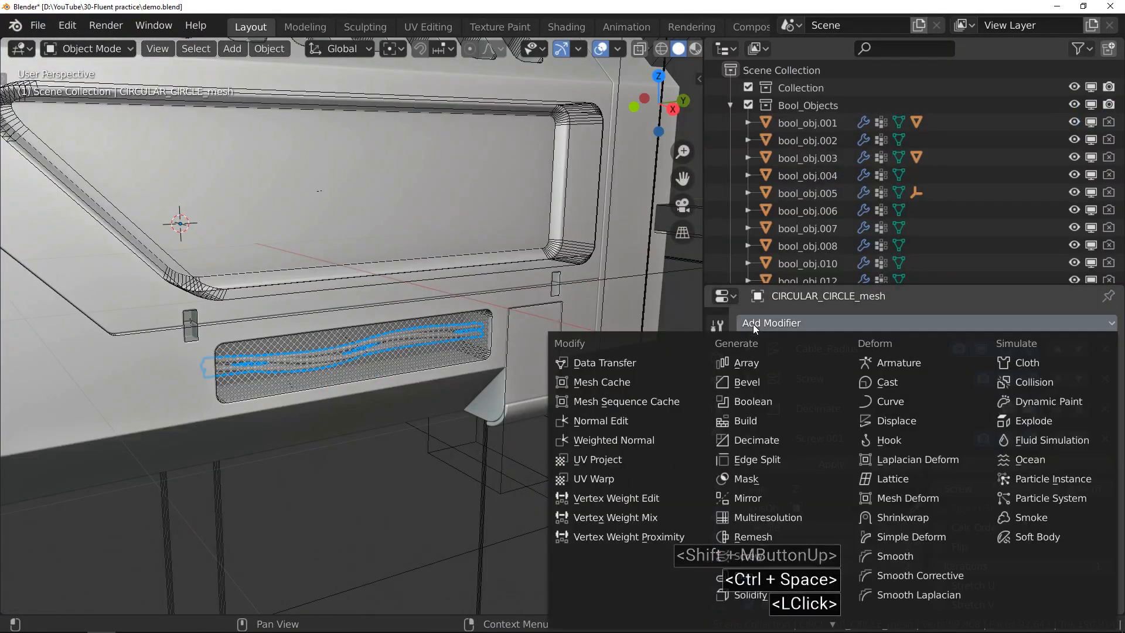
pyautogui.click(760, 498)
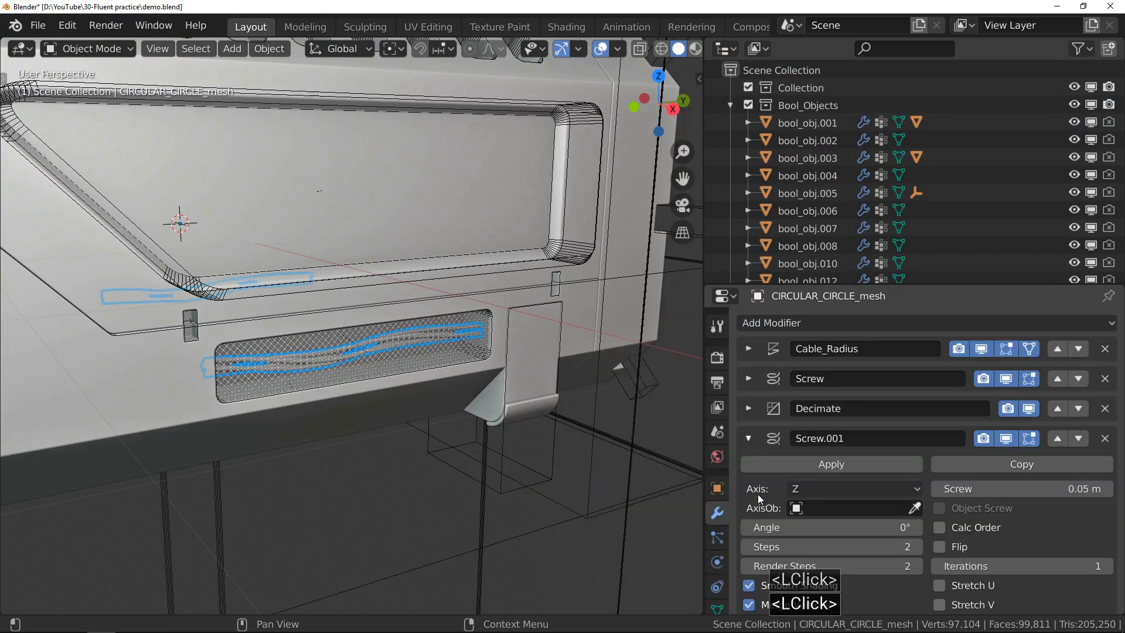
pyautogui.hotkey('ctrl', 'space')
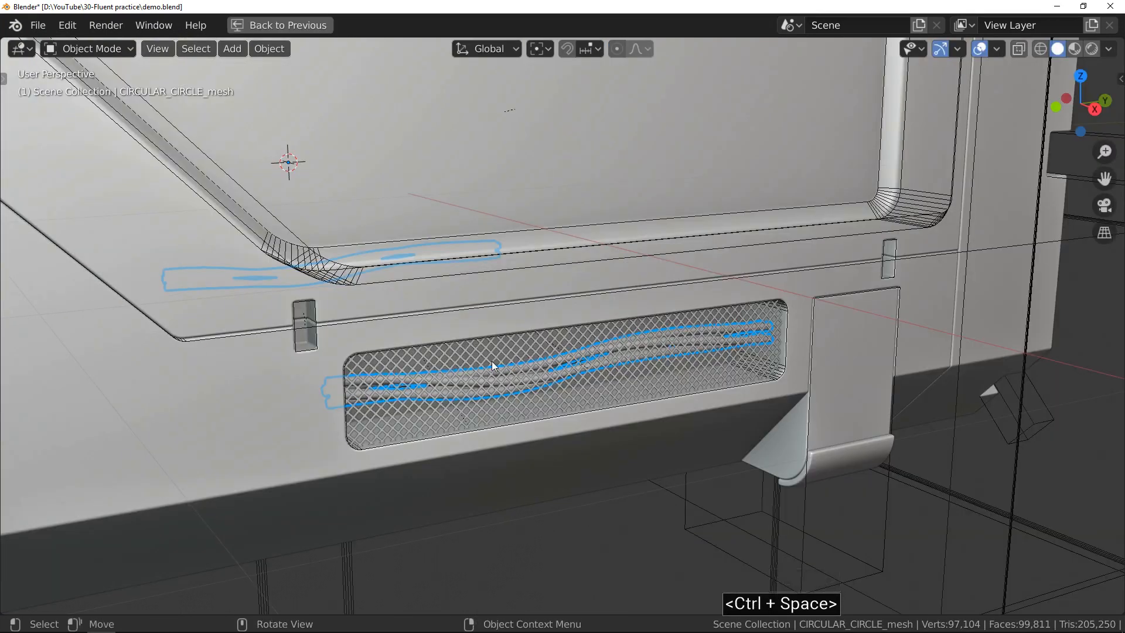
pyautogui.hotkey('alt', 'a')
# - Hide the boolean objects so only the finished container is displayed
pyautogui.moveTo(435, 319); pyautogui.dragTo(534, 271, button='middle')
pyautogui.press('f')
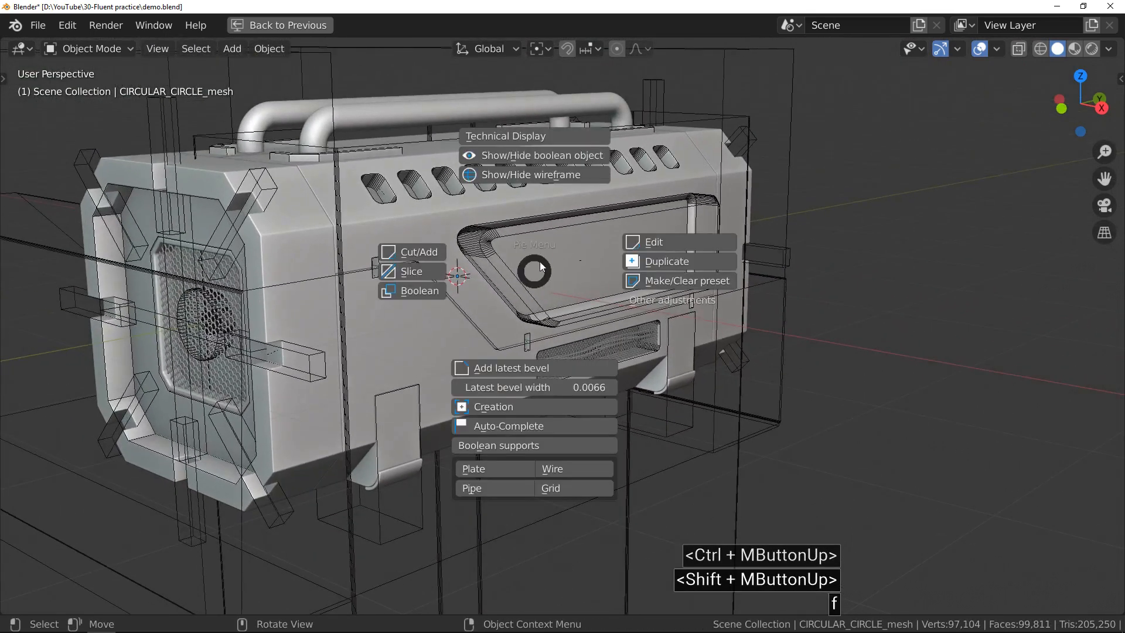
pyautogui.click(561, 156)
pyautogui.moveTo(543, 225); pyautogui.dragTo(98, 226, button='middle')
pyautogui.click(983, 51)
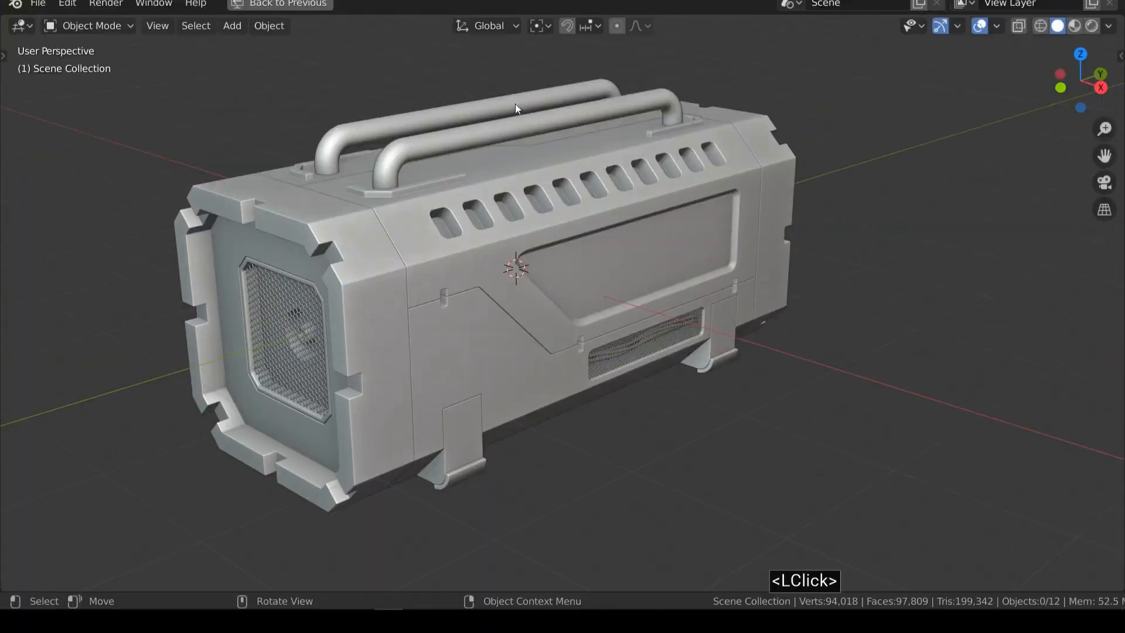
pyautogui.click(643, 70)
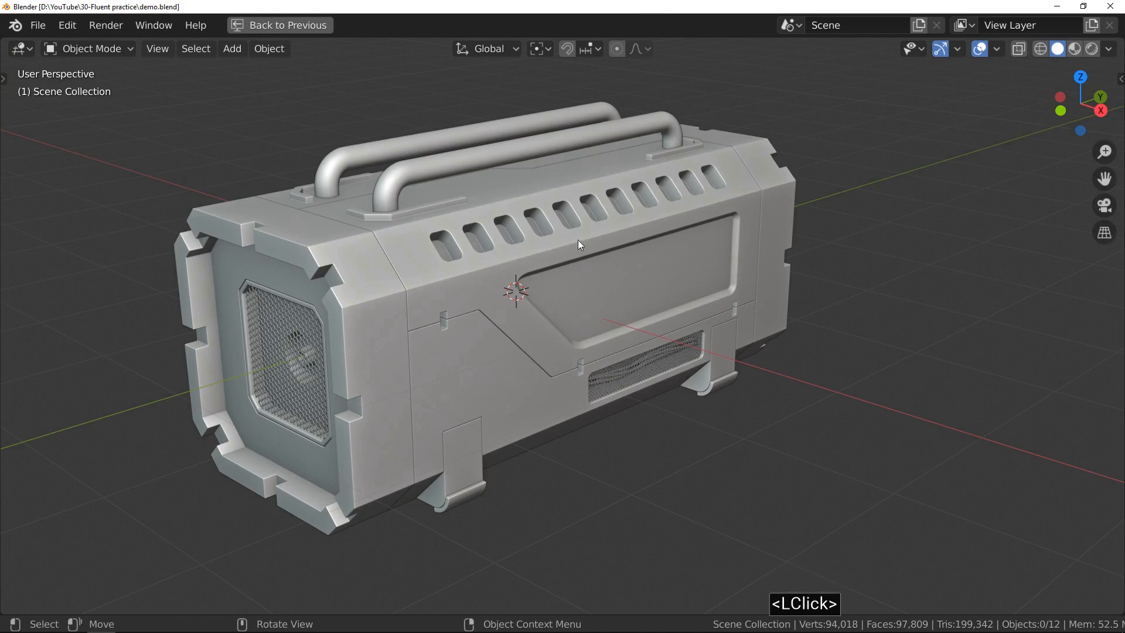
# - Restore the full workspace layout, widen the 3D viewport and split it into two side-by-side areas
pyautogui.hotkey('ctrl', 'space')
pyautogui.moveTo(706, 241); pyautogui.dragTo(955, 255)
pyautogui.moveTo(950, 40); pyautogui.dragTo(445, 100)
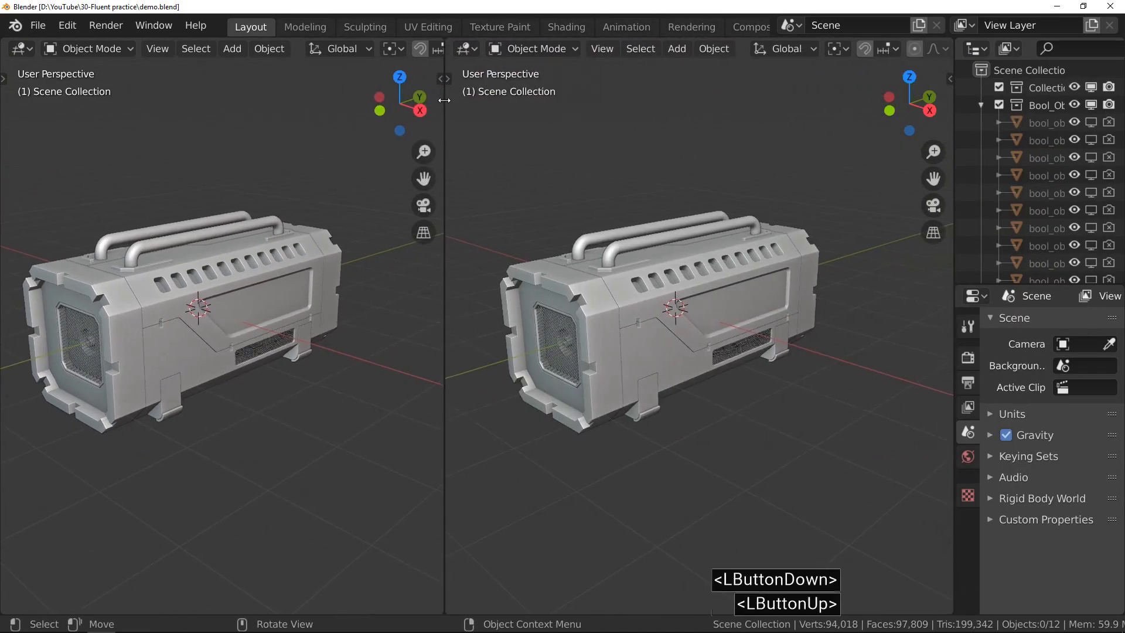
# - Change the new area to a Shader Editor and hide its sidebar
pyautogui.click(467, 49)
pyautogui.click(579, 177)
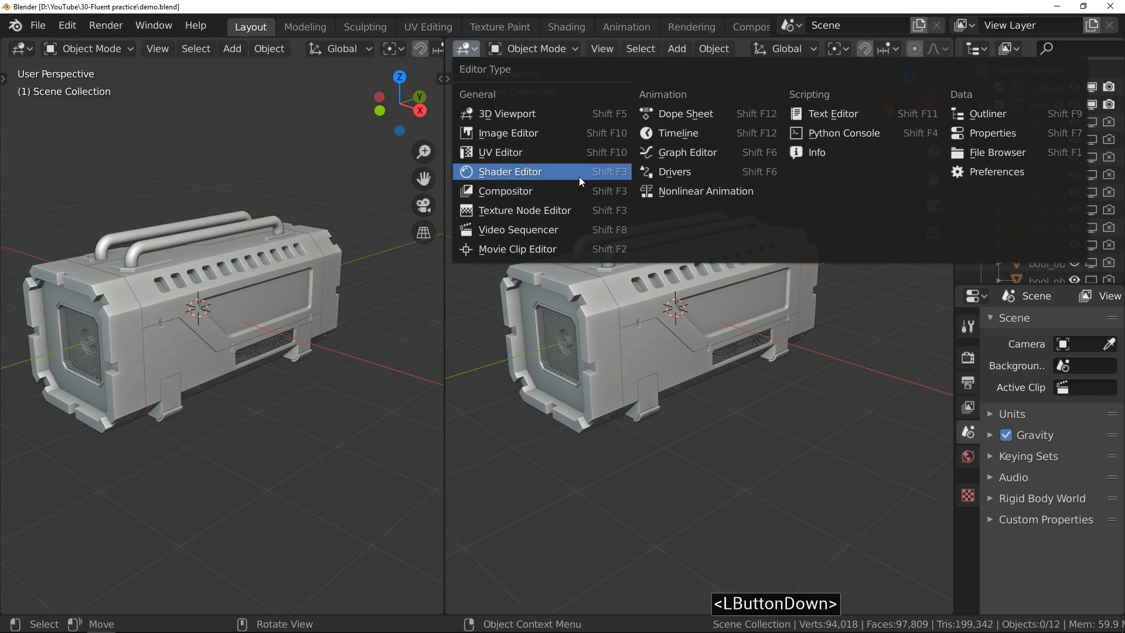
pyautogui.keyDown('ctrl'); pyautogui.moveTo(208, 304); pyautogui.dragTo(209, 256, button='middle'); pyautogui.keyUp('ctrl')
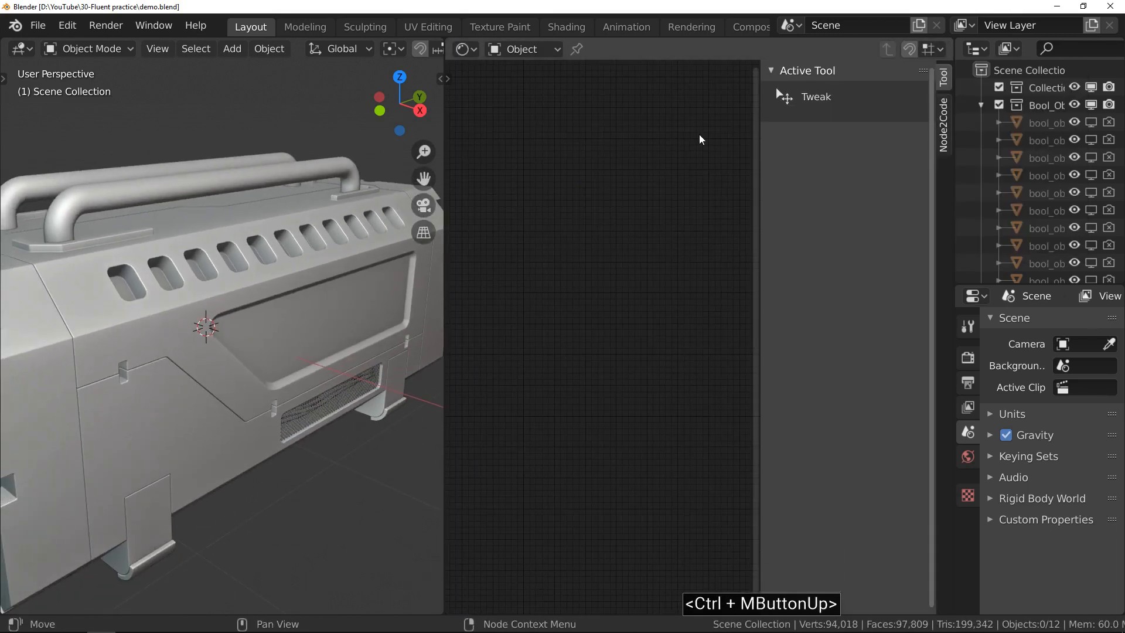
pyautogui.press('n')
# - Switch the 3D viewport to material preview shading and clear the selection
pyautogui.click(265, 234)
pyautogui.moveTo(265, 234); pyautogui.dragTo(230, 235, button='middle')
pyautogui.press('z')
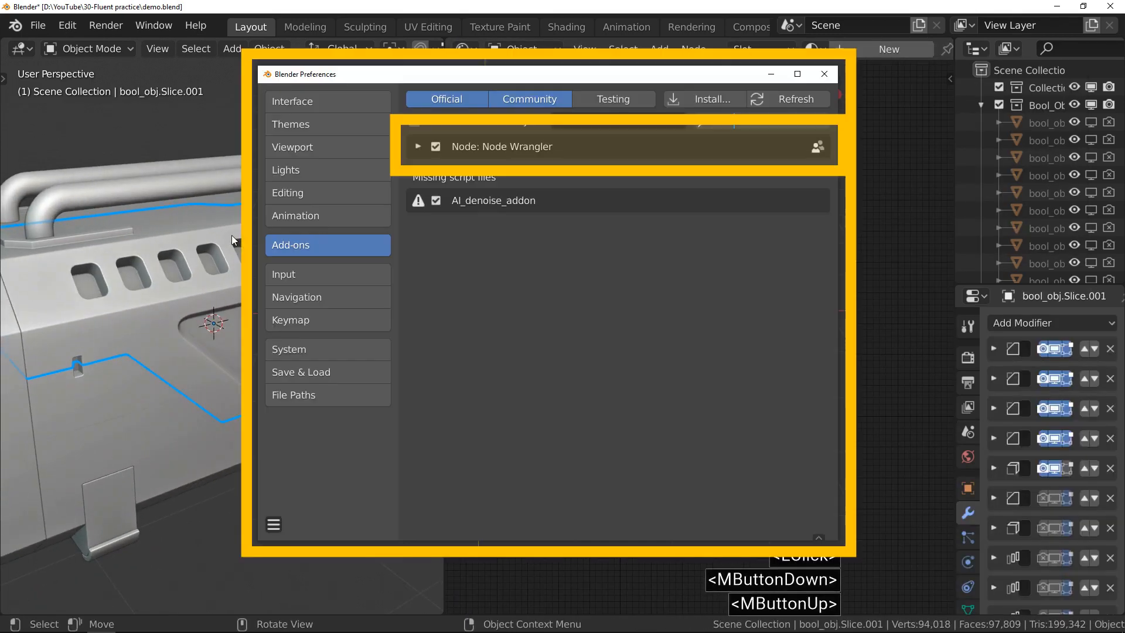
pyautogui.click(238, 342)
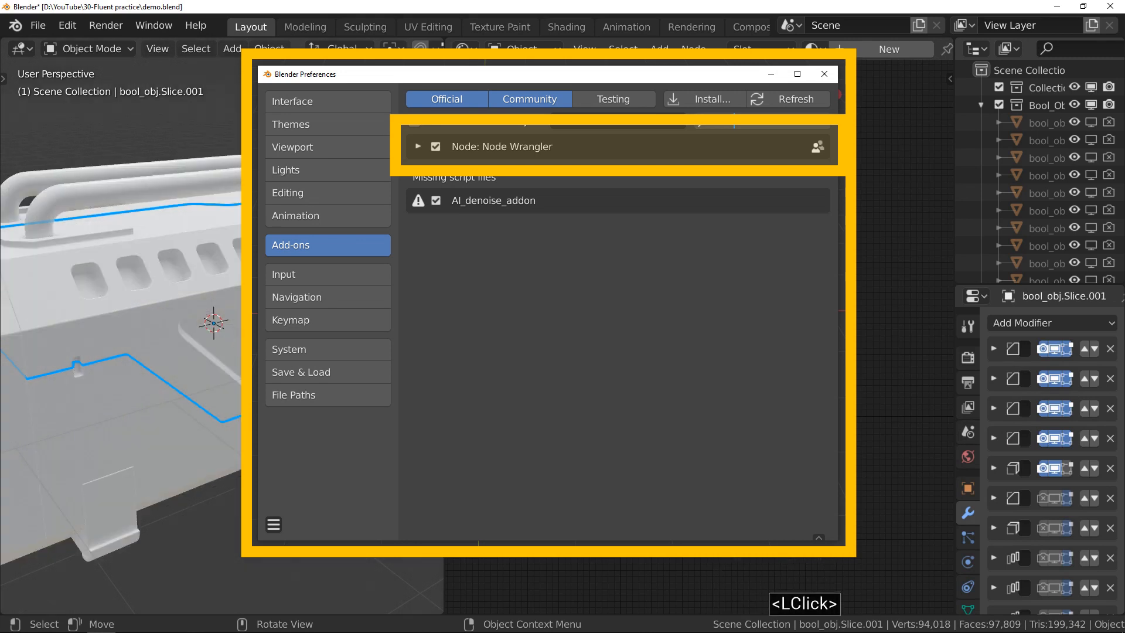
pyautogui.hotkey('alt', 'a')
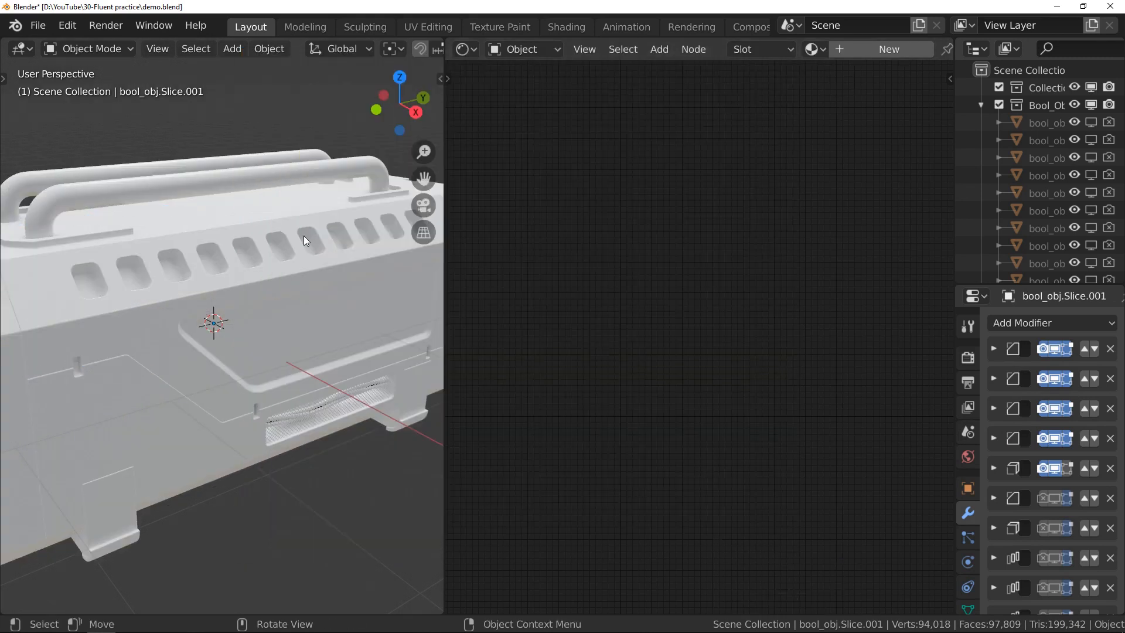
# - Create a new material for the container's upper shell with the vents and show the Node Wrangler tools in the Shader Editor
pyautogui.click(310, 233)
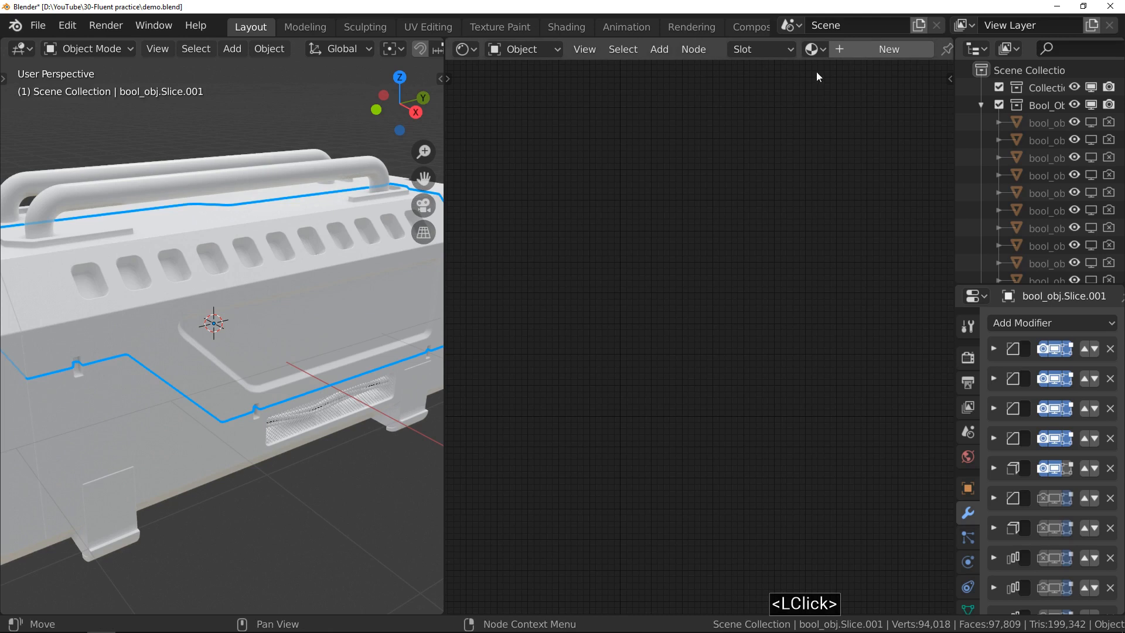
pyautogui.click(850, 50)
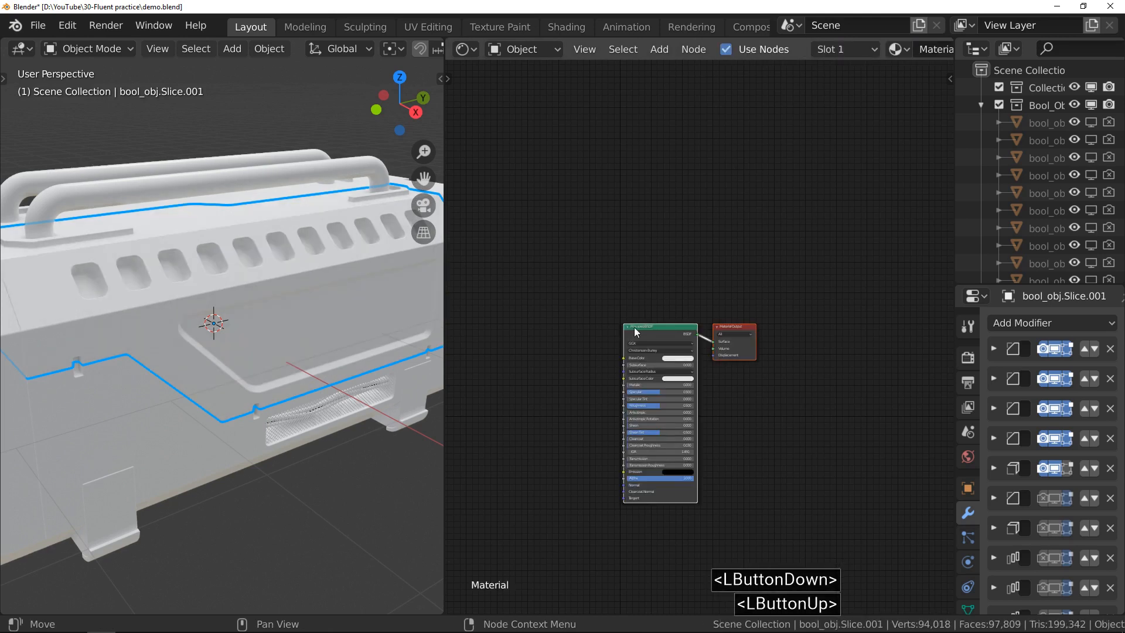
pyautogui.scroll(4, 650, 382)
pyautogui.moveTo(651, 378); pyautogui.dragTo(638, 291, button='middle')
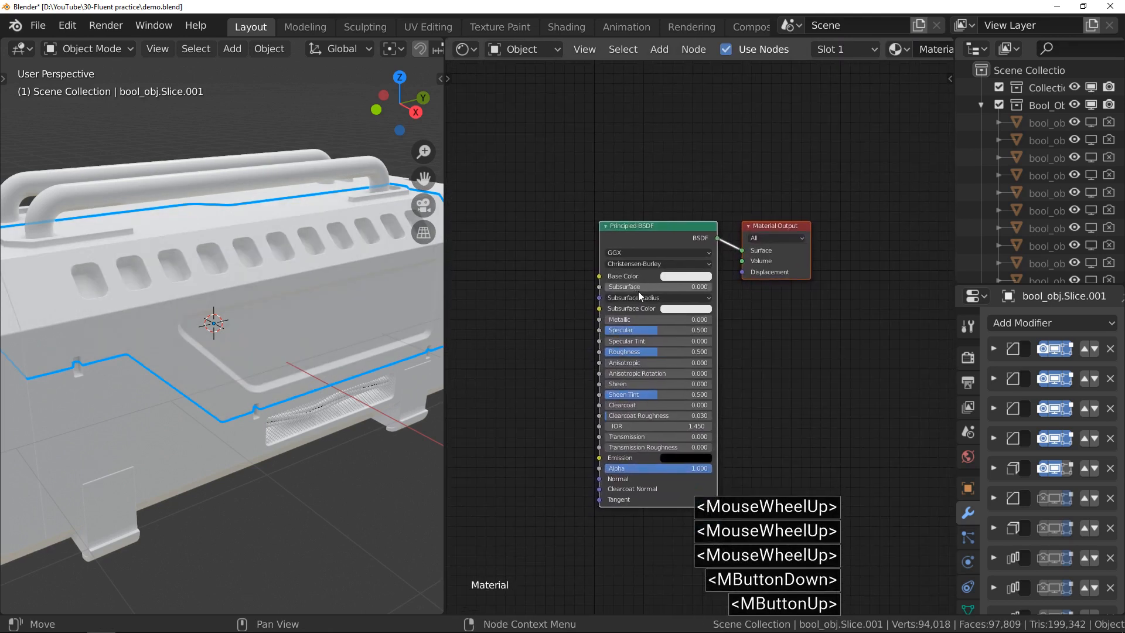
pyautogui.press('n')
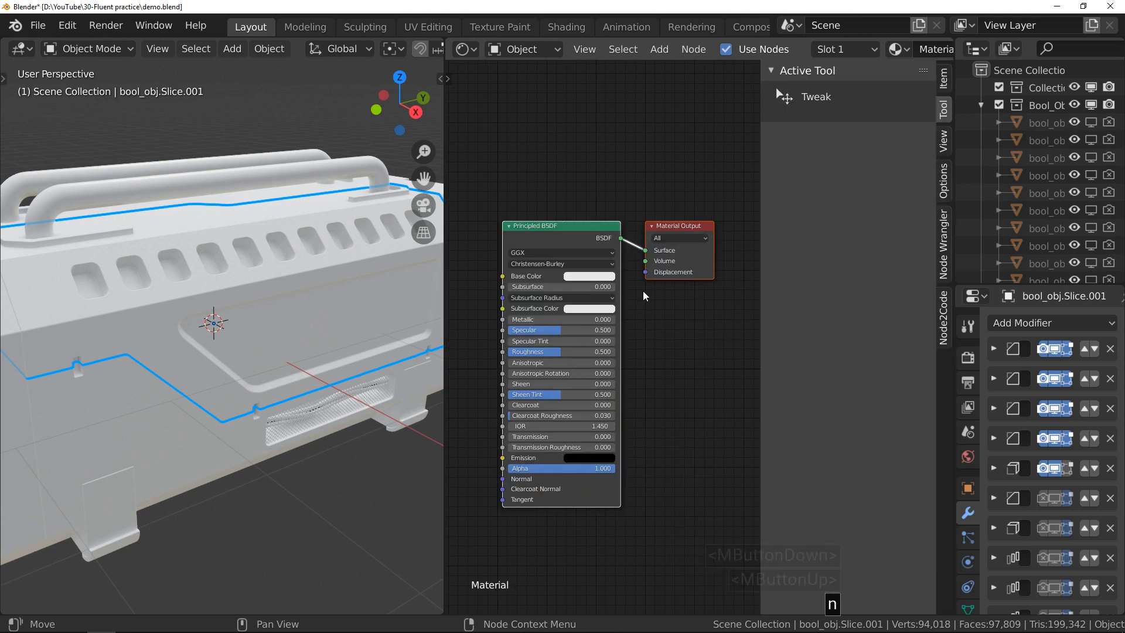
pyautogui.click(944, 267)
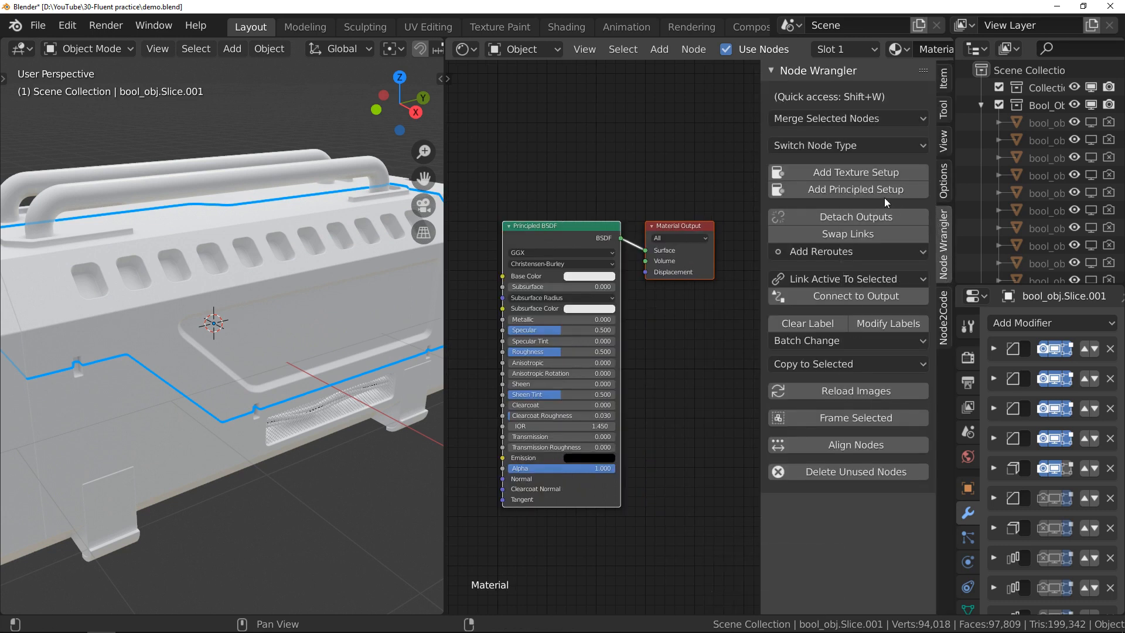
# - Start a Principled texture setup and choose the Metal01 col, met, nrm and rgh images in the [2K]Metal01 folder
pyautogui.click(856, 194)
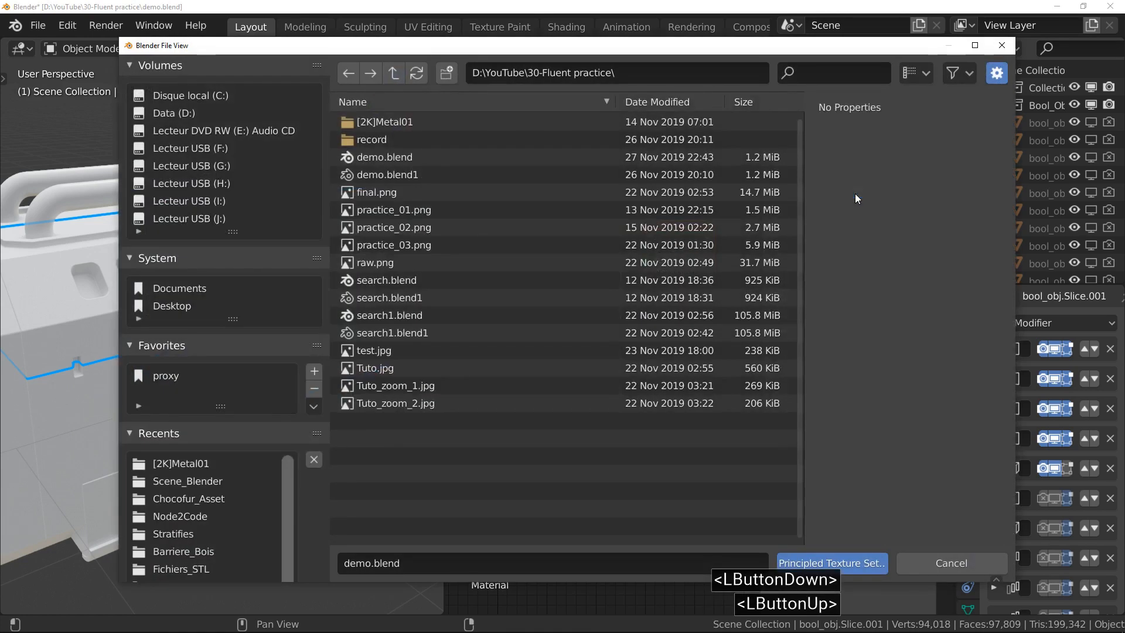
pyautogui.doubleClick(456, 123)
pyautogui.click(434, 124)
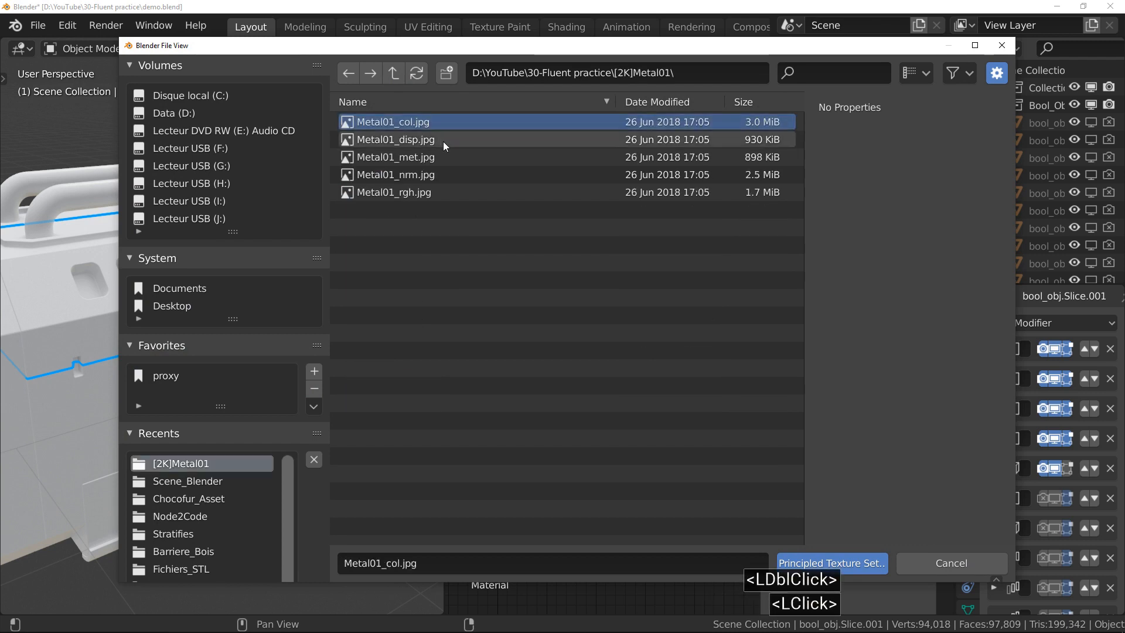
pyautogui.keyDown('ctrl'); pyautogui.click(452, 158); pyautogui.keyUp('ctrl')
pyautogui.keyDown('ctrl'); pyautogui.click(452, 174); pyautogui.keyUp('ctrl')
pyautogui.keyDown('ctrl'); pyautogui.click(455, 191); pyautogui.keyUp('ctrl')
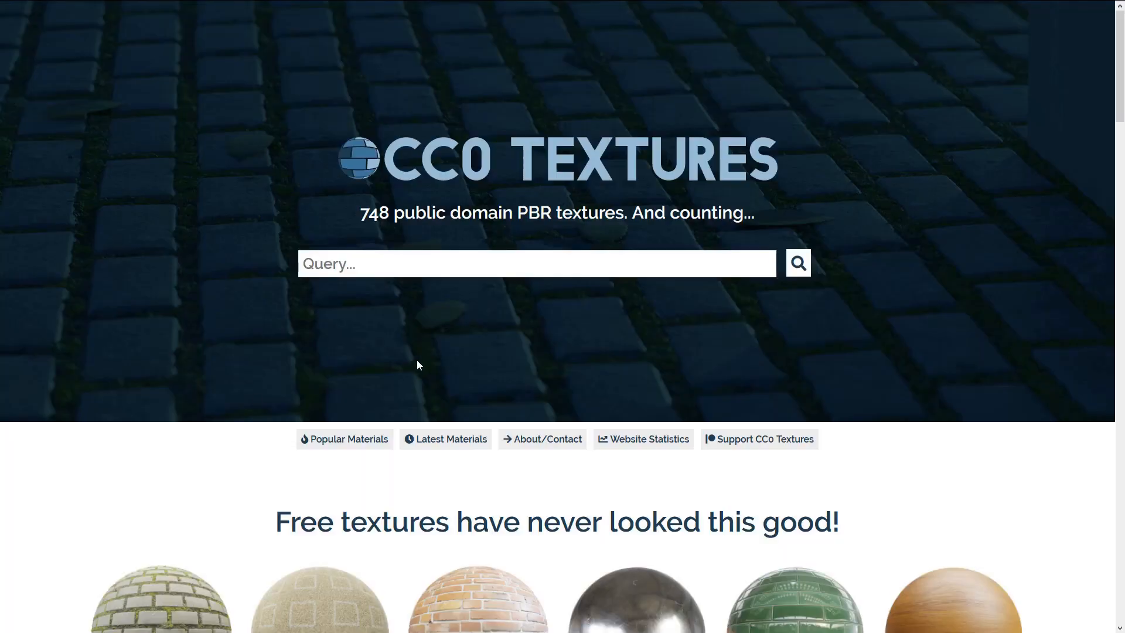
# - On the CC0 Textures website, browse the Metal category and examine the Metal #01 texture page
pyautogui.scroll(-4, 418, 365)
pyautogui.scroll(-7, 417, 363)
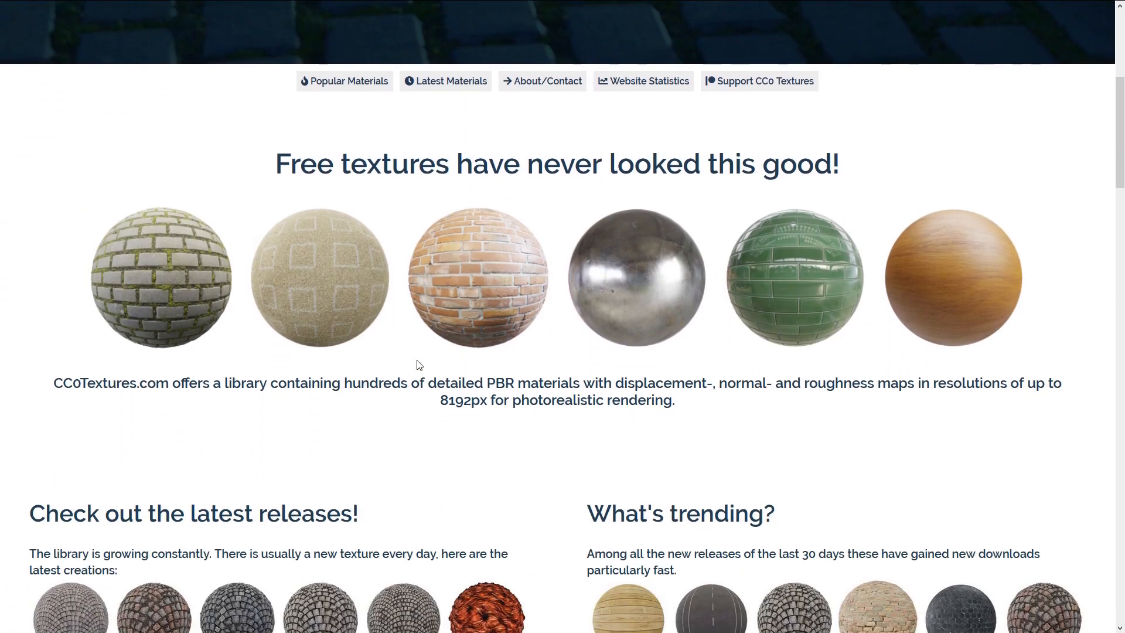
pyautogui.scroll(-8, 418, 365)
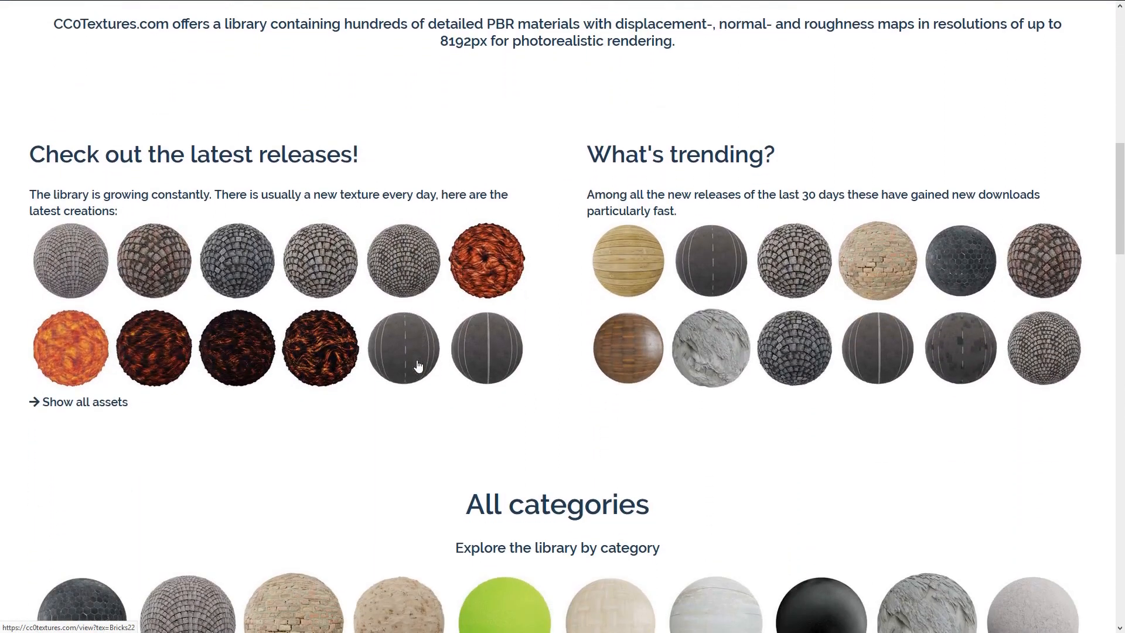
pyautogui.scroll(-1, 418, 366)
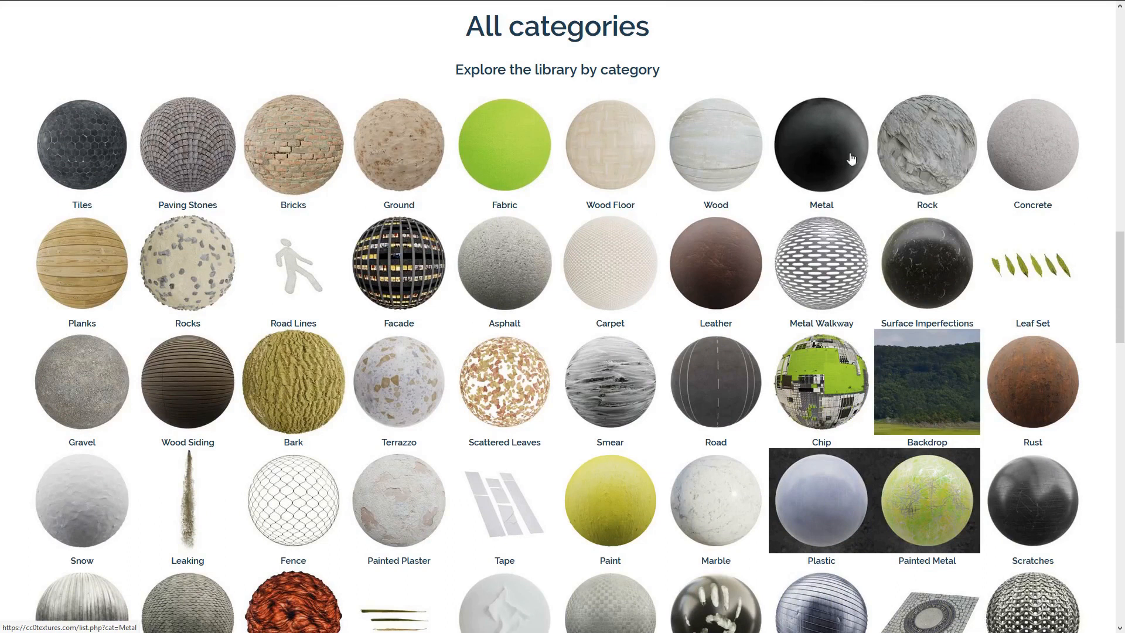
pyautogui.click(823, 142)
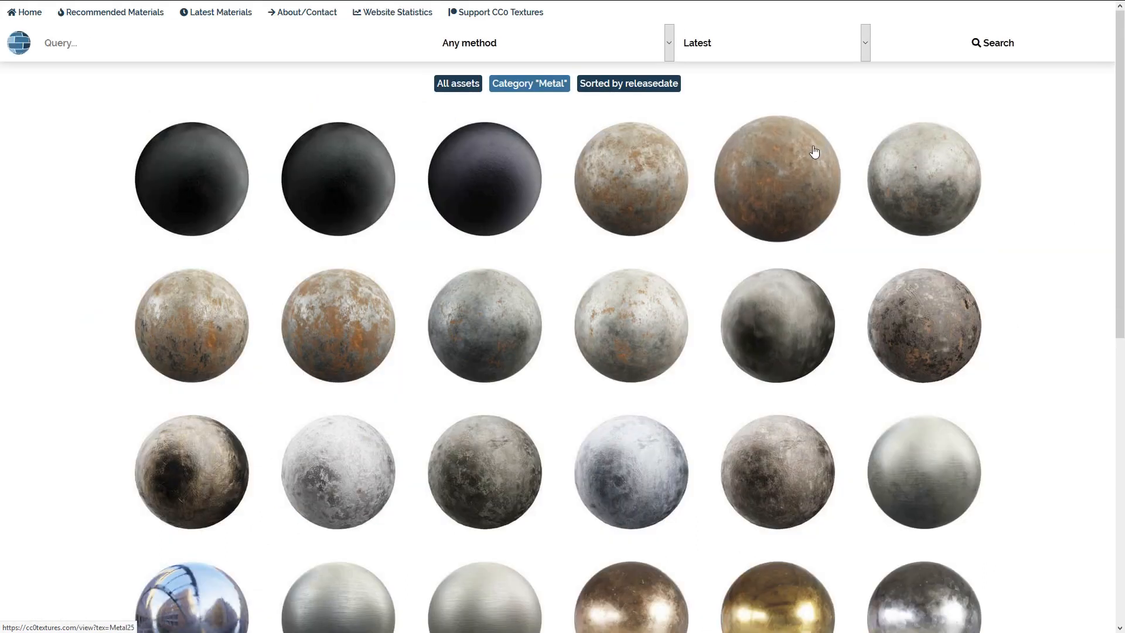
pyautogui.scroll(-4, 628, 259)
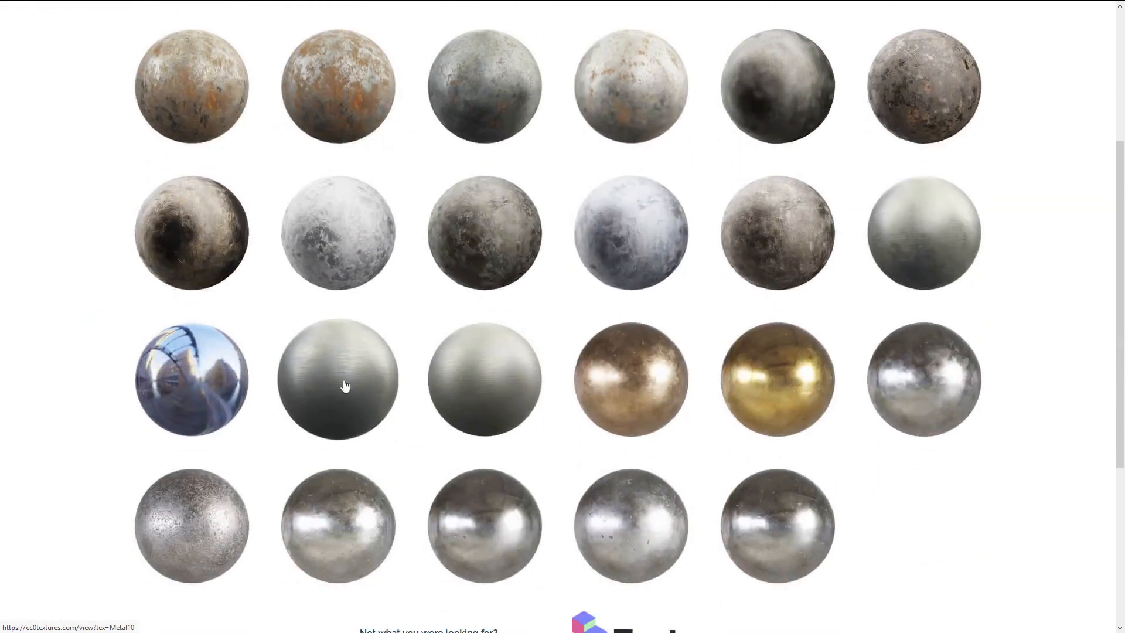
pyautogui.scroll(-1, 767, 480)
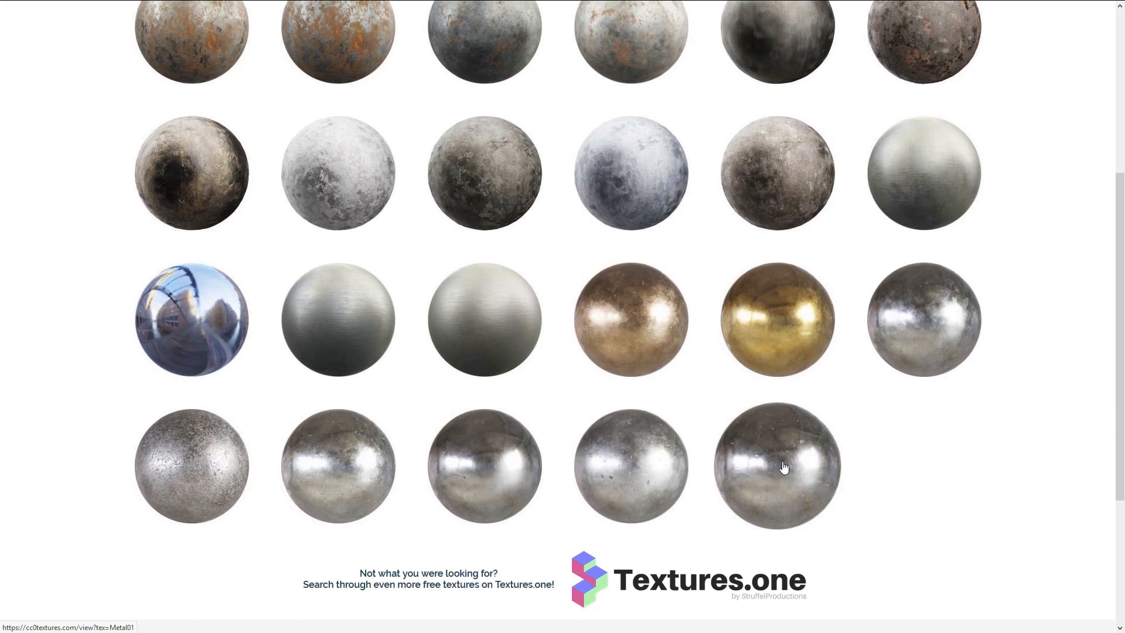
pyautogui.click(784, 466)
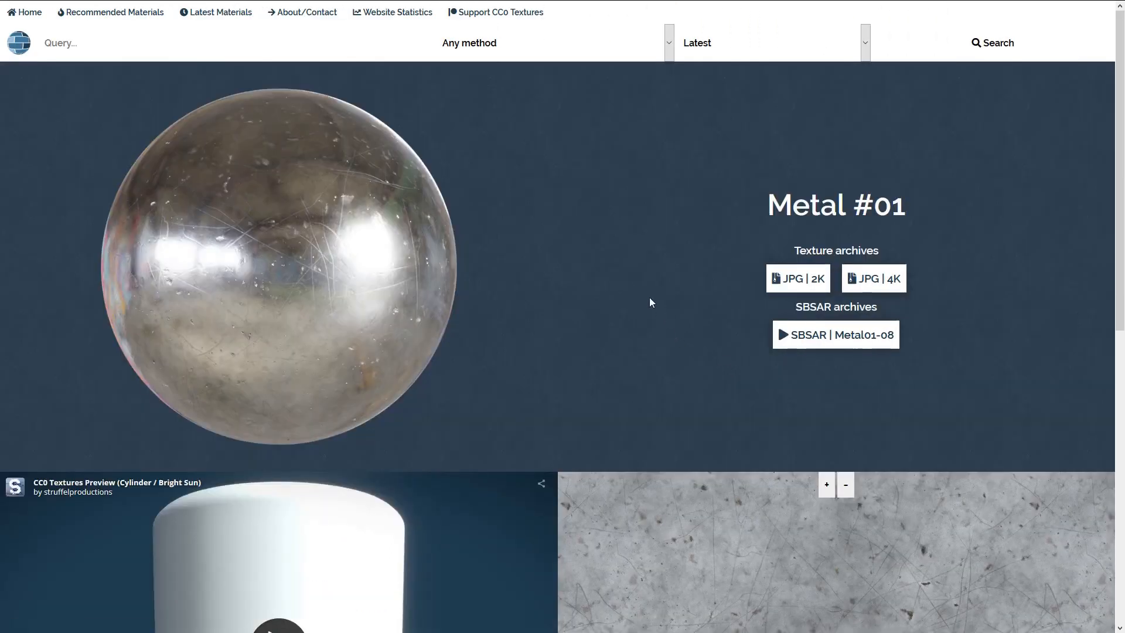
pyautogui.scroll(-5, 359, 311)
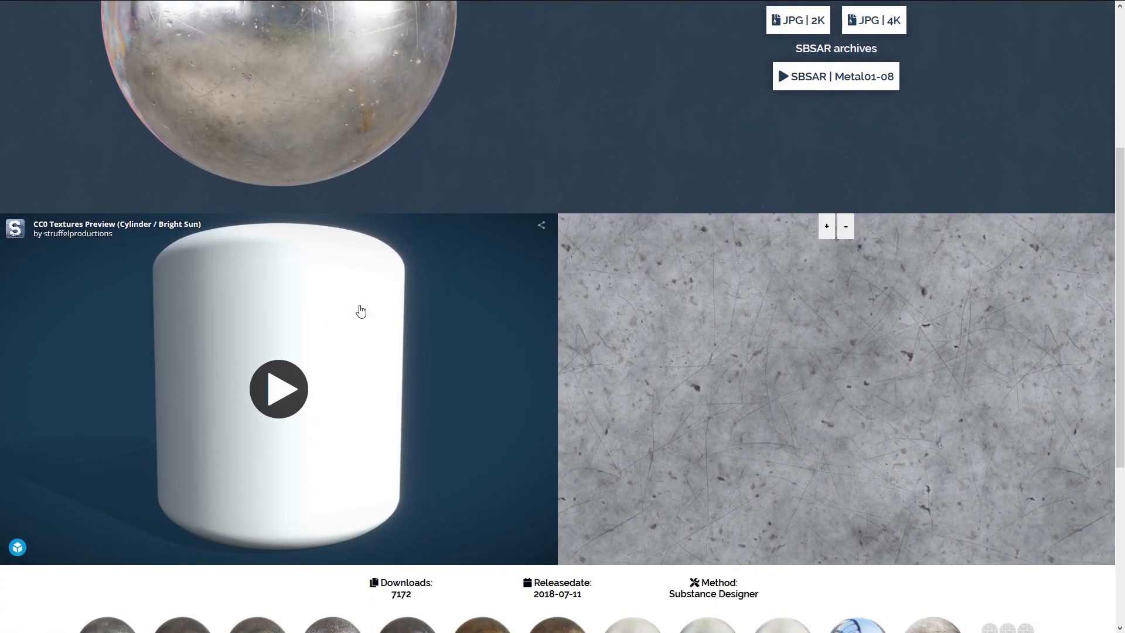
pyautogui.scroll(-3, 482, 319)
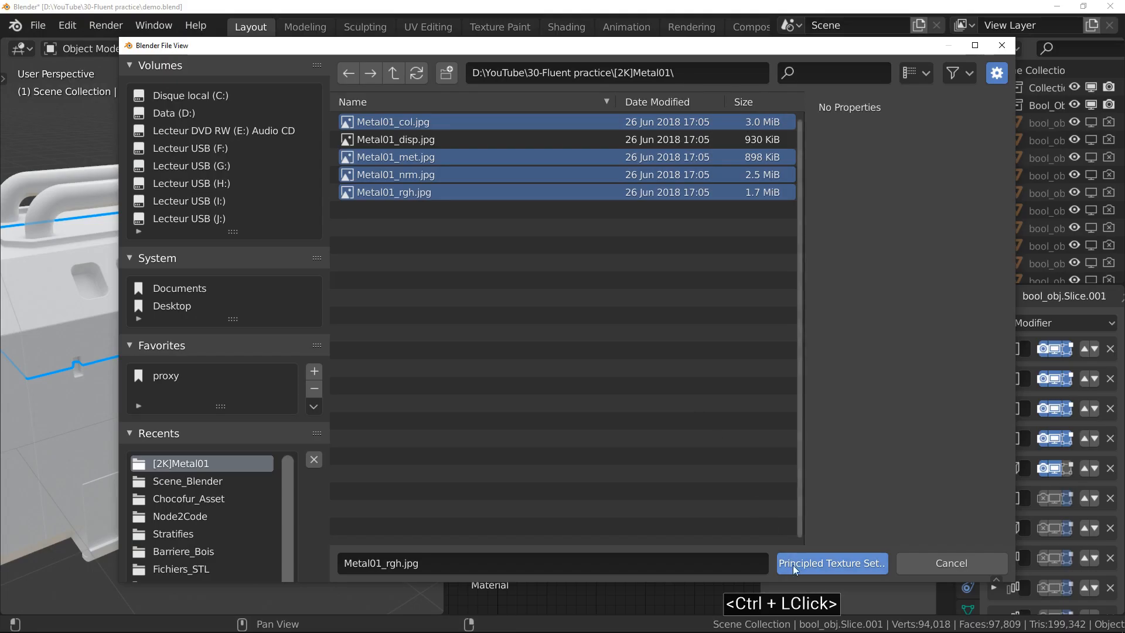
# - Load the chosen Metal01 maps into the shell's Principled material and hide the Shader Editor sidebar
pyautogui.click(861, 568)
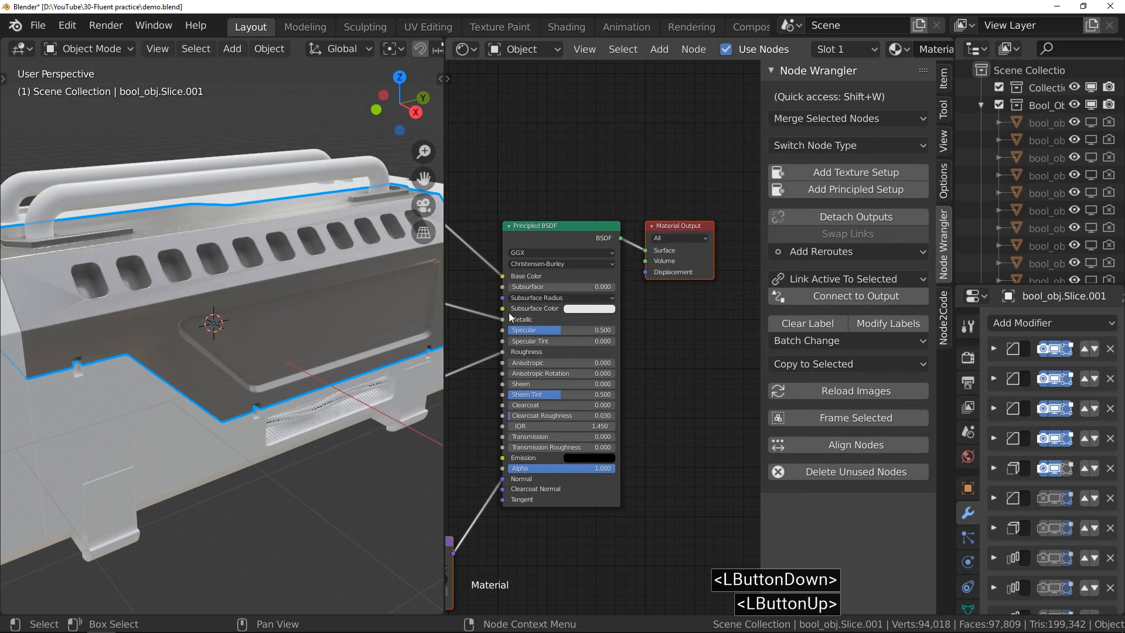
pyautogui.press('n')
pyautogui.moveTo(535, 319); pyautogui.dragTo(871, 290, button='middle')
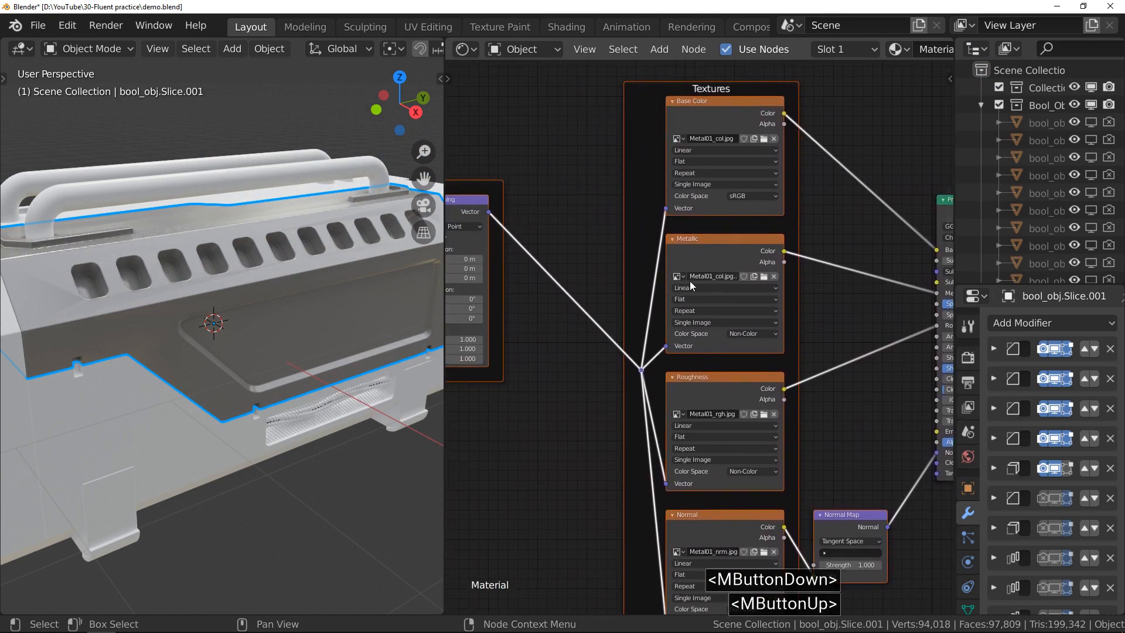
pyautogui.moveTo(546, 284); pyautogui.dragTo(634, 281, button='middle')
# - Connect the Texture Coordinate node's Object output to the Mapping node's Vector input
pyautogui.moveTo(261, 281)
pyautogui.mouseDown(button='middle')
pyautogui.moveTo(293, 273)
pyautogui.moveTo(272, 272)
pyautogui.mouseUp(button='middle')
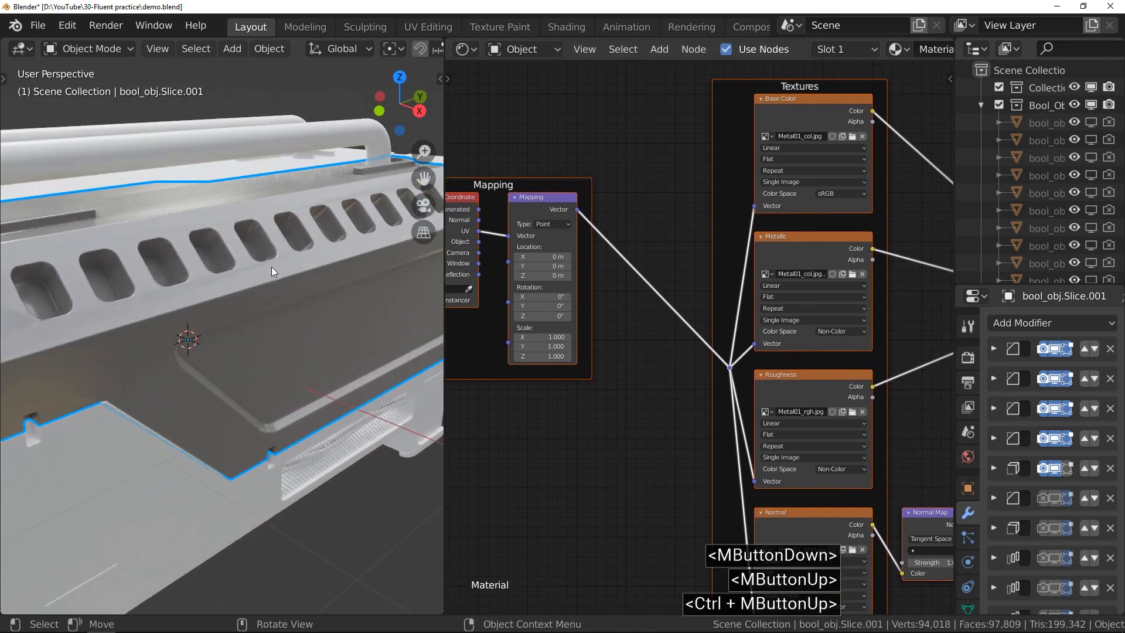
pyautogui.moveTo(516, 255); pyautogui.dragTo(634, 253, button='middle')
pyautogui.scroll(4, 634, 253)
pyautogui.scroll(1, 634, 253)
pyautogui.moveTo(588, 276); pyautogui.dragTo(636, 260)
pyautogui.moveTo(805, 267); pyautogui.dragTo(781, 346, button='middle')
# - Set the Base Color texture's projection to Box with a blend of 0.3
pyautogui.click(623, 244)
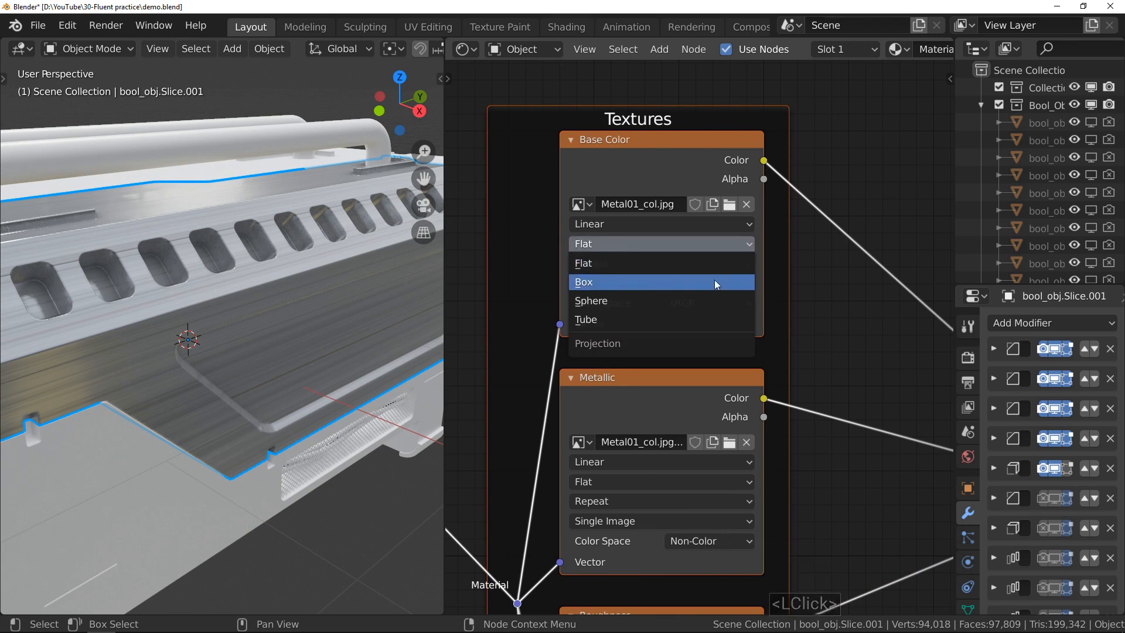
pyautogui.click(715, 283)
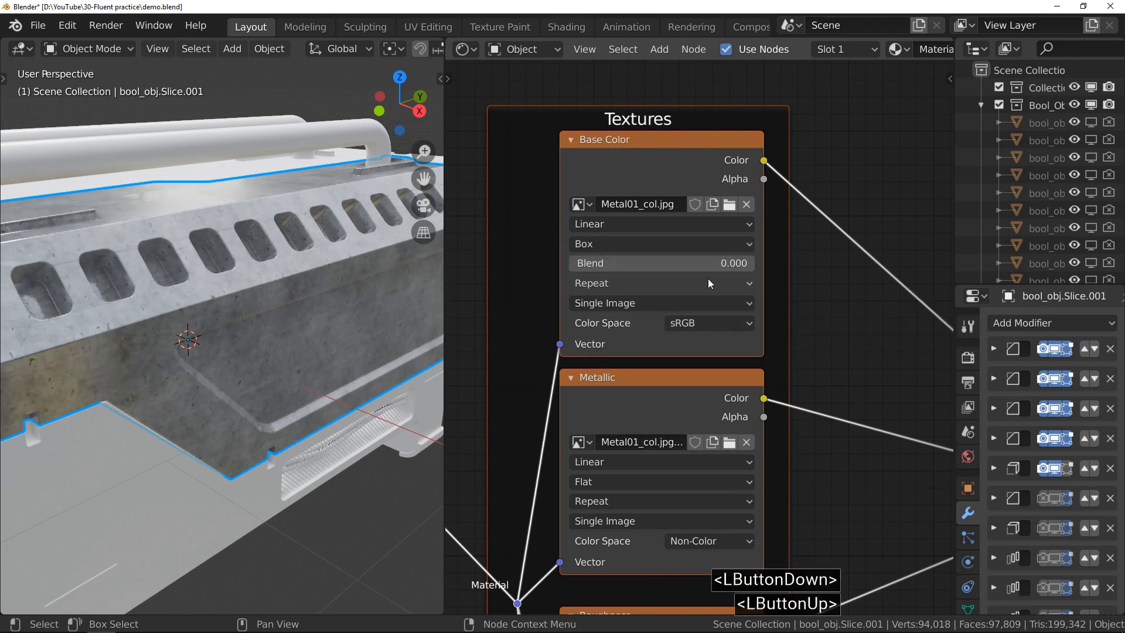
pyautogui.click(676, 261)
pyautogui.write('.')
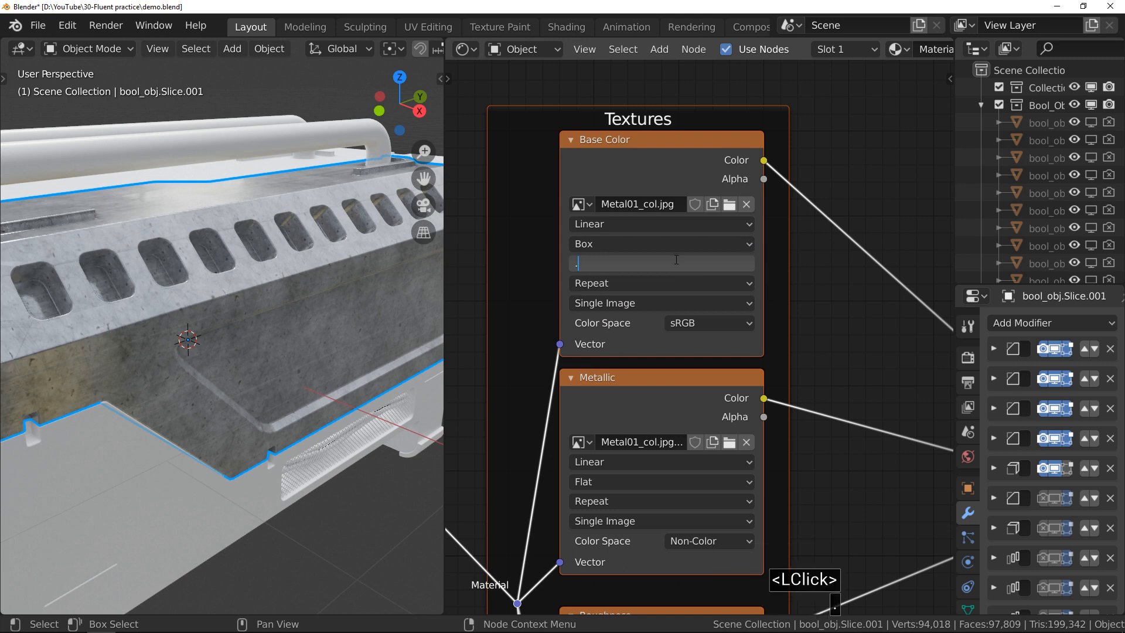
pyautogui.write('3')
pyautogui.press('Return')
# - Set the Metallic and Roughness textures to Box projection with a blend of 0.300
pyautogui.scroll(-1, 677, 264)
pyautogui.click(645, 481)
pyautogui.click(640, 517)
pyautogui.hotkey('ctrl', 'v')
pyautogui.moveTo(640, 516); pyautogui.dragTo(624, 165, button='middle')
pyautogui.click(644, 369)
pyautogui.click(625, 408)
pyautogui.write('0.300')
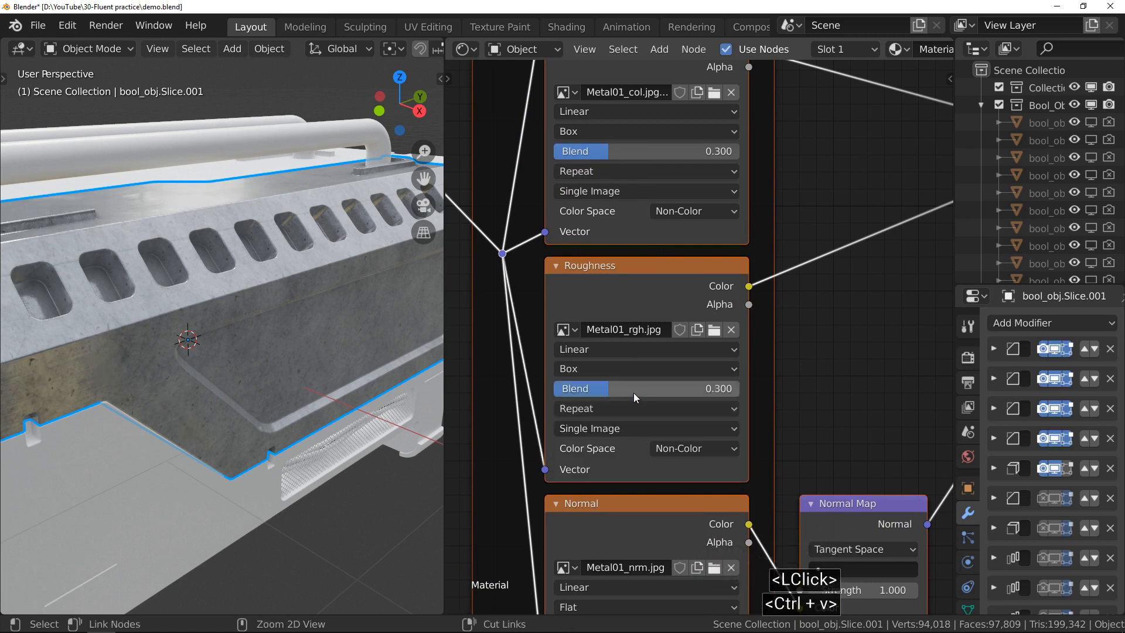
# - Set the Normal texture to Box projection with a blend of 0.300
pyautogui.moveTo(626, 389); pyautogui.dragTo(616, 145, button='middle')
pyautogui.click(615, 364)
pyautogui.click(615, 401)
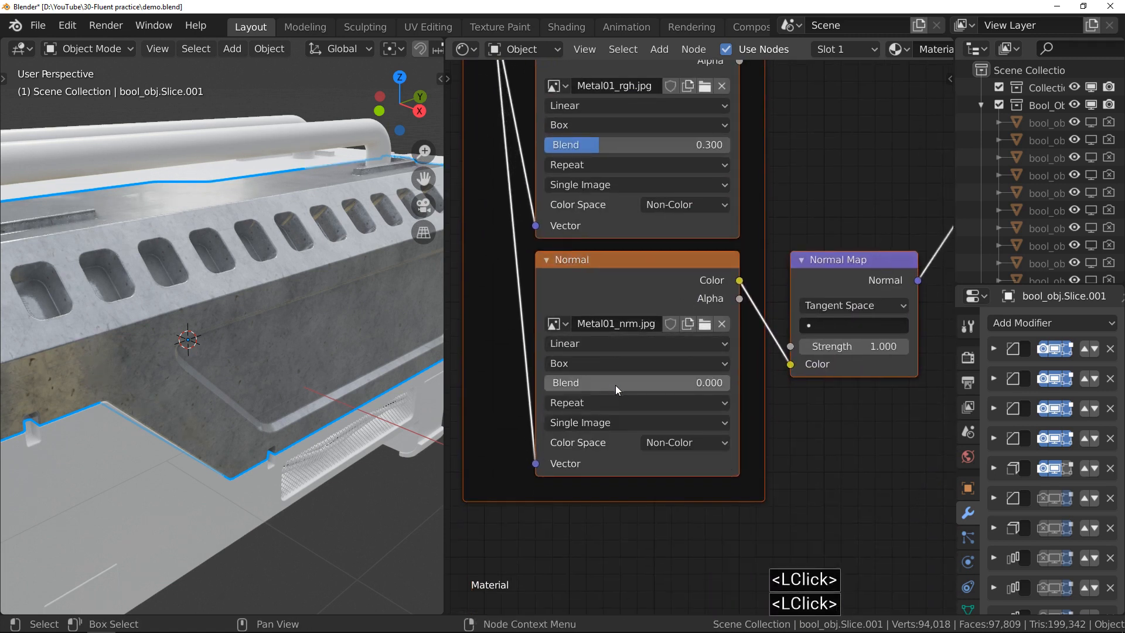
pyautogui.hotkey('ctrl', 'v')
pyautogui.moveTo(669, 180); pyautogui.dragTo(627, 352, button='middle')
pyautogui.scroll(-6, 670, 360)
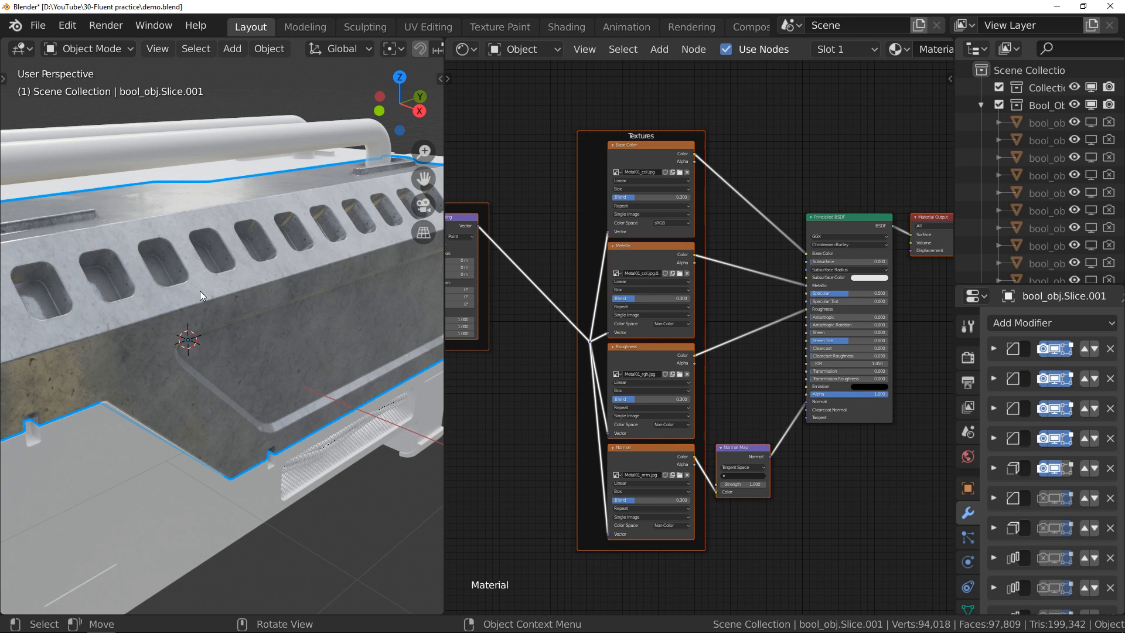
# - Link the upper shell's material to all the other objects of the container and clear the selection
pyautogui.press('a')
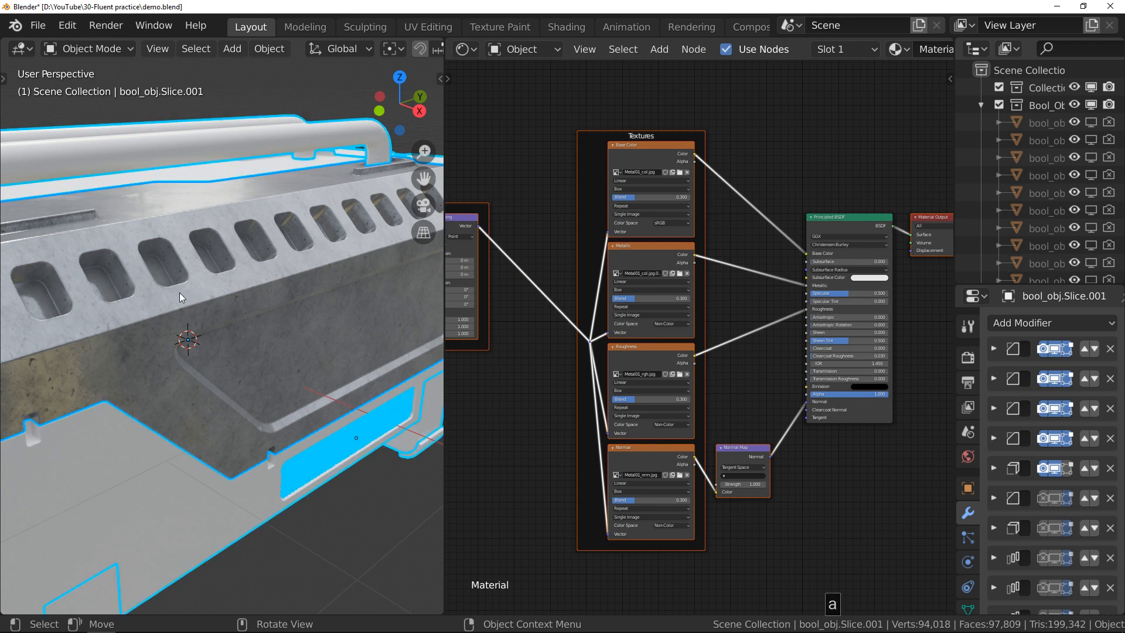
pyautogui.keyDown('shift'); pyautogui.click(206, 266); pyautogui.keyUp('shift')
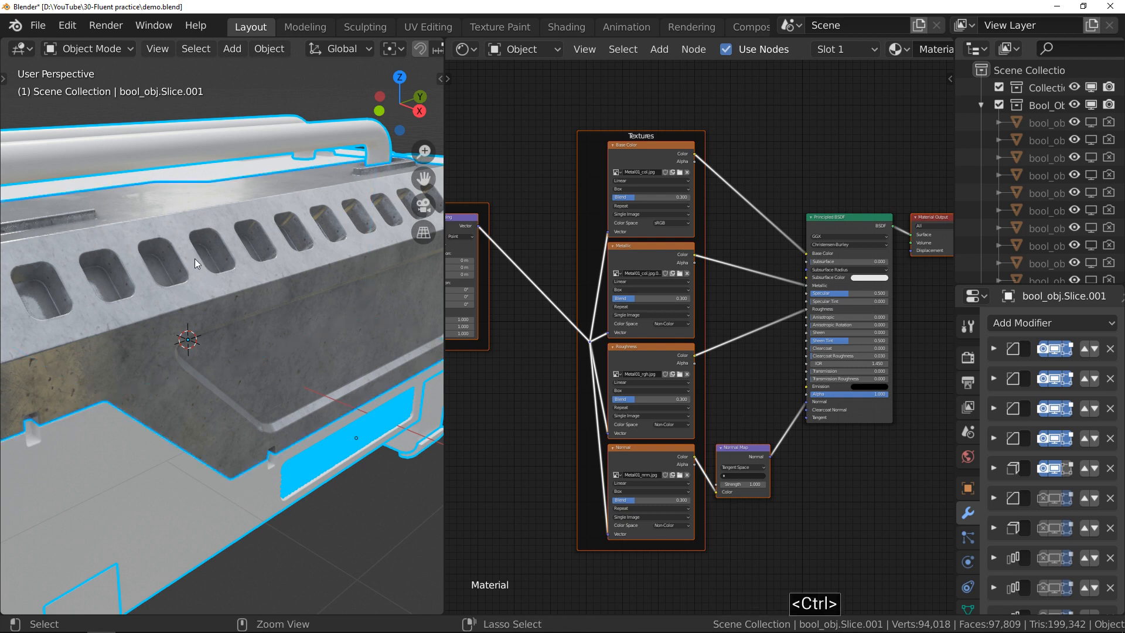
pyautogui.hotkey('ctrl', 'l')
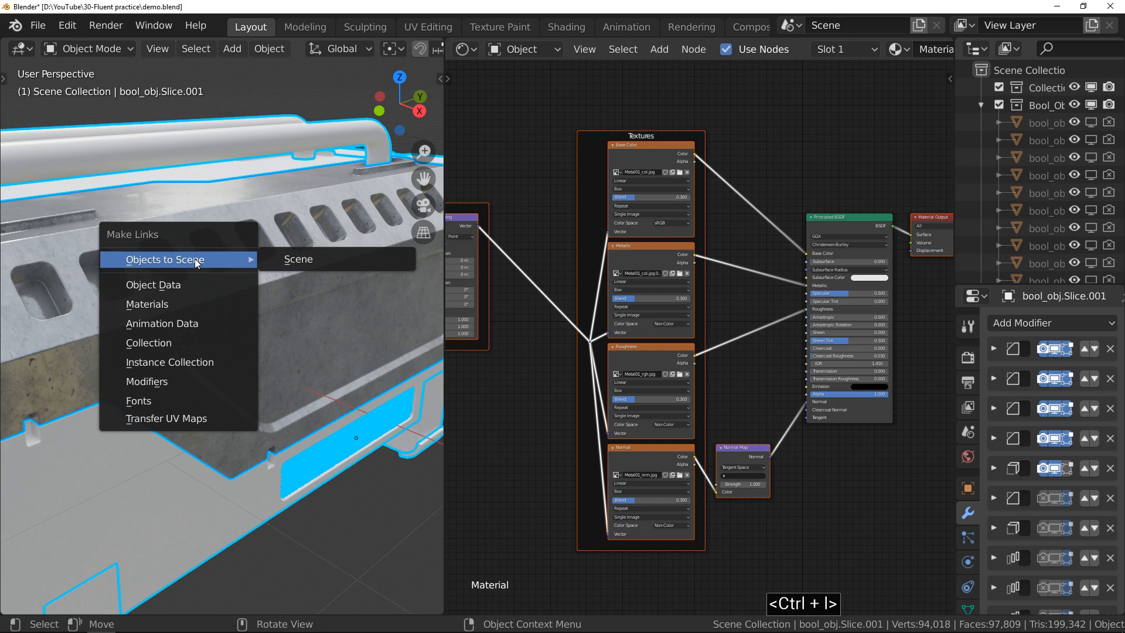
pyautogui.click(180, 304)
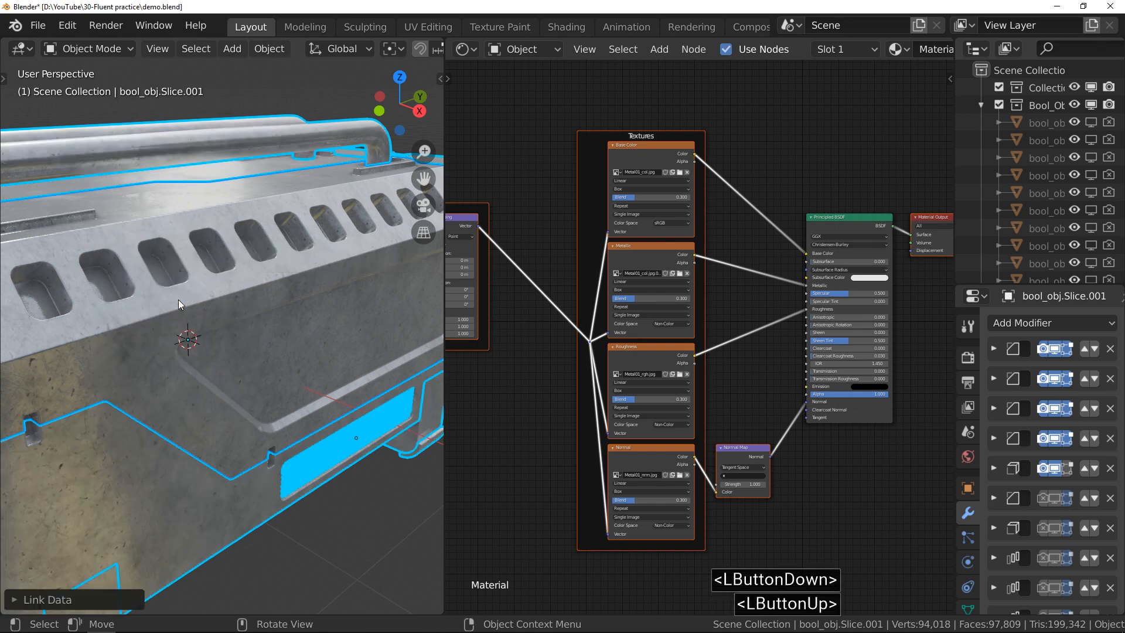
pyautogui.hotkey('alt', 'a')
# - Select the container's lower body section and make its material a single-user copy
pyautogui.keyDown('ctrl'); pyautogui.moveTo(212, 272); pyautogui.dragTo(92, 293, button='middle'); pyautogui.keyUp('ctrl')
pyautogui.click(164, 356)
pyautogui.moveTo(163, 357); pyautogui.dragTo(165, 302, button='middle')
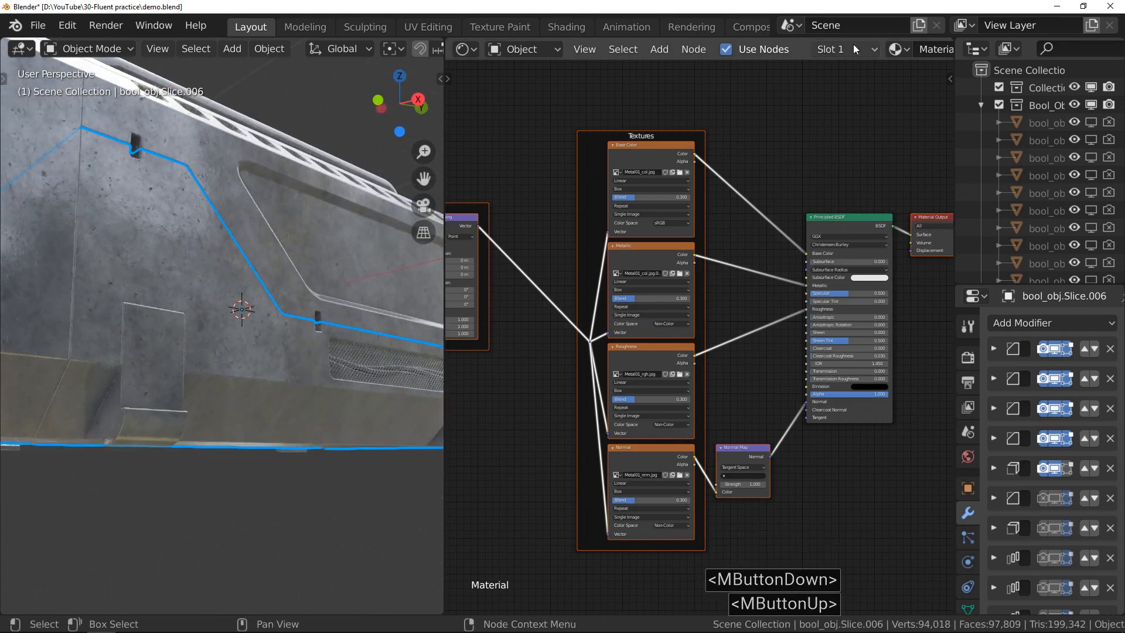
pyautogui.moveTo(844, 48); pyautogui.dragTo(667, 45, button='middle')
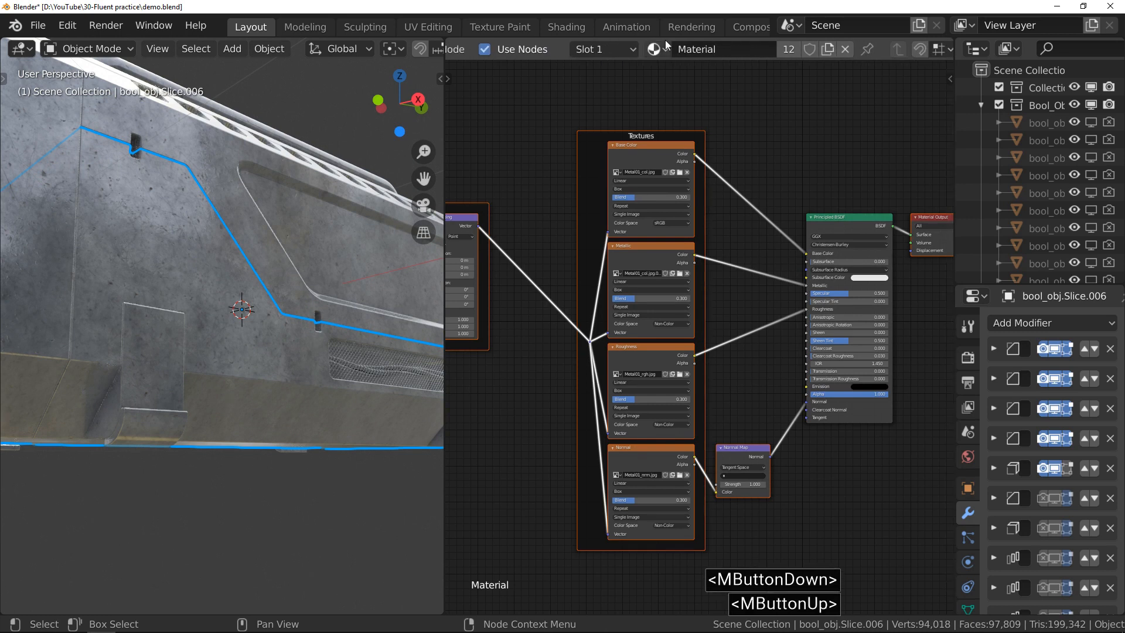
pyautogui.click(793, 48)
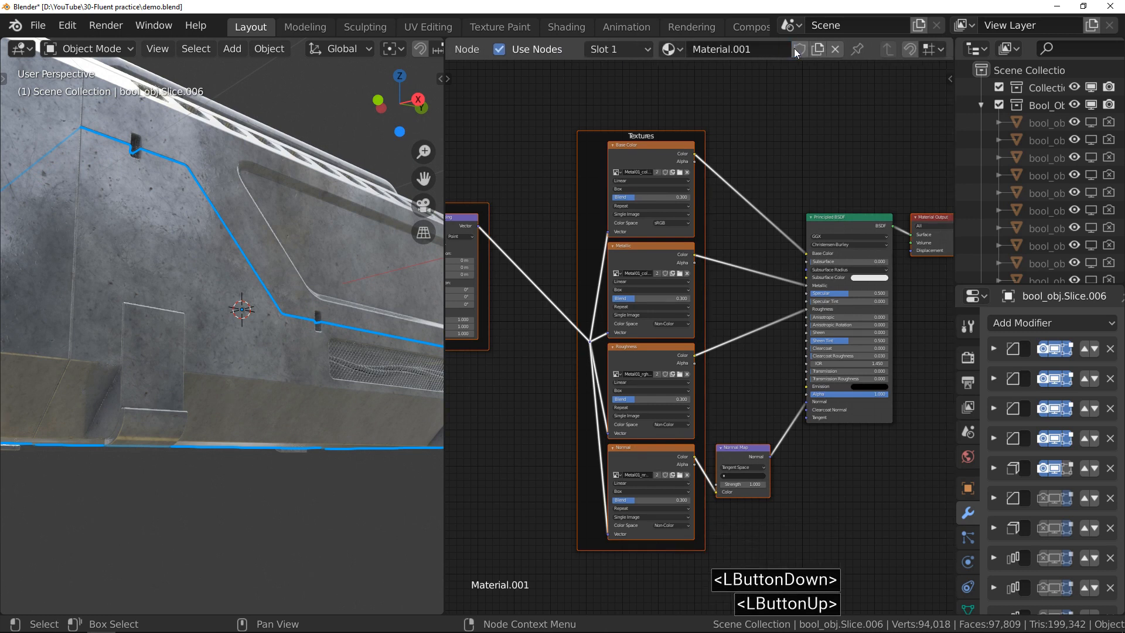
# - Insert an RGB Curves node between the Base Color texture and Principled BSDF, pulling its curve down to X 0.66970, Y 0.29583
pyautogui.keyDown('ctrl'); pyautogui.moveTo(746, 128); pyautogui.dragTo(692, 200, button='middle'); pyautogui.keyUp('ctrl')
pyautogui.hotkey('shift', 'a')
pyautogui.click(683, 201)
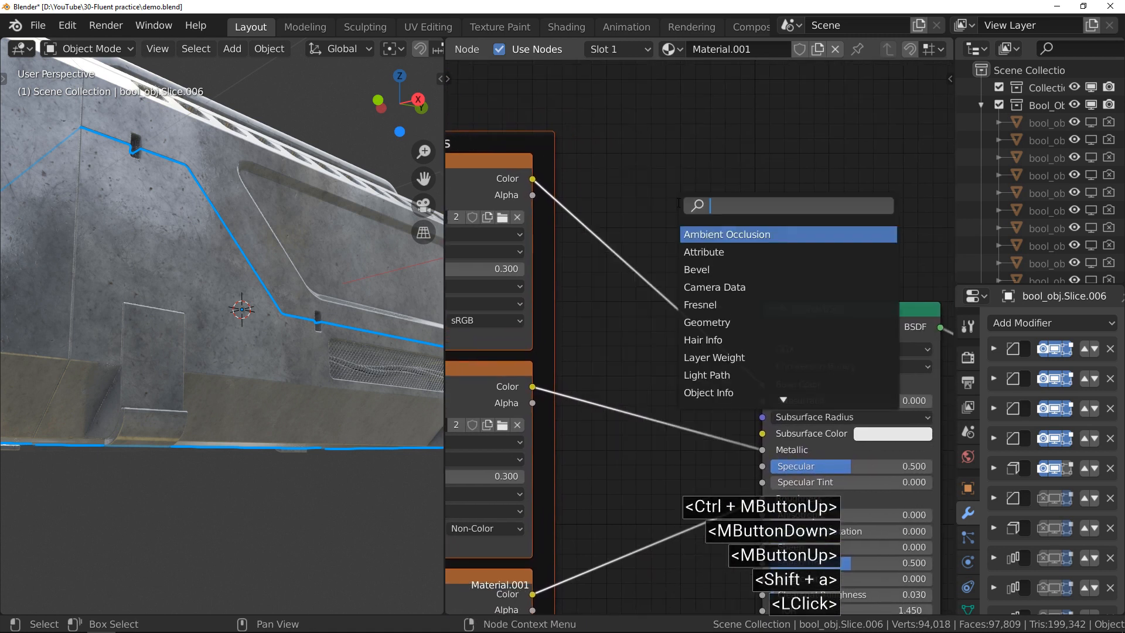
pyautogui.write('curve')
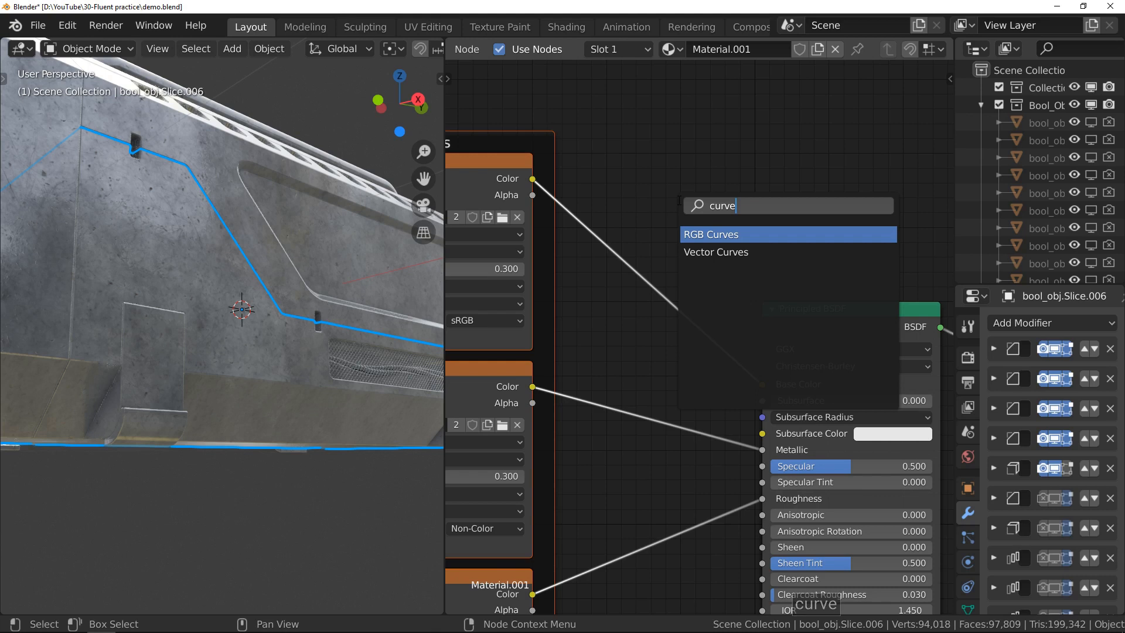
pyautogui.press('Return')
pyautogui.click(667, 186)
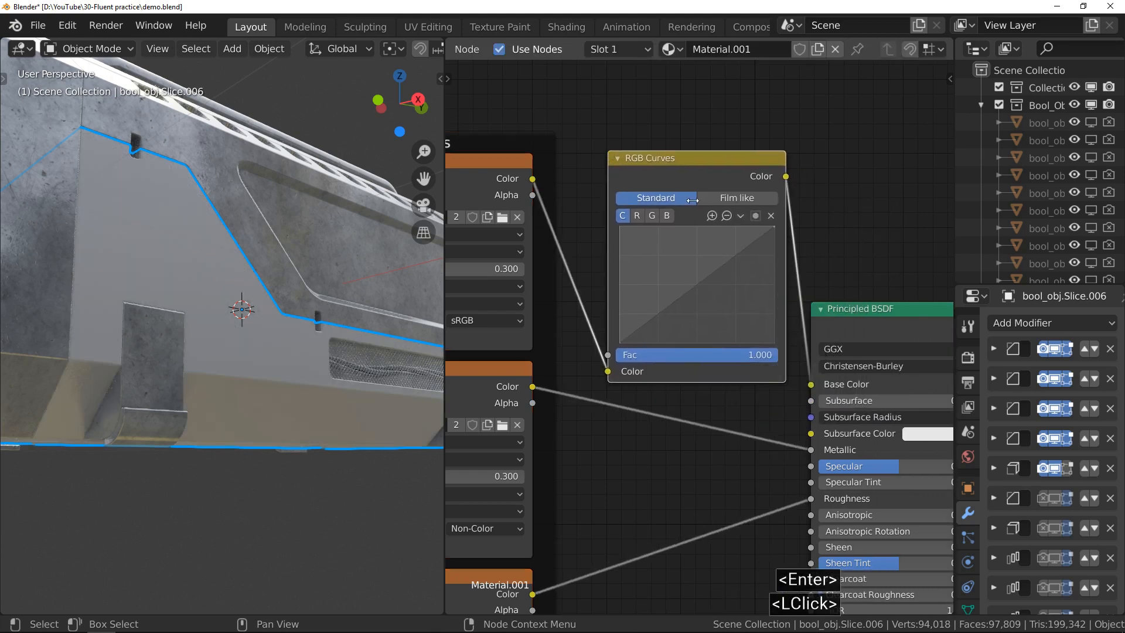
pyautogui.moveTo(696, 285); pyautogui.dragTo(723, 309)
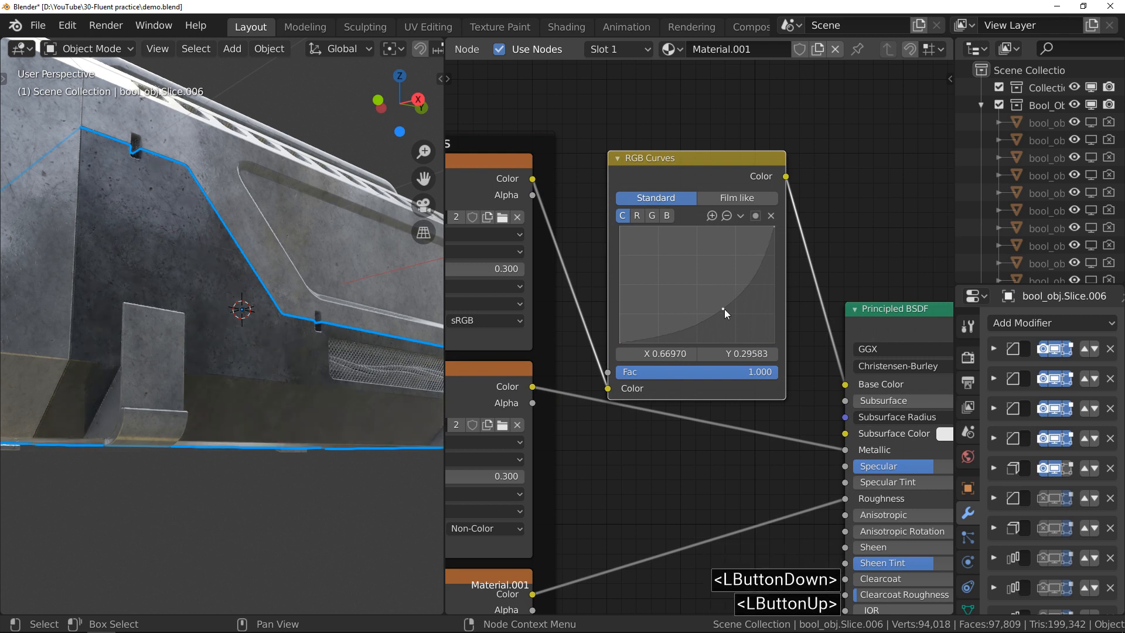
# - Link the lower body section's darkened material to the foot brackets and the container's end section, and clear the selection
pyautogui.moveTo(319, 261)
pyautogui.mouseDown(button='middle')
pyautogui.moveTo(269, 273)
pyautogui.moveTo(314, 272)
pyautogui.moveTo(309, 250)
pyautogui.moveTo(321, 255)
pyautogui.moveTo(311, 244)
pyautogui.moveTo(302, 252)
pyautogui.mouseUp(button='middle')
pyautogui.scroll(-2, 321, 255)
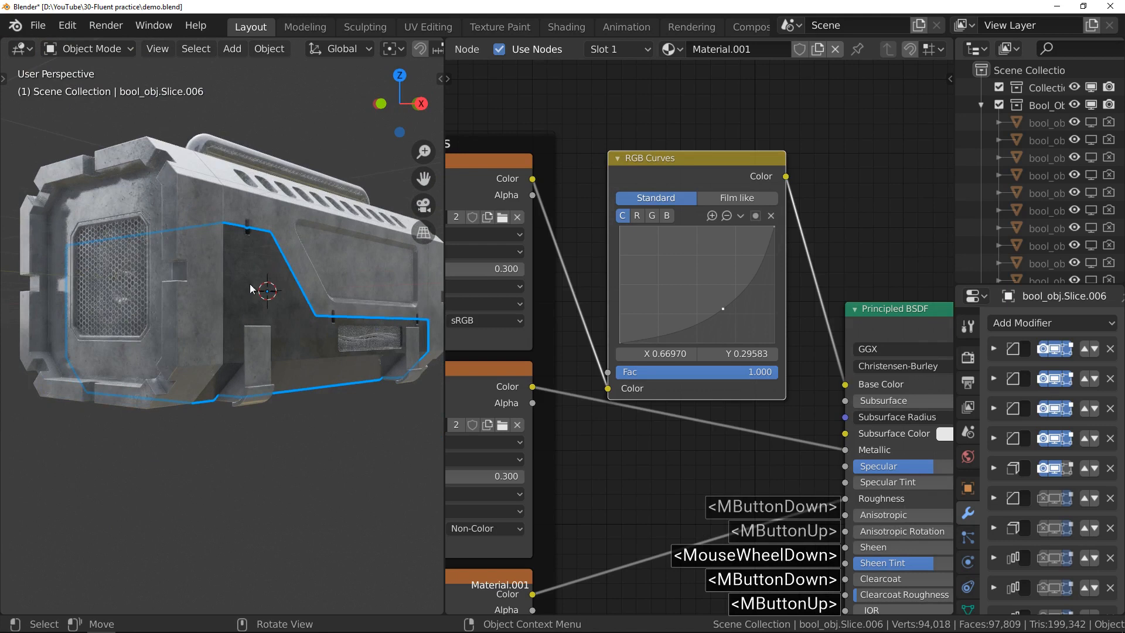
pyautogui.keyDown('ctrl'); pyautogui.moveTo(245, 290); pyautogui.dragTo(249, 281, button='middle'); pyautogui.keyUp('ctrl')
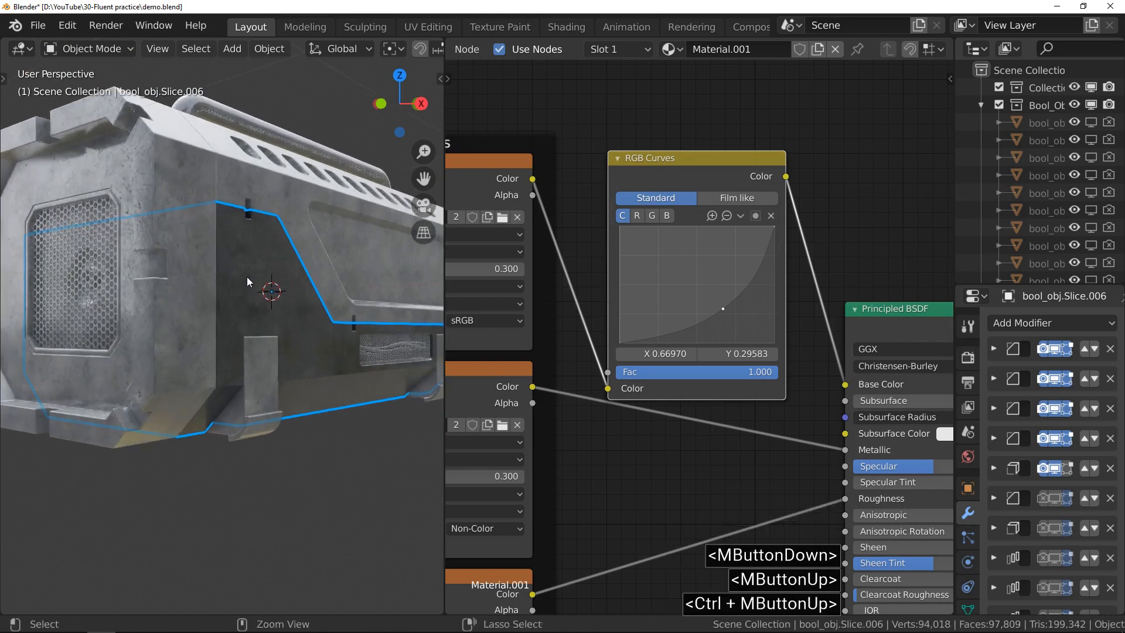
pyautogui.click(255, 349)
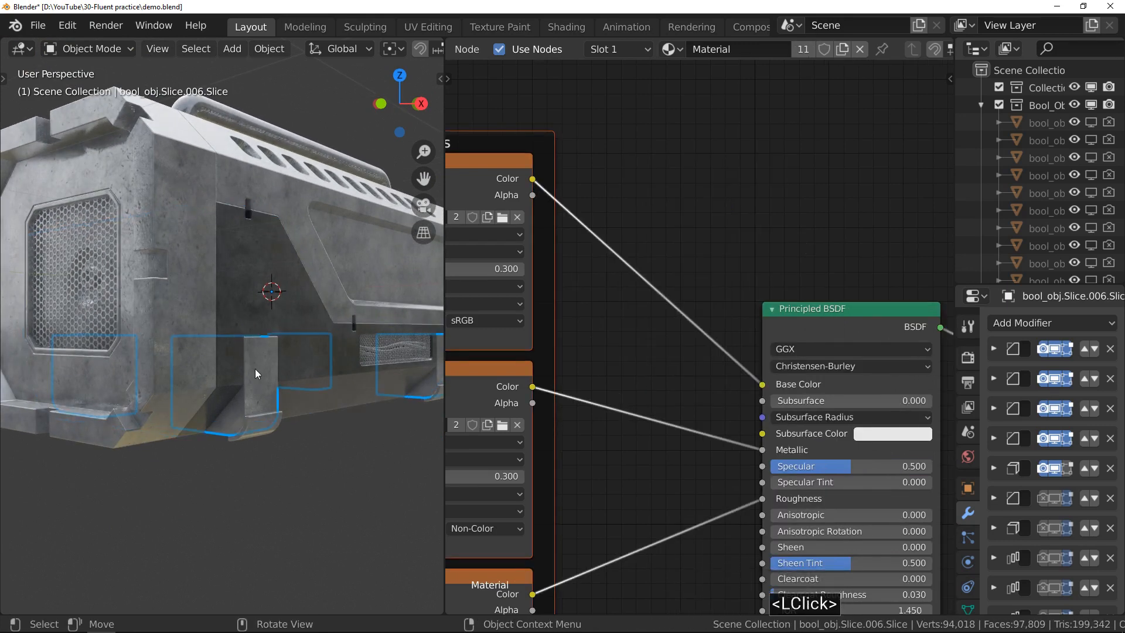
pyautogui.keyDown('shift'); pyautogui.click(190, 253); pyautogui.keyUp('shift')
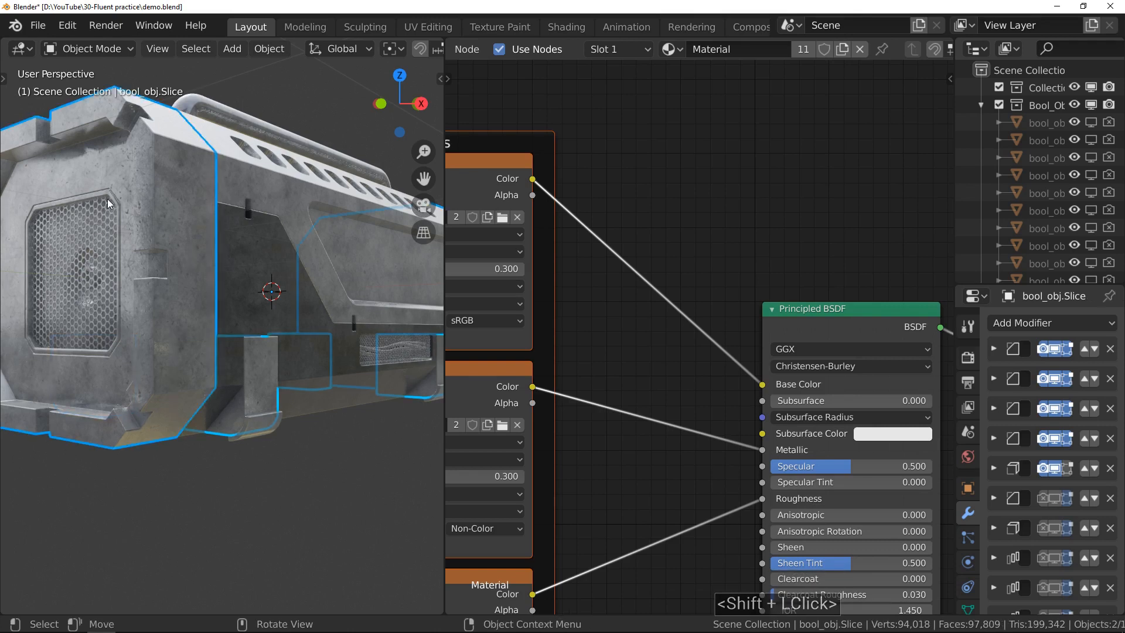
pyautogui.keyDown('shift'); pyautogui.click(248, 267); pyautogui.keyUp('shift')
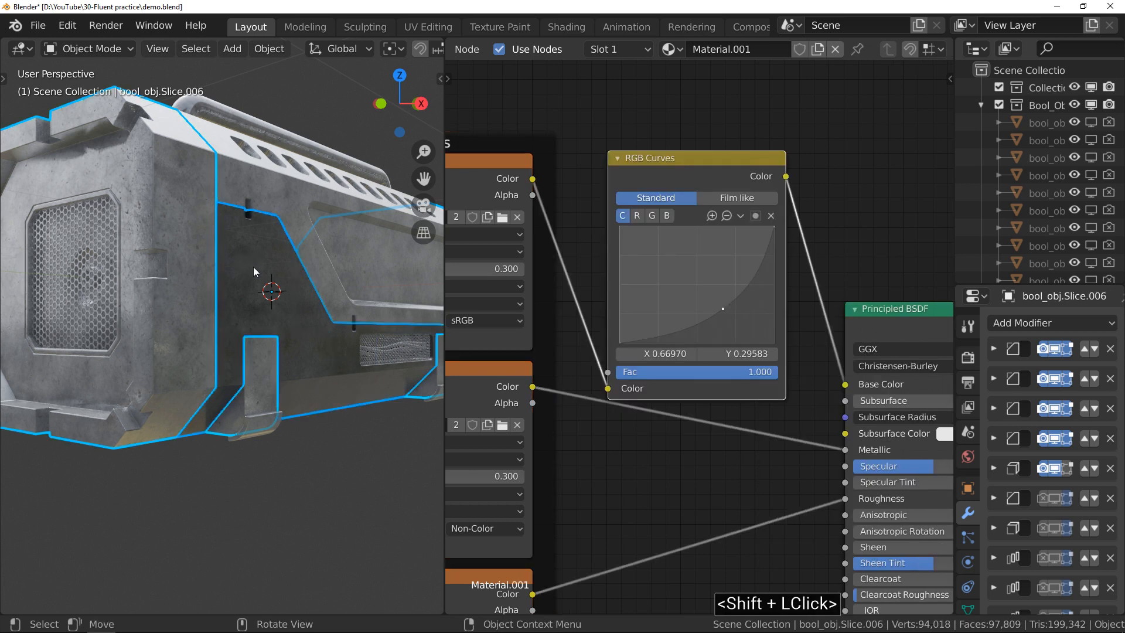
pyautogui.hotkey('ctrl', 'l')
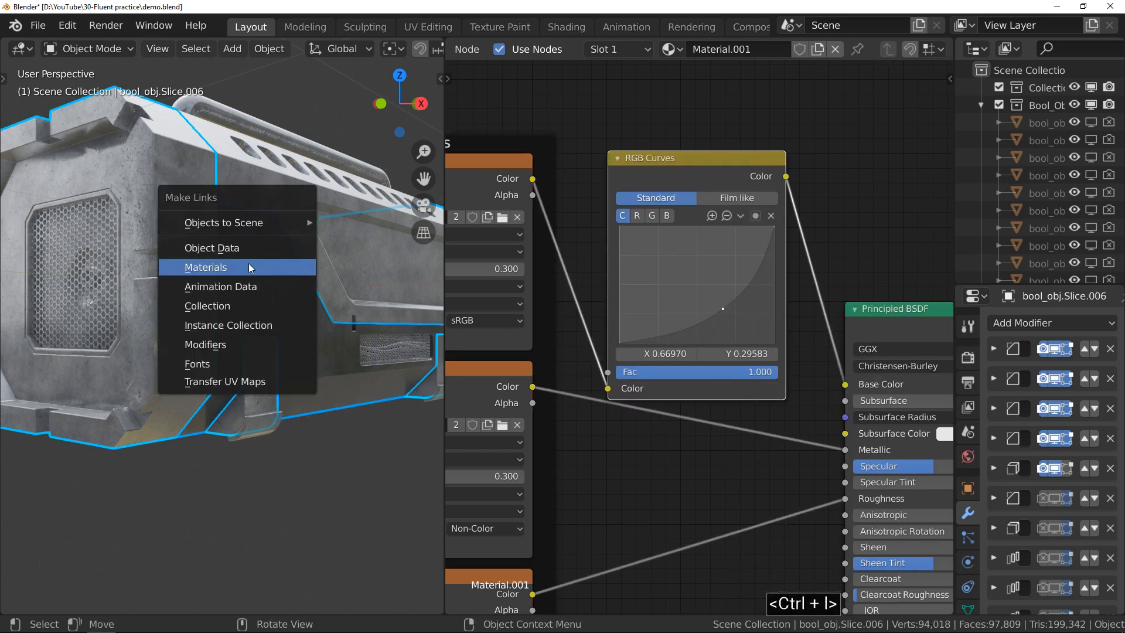
pyautogui.click(273, 267)
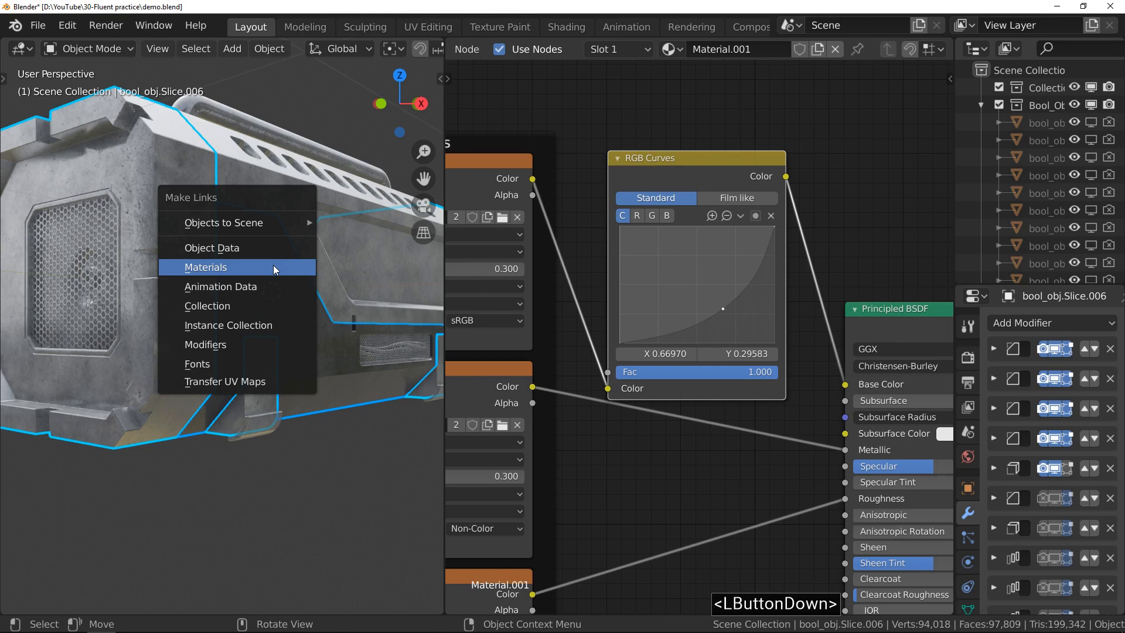
pyautogui.hotkey('alt', 'a')
# - Select the curved plate on the foot bracket, unlink its shared material and create a new one for it
pyautogui.moveTo(283, 251); pyautogui.dragTo(202, 294, button='middle')
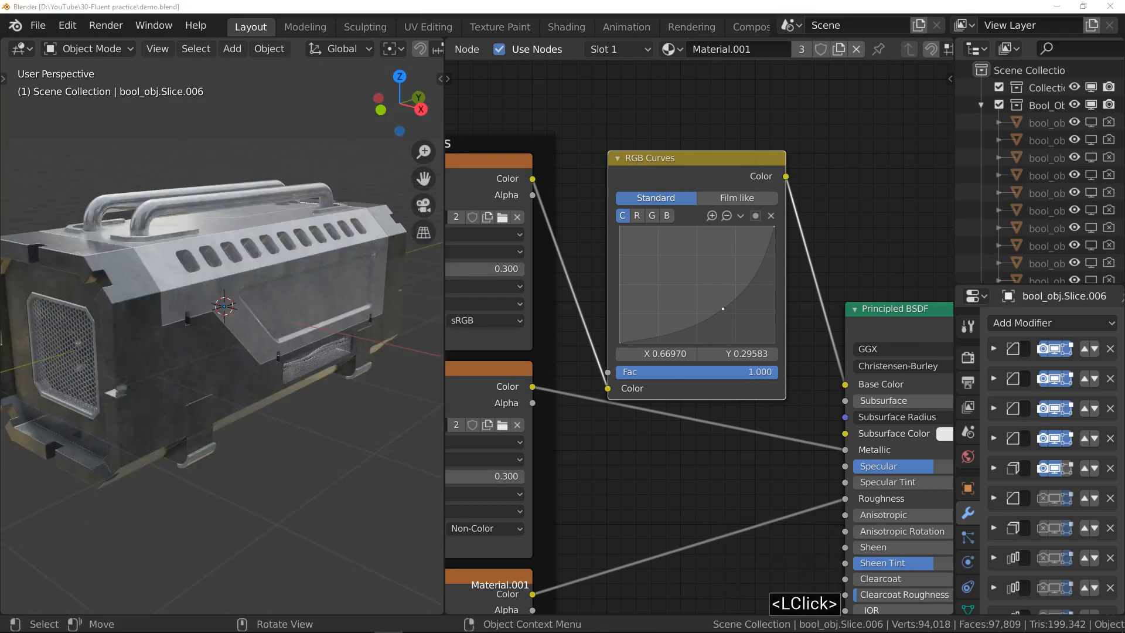
pyautogui.moveTo(249, 357); pyautogui.dragTo(353, 281, button='middle')
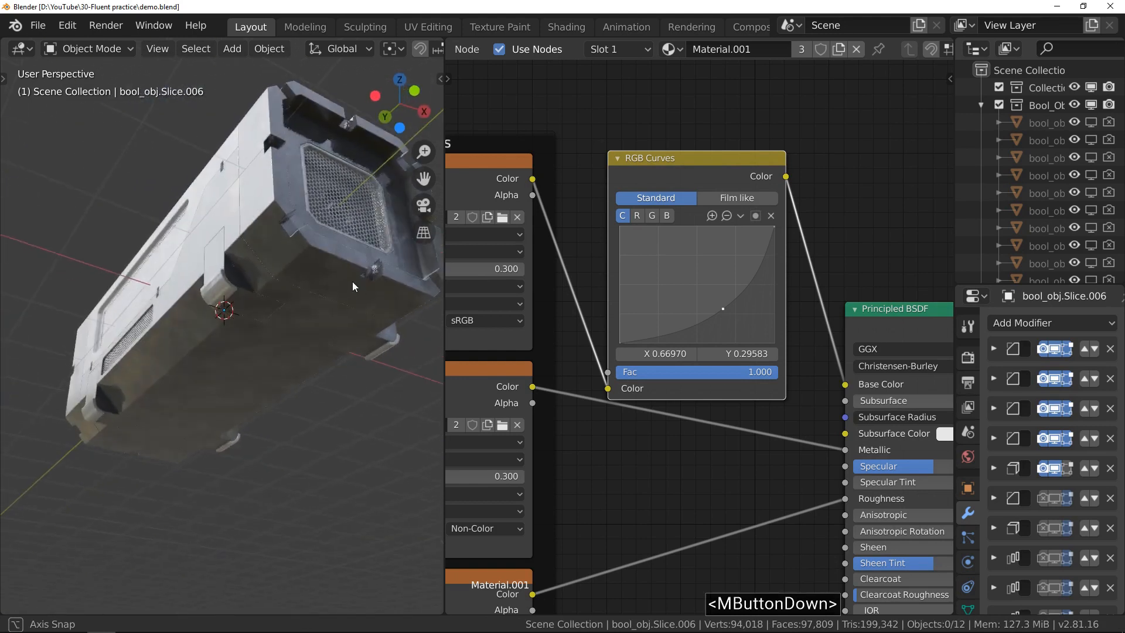
pyautogui.keyDown('ctrl'); pyautogui.moveTo(237, 283); pyautogui.dragTo(217, 243, button='middle'); pyautogui.keyUp('ctrl')
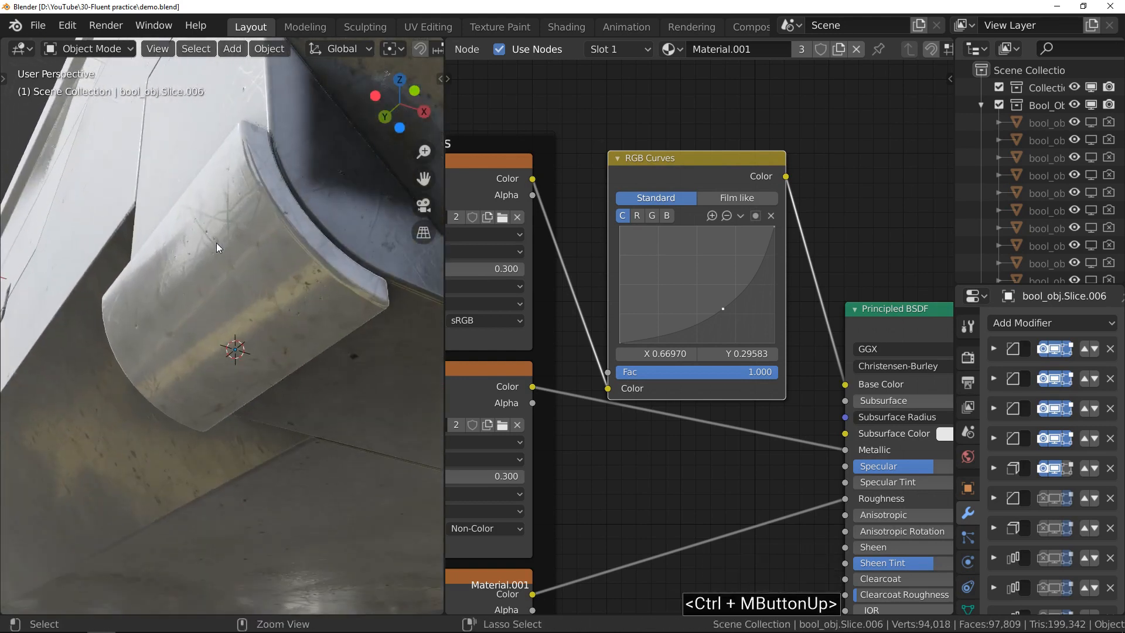
pyautogui.click(206, 271)
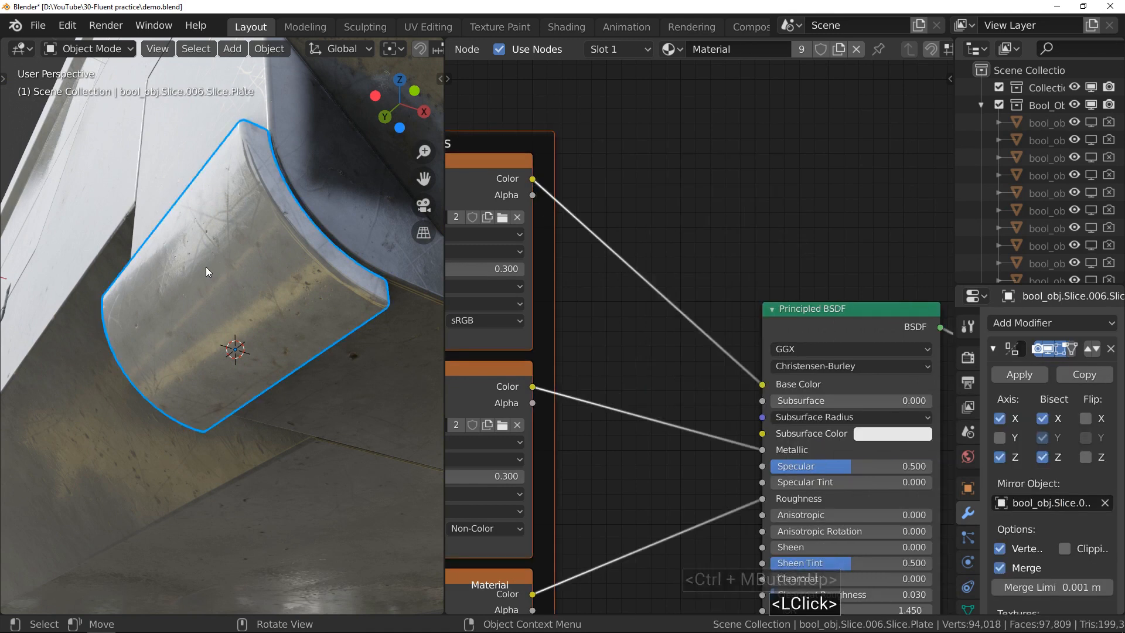
pyautogui.click(857, 51)
pyautogui.click(807, 50)
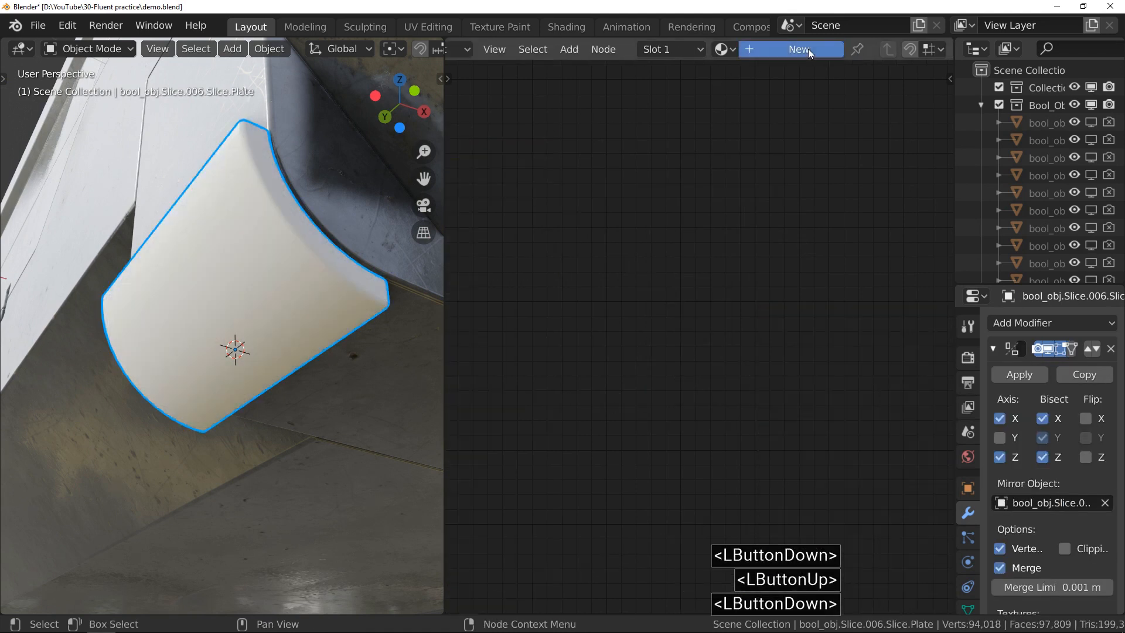
# - Set the HSV value of the plate material's Base Color to 0.1
pyautogui.moveTo(786, 386); pyautogui.dragTo(660, 275, button='middle')
pyautogui.click(744, 273)
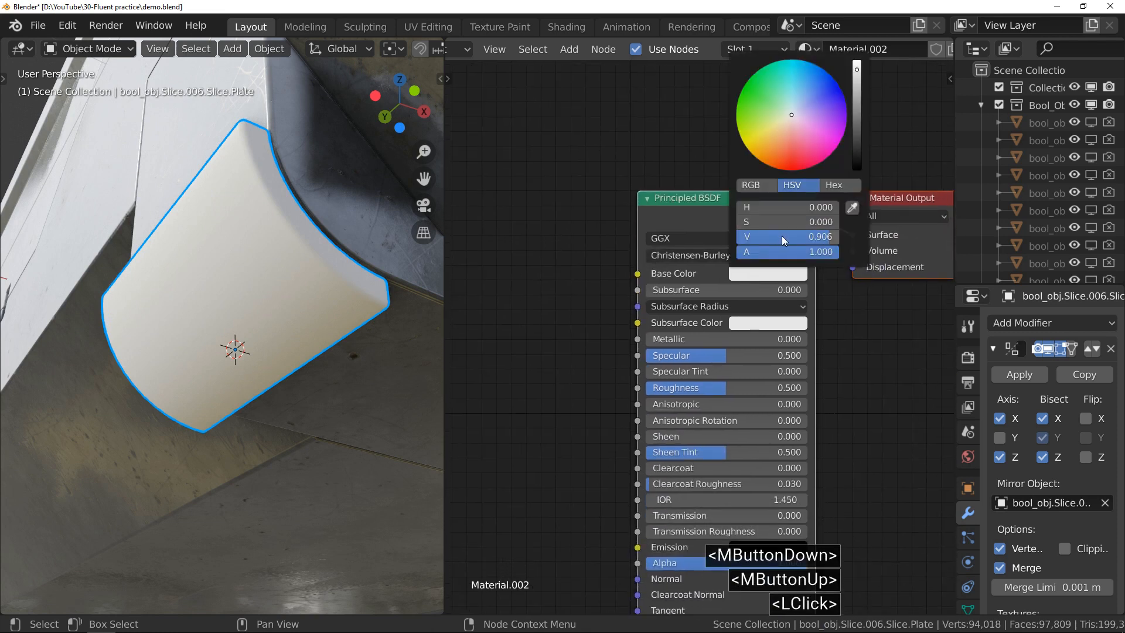
pyautogui.click(782, 237)
pyautogui.write('.1')
pyautogui.press('Return')
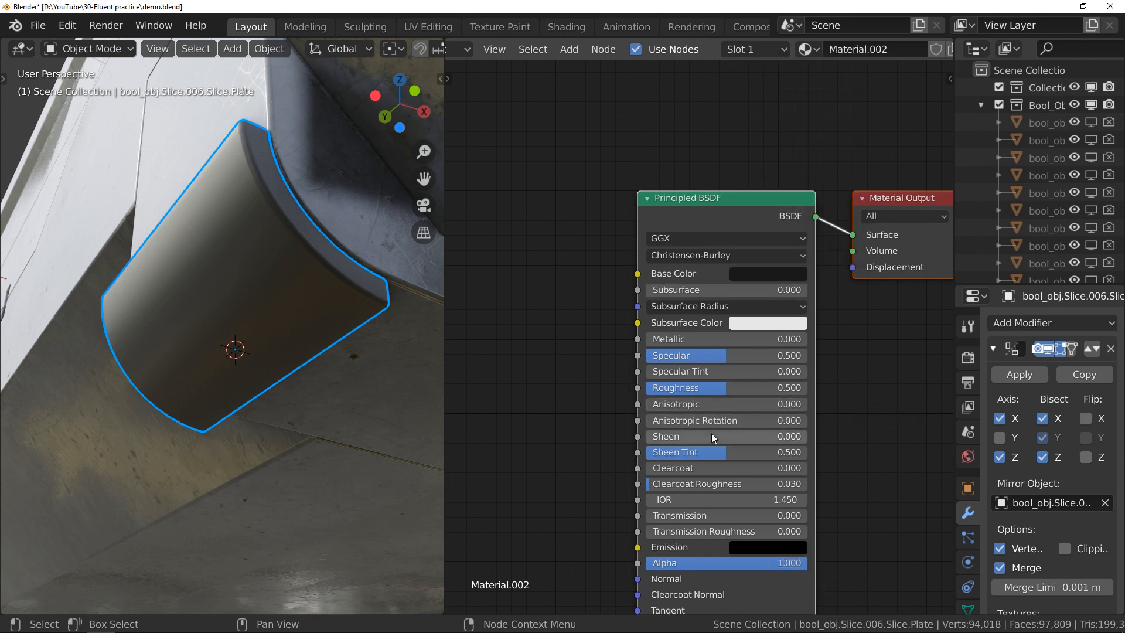
# - Add a Noise Texture node beside the Principled BSDF and preview it on the plate
pyautogui.moveTo(563, 439); pyautogui.dragTo(670, 323, button='middle')
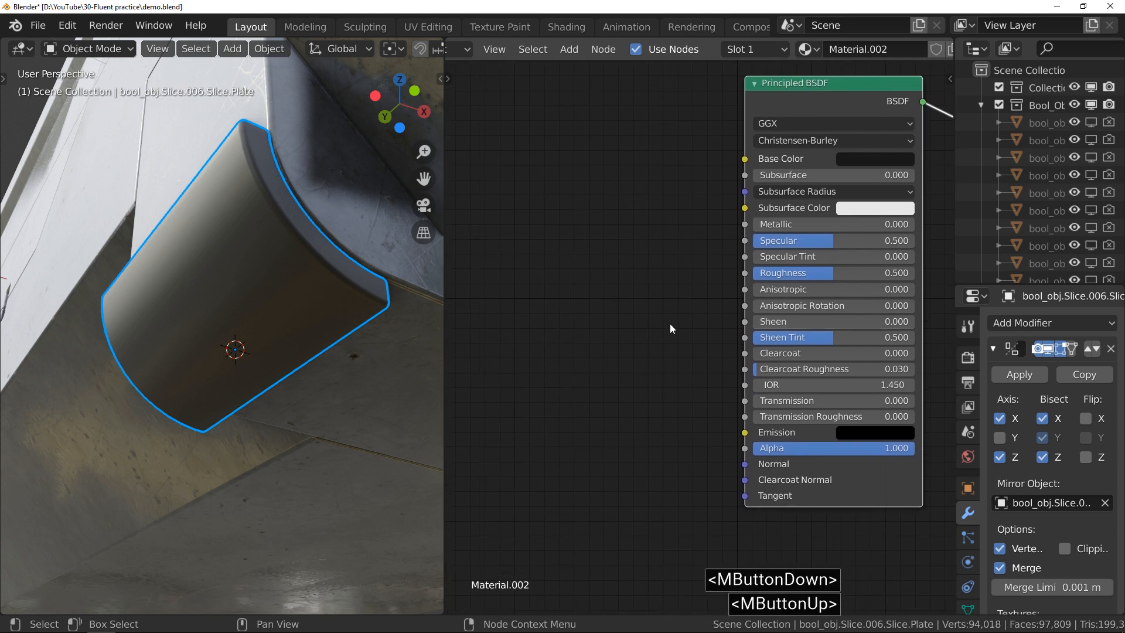
pyautogui.hotkey('shift', 'a')
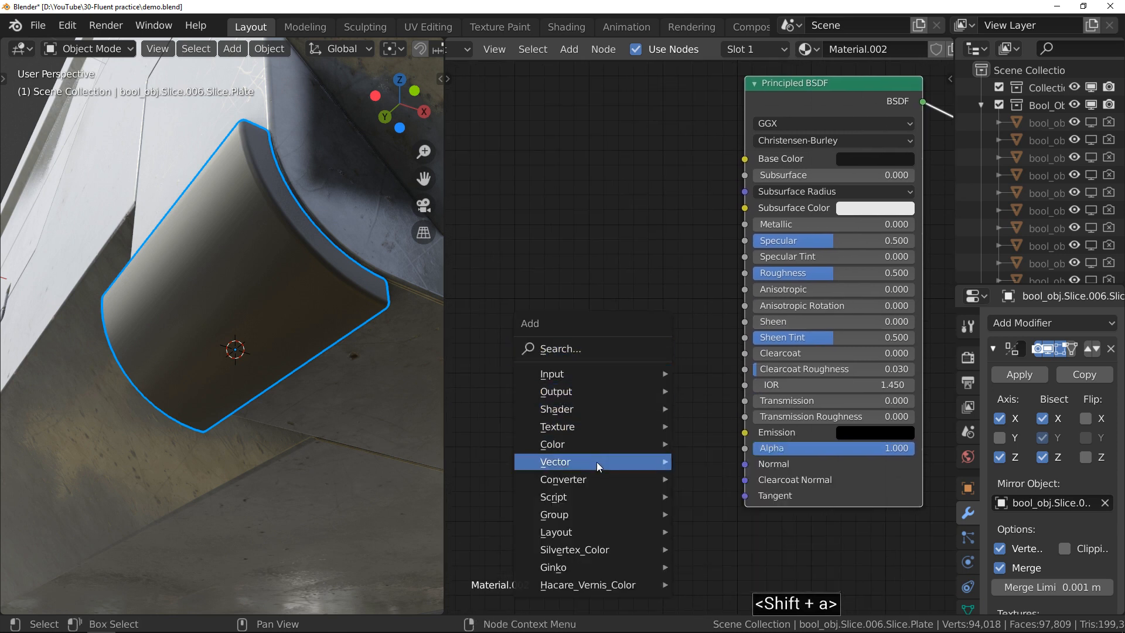
pyautogui.moveTo(594, 427)
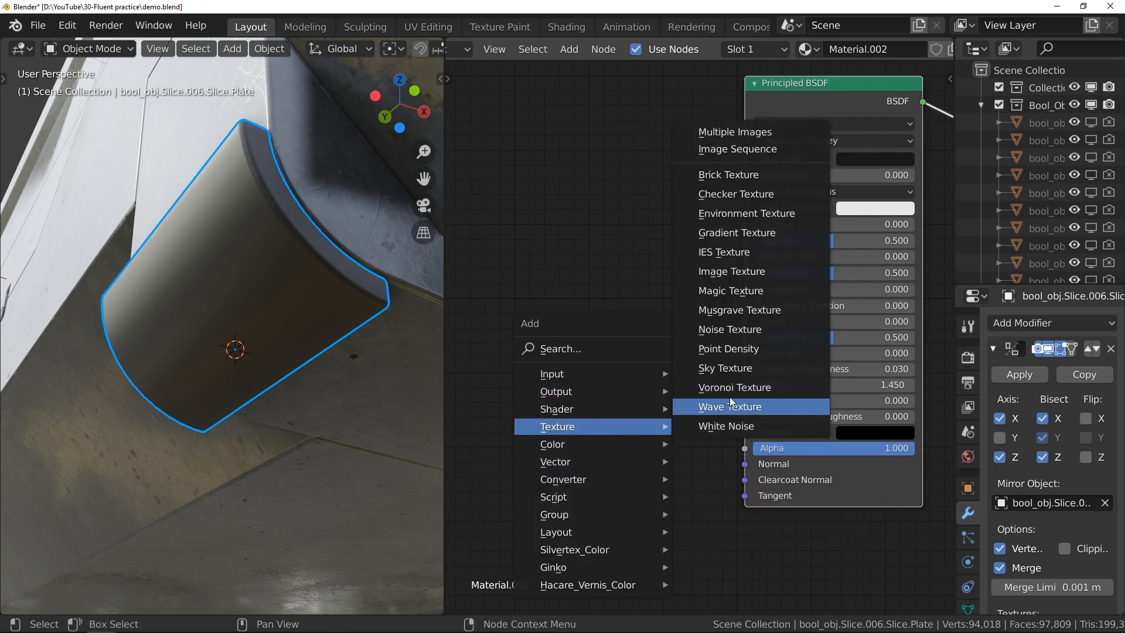
pyautogui.click(737, 332)
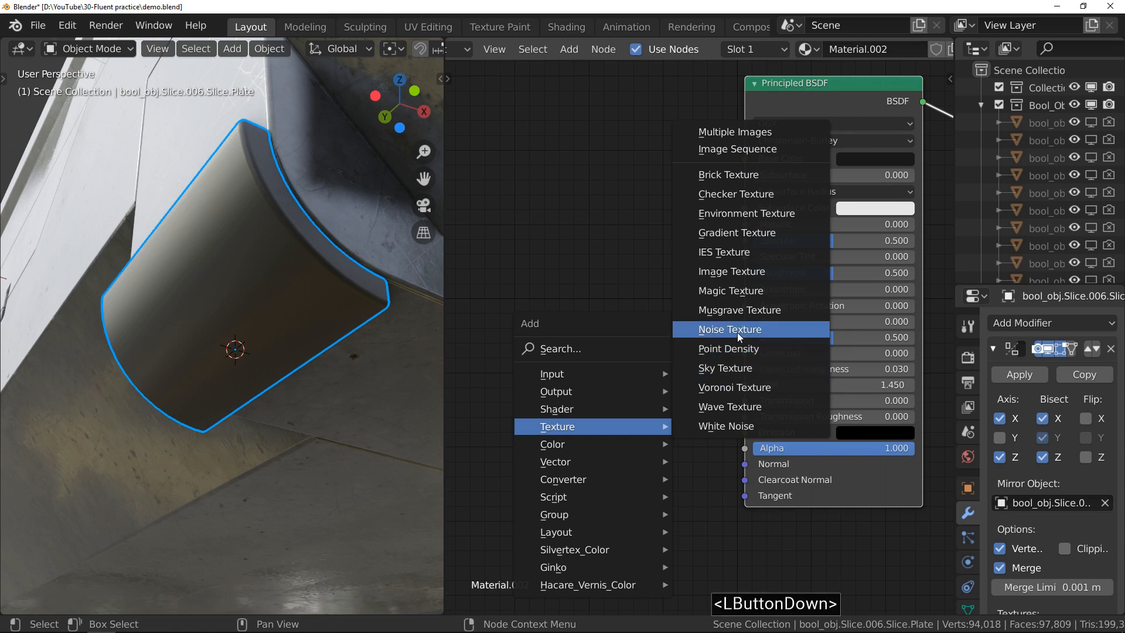
pyautogui.click(498, 344)
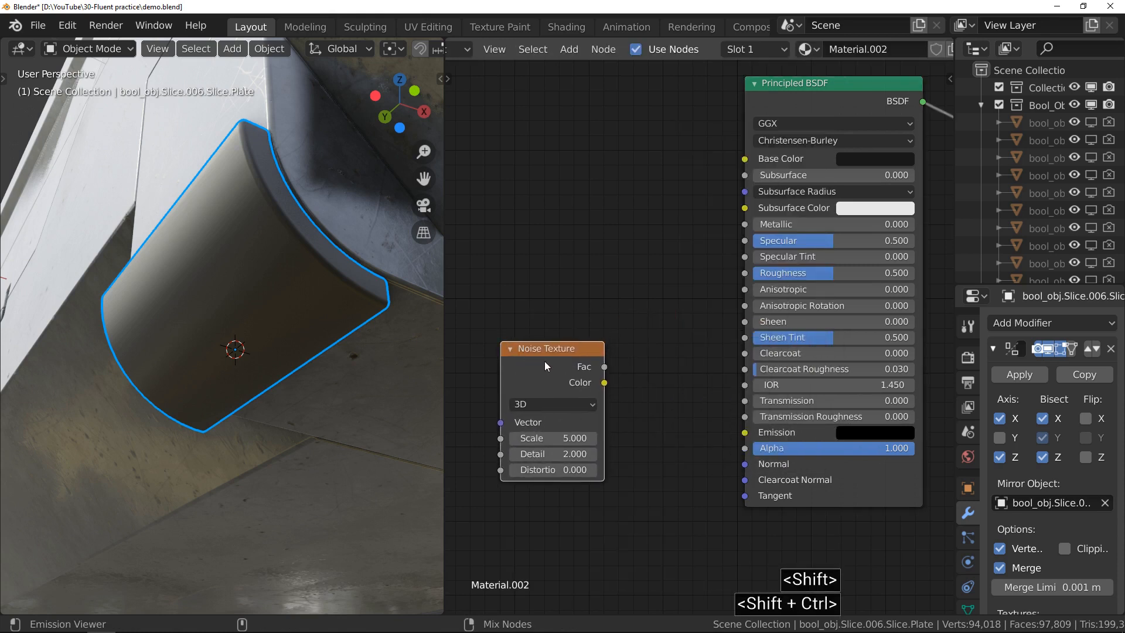
pyautogui.keyDown('ctrl'); pyautogui.keyDown('shift'); pyautogui.click(544, 362); pyautogui.keyUp('shift'); pyautogui.keyUp('ctrl')
pyautogui.moveTo(544, 361); pyautogui.dragTo(792, 335, button='middle')
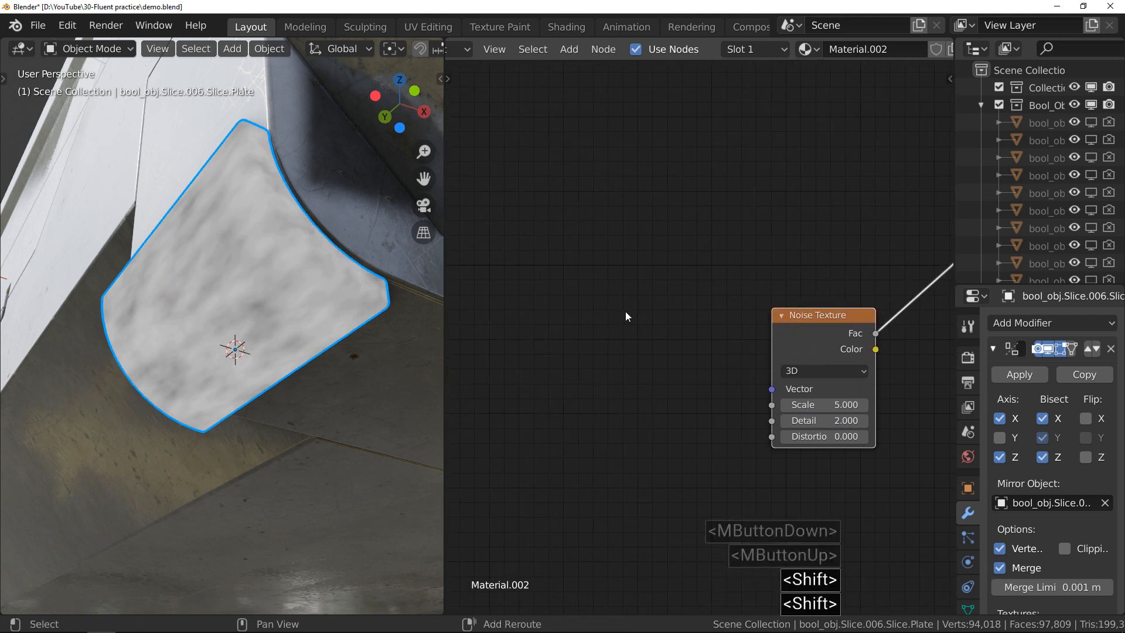
# - Add a Texture Coordinate node, link its Object output to the noise's Vector input, and raise the noise scale to 36.600
pyautogui.hotkey('shift', 'a')
pyautogui.click(607, 235)
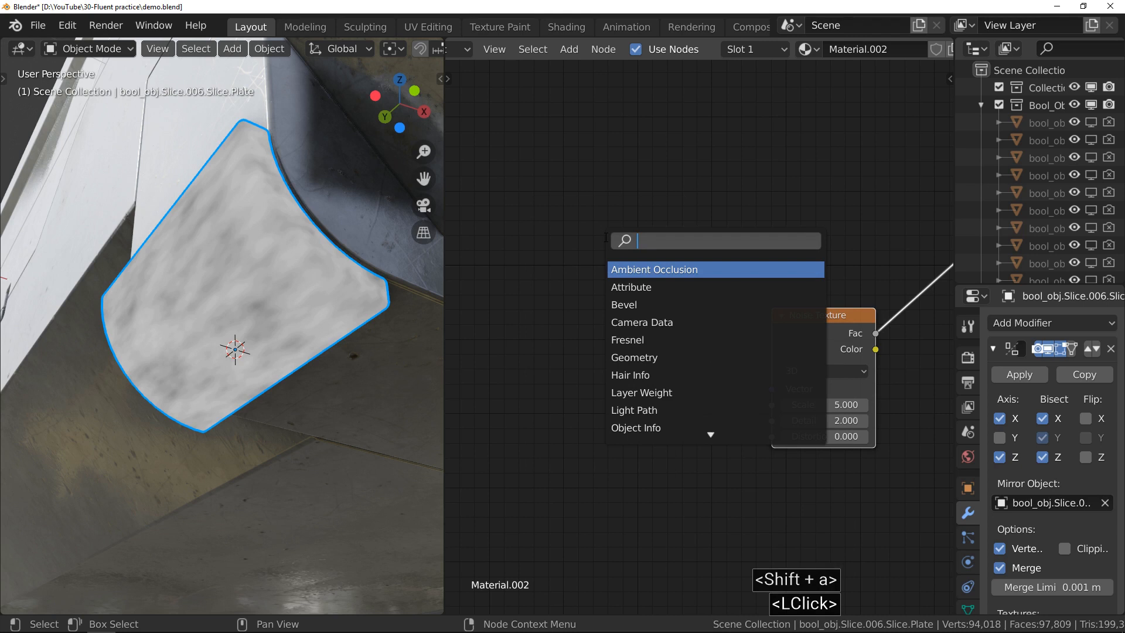
pyautogui.write('textu')
pyautogui.press('Return')
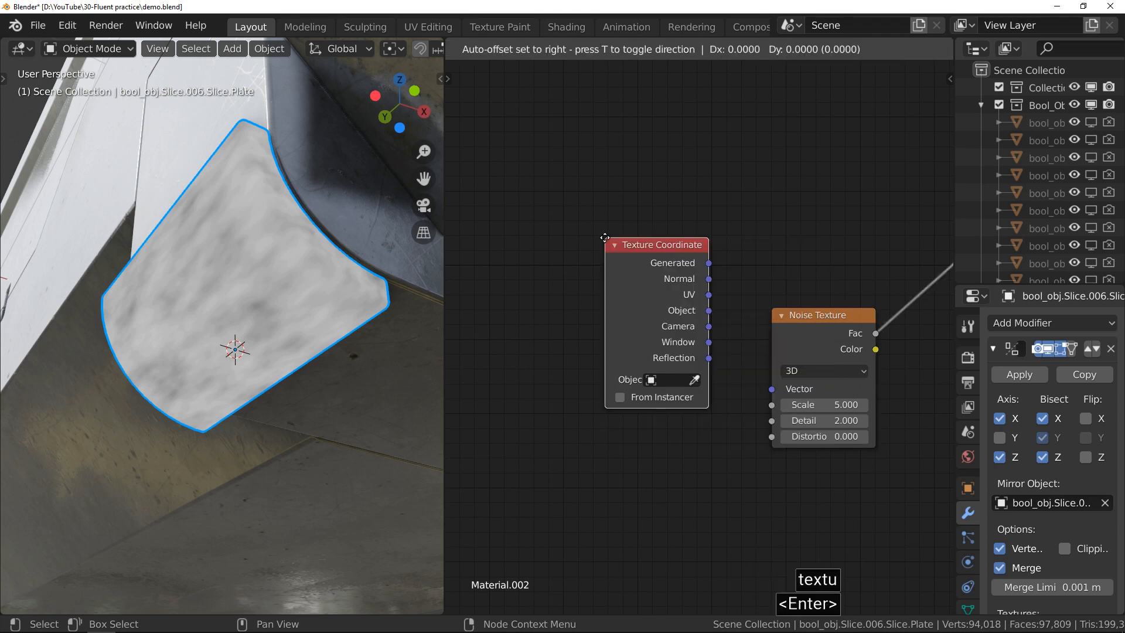
pyautogui.click(571, 350)
pyautogui.moveTo(622, 388)
pyautogui.mouseDown()
pyautogui.moveTo(728, 376)
pyautogui.moveTo(820, 404)
pyautogui.moveTo(879, 405)
pyautogui.mouseUp()
pyautogui.moveTo(775, 336); pyautogui.dragTo(627, 304, button='middle')
pyautogui.moveTo(627, 304); pyautogui.dragTo(516, 323)
# - Add a Bump node, linking the noise's Fac output to its Height and its Normal output to the Principled BSDF's Normal
pyautogui.hotkey('shift', 'a')
pyautogui.click(684, 330)
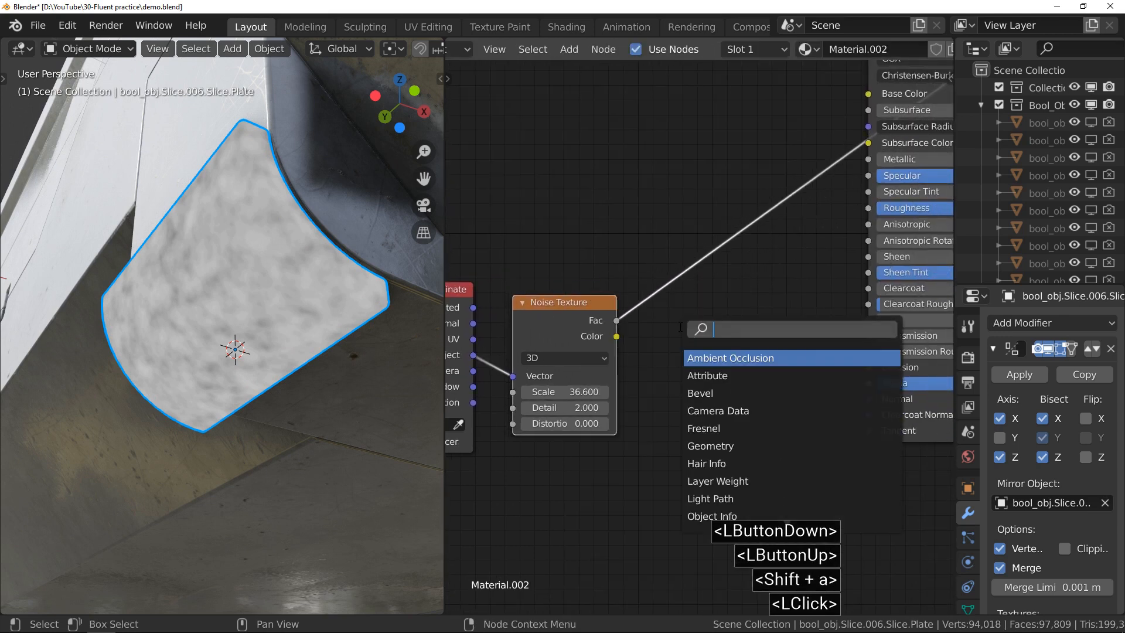
pyautogui.write('bum')
pyautogui.press('Return')
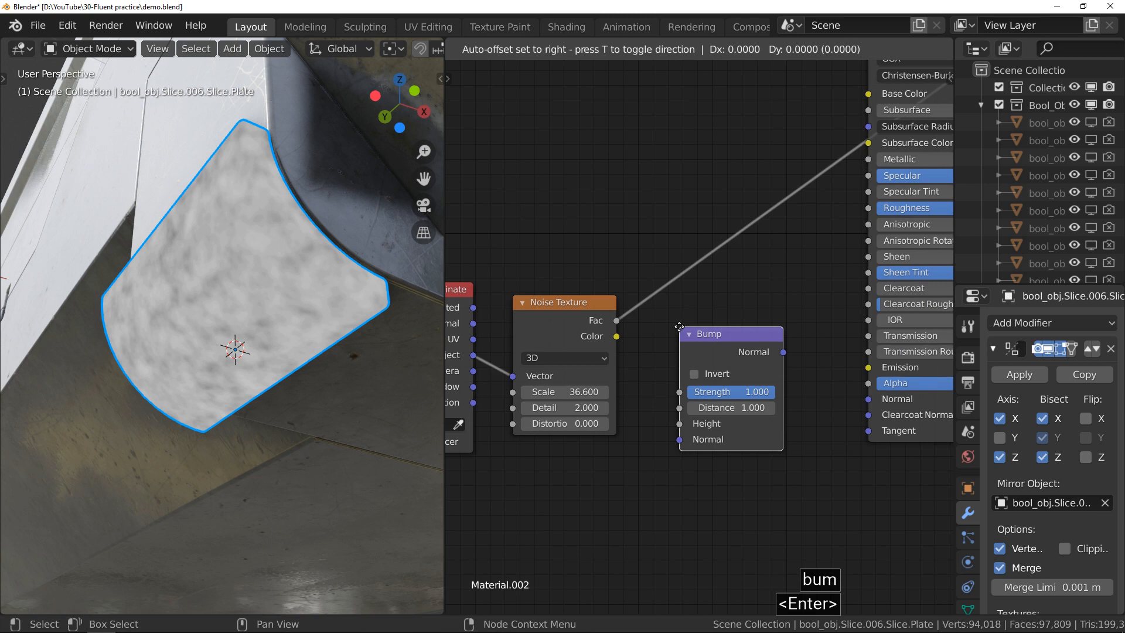
pyautogui.click(659, 319)
pyautogui.moveTo(615, 327); pyautogui.dragTo(691, 342)
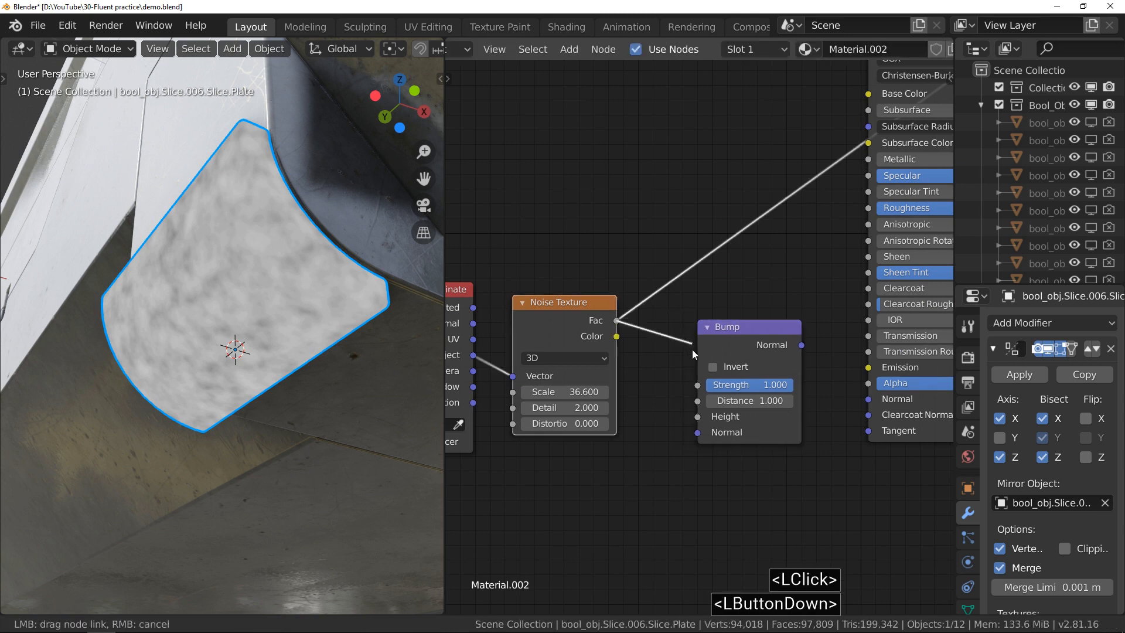
pyautogui.moveTo(697, 421); pyautogui.dragTo(697, 418)
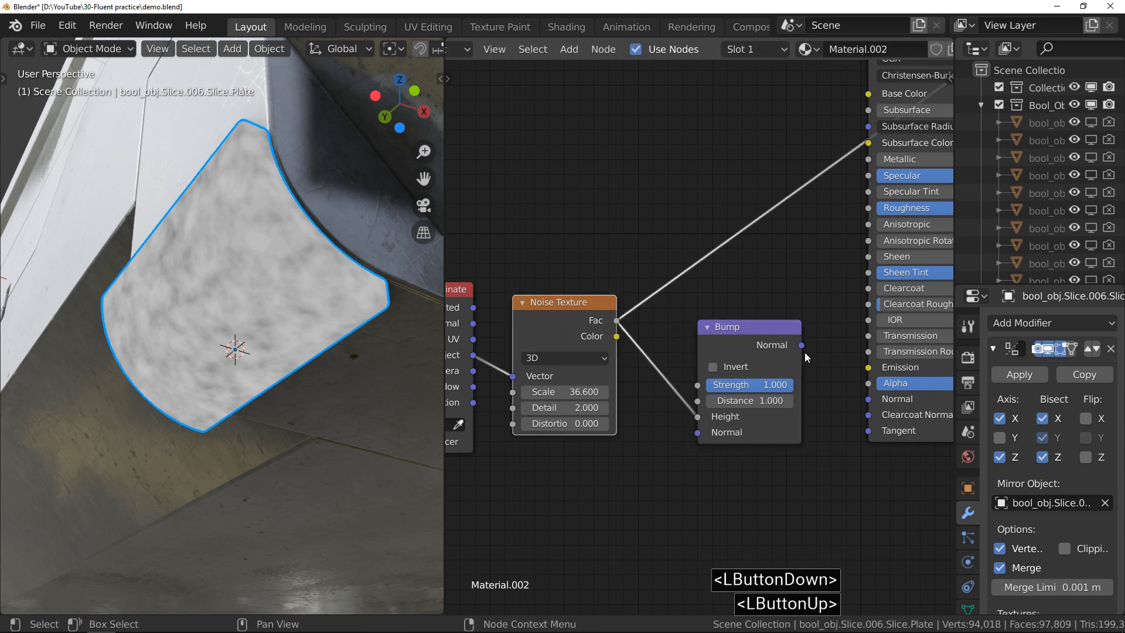
pyautogui.moveTo(806, 348); pyautogui.dragTo(873, 404)
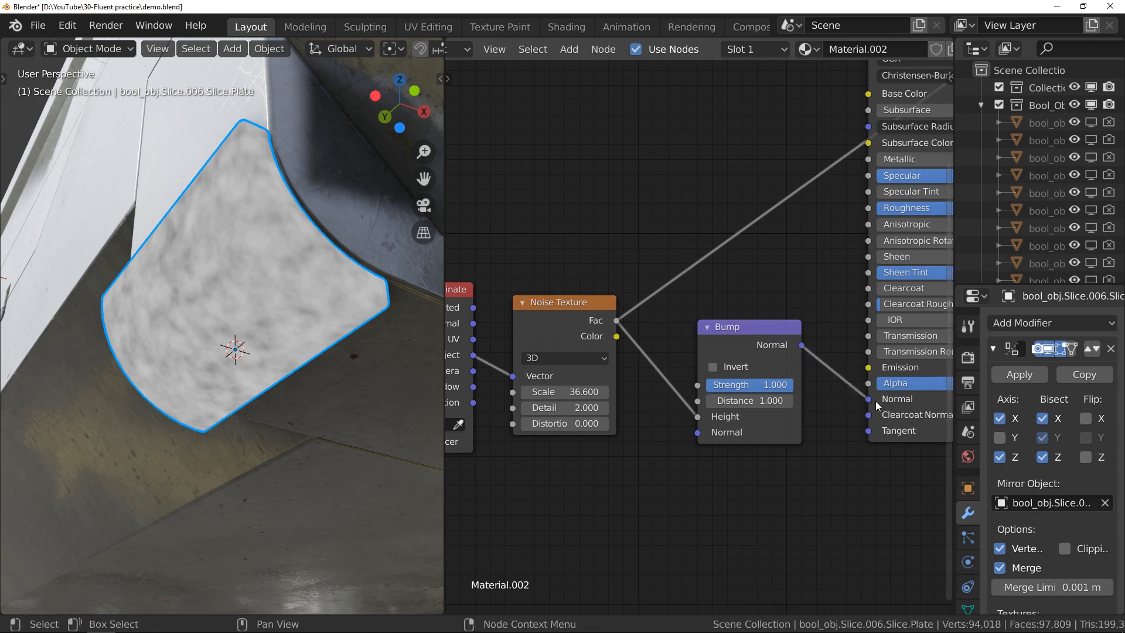
# - Route the Principled BSDF back to the Material Output and set the Bump strength to 0.100
pyautogui.moveTo(920, 430); pyautogui.dragTo(771, 509, button='middle')
pyautogui.keyDown('ctrl'); pyautogui.keyDown('shift'); pyautogui.click(769, 107); pyautogui.keyUp('shift'); pyautogui.keyUp('ctrl')
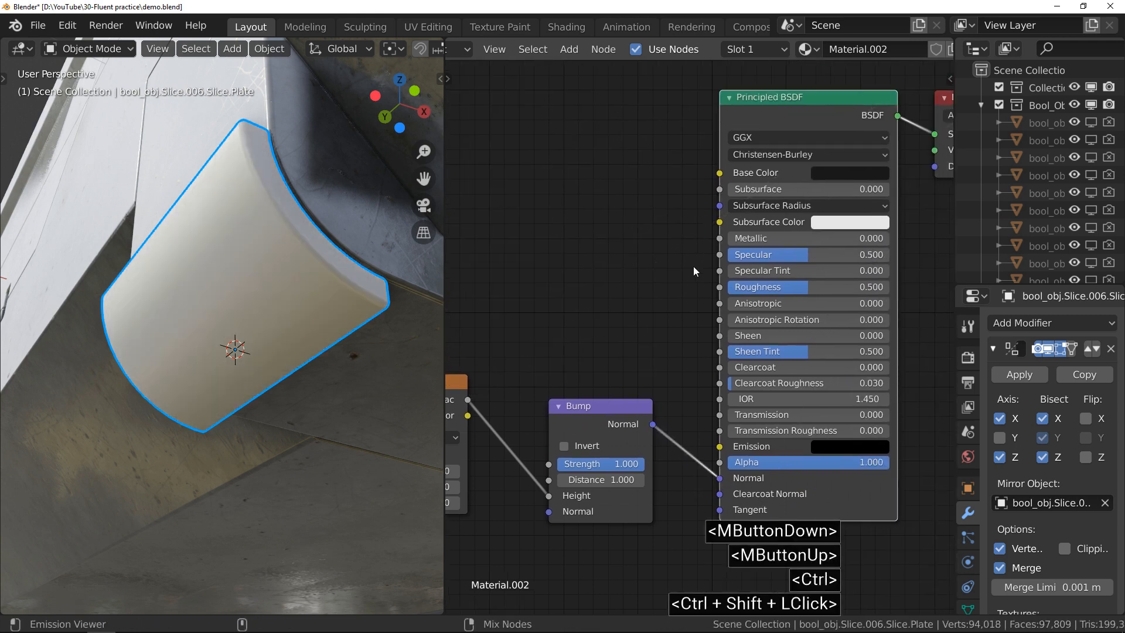
pyautogui.middleClick(632, 335)
pyautogui.moveTo(632, 335); pyautogui.dragTo(711, 267, button='middle')
pyautogui.moveTo(680, 399)
pyautogui.mouseDown()
pyautogui.moveTo(616, 399)
pyautogui.moveTo(649, 401)
pyautogui.mouseUp()
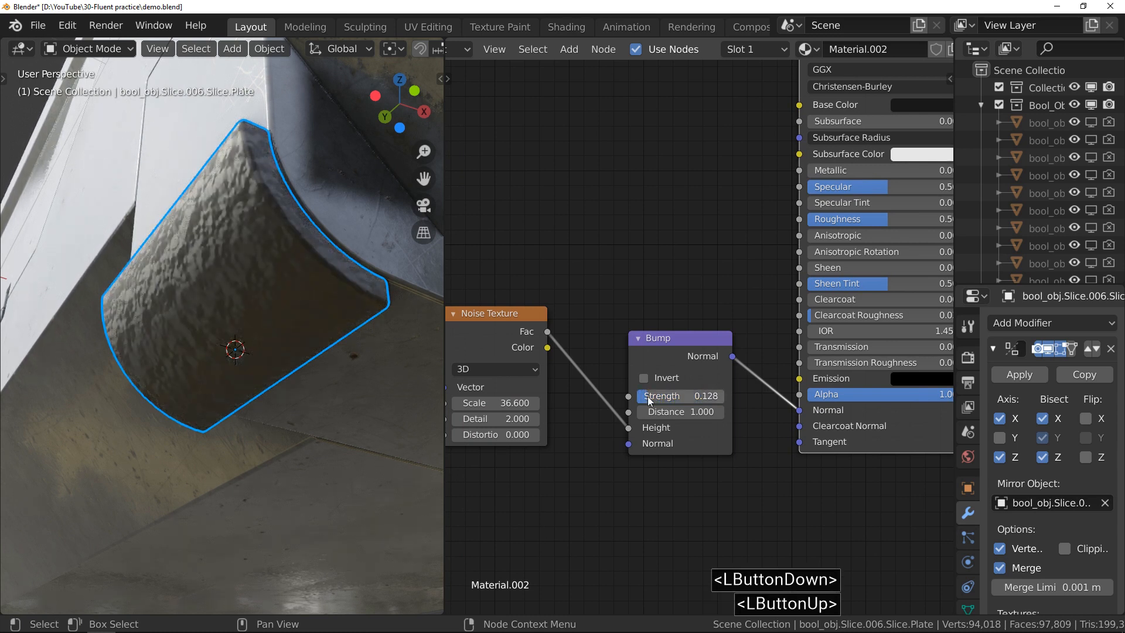
pyautogui.click(676, 397)
pyautogui.write('.127778')
pyautogui.press('Return')
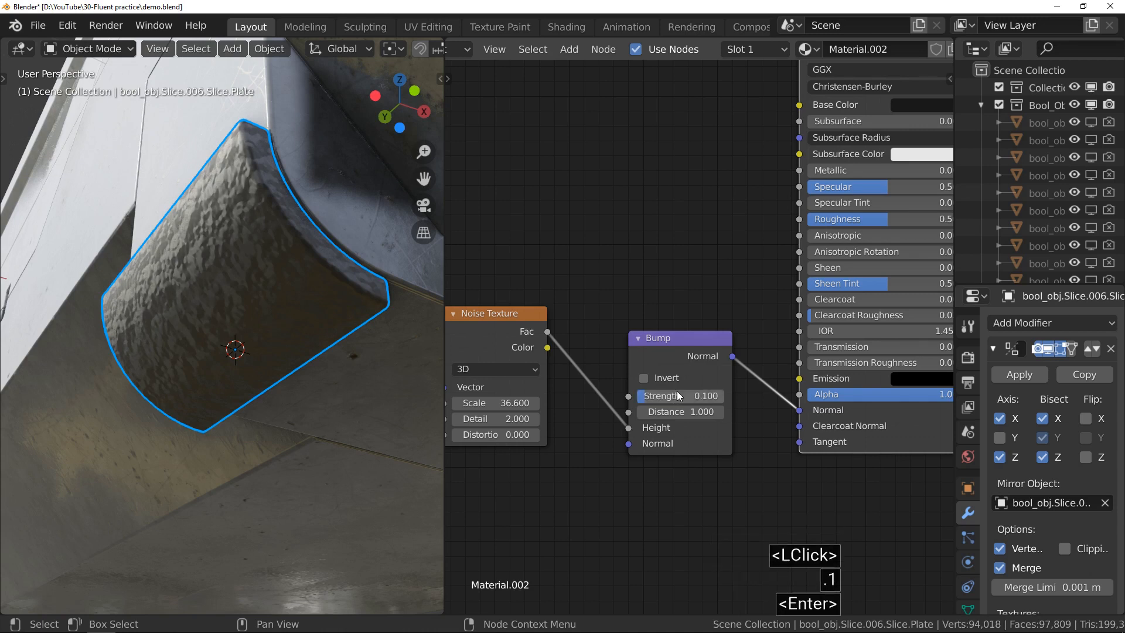
# - Set the Noise Texture's scale to 500
pyautogui.moveTo(557, 365); pyautogui.dragTo(679, 350, button='middle')
pyautogui.moveTo(623, 387)
pyautogui.mouseDown()
pyautogui.moveTo(651, 387)
pyautogui.moveTo(605, 387)
pyautogui.mouseUp()
pyautogui.click(612, 387)
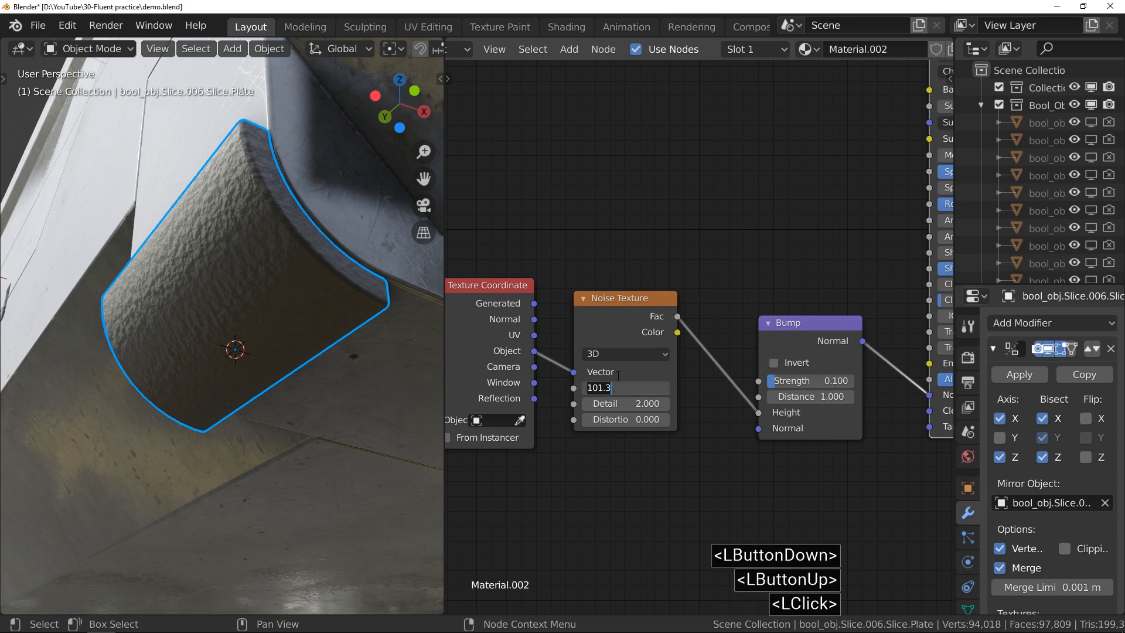
pyautogui.write('500')
pyautogui.press('Return')
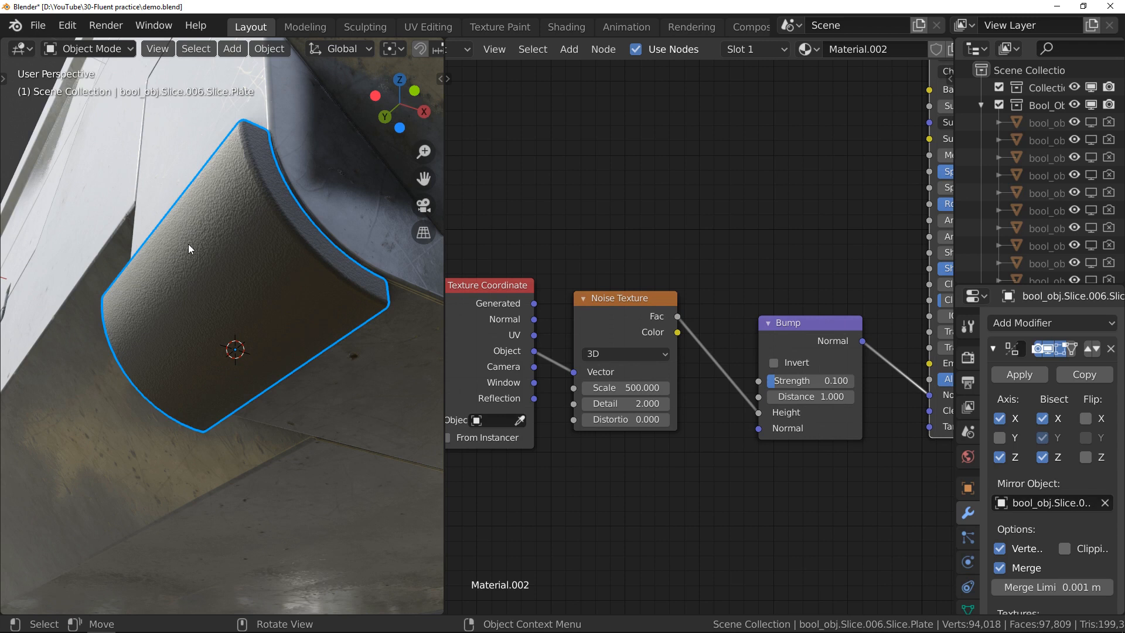
# - Shift the Noise Texture node slightly, set its scale to 750, and clear the object selection
pyautogui.moveTo(617, 308); pyautogui.dragTo(638, 317)
pyautogui.moveTo(252, 240)
pyautogui.mouseDown(button='middle')
pyautogui.moveTo(273, 235)
pyautogui.moveTo(250, 256)
pyautogui.mouseUp(button='middle')
pyautogui.hotkey('alt', 'a')
pyautogui.moveTo(195, 284)
pyautogui.mouseDown(button='middle')
pyautogui.moveTo(198, 262)
pyautogui.moveTo(194, 275)
pyautogui.moveTo(209, 276)
pyautogui.mouseUp(button='middle')
pyautogui.click(247, 291)
pyautogui.click(656, 397)
pyautogui.write('750')
pyautogui.press('Return')
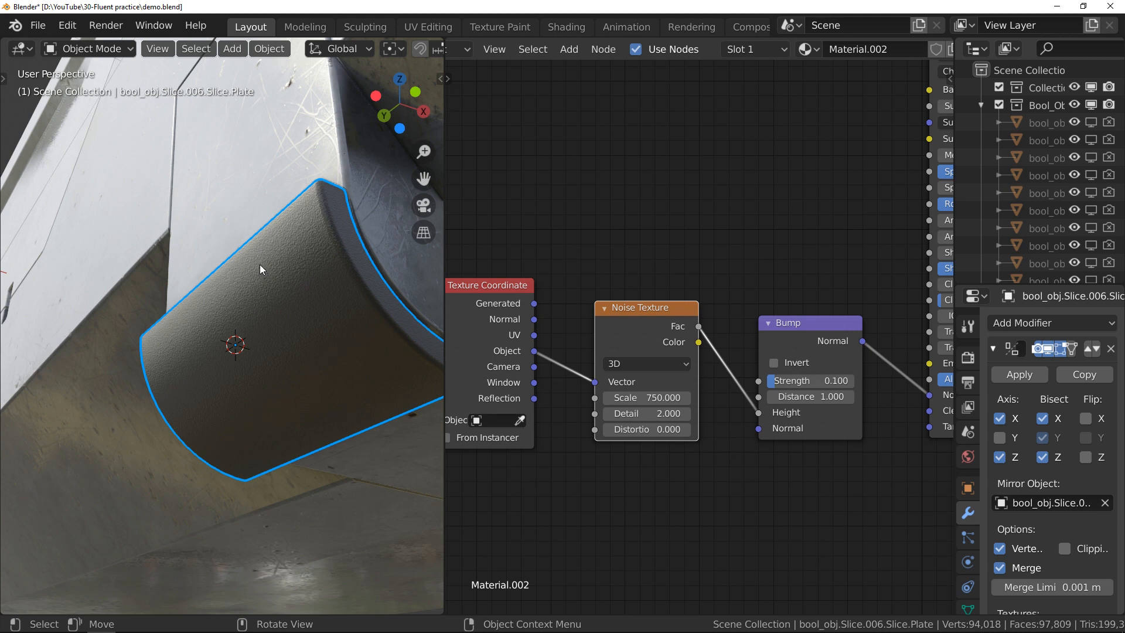
pyautogui.keyDown('ctrl'); pyautogui.moveTo(258, 258); pyautogui.dragTo(231, 318, button='middle'); pyautogui.keyUp('ctrl')
pyautogui.hotkey('alt', 'a')
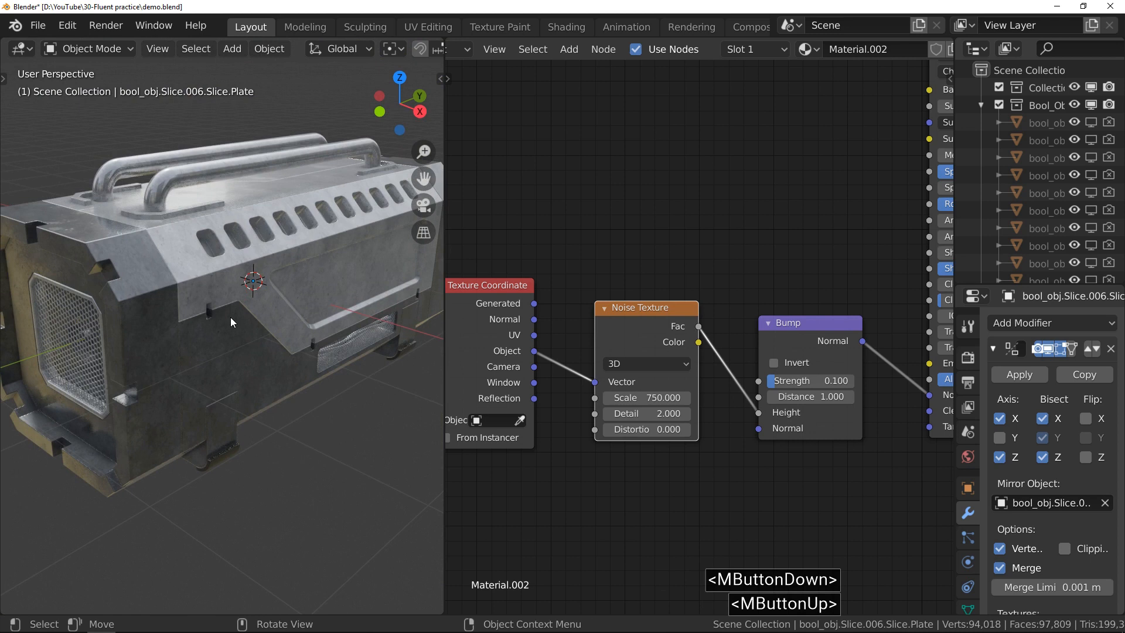
pyautogui.click(164, 398)
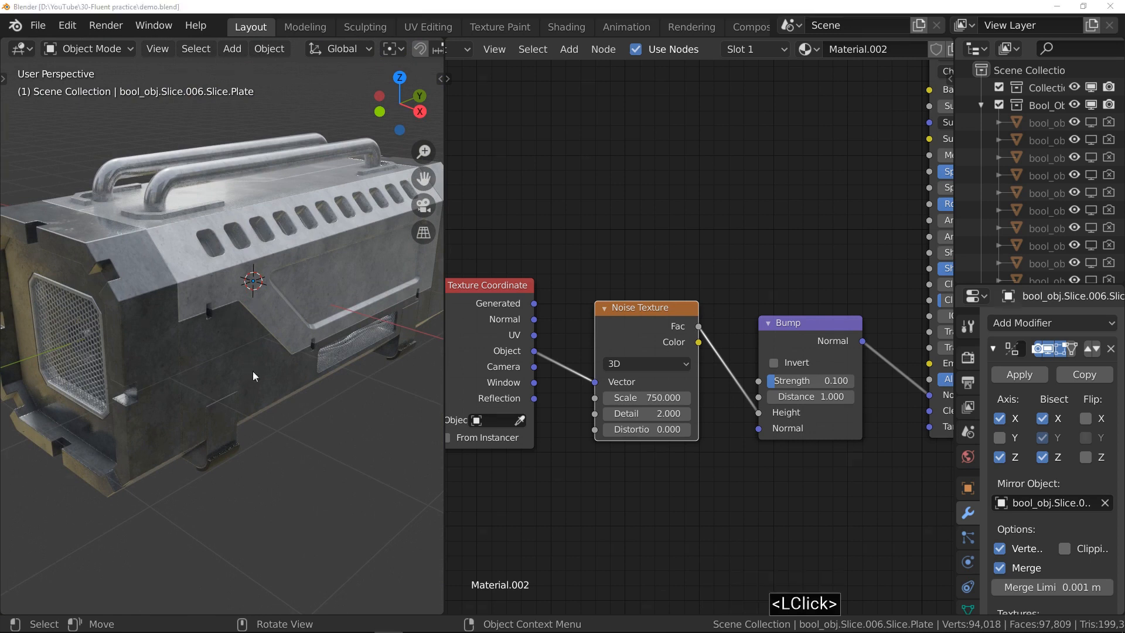
# - Hide the diamond-pattern grille covering the cable recess on the container's side
pyautogui.moveTo(350, 343); pyautogui.dragTo(375, 275, button='middle')
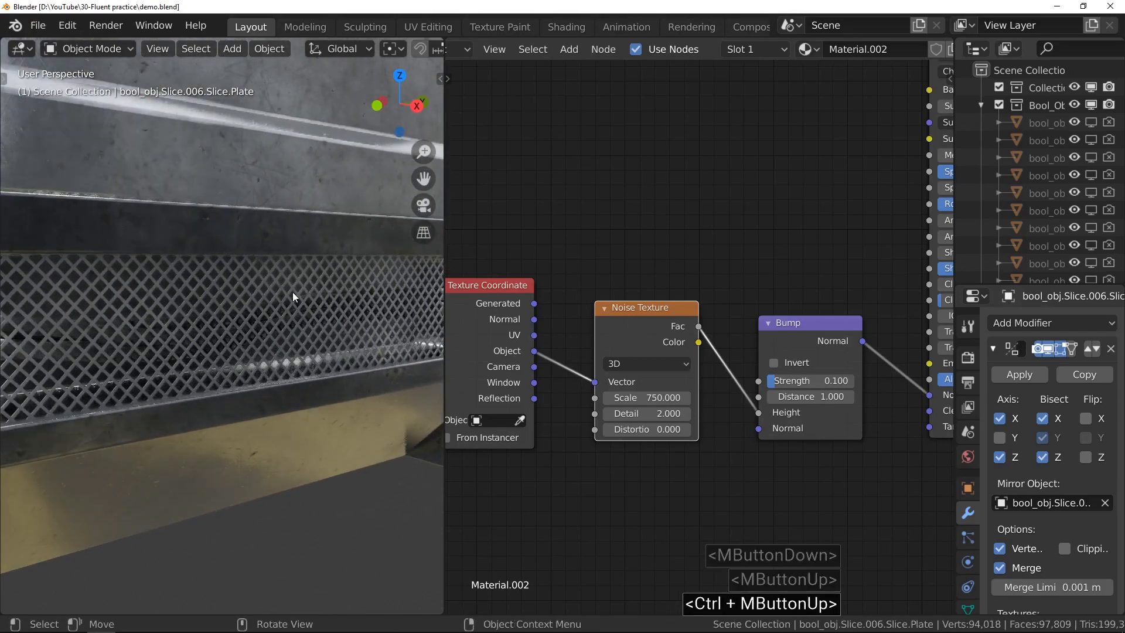
pyautogui.click(293, 292)
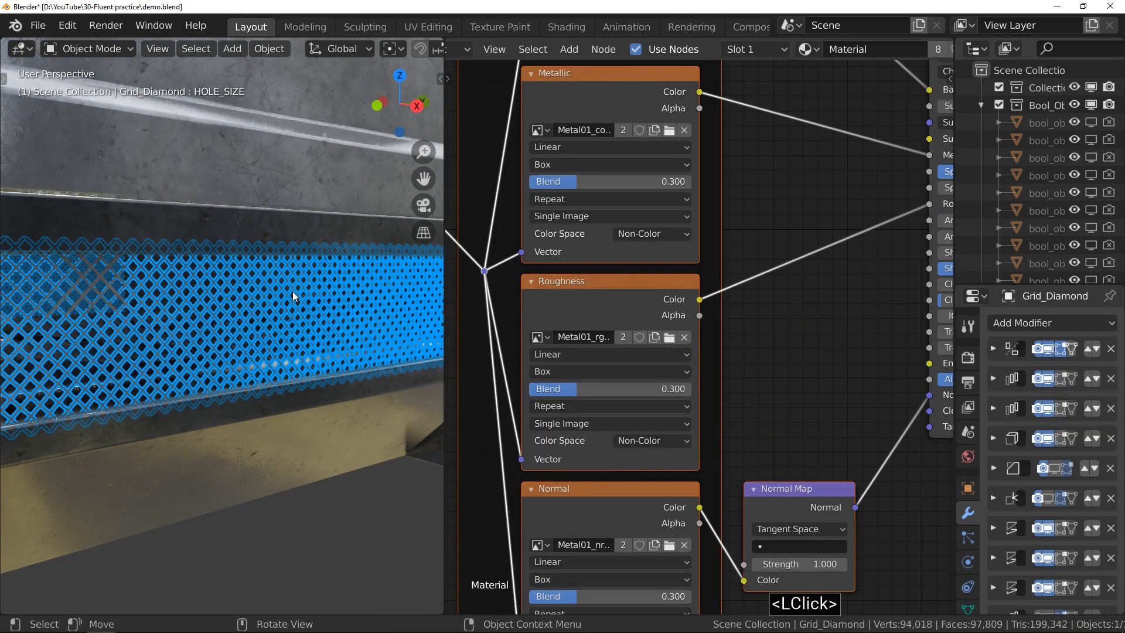
pyautogui.press('h')
# - Convert the bundle of cables inside the side recess to a mesh, applying its modifiers
pyautogui.click(271, 312)
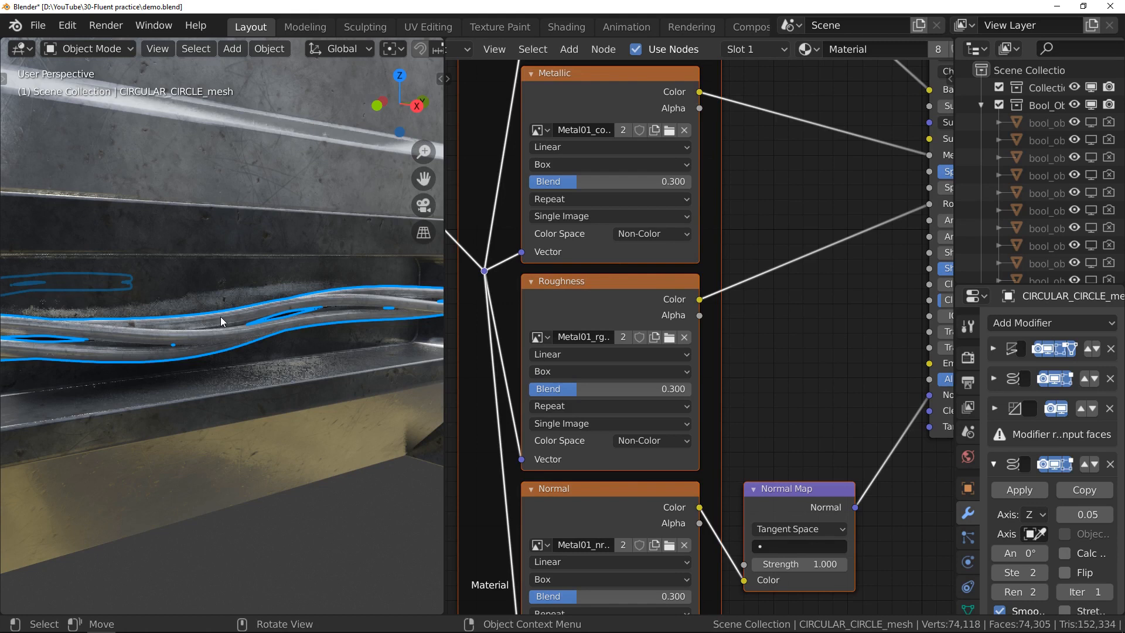
pyautogui.press('F3')
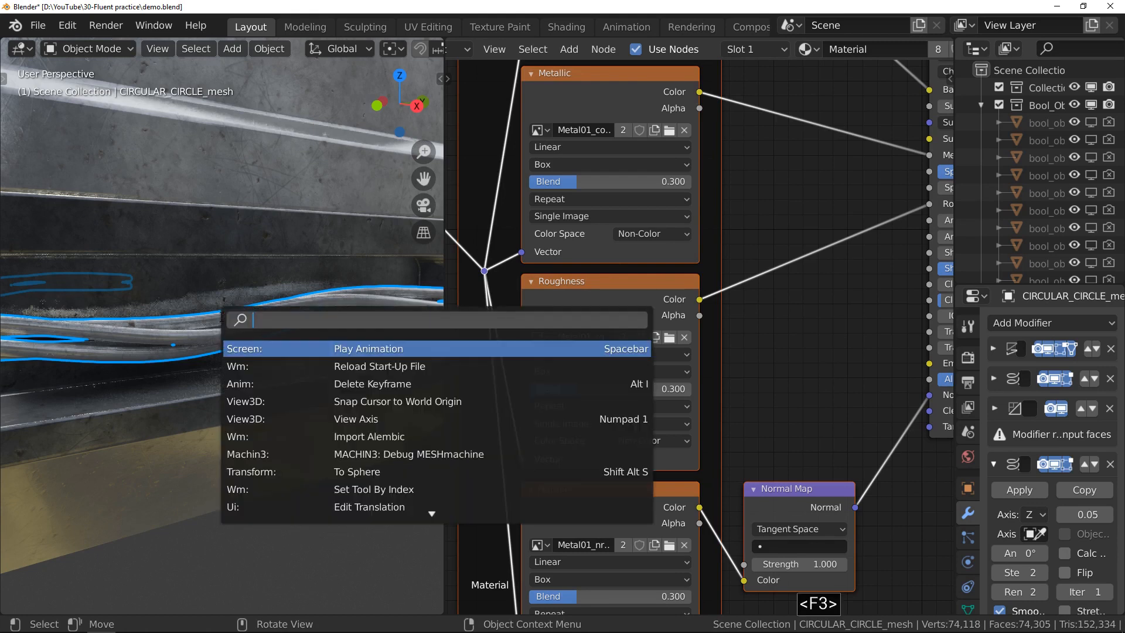
pyautogui.write('conver')
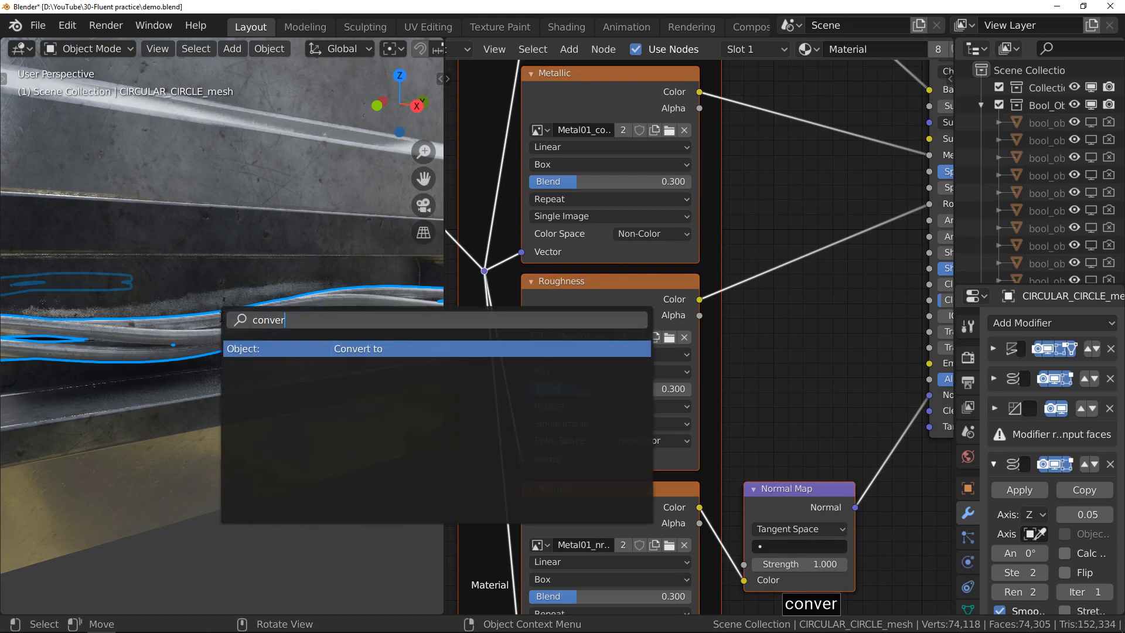
pyautogui.press('Return')
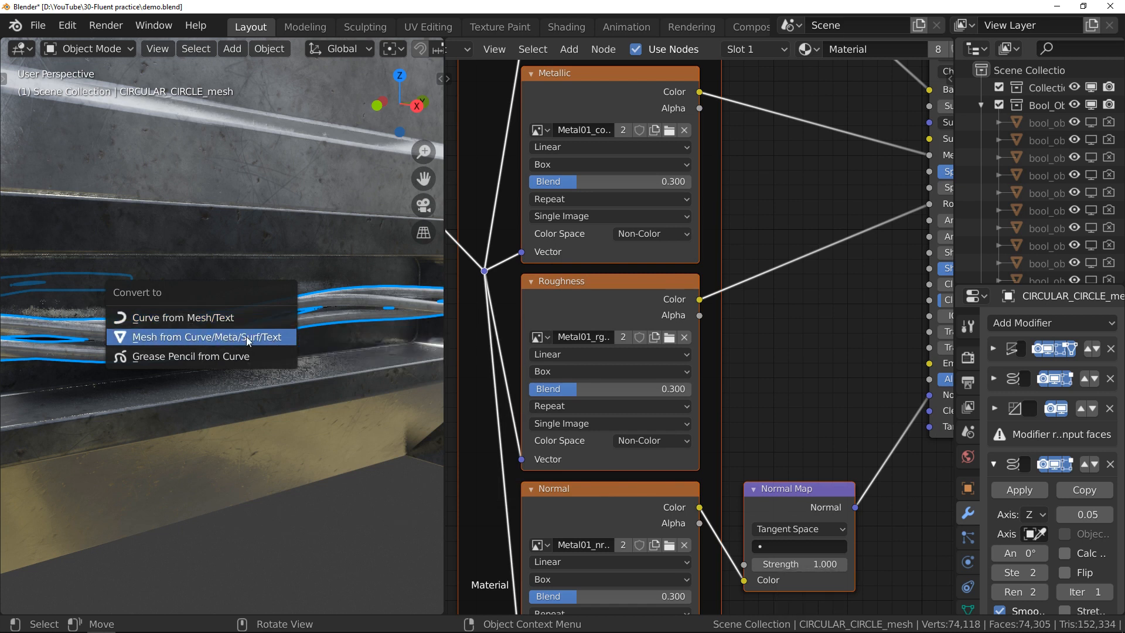
pyautogui.click(273, 336)
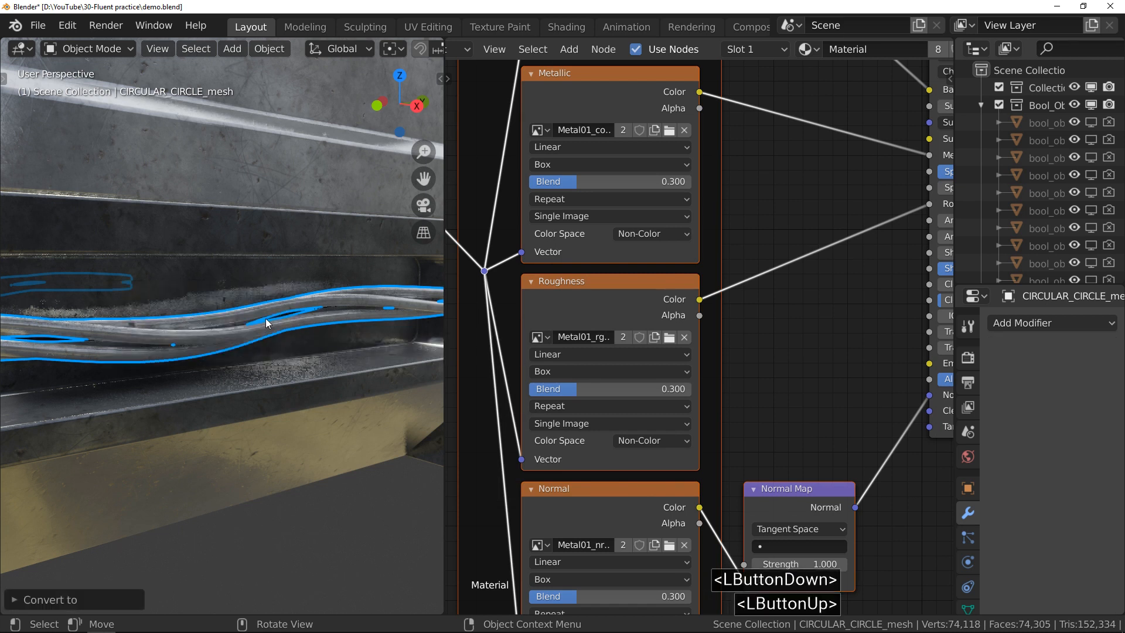
# - Separate the whole cable mesh by loose parts so each cable is its own object
pyautogui.press('Tab')
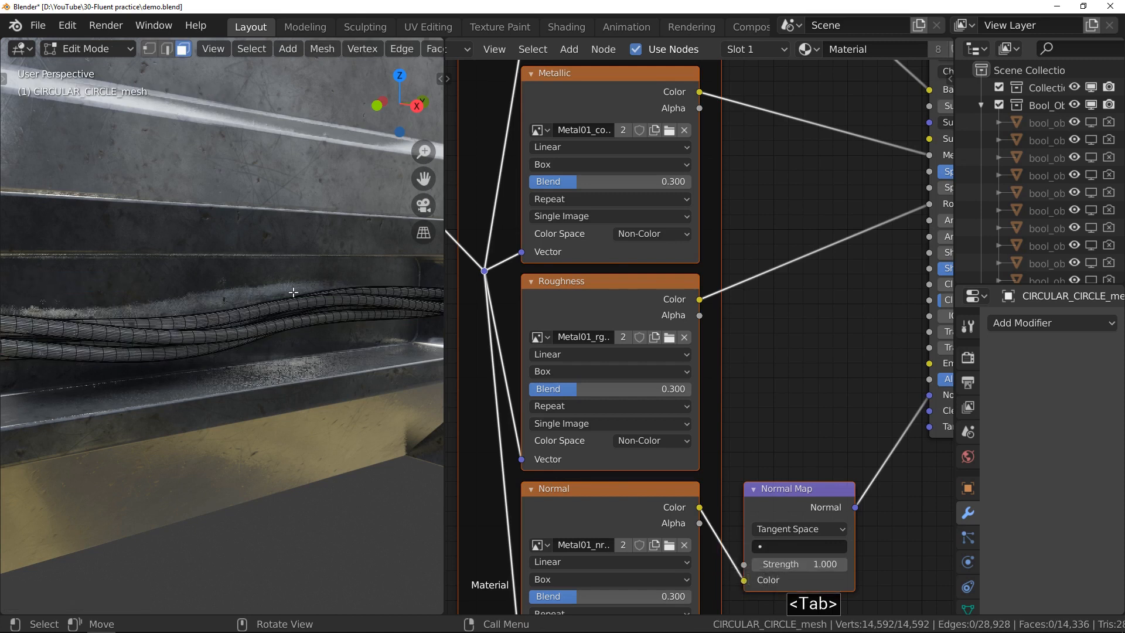
pyautogui.press('Tab')
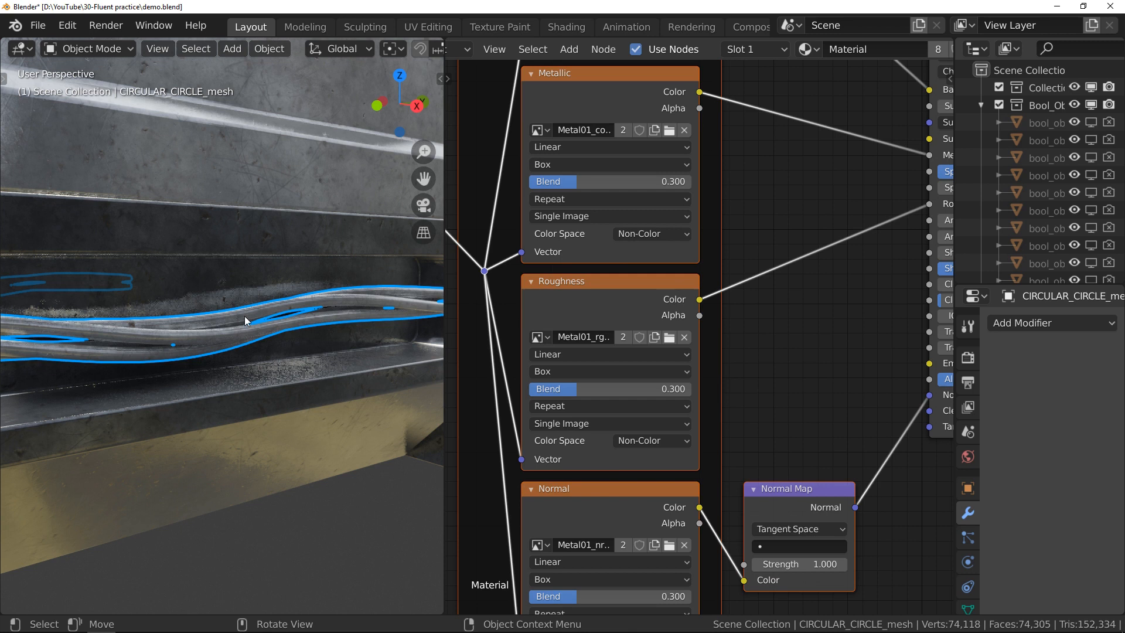
pyautogui.press('Tab')
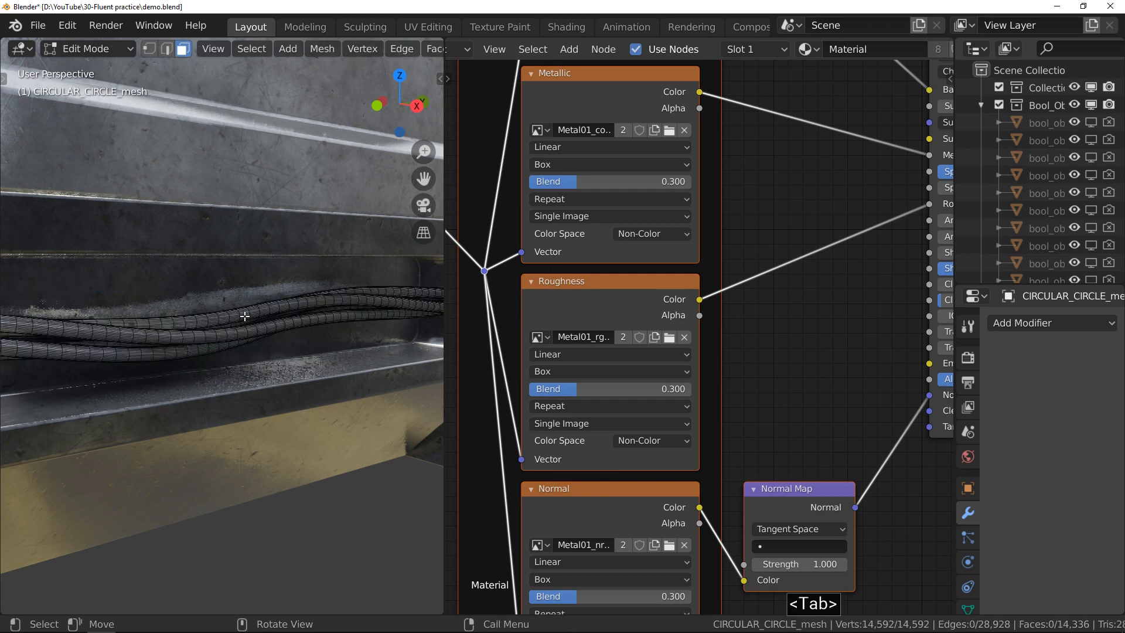
pyautogui.press('Tab')
pyautogui.press('Tab')
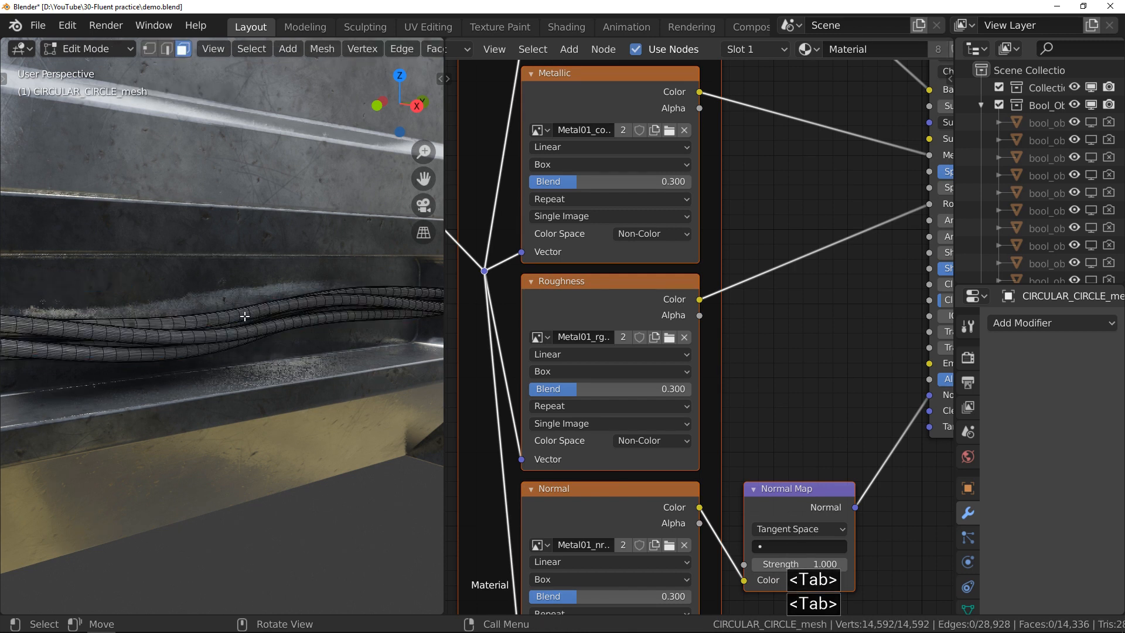
pyautogui.press('a')
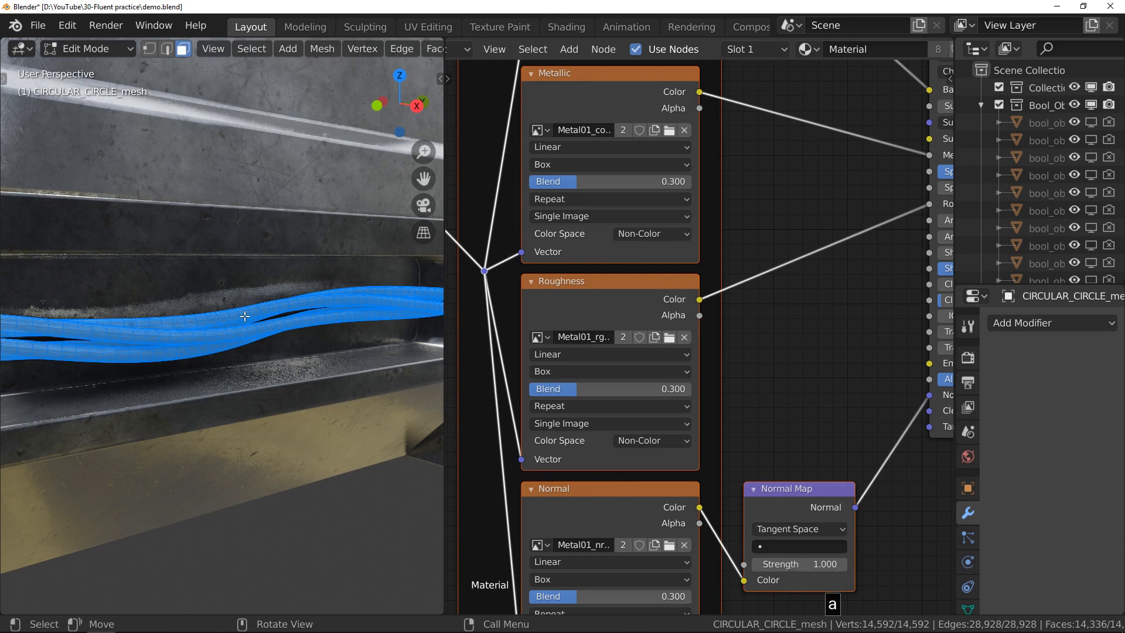
pyautogui.press('p')
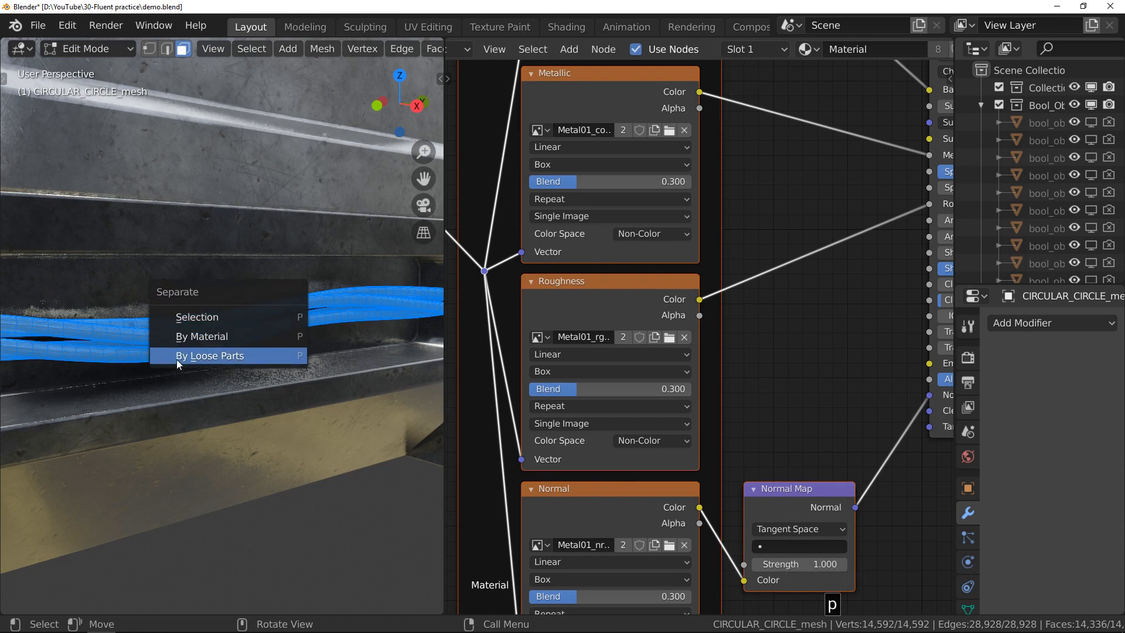
pyautogui.click(251, 356)
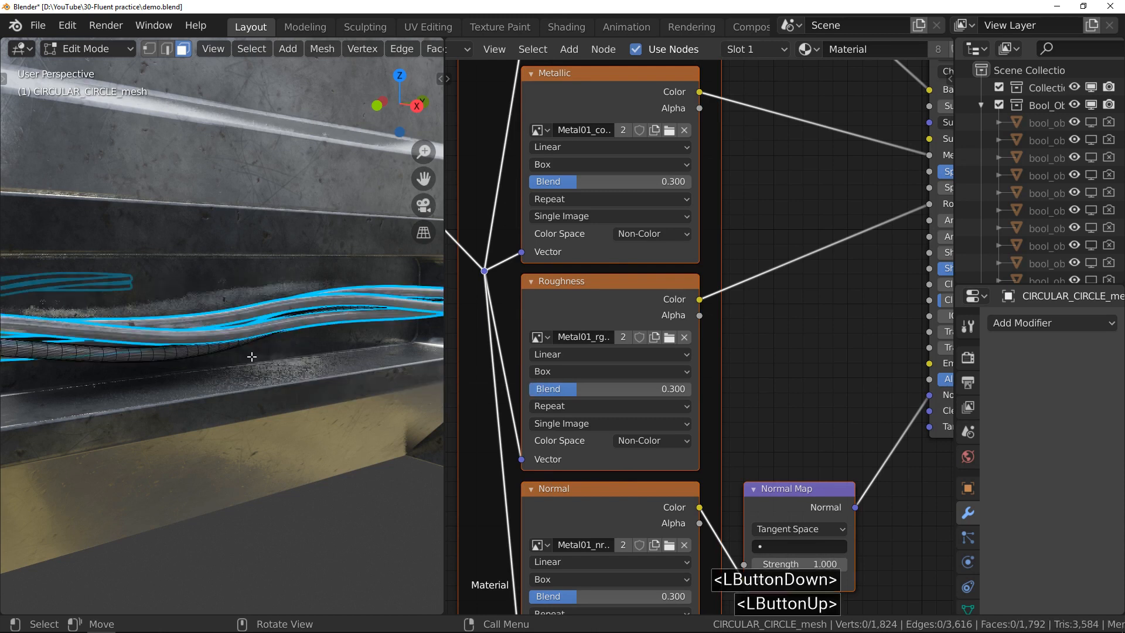
pyautogui.press('Tab')
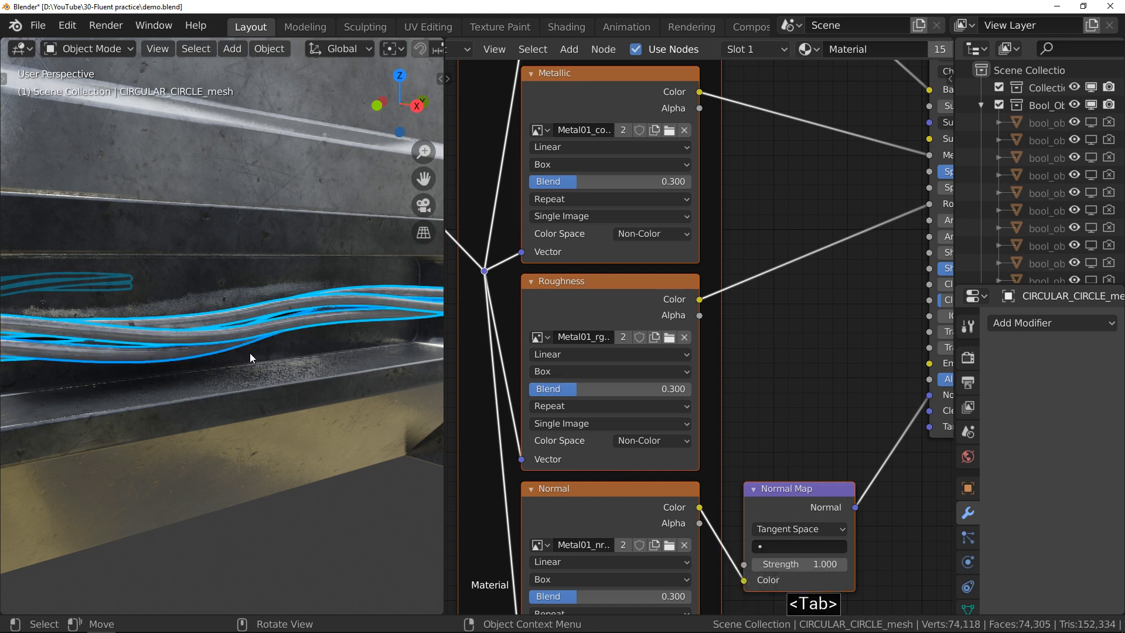
# - Select only the lowest front cable and replace its shared metal material with a new default one
pyautogui.hotkey('alt', 'a')
pyautogui.click(204, 350)
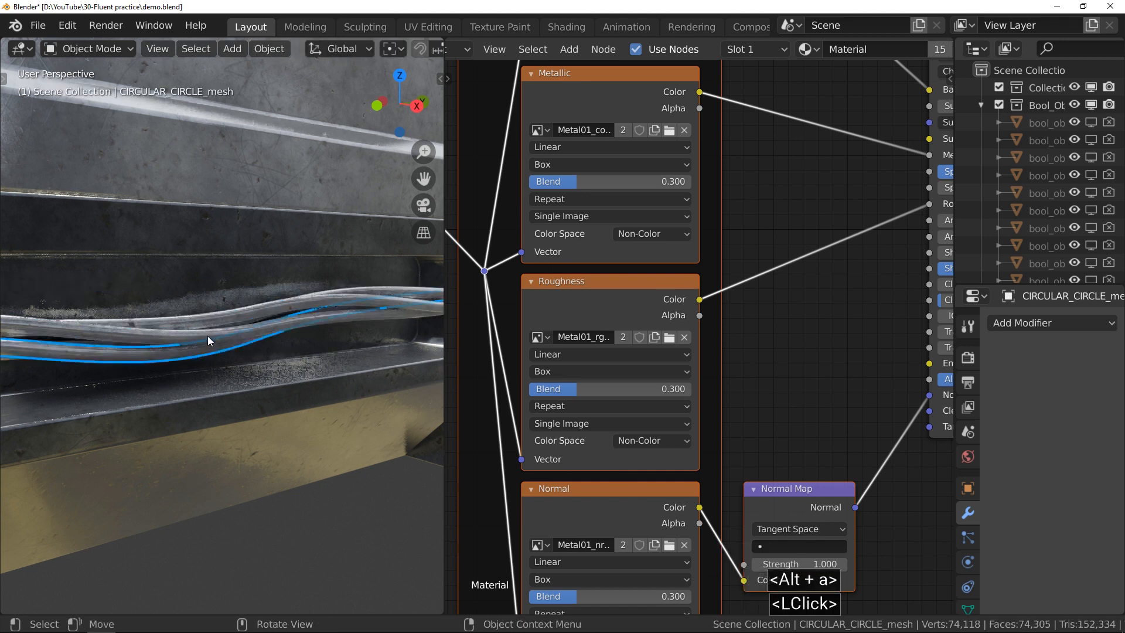
pyautogui.click(210, 328)
pyautogui.click(214, 317)
pyautogui.click(293, 315)
pyautogui.click(180, 351)
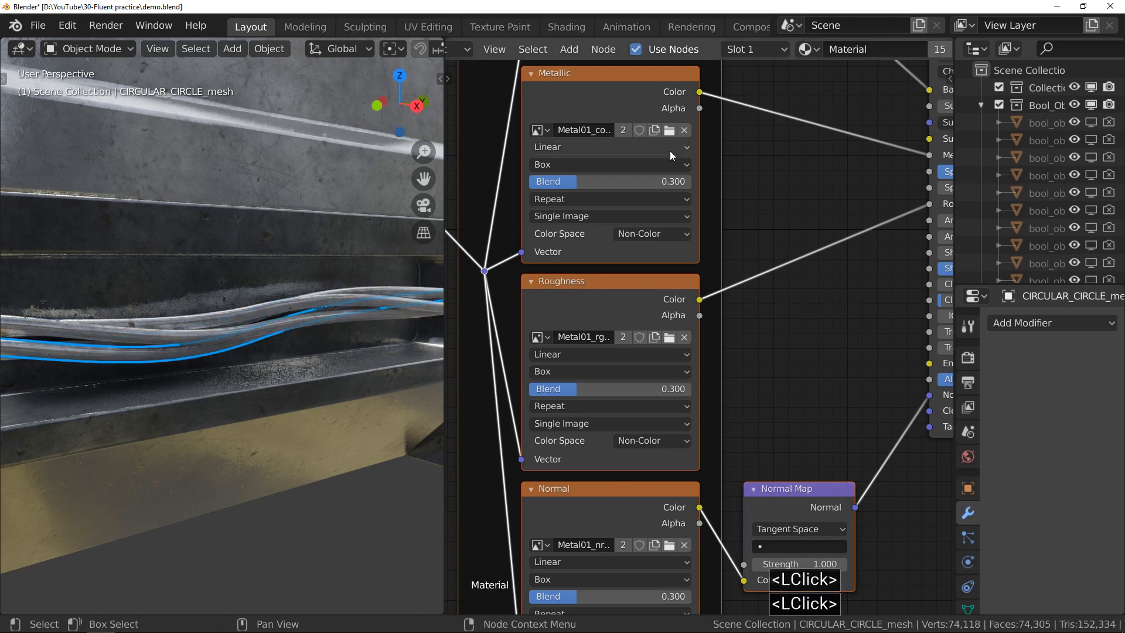
pyautogui.moveTo(938, 51); pyautogui.dragTo(472, 274, button='middle')
pyautogui.click(822, 51)
pyautogui.click(796, 49)
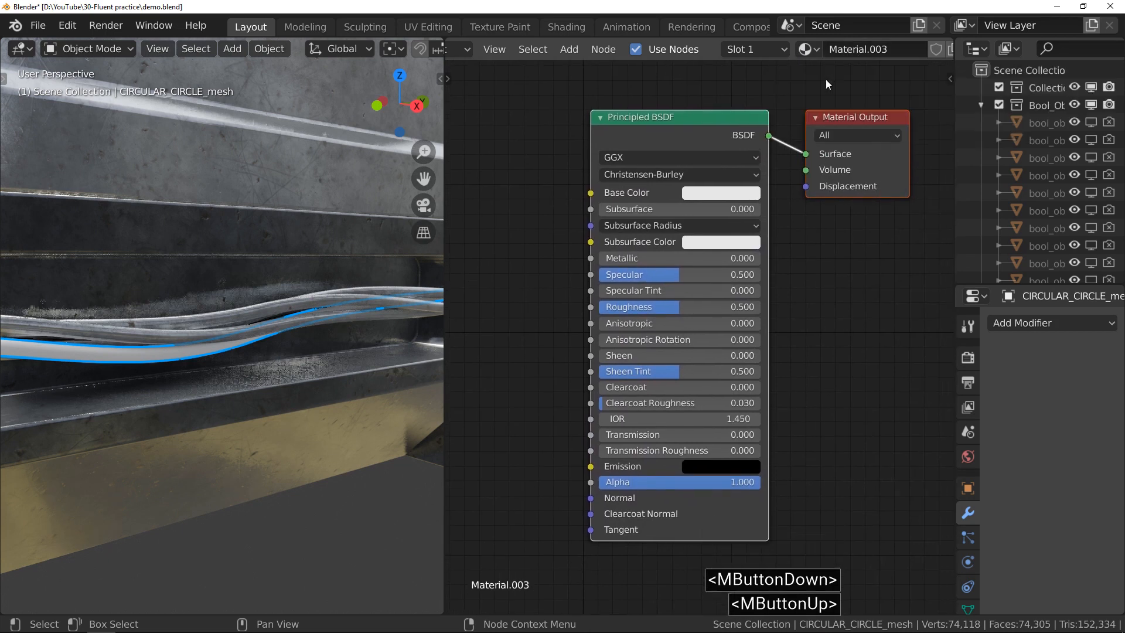
# - Name the lowest cable's new material Plastic_Red
pyautogui.click(870, 49)
pyautogui.write('Plastic')
pyautogui.press('Return')
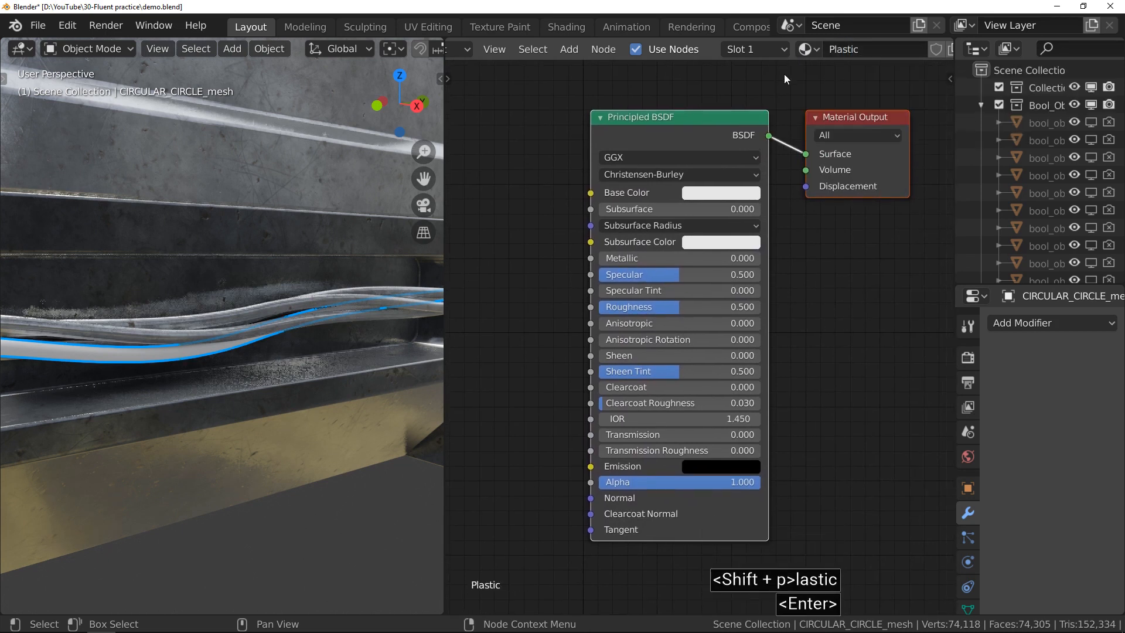
pyautogui.click(859, 48)
pyautogui.click(859, 48)
pyautogui.write('_Red')
pyautogui.press('Return')
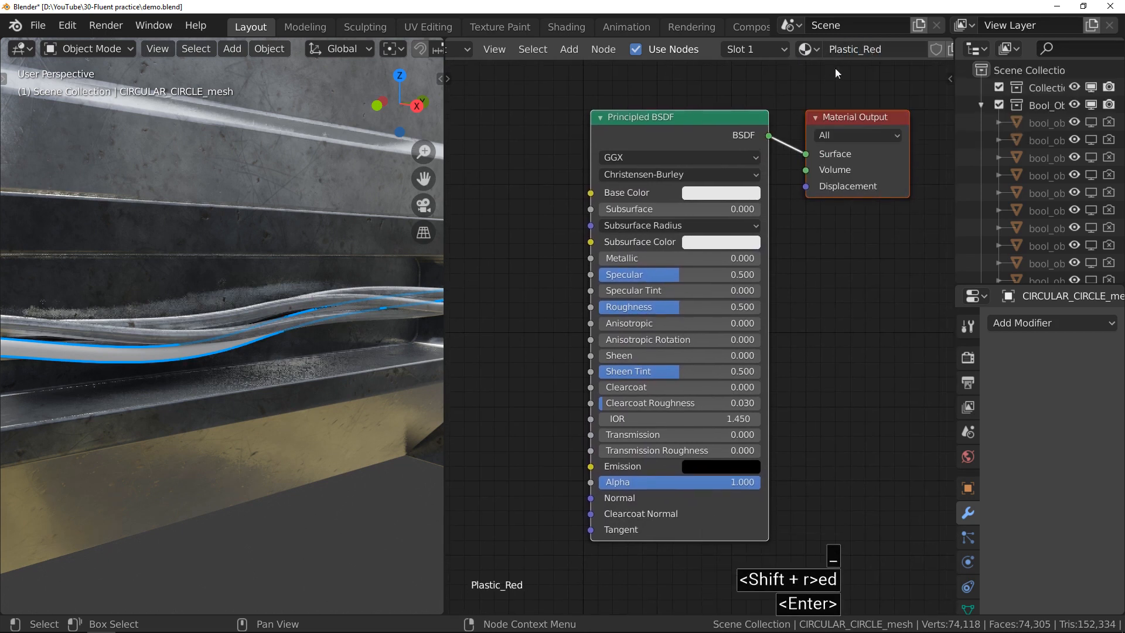
# - Give Plastic_Red an orange-red base color and set its roughness to 0.4
pyautogui.click(725, 194)
pyautogui.moveTo(743, 272); pyautogui.dragTo(741, 309)
pyautogui.moveTo(622, 291); pyautogui.dragTo(674, 284, button='middle')
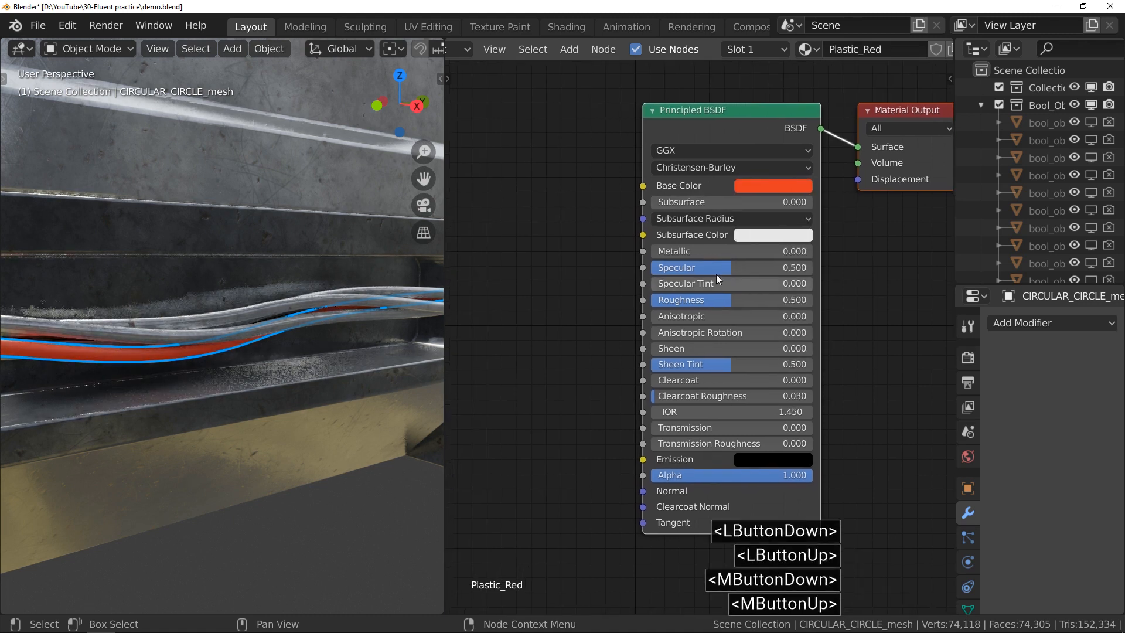
pyautogui.click(731, 300)
pyautogui.write('.4')
pyautogui.press('Return')
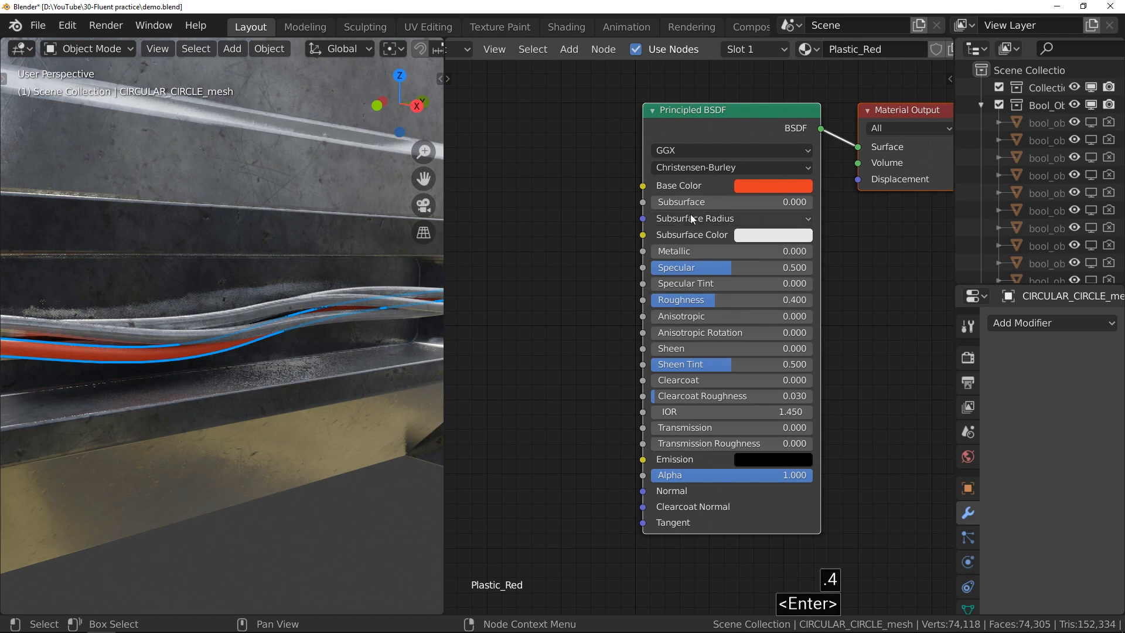
# - Link the lowest cable's Plastic_Red material to the other three cables in the recess
pyautogui.keyDown('shift'); pyautogui.moveTo(175, 351); pyautogui.dragTo(210, 350, button='middle'); pyautogui.keyUp('shift')
pyautogui.keyDown('shift'); pyautogui.moveTo(262, 320); pyautogui.dragTo(371, 297, button='middle'); pyautogui.keyUp('shift')
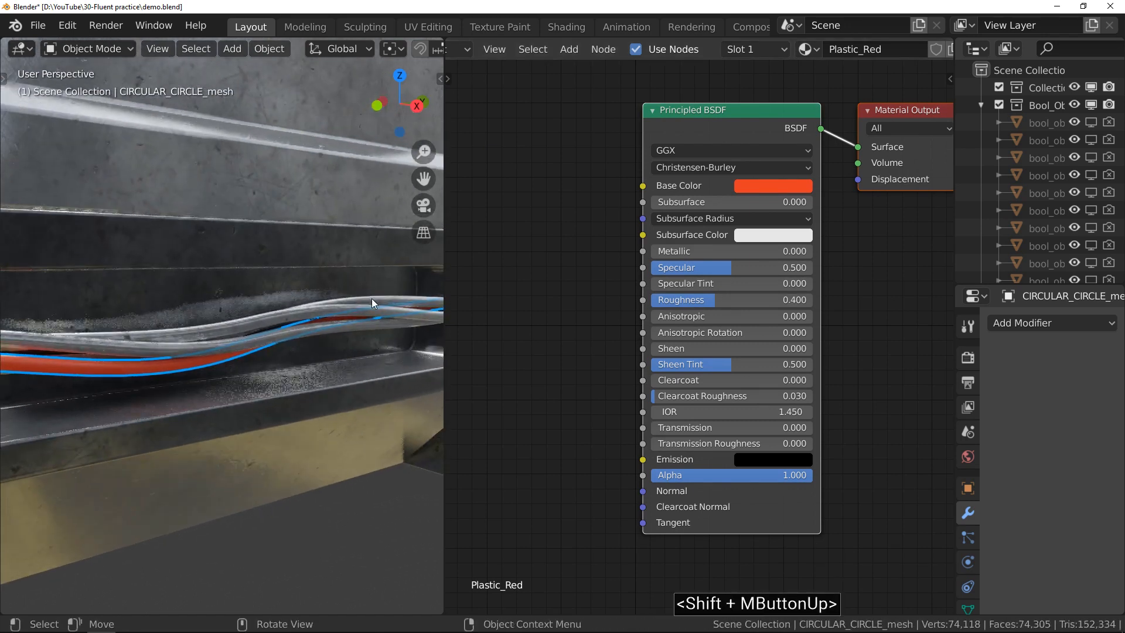
pyautogui.click(380, 310)
pyautogui.keyDown('shift'); pyautogui.click(364, 325); pyautogui.keyUp('shift')
pyautogui.keyDown('shift'); pyautogui.click(166, 366); pyautogui.keyUp('shift')
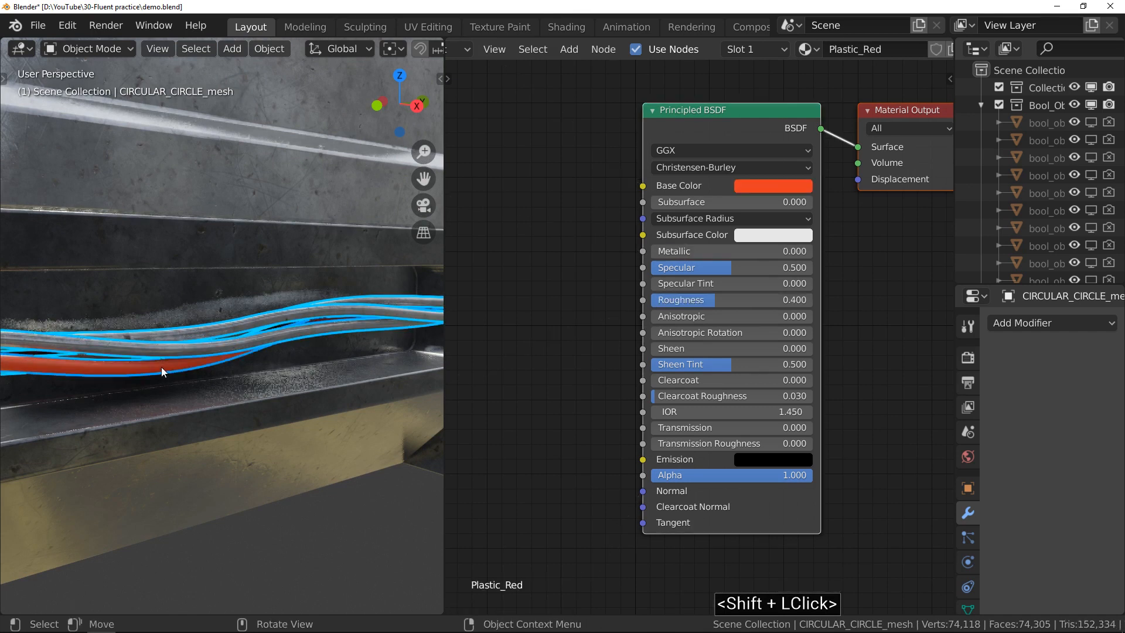
pyautogui.hotkey('ctrl', 'l')
pyautogui.click(195, 363)
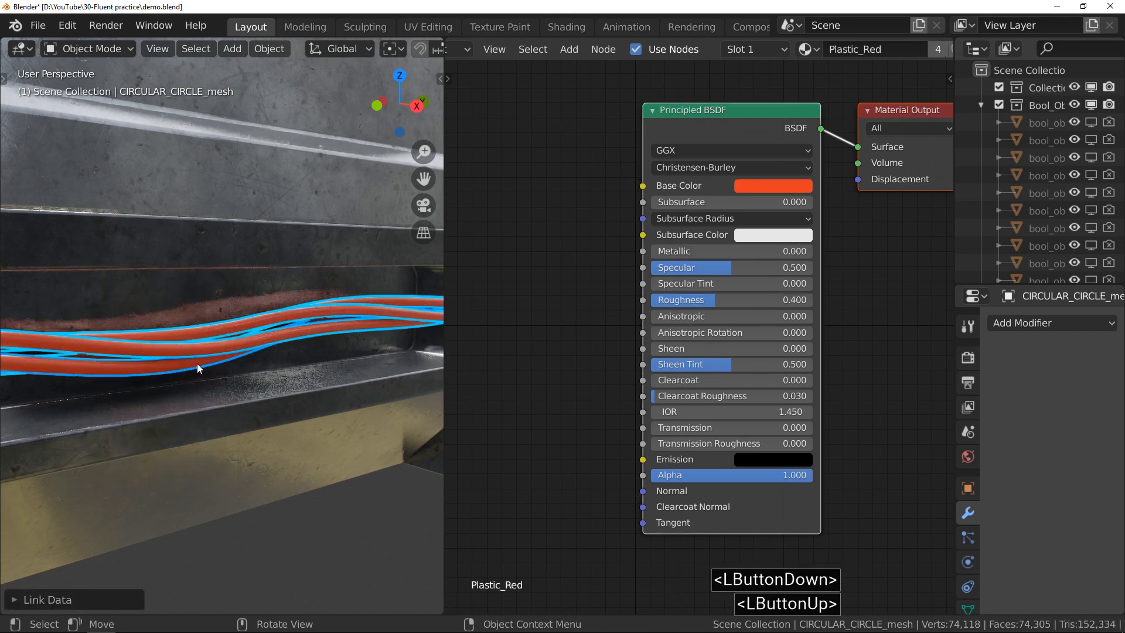
# - Give the front middle cable its own material copy named Plastic_Blue with a bright blue base color
pyautogui.click(236, 340)
pyautogui.moveTo(869, 51); pyautogui.dragTo(734, 51, button='middle')
pyautogui.click(799, 49)
pyautogui.doubleClick(789, 49)
pyautogui.click(788, 49)
pyautogui.moveTo(788, 50); pyautogui.dragTo(727, 49)
pyautogui.write('Blue')
pyautogui.press('Return')
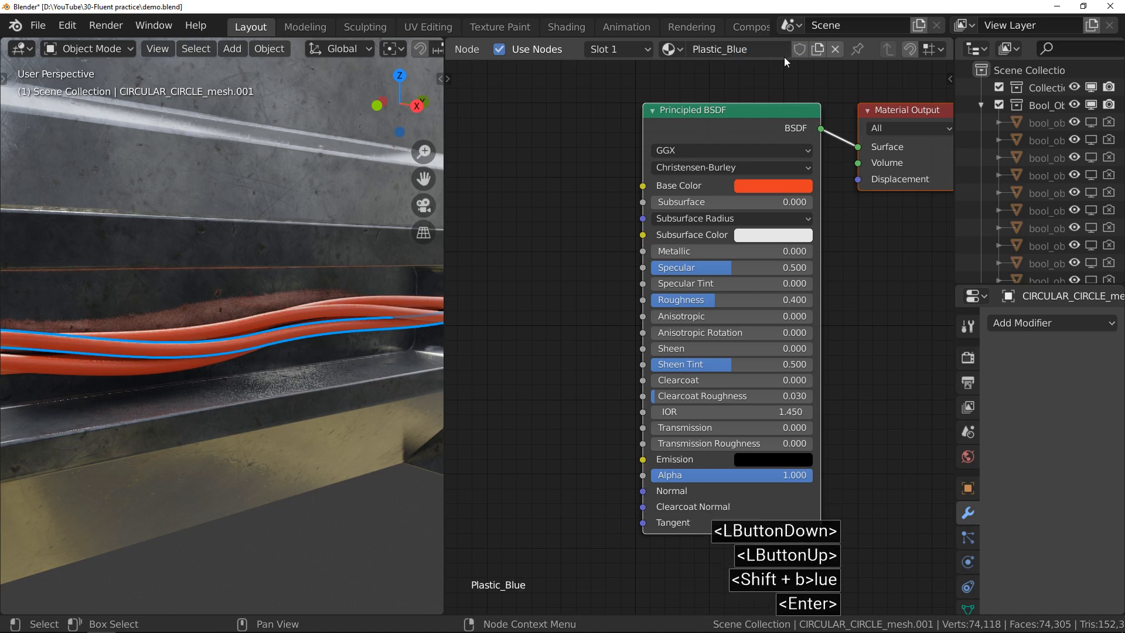
pyautogui.click(757, 187)
pyautogui.moveTo(790, 347); pyautogui.dragTo(801, 349)
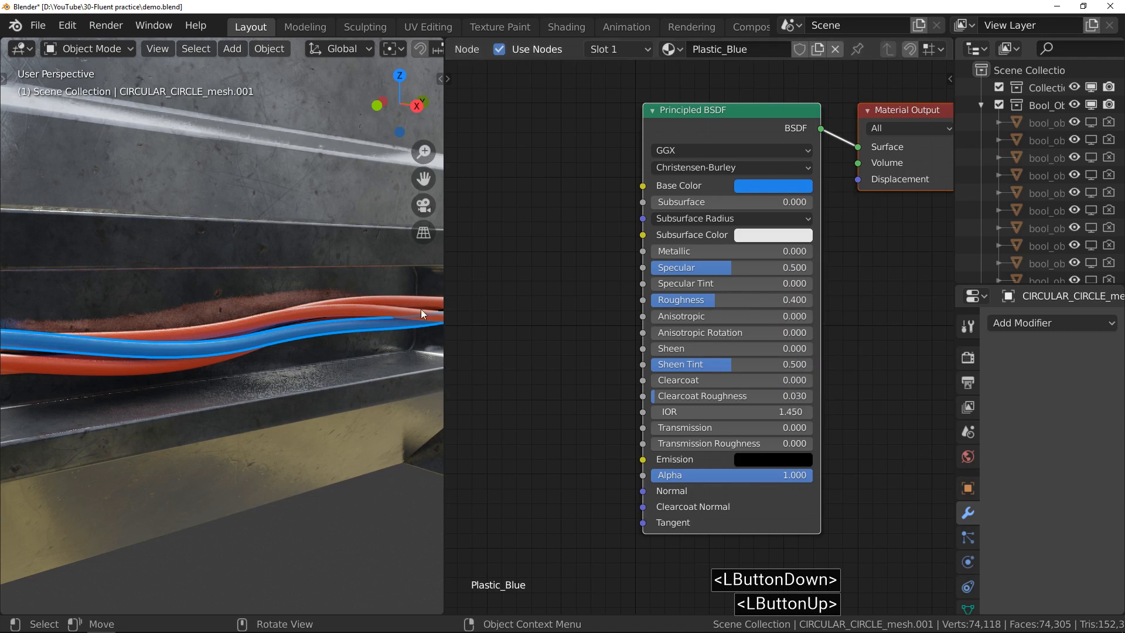
# - Give the cable above the blue one its own material copy named Plastic_Yellow, with base color hue 0.167
pyautogui.click(359, 309)
pyautogui.click(801, 50)
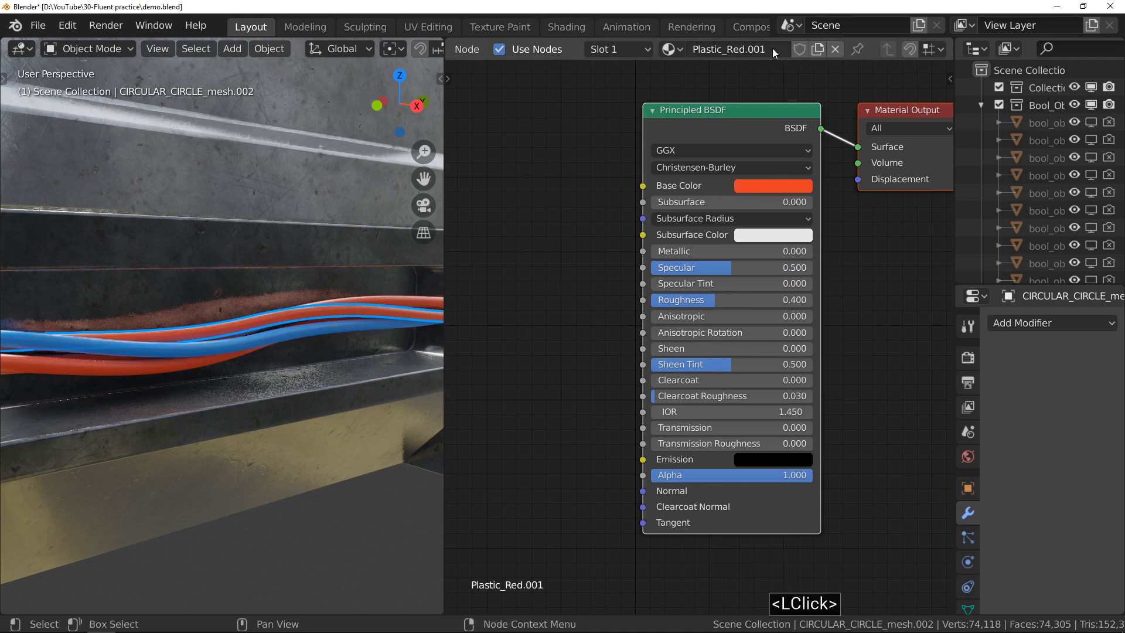
pyautogui.moveTo(734, 50); pyautogui.dragTo(775, 49)
pyautogui.write('Yellow')
pyautogui.press('Return')
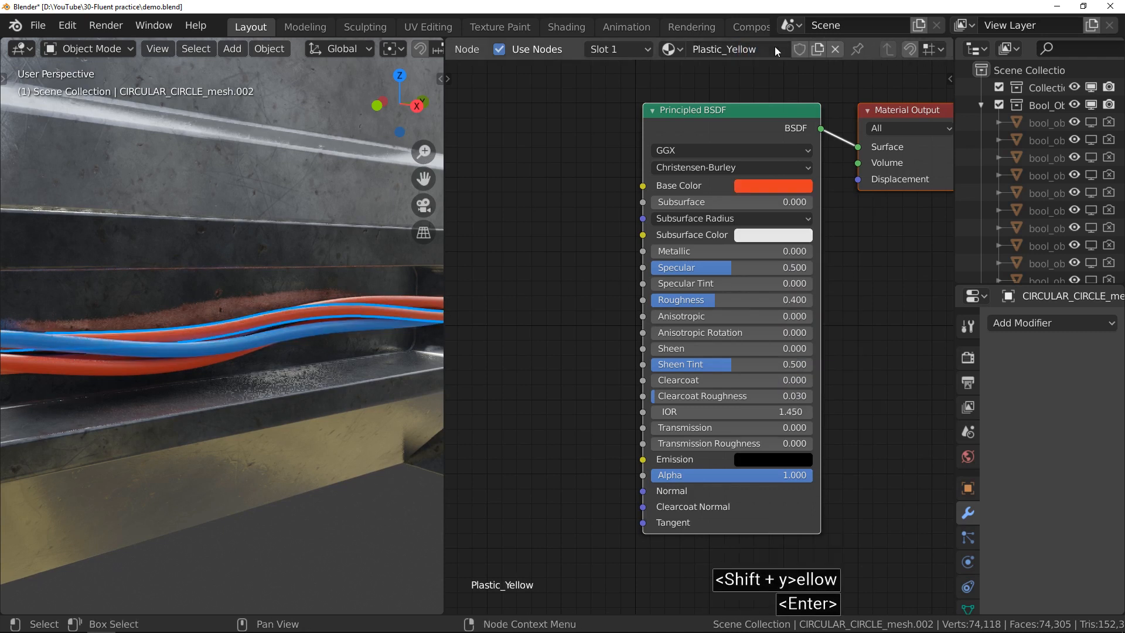
pyautogui.click(759, 186)
pyautogui.keyDown('shift'); pyautogui.moveTo(790, 346); pyautogui.dragTo(722, 347); pyautogui.keyUp('shift')
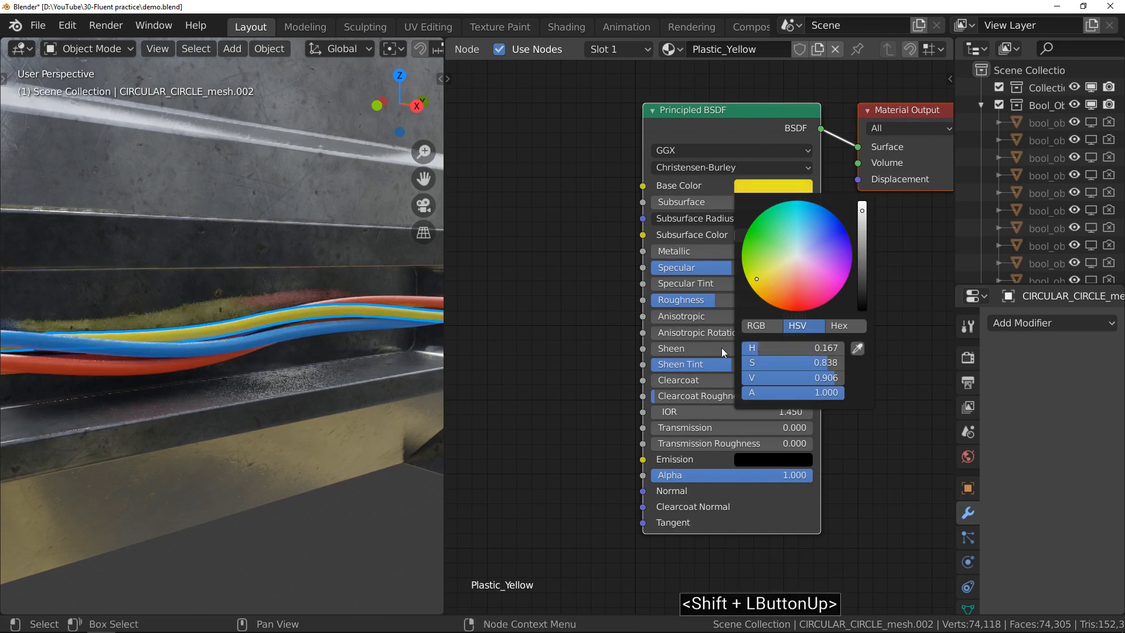
# - Give the rear upper cable its own material copy named Plastic_Brown with a dark brown base color, and clear the selection
pyautogui.click(396, 299)
pyautogui.click(799, 49)
pyautogui.click(774, 50)
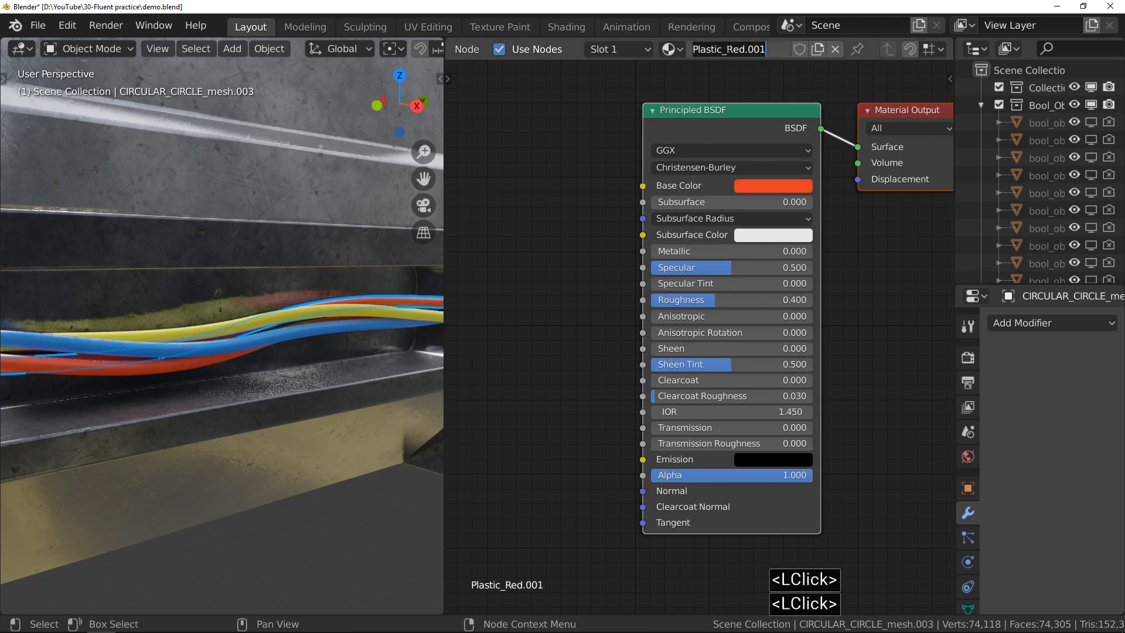
pyautogui.moveTo(727, 49); pyautogui.dragTo(785, 48)
pyautogui.write('Brown')
pyautogui.press('Return')
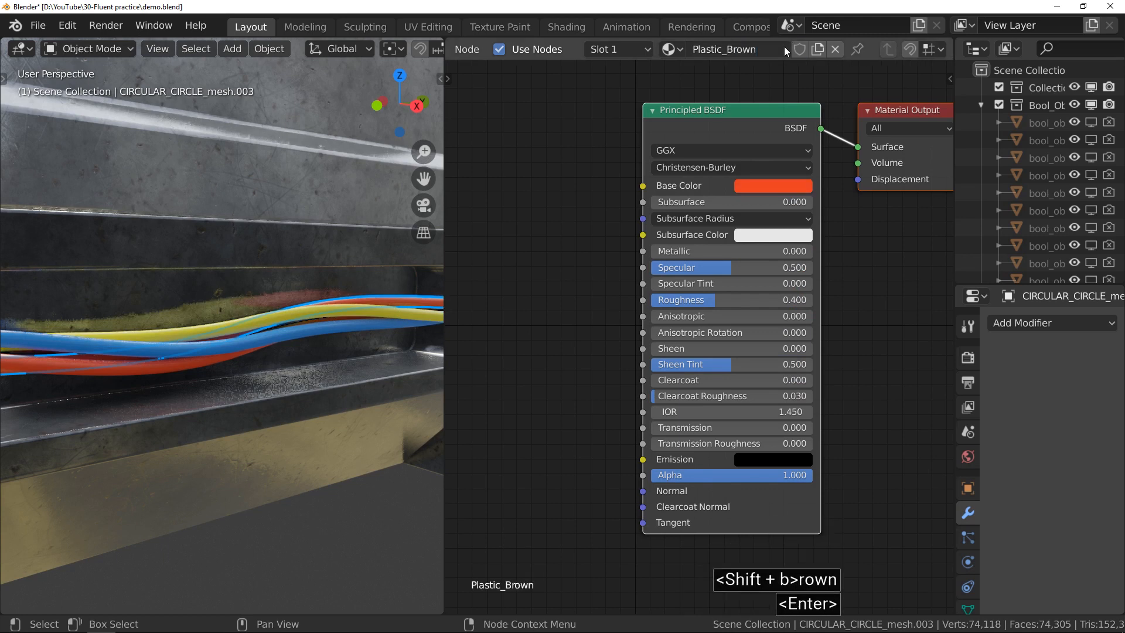
pyautogui.click(756, 186)
pyautogui.keyDown('shift'); pyautogui.moveTo(792, 348); pyautogui.dragTo(827, 348); pyautogui.keyUp('shift')
pyautogui.moveTo(749, 378); pyautogui.dragTo(711, 378)
pyautogui.keyDown('ctrl'); pyautogui.moveTo(282, 333); pyautogui.dragTo(276, 314, button='middle'); pyautogui.keyUp('ctrl')
pyautogui.hotkey('alt', 'a')
# - Assign a different existing Plastic material to each of two metal cables in the recess on the container's opposite side
pyautogui.moveTo(276, 314)
pyautogui.mouseDown(button='middle')
pyautogui.moveTo(249, 310)
pyautogui.moveTo(270, 303)
pyautogui.moveTo(282, 316)
pyautogui.mouseUp(button='middle')
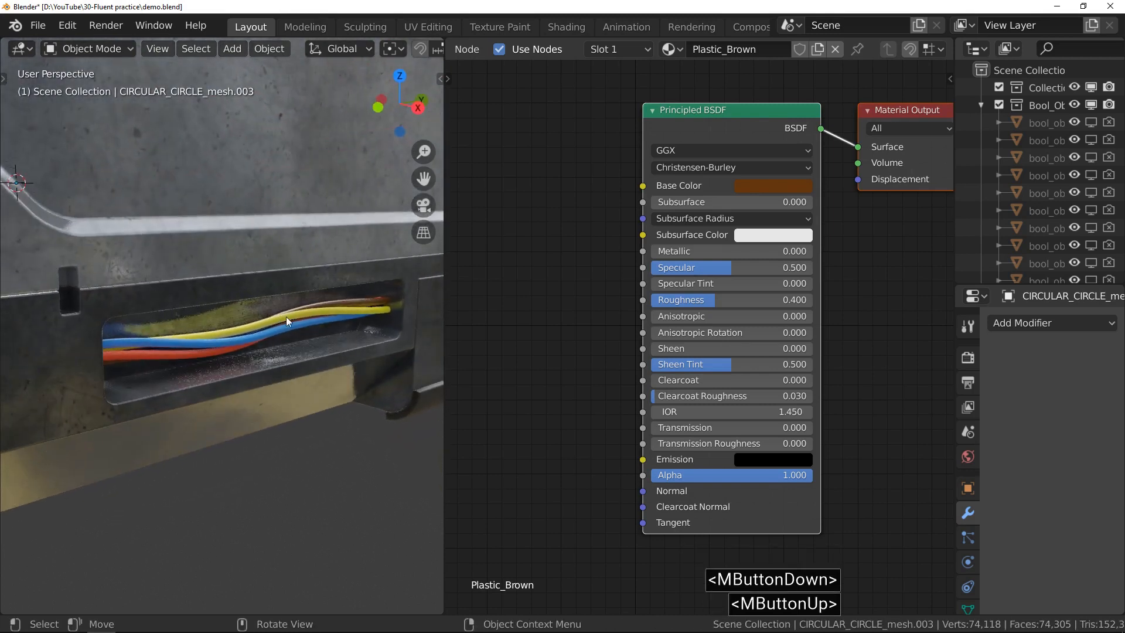
pyautogui.scroll(-2, 234, 311)
pyautogui.scroll(2, 234, 311)
pyautogui.scroll(-2, 119, 300)
pyautogui.moveTo(118, 301); pyautogui.dragTo(241, 329, button='middle')
pyautogui.scroll(2, 235, 329)
pyautogui.click(198, 332)
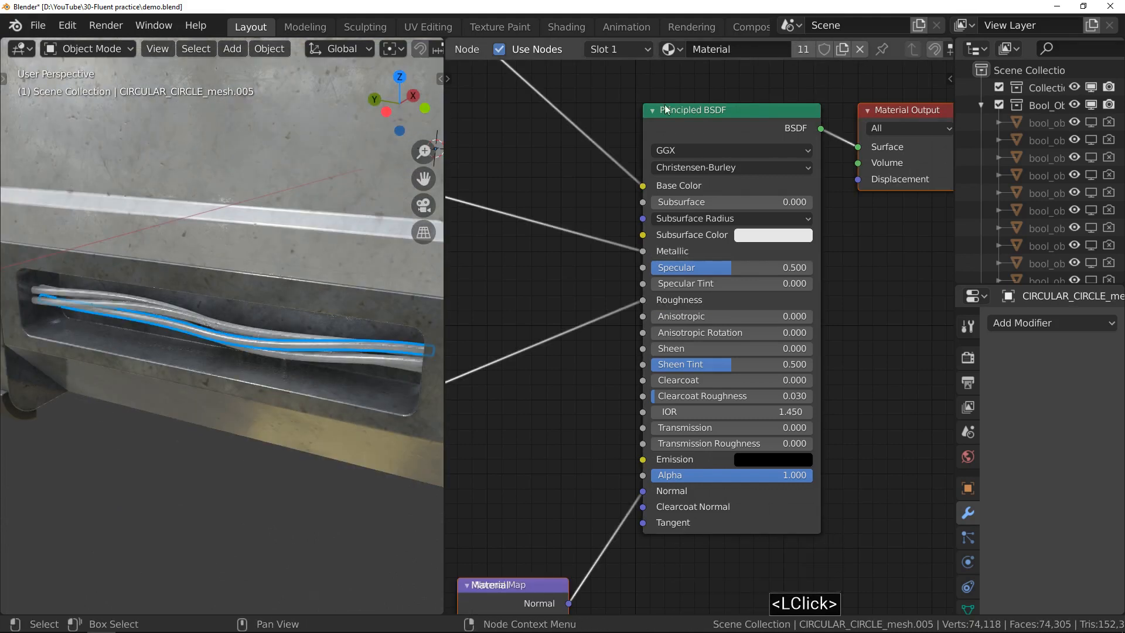
pyautogui.click(669, 49)
pyautogui.click(718, 126)
pyautogui.click(249, 312)
pyautogui.click(669, 49)
pyautogui.click(719, 159)
# - Assign existing Plastic materials to the remaining two metal cables on the opposite side, using Plastic_Yellow for the last one
pyautogui.click(149, 283)
pyautogui.click(668, 49)
pyautogui.click(718, 142)
pyautogui.click(190, 302)
pyautogui.click(669, 49)
pyautogui.click(719, 175)
# - Unhide the grille objects over the cable recesses and clear the object selection
pyautogui.hotkey('alt', 'a')
pyautogui.moveTo(287, 206); pyautogui.dragTo(103, 217, button='middle')
pyautogui.scroll(-4, 104, 217)
pyautogui.keyDown('ctrl'); pyautogui.moveTo(223, 226); pyautogui.dragTo(258, 228, button='middle'); pyautogui.keyUp('ctrl')
pyautogui.hotkey('alt', 'h')
pyautogui.hotkey('alt', 'a')
pyautogui.keyDown('shift'); pyautogui.moveTo(258, 228); pyautogui.dragTo(290, 255, button='middle'); pyautogui.keyUp('shift')
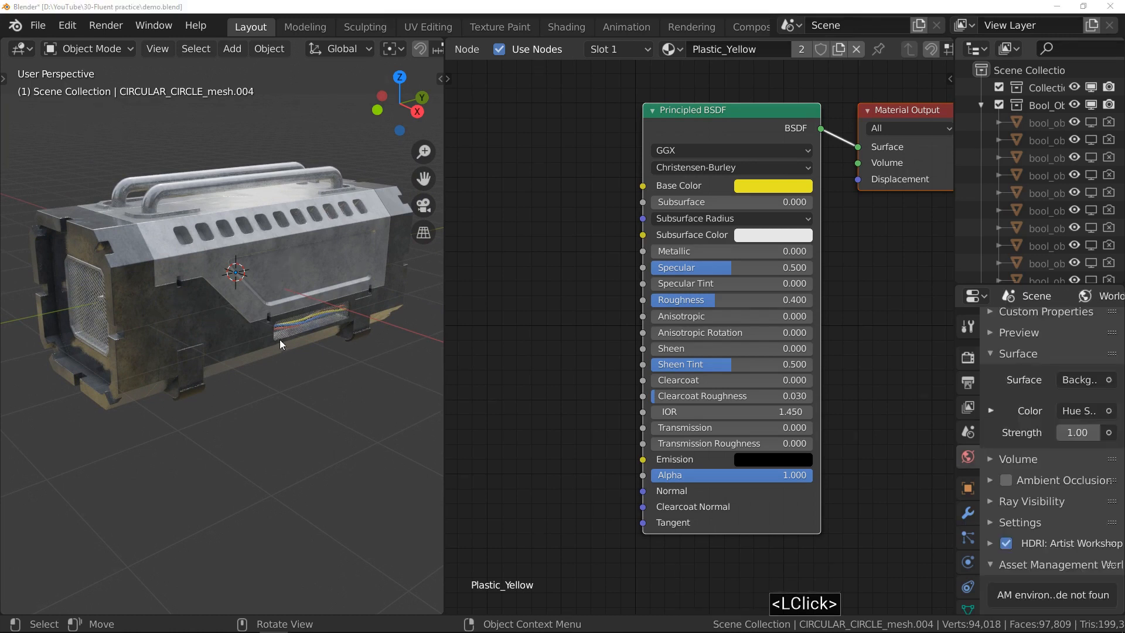
# - Maximize the 3D viewport and search the add-on preferences for "image"
pyautogui.middleClick(266, 240)
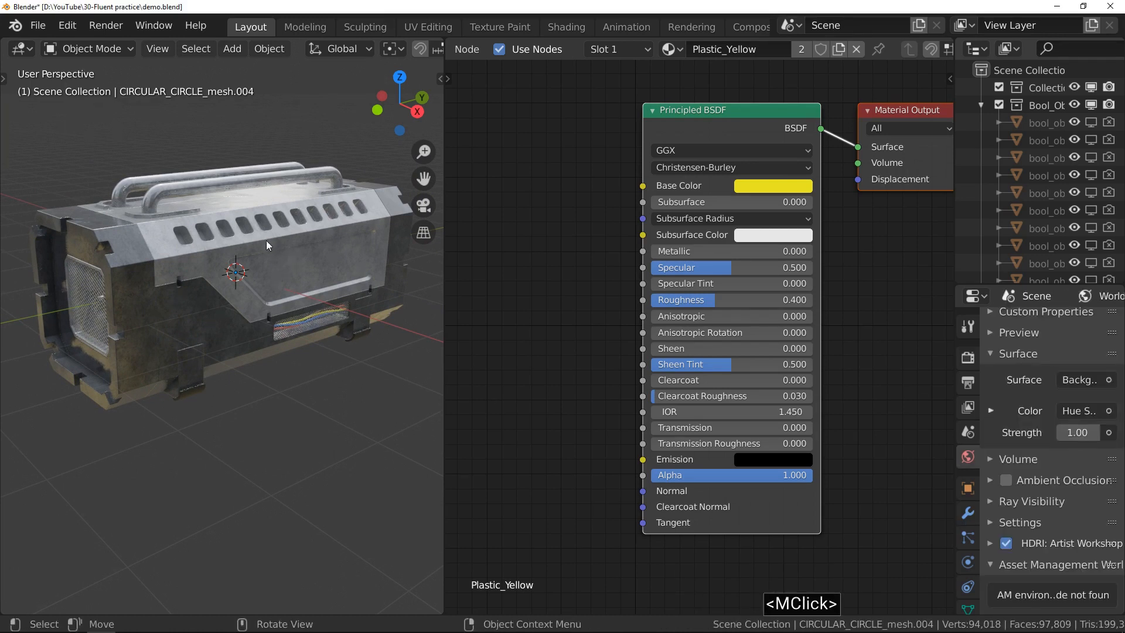
pyautogui.hotkey('ctrl', 'space')
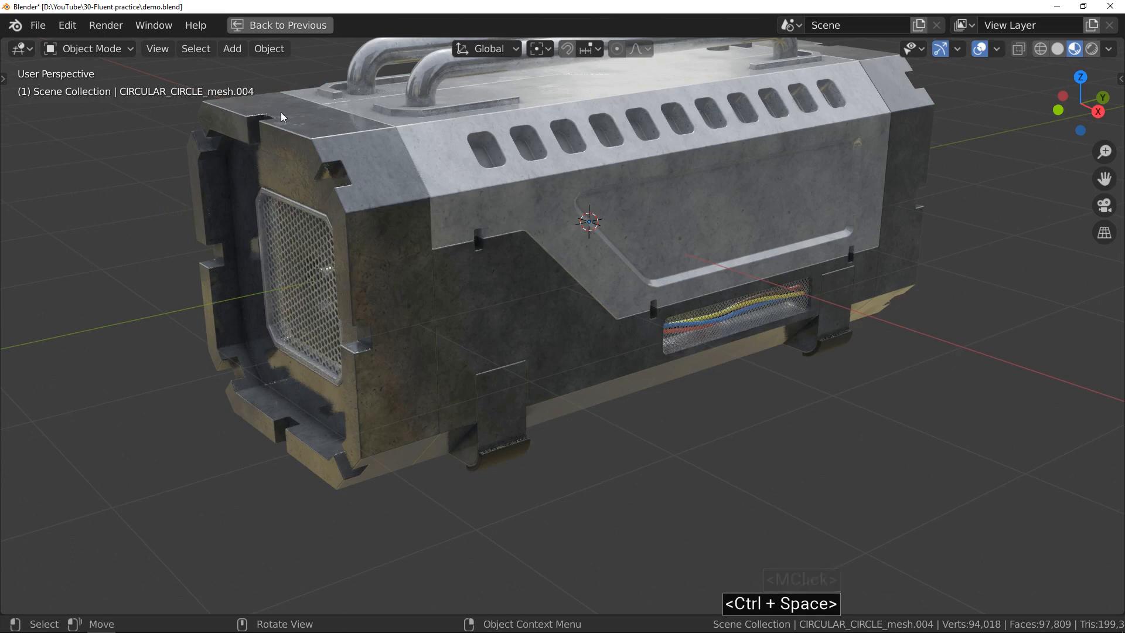
pyautogui.click(75, 27)
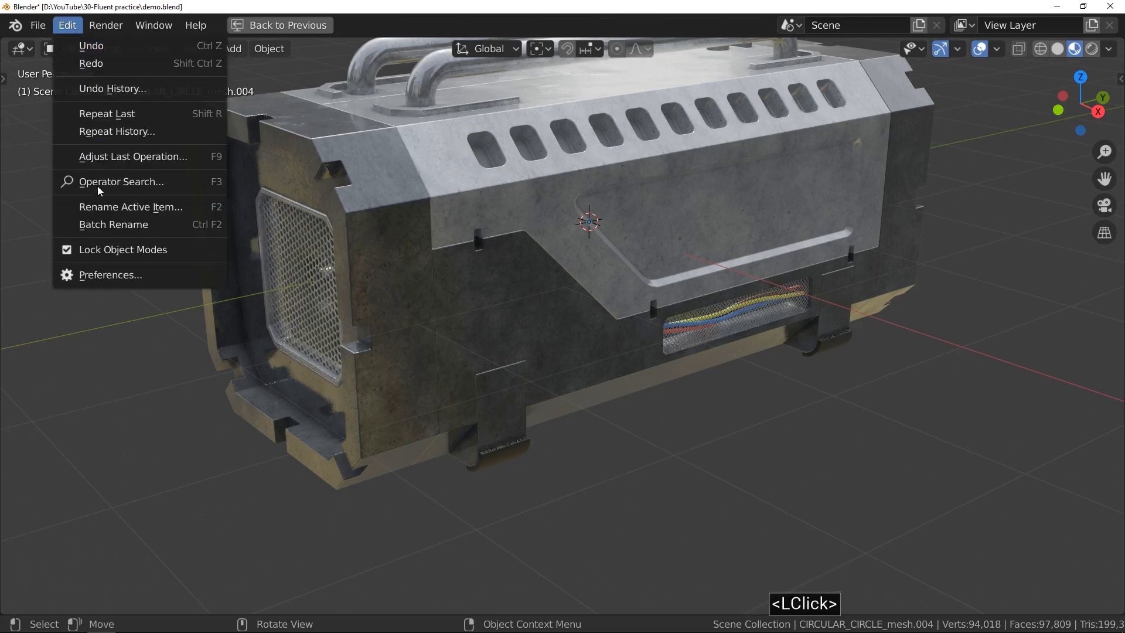
pyautogui.click(165, 274)
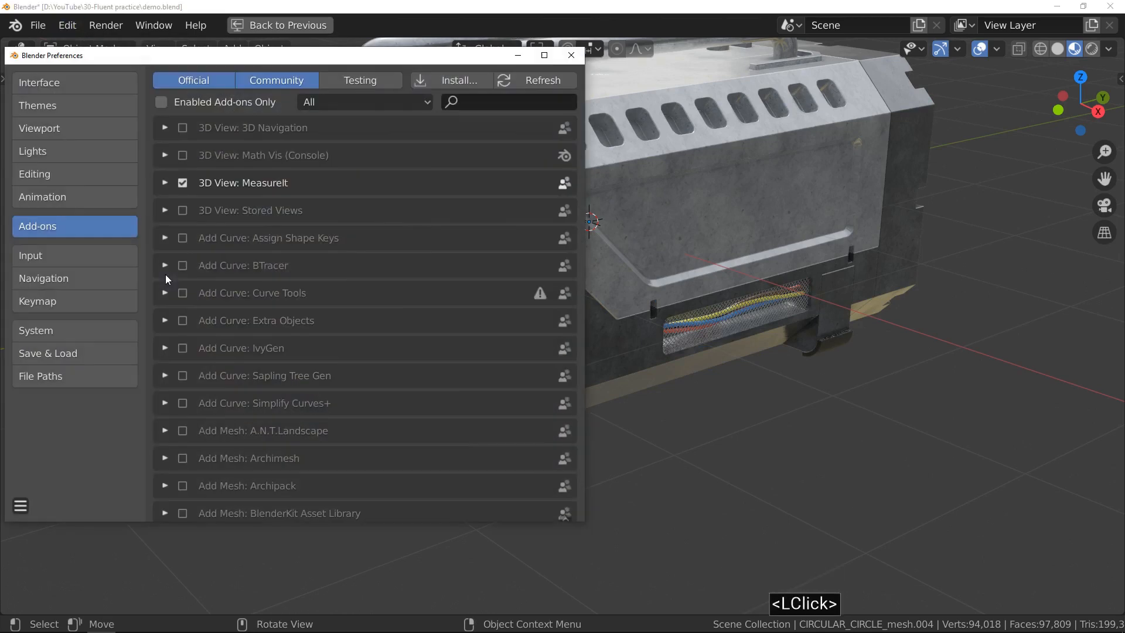
pyautogui.click(513, 103)
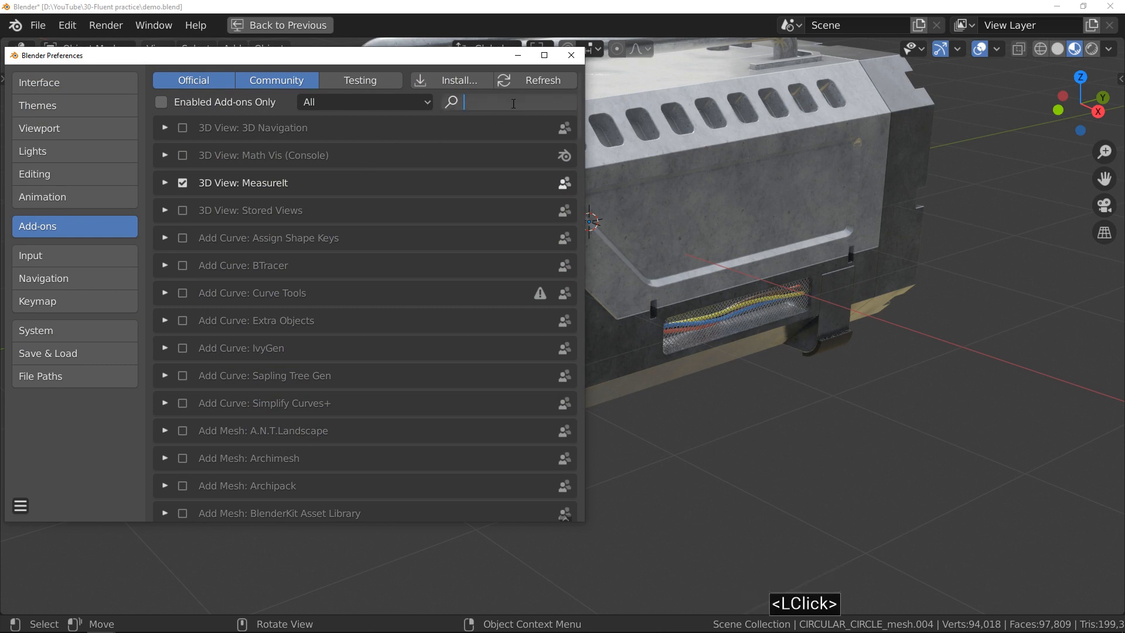
pyautogui.write('image')
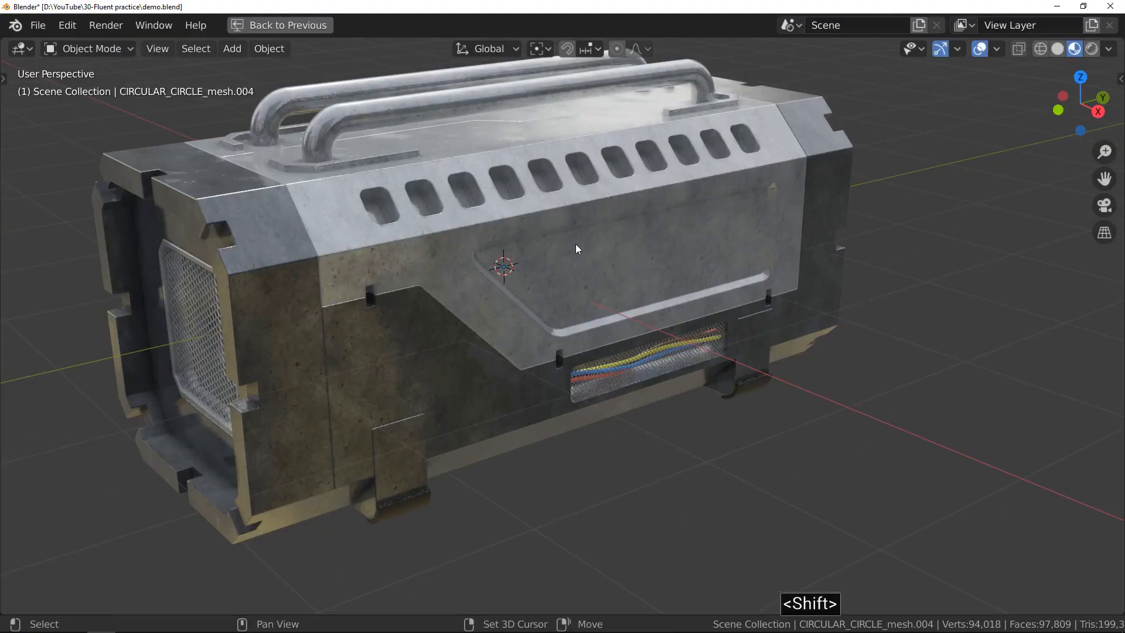
# - Import 0G20 - ATTENTION 2 - 2K.png as an image plane and move it horizontally out beside the container
pyautogui.hotkey('shift', 'a')
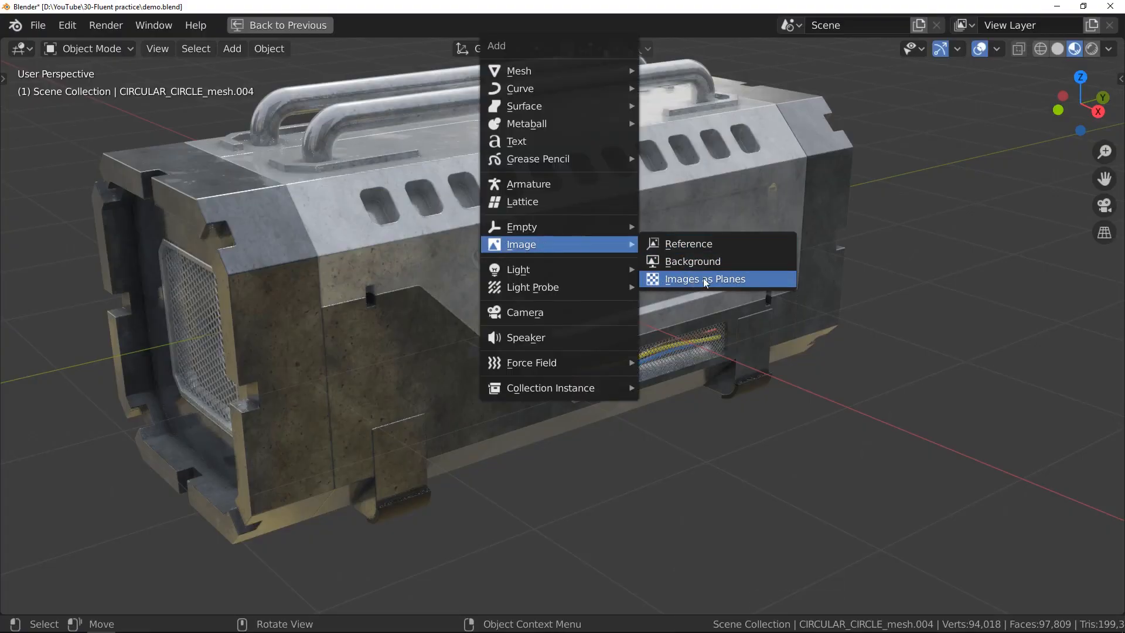
pyautogui.click(757, 277)
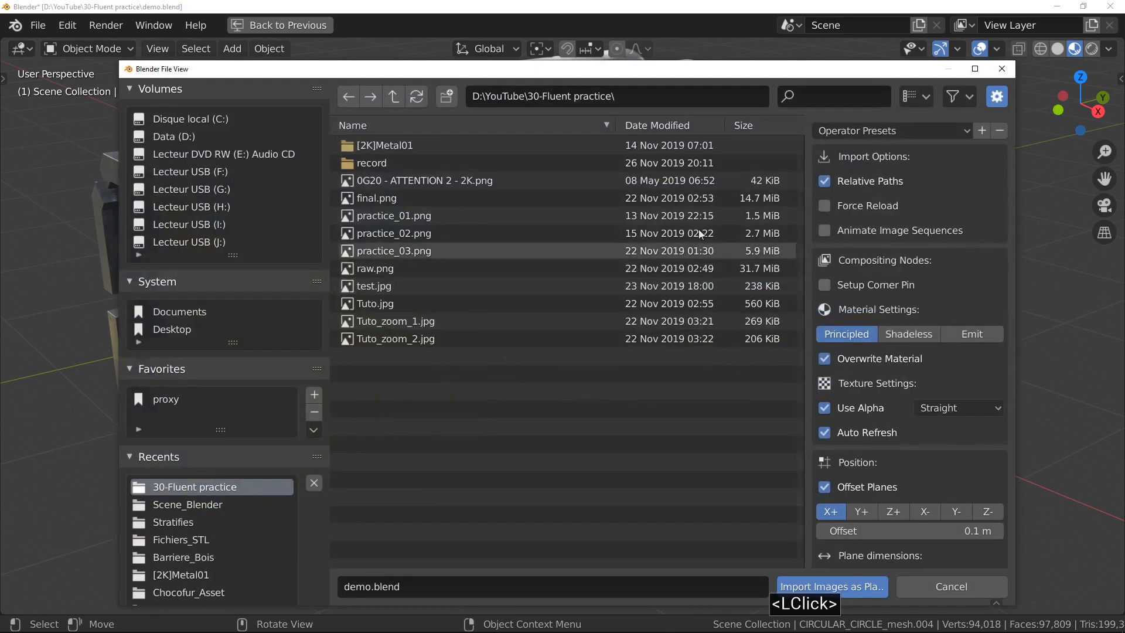
pyautogui.click(429, 181)
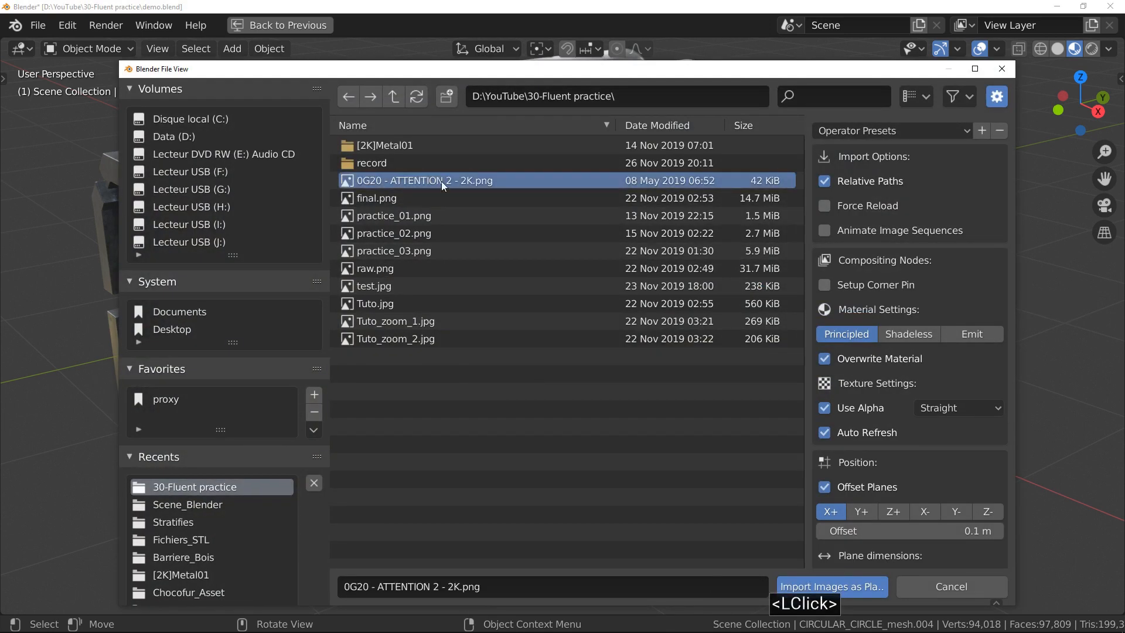
pyautogui.click(848, 586)
pyautogui.press('g')
pyautogui.hotkey('shift', 'z')
pyautogui.click(845, 384)
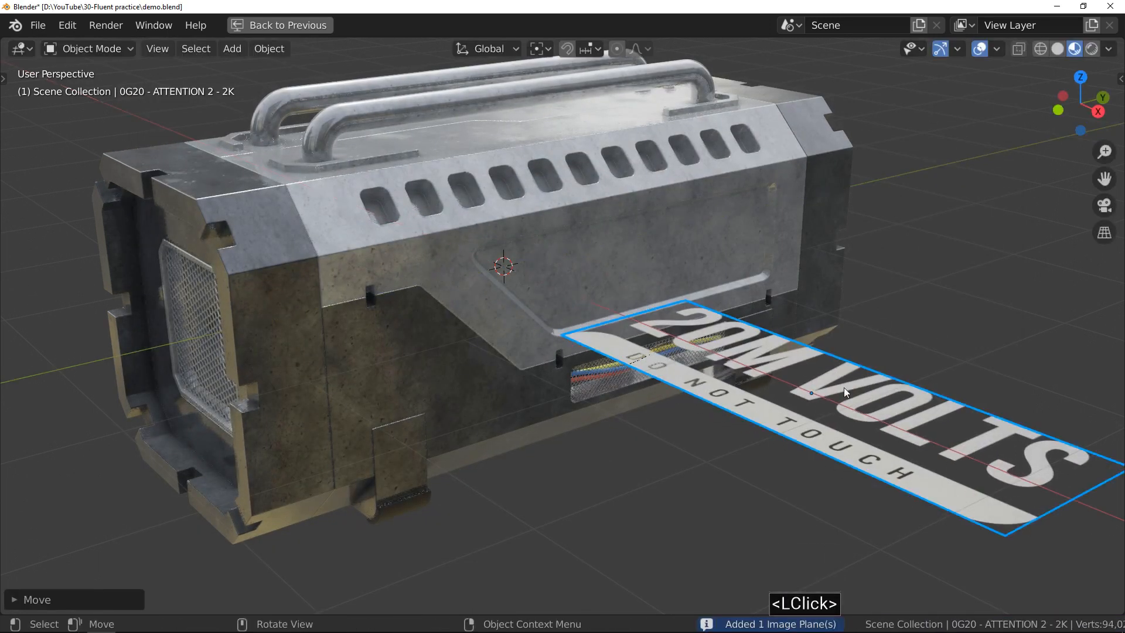
# - Rotate the image plane 90° about the X axis and 90° about the Z axis
pyautogui.moveTo(845, 385); pyautogui.dragTo(853, 437, button='middle')
pyautogui.write('rx90')
pyautogui.press('Return')
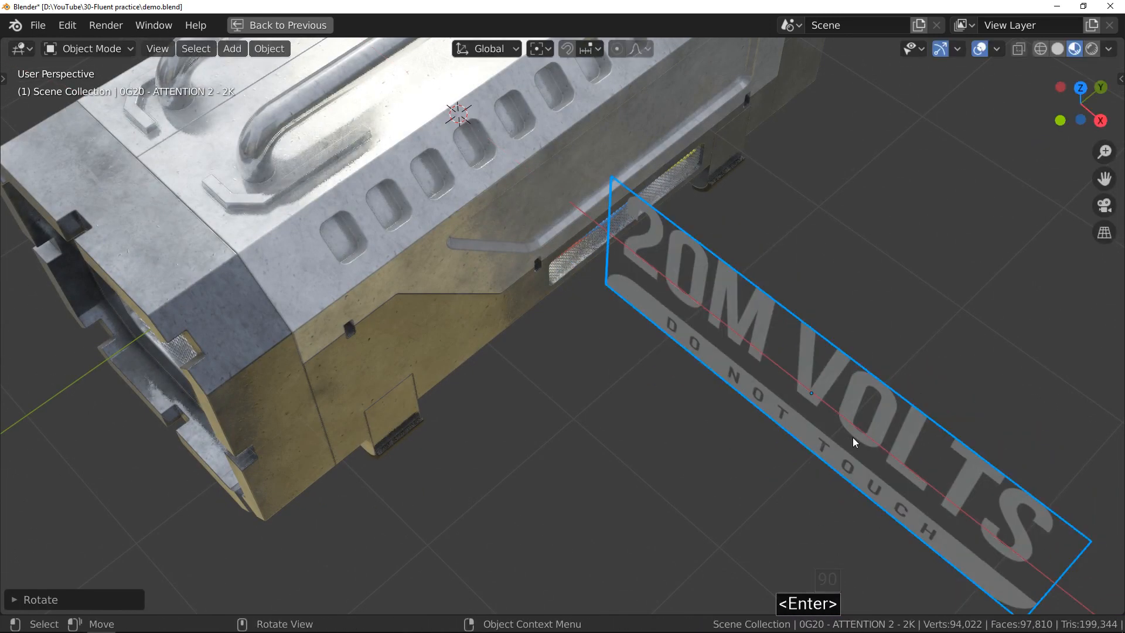
pyautogui.write('rz90')
pyautogui.press('Return')
# - Place the 3D cursor on the container's side panel, snap the image plane to it, and shift the plane slightly outward along X
pyautogui.moveTo(852, 437); pyautogui.dragTo(790, 353, button='middle')
pyautogui.keyDown('shift'); pyautogui.rightClick(719, 230); pyautogui.keyUp('shift')
pyautogui.hotkey('shift', 's')
pyautogui.click(715, 140)
pyautogui.keyDown('shift'); pyautogui.moveTo(749, 227); pyautogui.dragTo(679, 258, button='middle'); pyautogui.keyUp('shift')
pyautogui.press('g')
pyautogui.press('x')
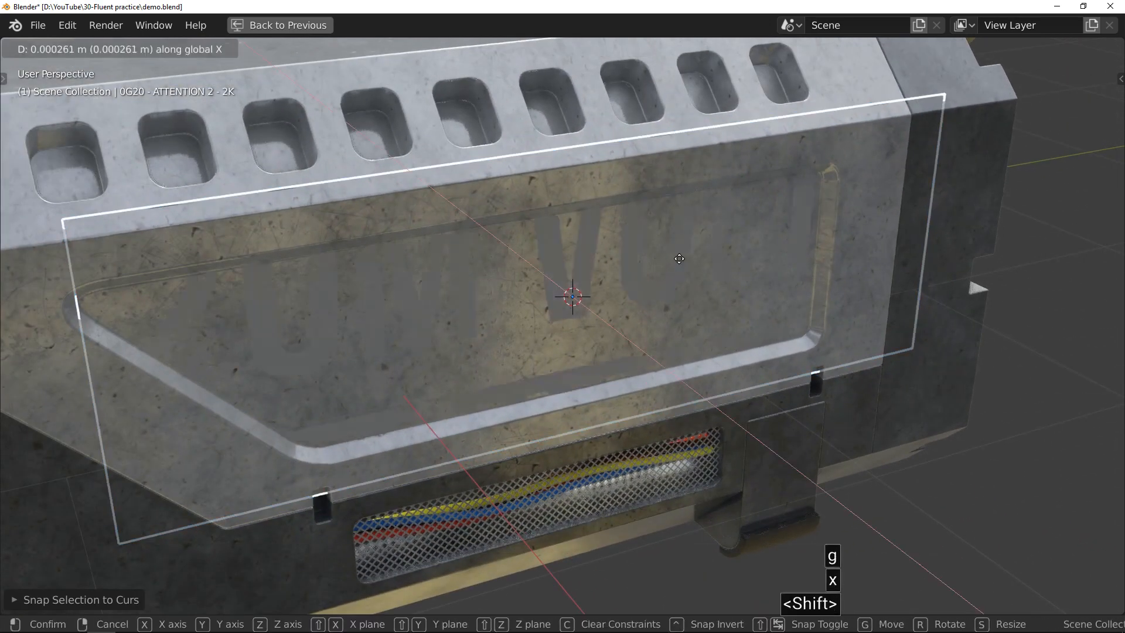
pyautogui.keyDown('shift'); pyautogui.click(684, 262); pyautogui.keyUp('shift')
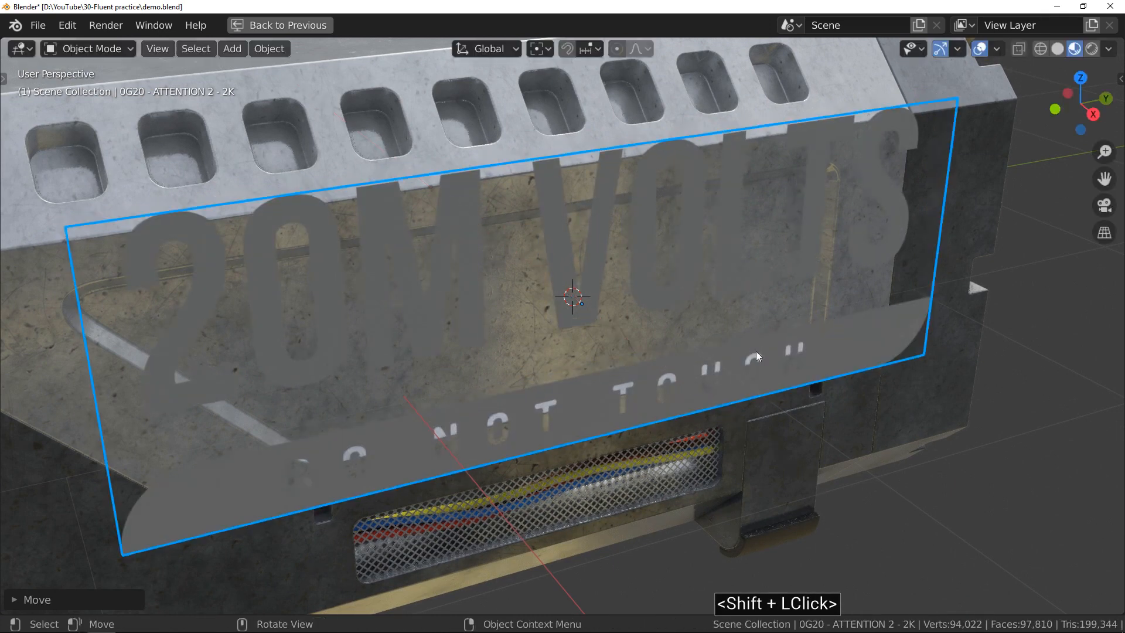
# - In the right side view, scale the image plane to about 0.552 and position it inside the panel's grooved outline
pyautogui.press('KP_3')
pyautogui.press('s')
pyautogui.click(756, 344)
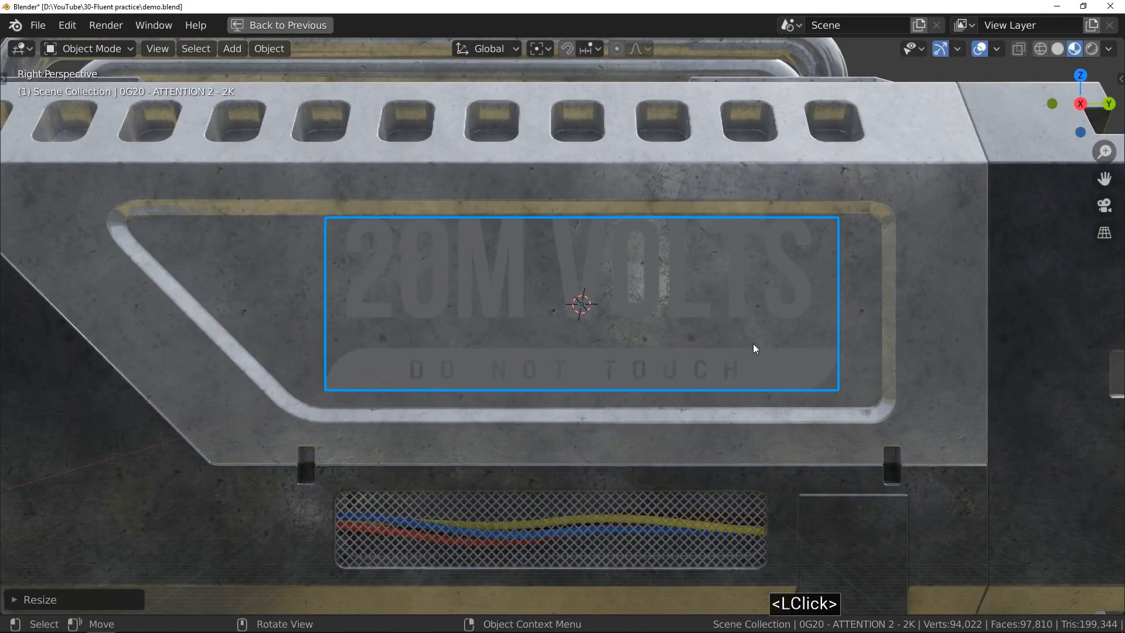
pyautogui.press('g')
pyautogui.click(534, 324)
# - Restore the split layout, disconnect the image color from the decal material's Base Color, and set that color to dark grey
pyautogui.hotkey('ctrl', 'space')
pyautogui.click(557, 138)
pyautogui.moveTo(557, 138); pyautogui.dragTo(463, 310)
pyautogui.moveTo(636, 186); pyautogui.dragTo(593, 158)
pyautogui.click(766, 186)
pyautogui.moveTo(855, 210); pyautogui.dragTo(855, 293)
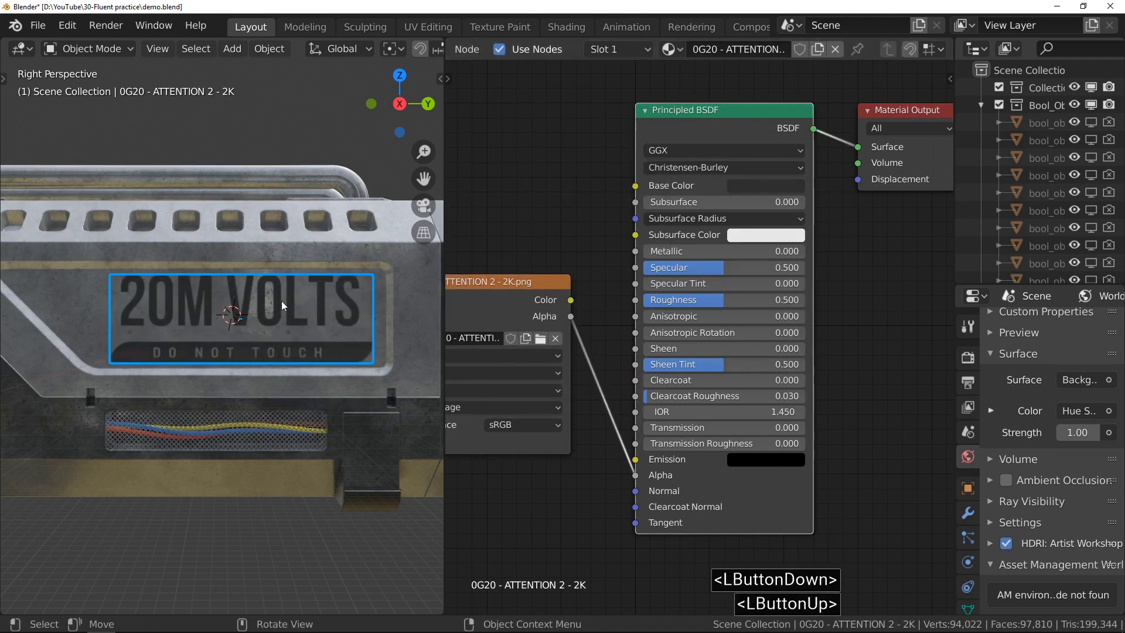
# - Preview the decal in rendered shading and turn off all its ray visibility options except Camera
pyautogui.moveTo(265, 297)
pyautogui.mouseDown(button='middle')
pyautogui.moveTo(352, 261)
pyautogui.moveTo(229, 307)
pyautogui.moveTo(205, 279)
pyautogui.mouseUp(button='middle')
pyautogui.press('z')
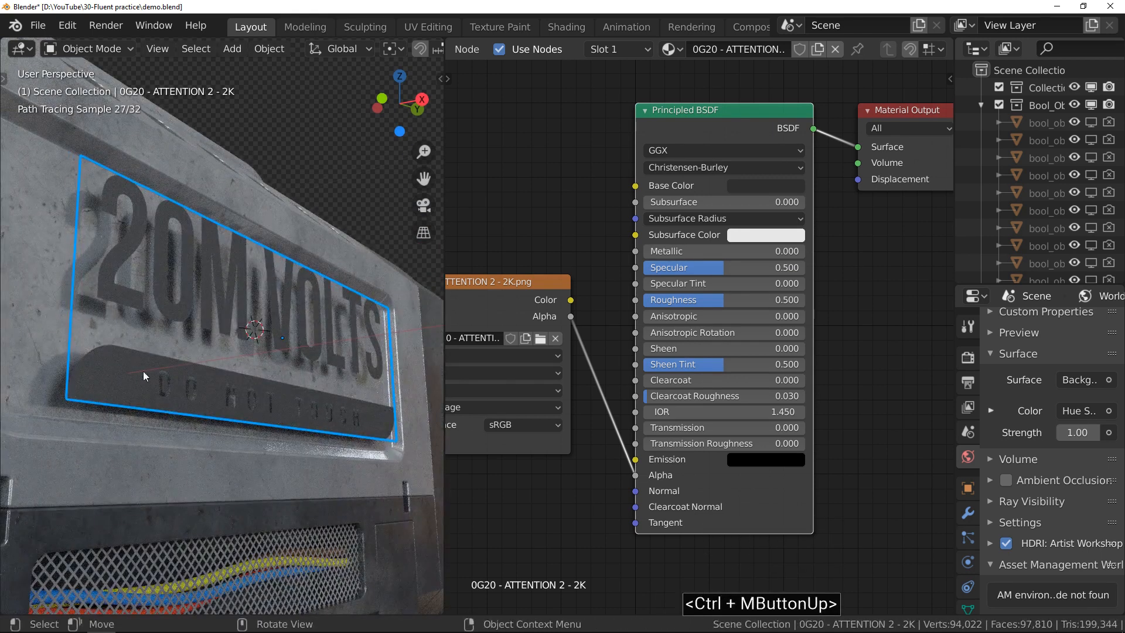
pyautogui.moveTo(955, 345); pyautogui.dragTo(777, 346)
pyautogui.click(790, 488)
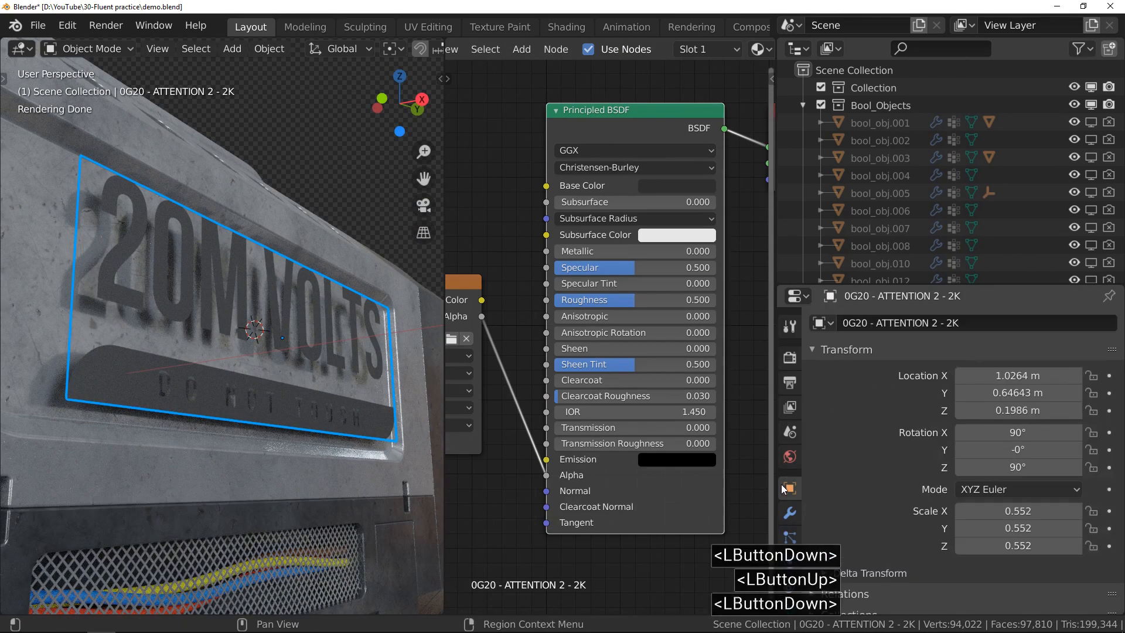
pyautogui.scroll(-10, 863, 476)
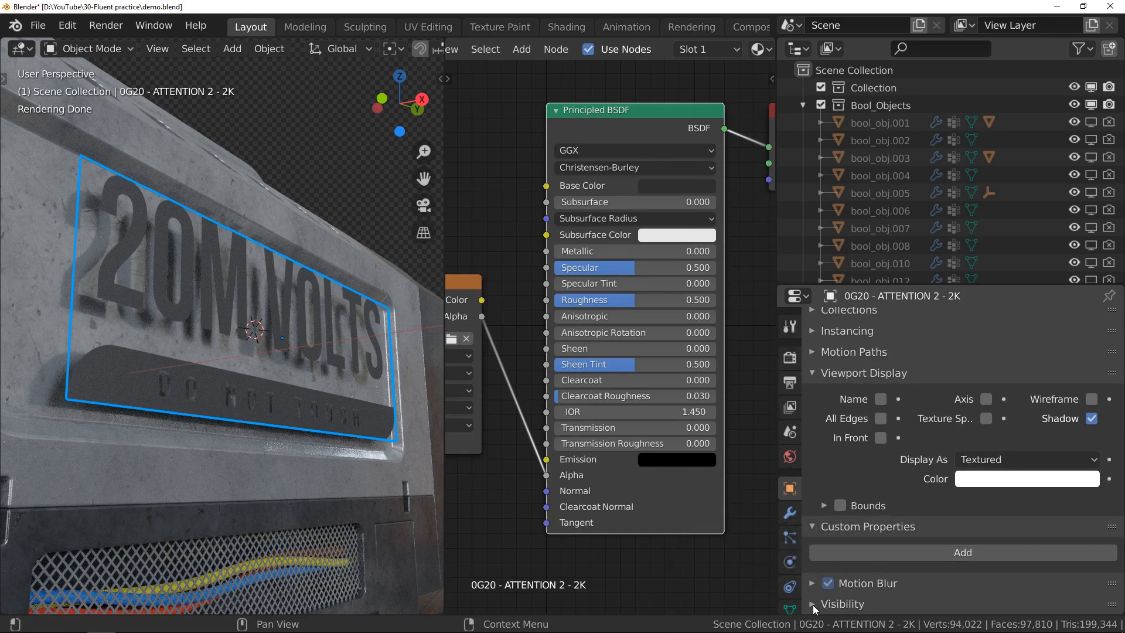
pyautogui.scroll(-5, 859, 520)
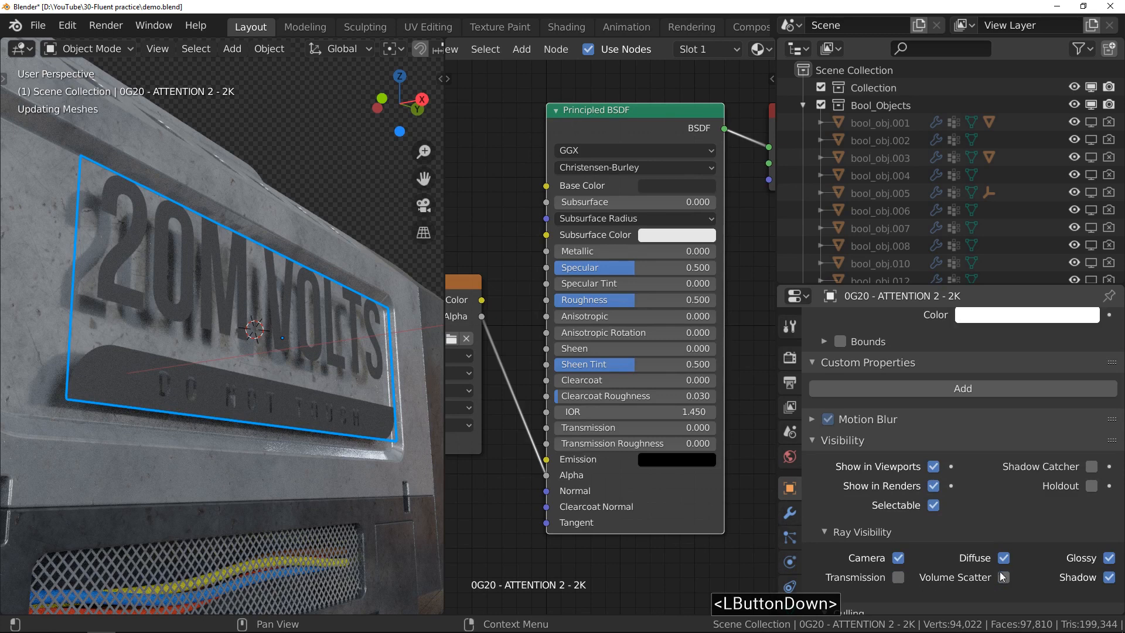
pyautogui.moveTo(1066, 560); pyautogui.dragTo(1096, 579)
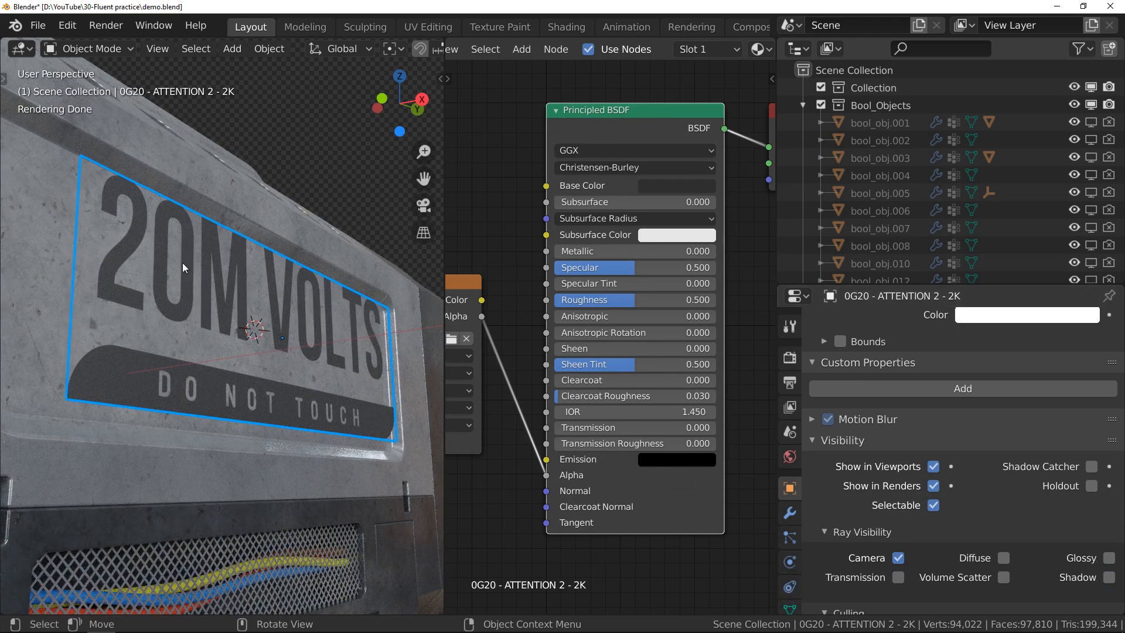
# - Move the decal along X closer to the panel surface, return to material preview shading, and clear the selection
pyautogui.press('g')
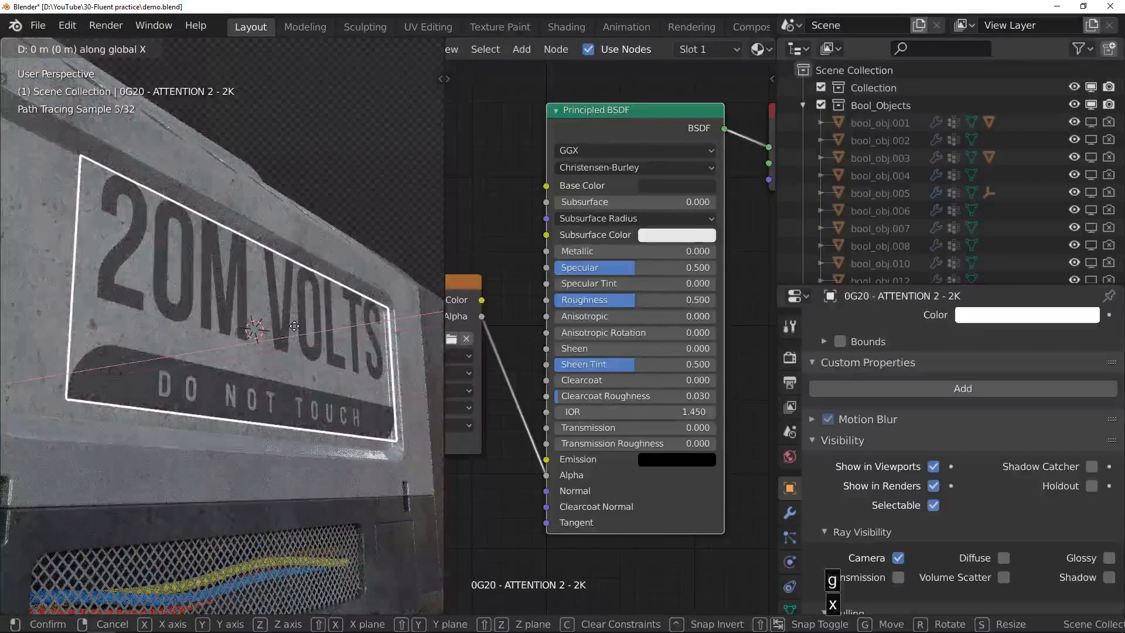
pyautogui.press('x')
pyautogui.keyDown('shift'); pyautogui.click(130, 316); pyautogui.keyUp('shift')
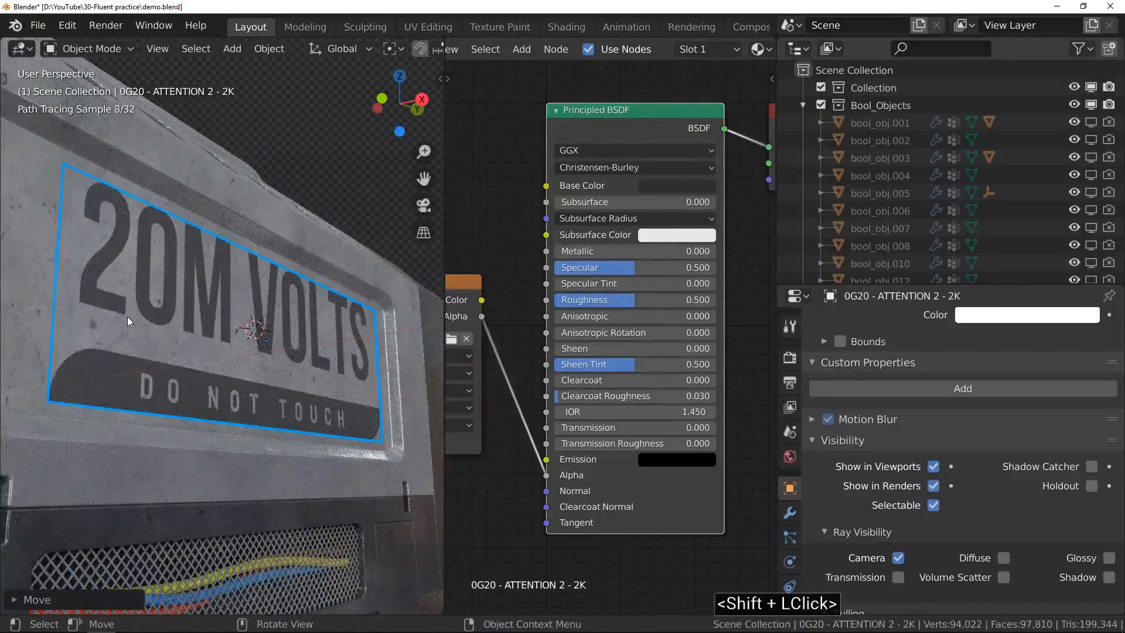
pyautogui.press('z')
pyautogui.hotkey('alt', 'a')
# - Select the 20M VOLTS decal on the container's side and add a Mirror modifier to it
pyautogui.moveTo(227, 272); pyautogui.dragTo(248, 325, button='middle')
pyautogui.keyDown('ctrl'); pyautogui.moveTo(255, 276); pyautogui.dragTo(263, 355, button='middle'); pyautogui.keyUp('ctrl')
pyautogui.keyDown('shift'); pyautogui.moveTo(140, 269); pyautogui.dragTo(231, 287, button='middle'); pyautogui.keyUp('shift')
pyautogui.click(324, 335)
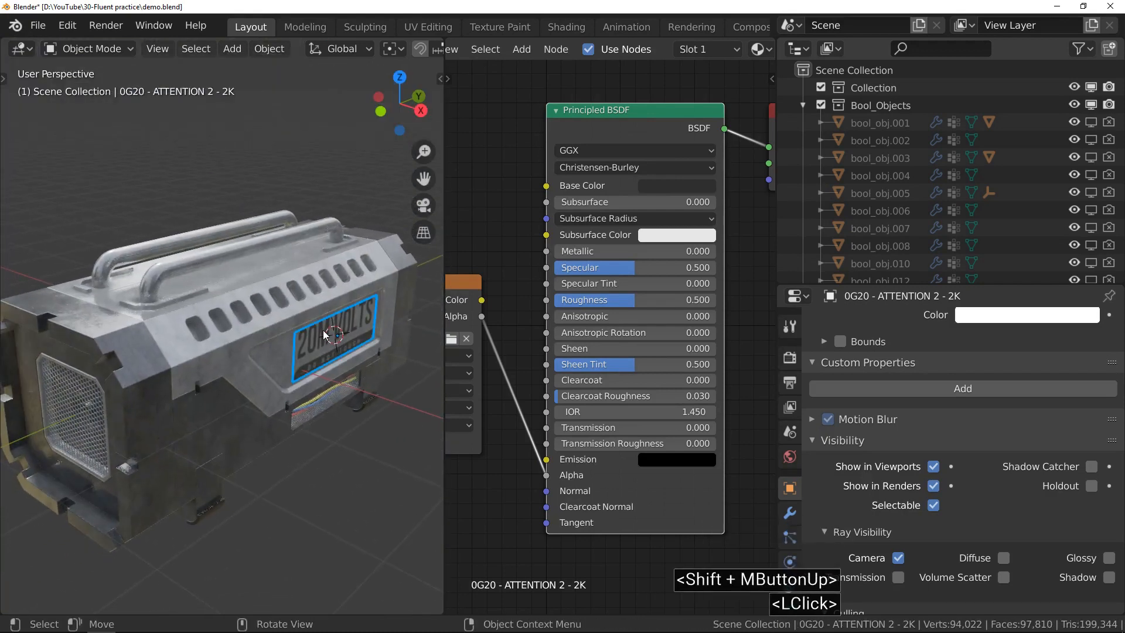
pyautogui.click(789, 514)
pyautogui.moveTo(262, 353)
pyautogui.keyDown('ctrl'); pyautogui.mouseDown(button='middle')
pyautogui.moveTo(224, 333)
pyautogui.moveTo(260, 352)
pyautogui.mouseUp(button='middle'); pyautogui.keyUp('ctrl')
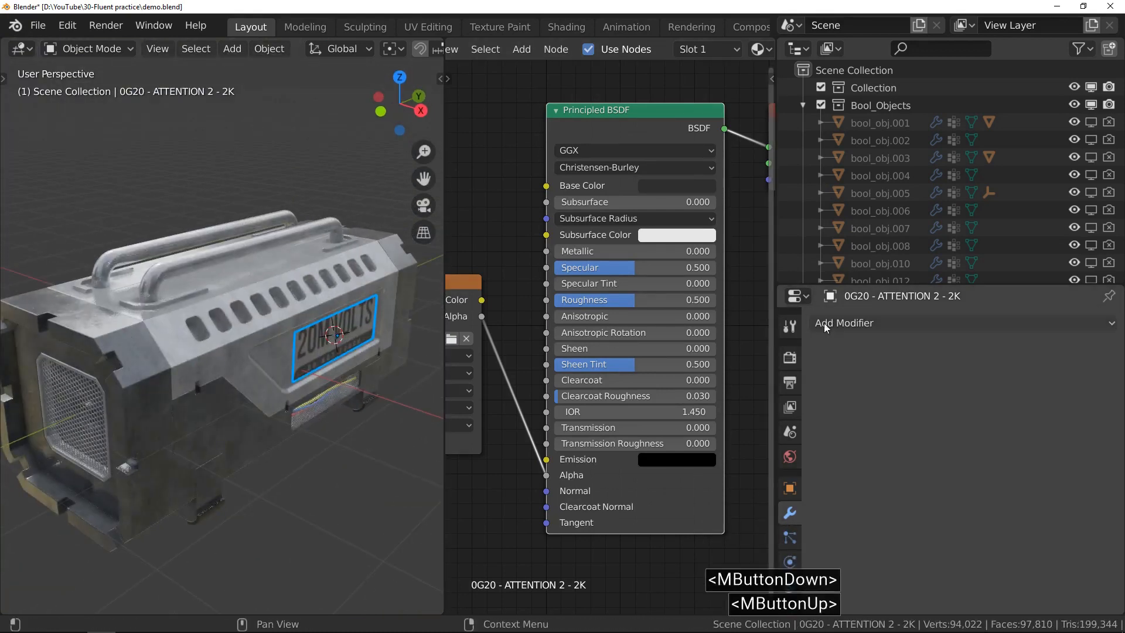
pyautogui.click(964, 323)
pyautogui.click(679, 573)
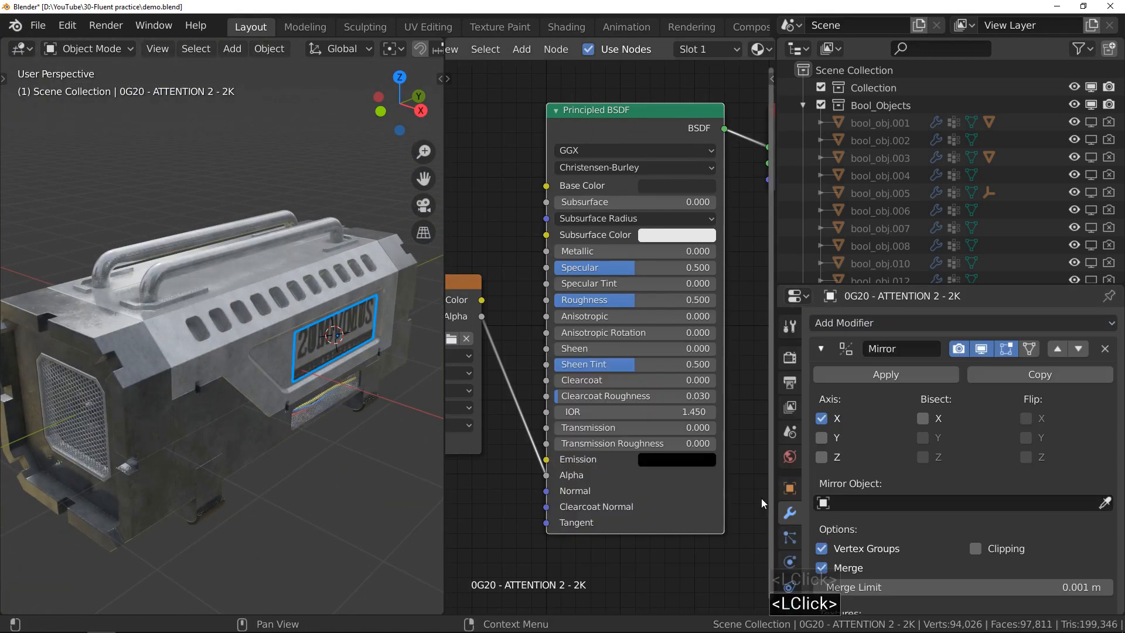
# - Set bool_obj.Slice.001 as the decal's mirror object and enable Flip U so the mirrored text reads correctly
pyautogui.click(262, 259)
pyautogui.moveTo(82, 265); pyautogui.dragTo(216, 329, button='middle')
pyautogui.scroll(-5, 886, 495)
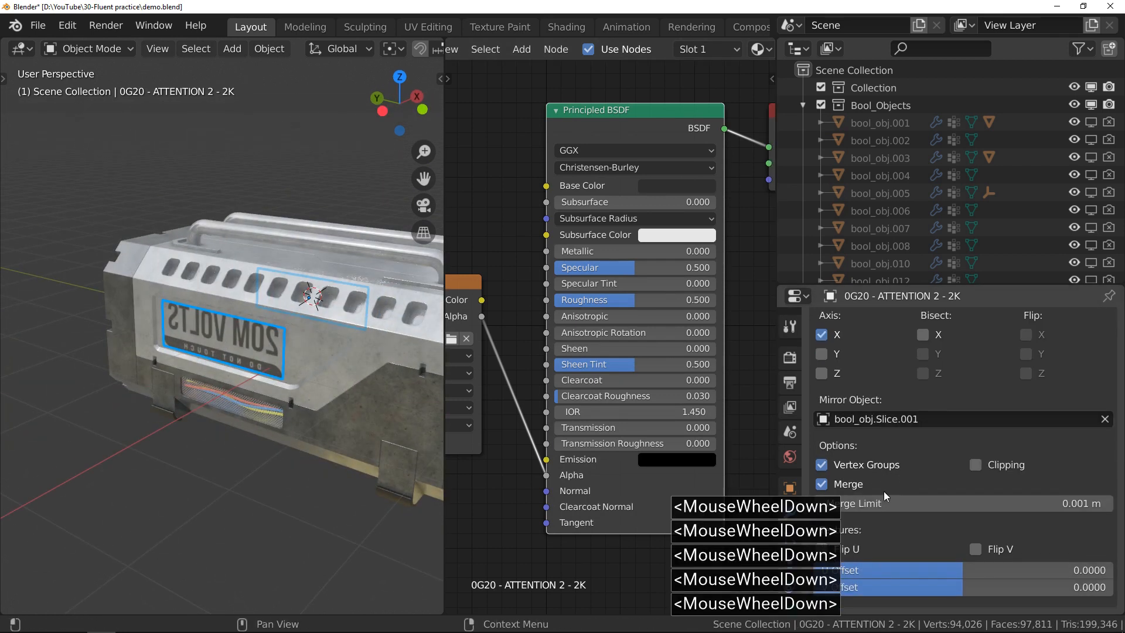
pyautogui.click(821, 549)
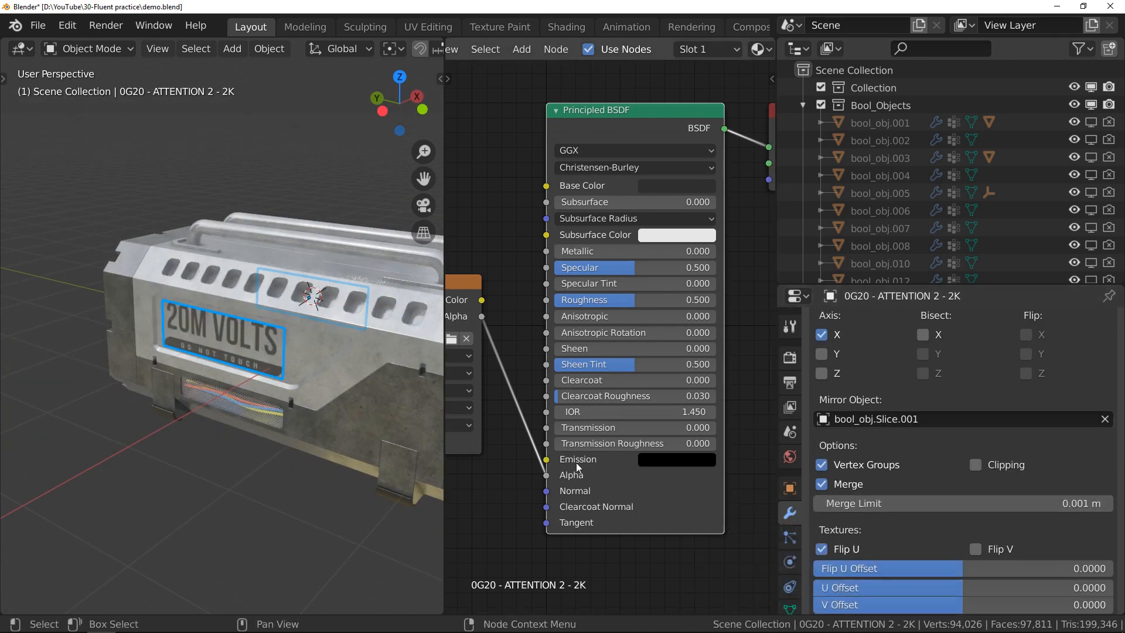
# - Maximize the 3D viewport, clear the selection, and view the whole container with its decal
pyautogui.hotkey('ctrl', 'space')
pyautogui.click(860, 333)
pyautogui.moveTo(860, 333); pyautogui.dragTo(686, 293, button='middle')
pyautogui.hotkey('alt', 'a')
pyautogui.keyDown('shift'); pyautogui.moveTo(686, 293); pyautogui.dragTo(662, 270, button='middle'); pyautogui.keyUp('shift')
pyautogui.keyDown('ctrl'); pyautogui.moveTo(662, 269); pyautogui.dragTo(533, 216, button='middle'); pyautogui.keyUp('ctrl')
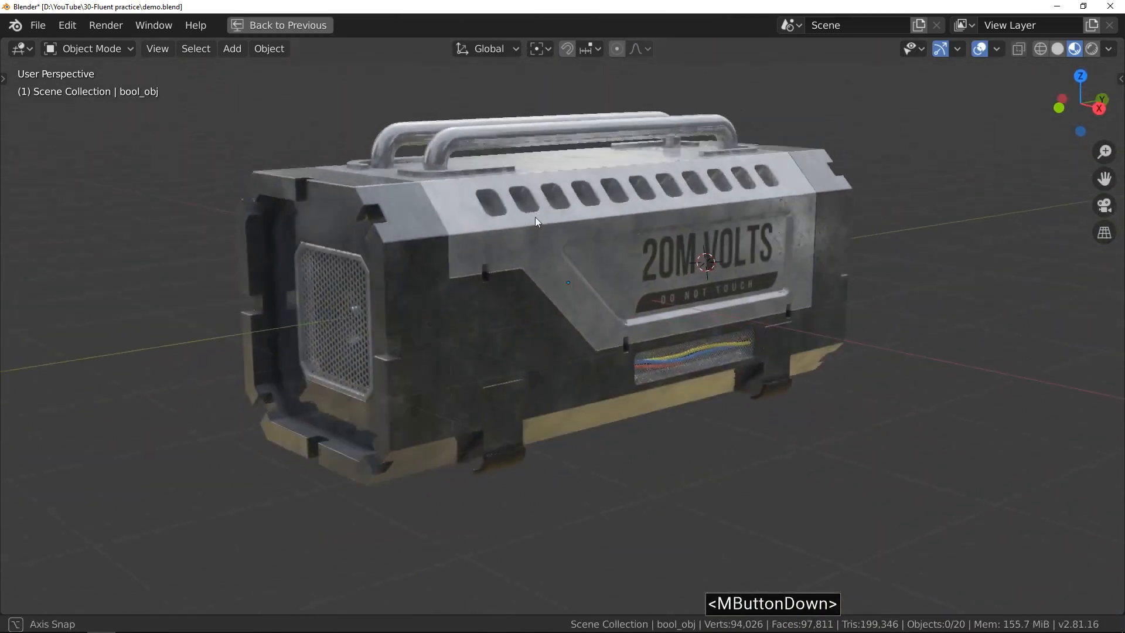